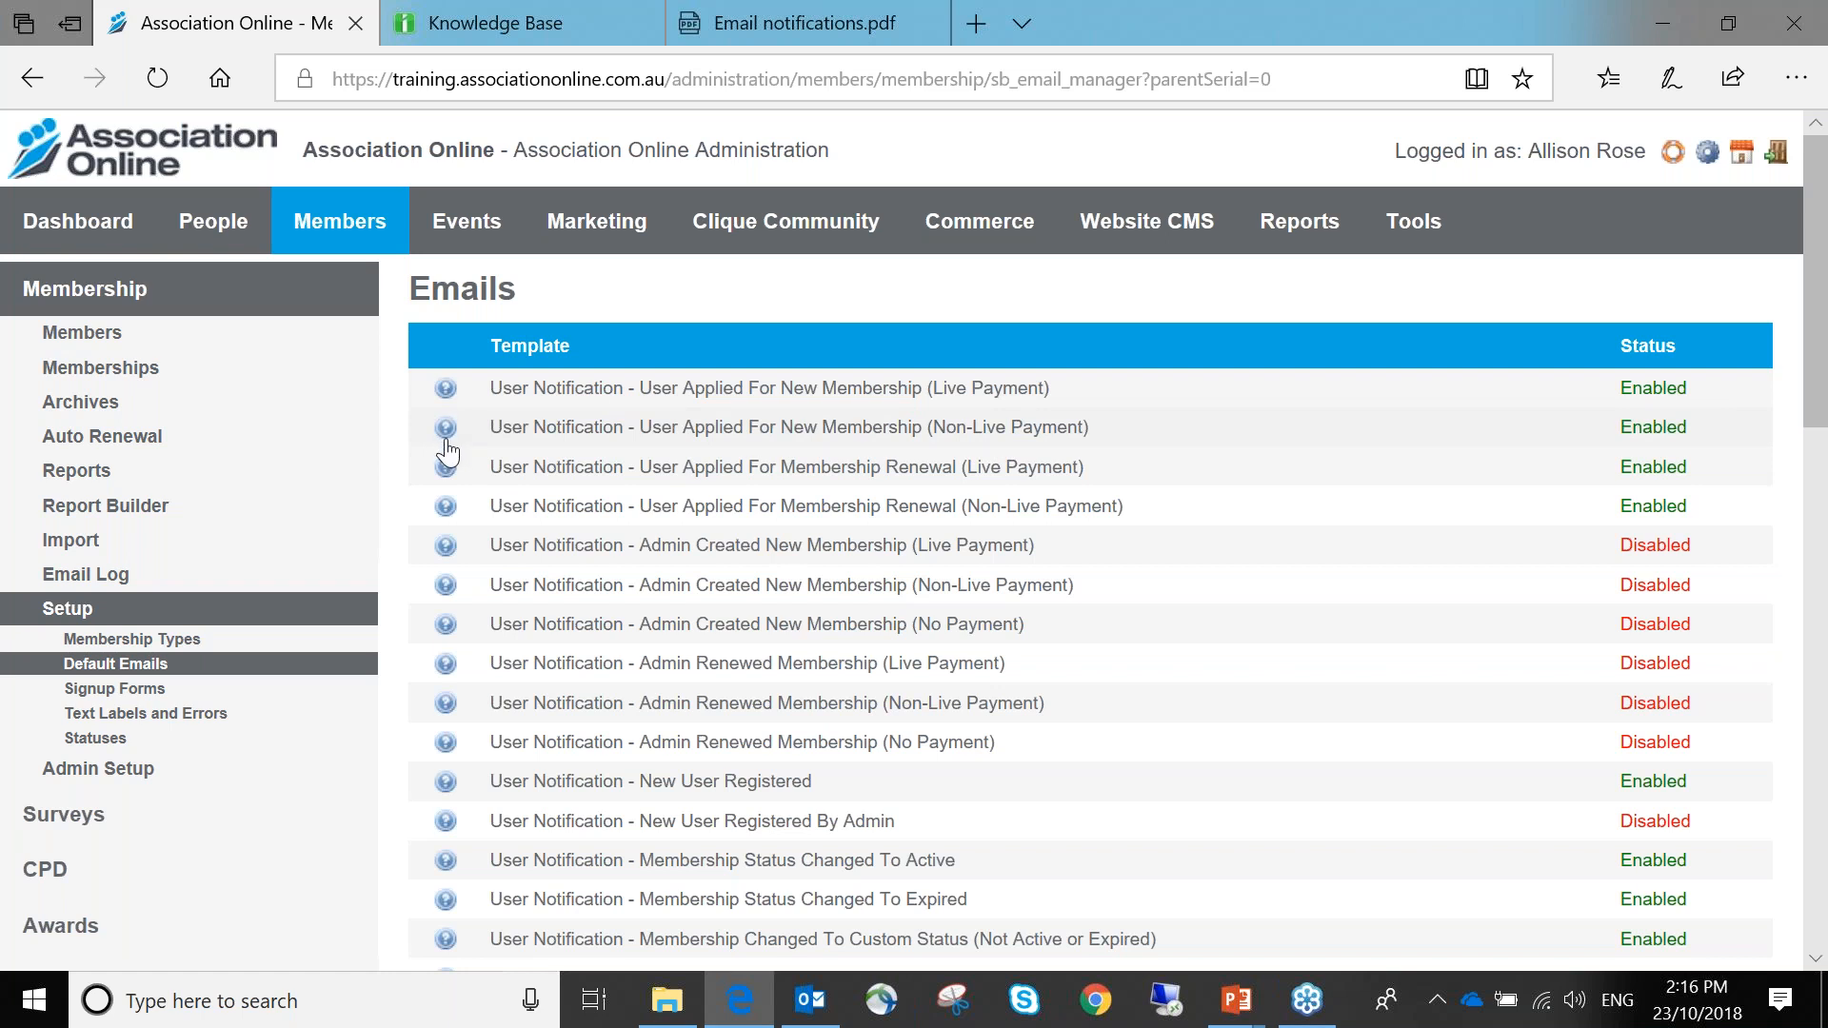
click(447, 441)
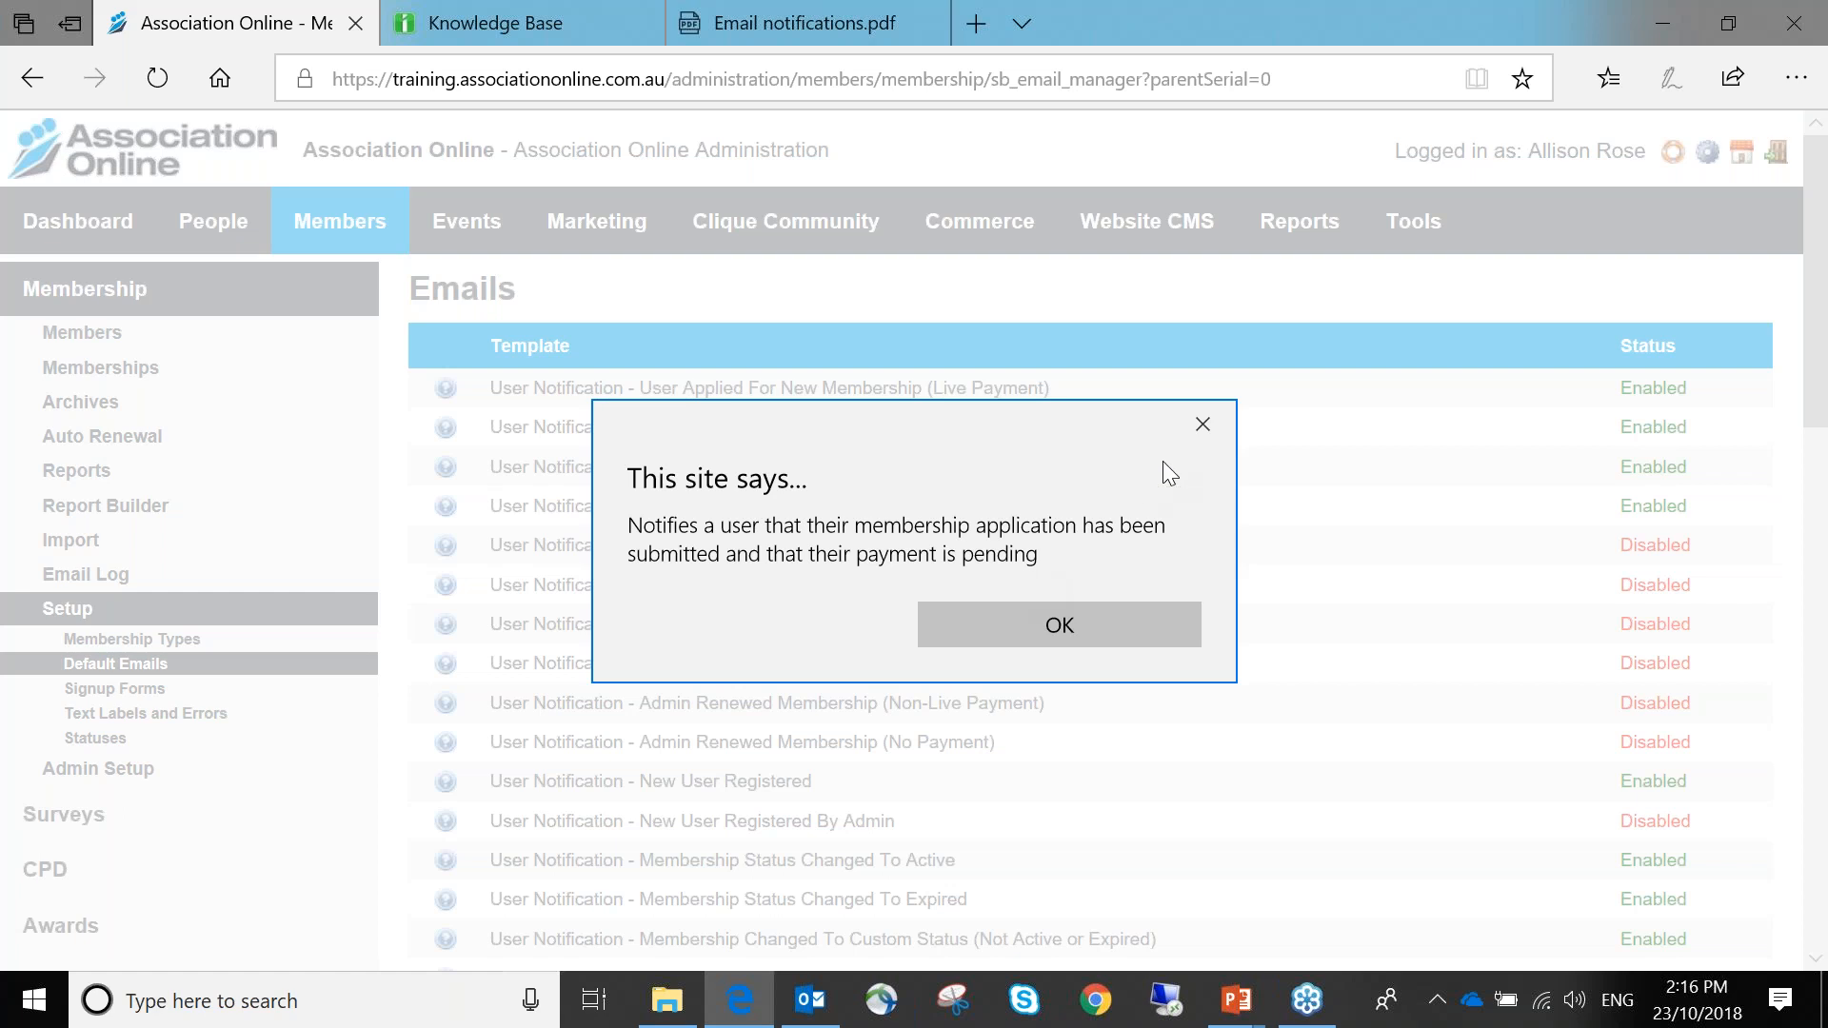
click(1202, 425)
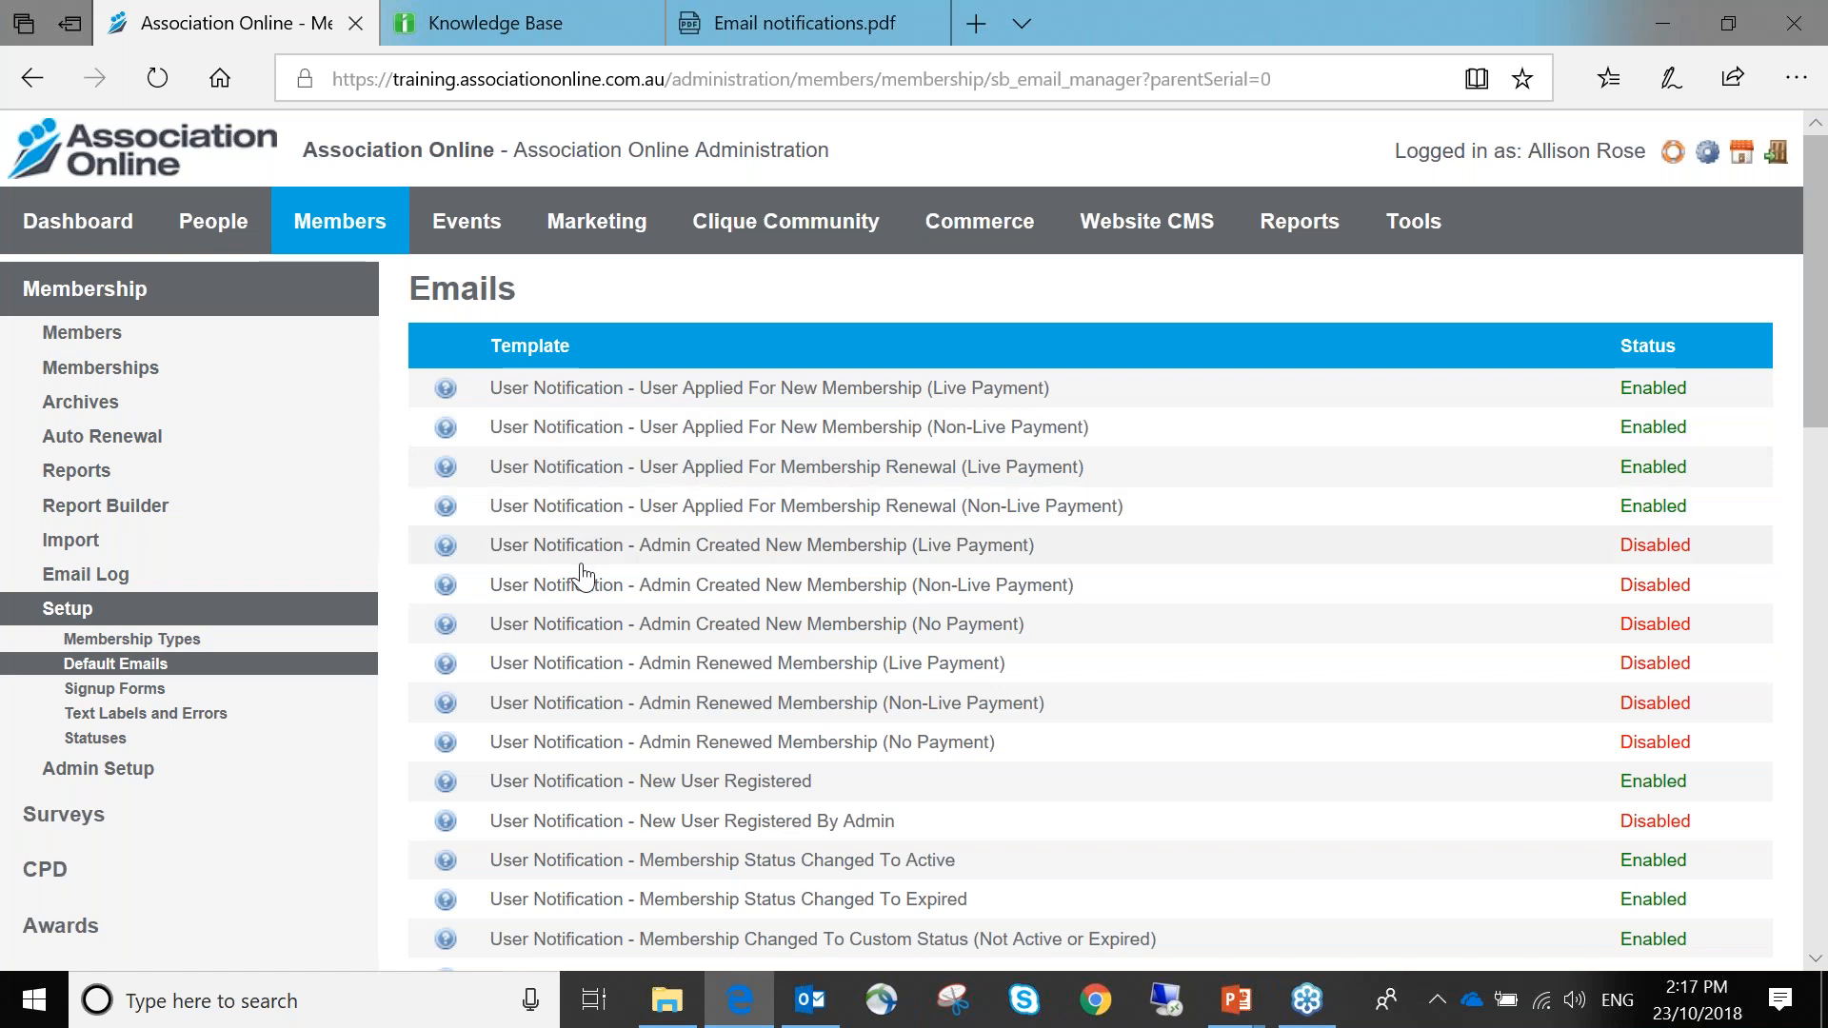
scroll(583, 578, down, 1)
scroll(584, 583, down, 3)
scroll(584, 583, up, 1)
scroll(584, 583, up, 1)
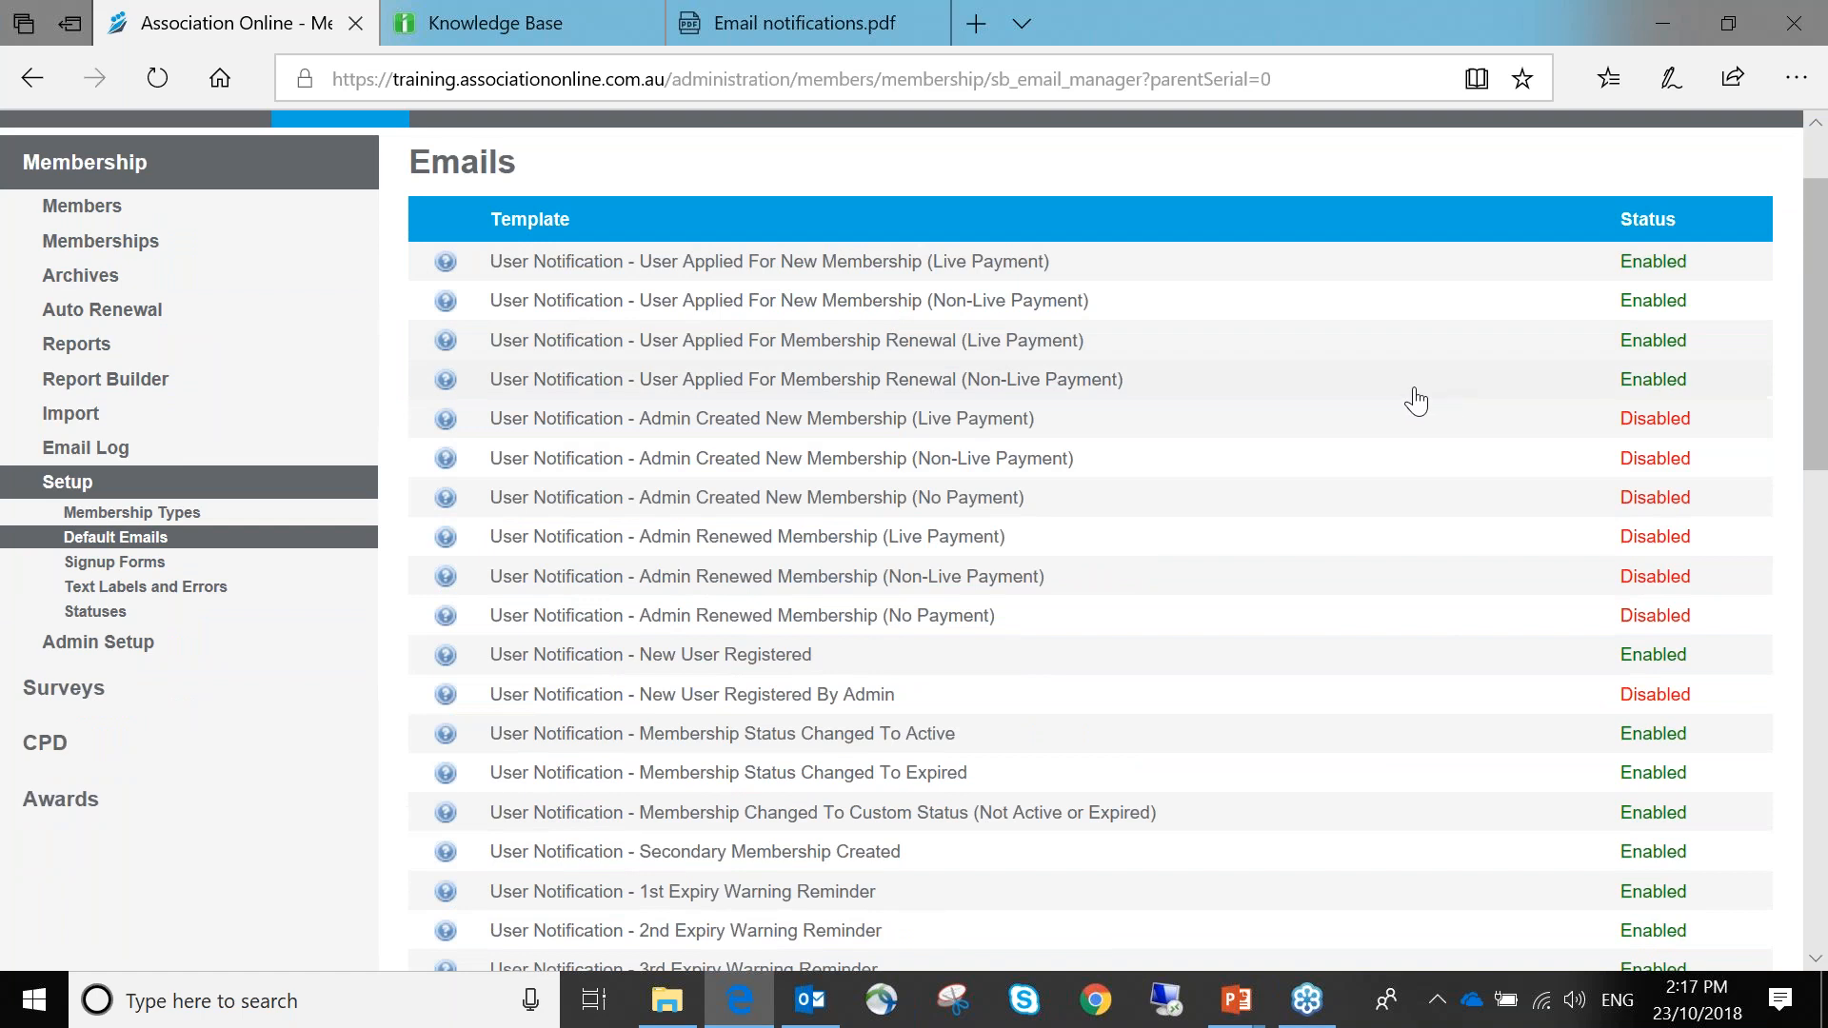
Open the User Applied For New Membership (Live Payment) template and review its default sender address
click(850, 263)
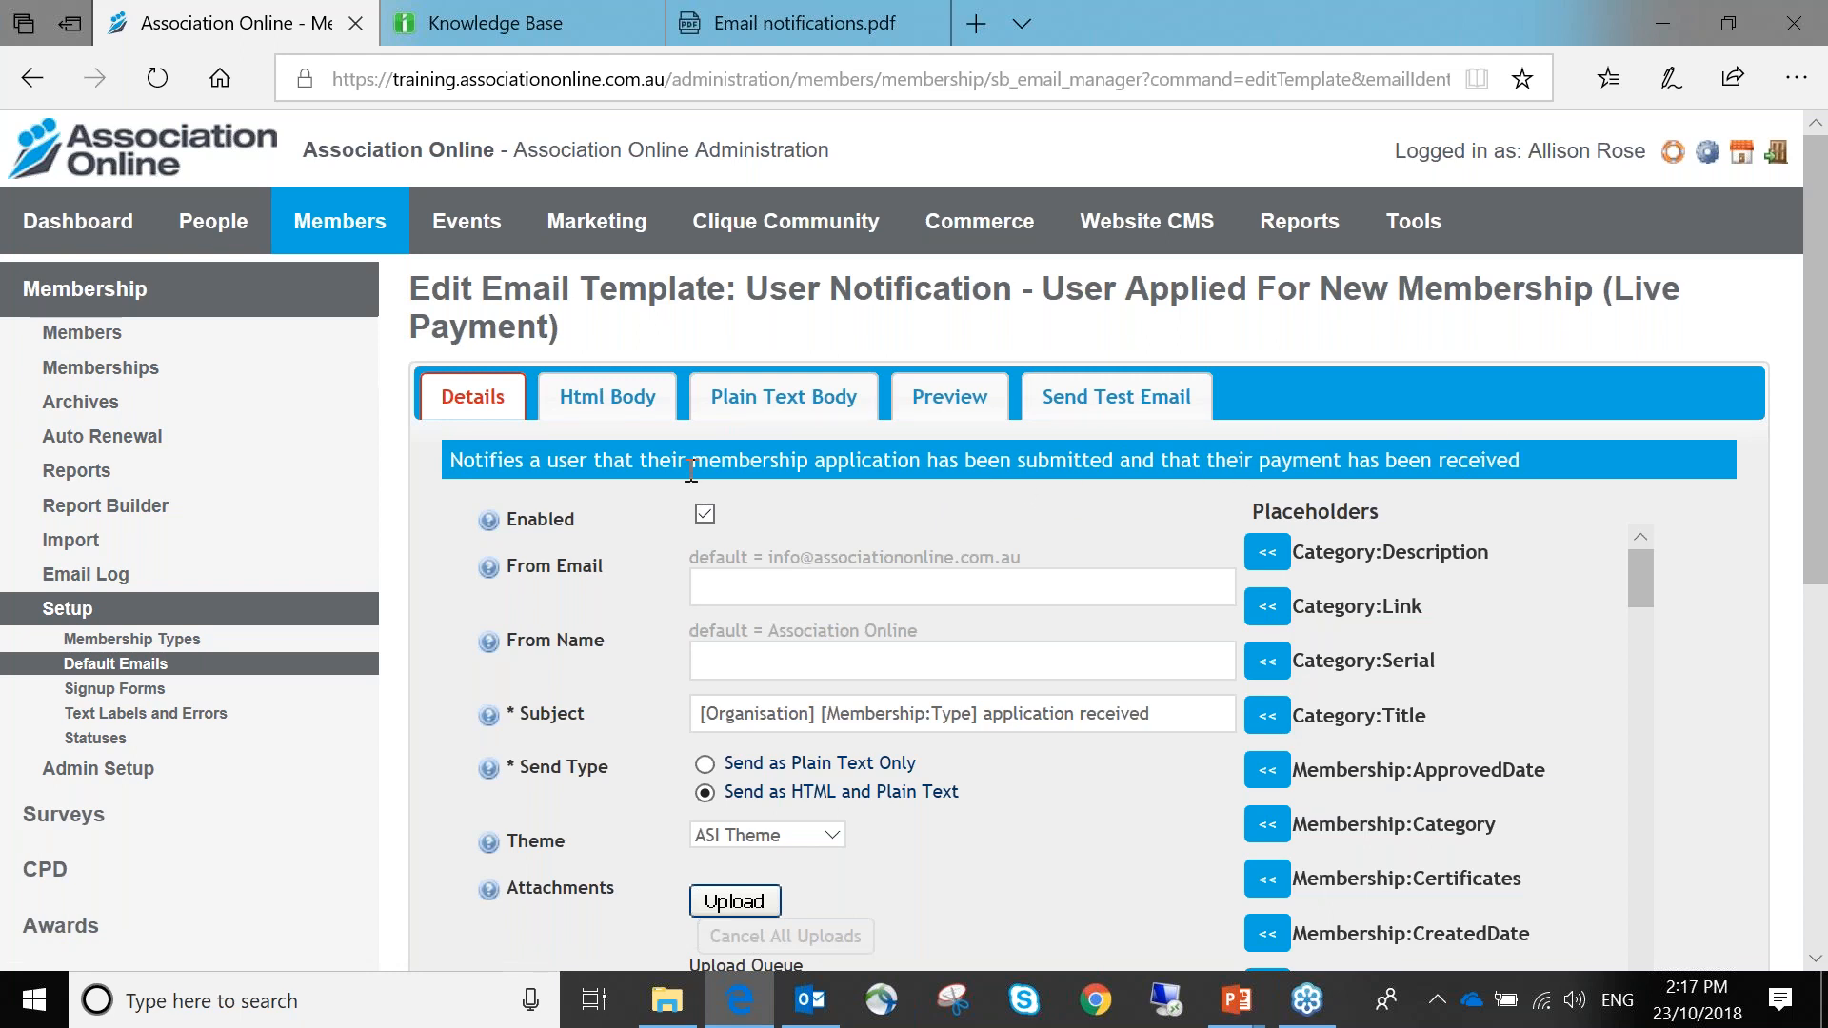
scroll(666, 499, down, 2)
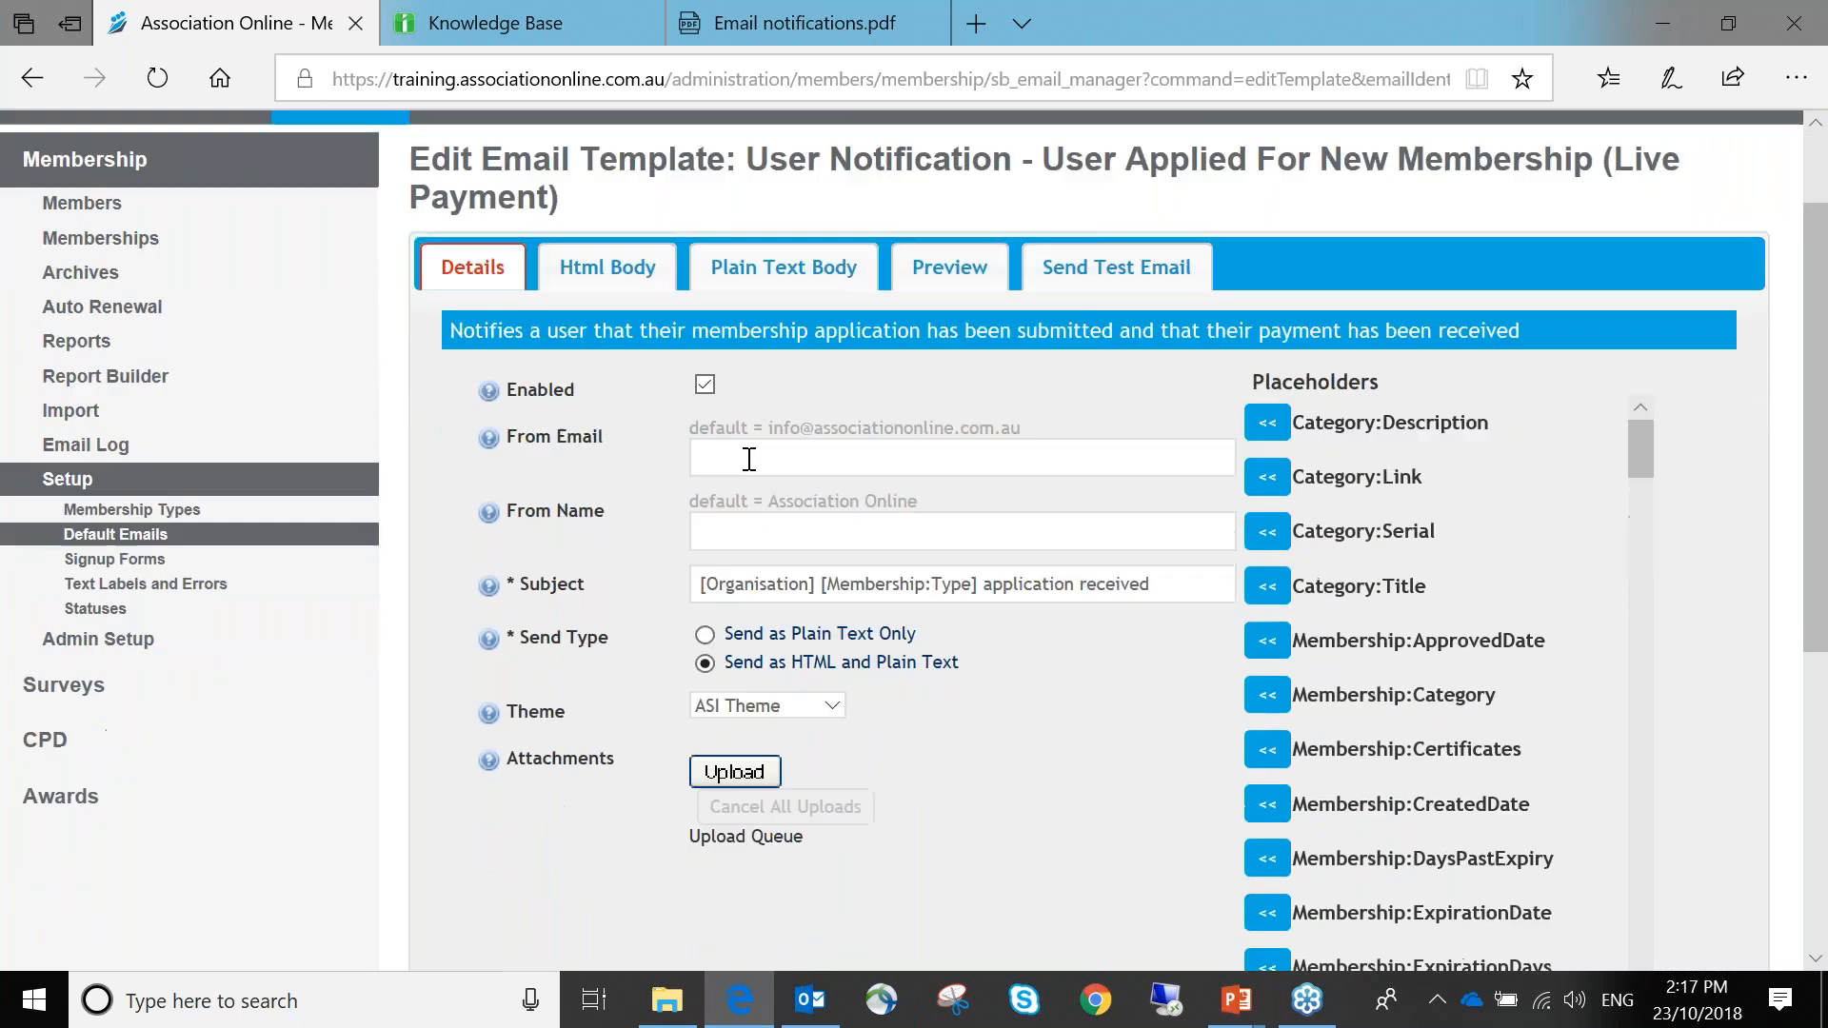
click(705, 385)
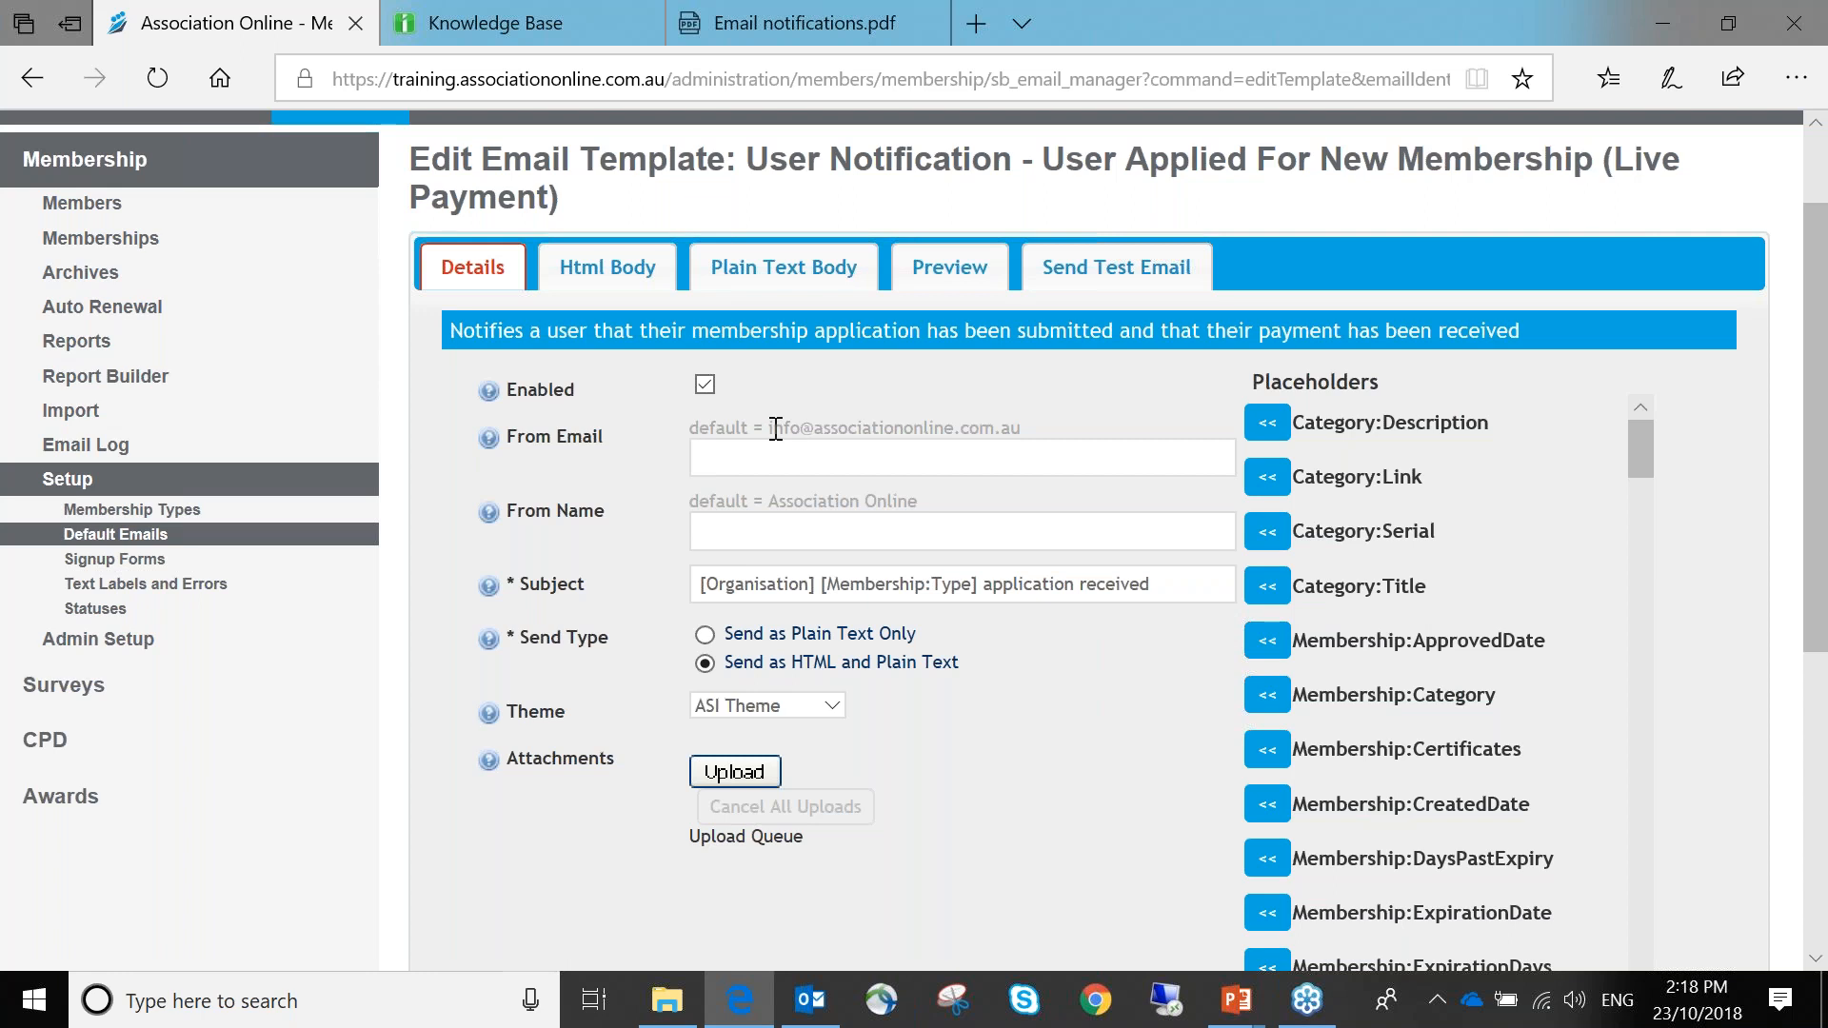
drag(772, 428, 1045, 436)
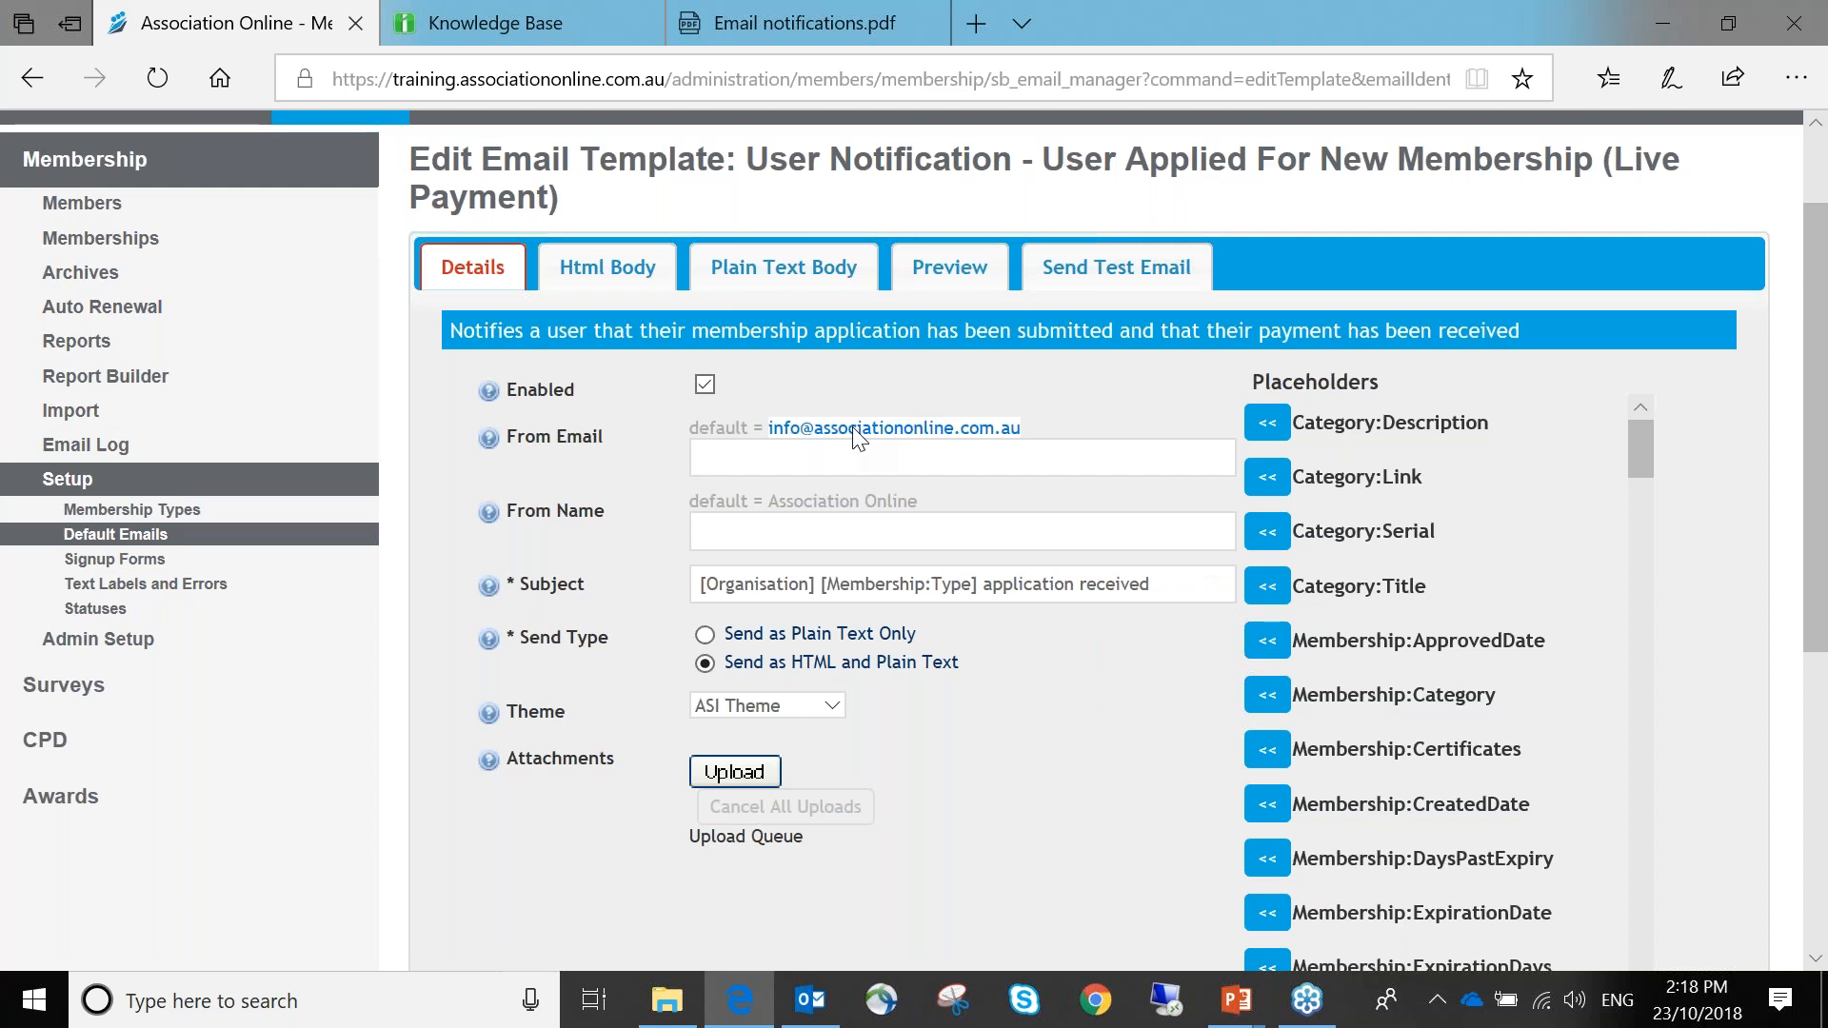
scroll(139, 246, up, 2)
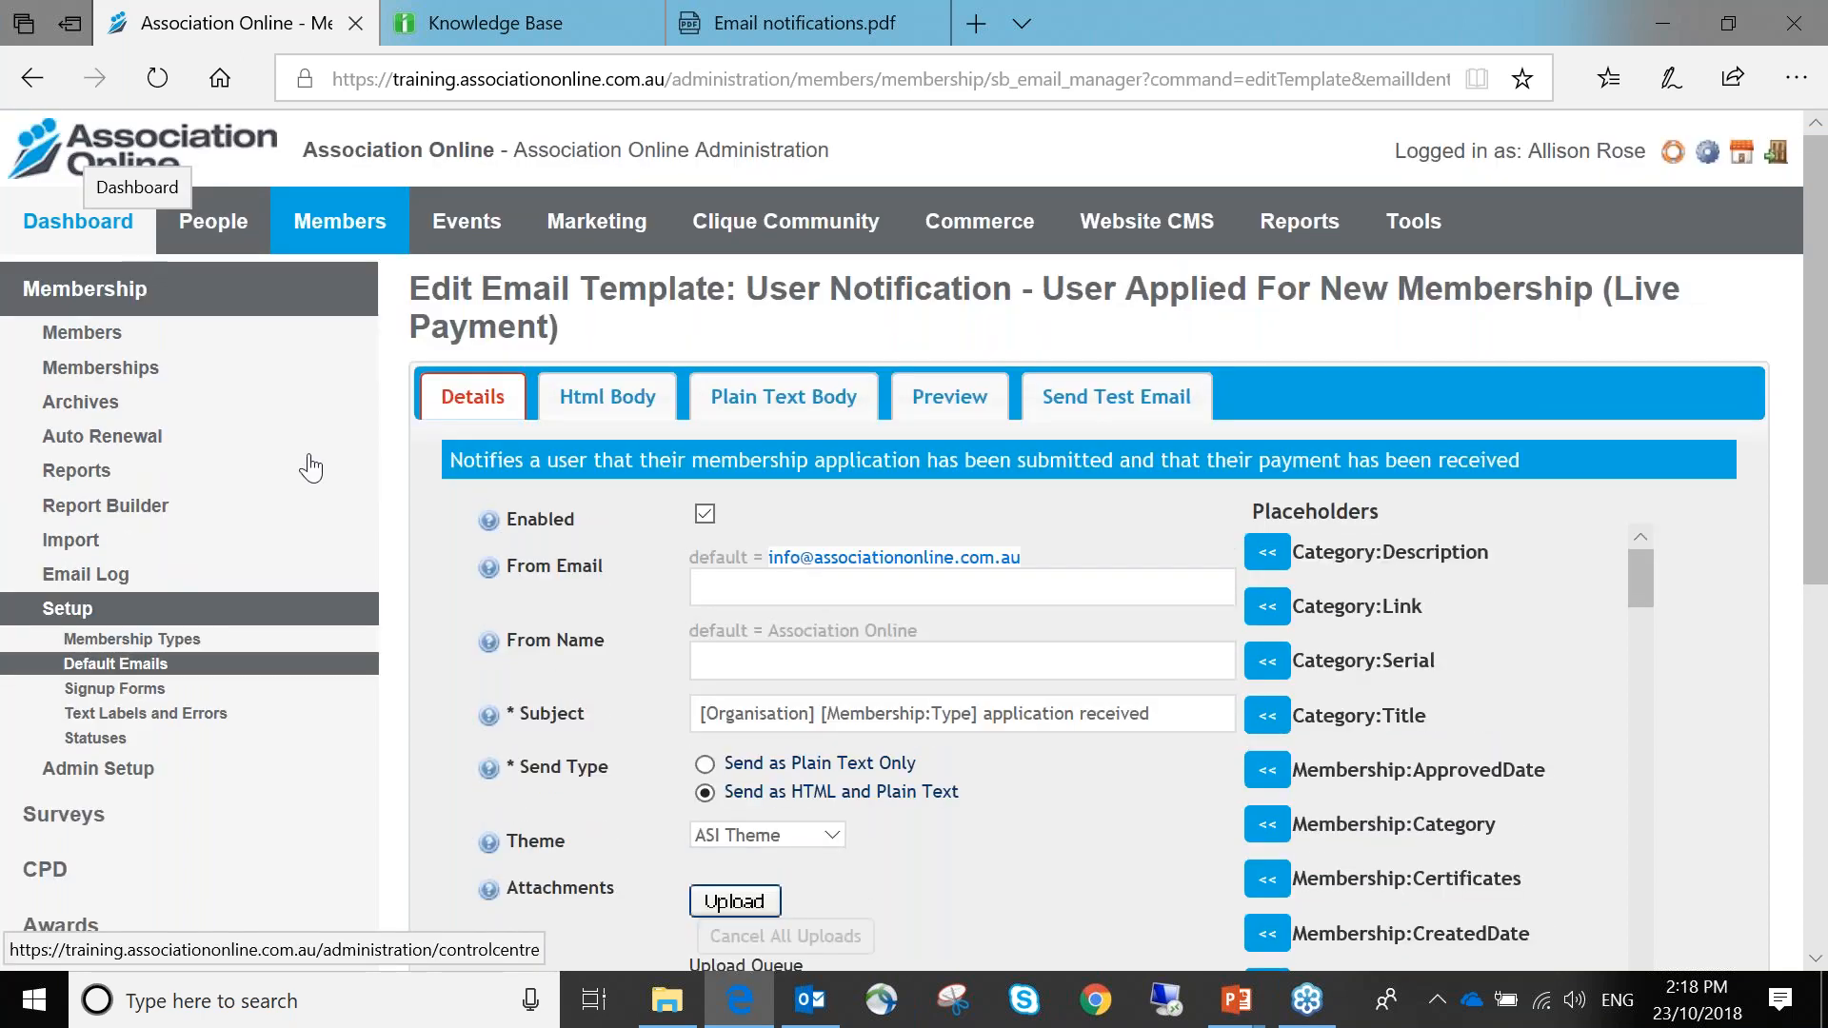
Fill the From Email field with a saved sender address from autocomplete
click(851, 583)
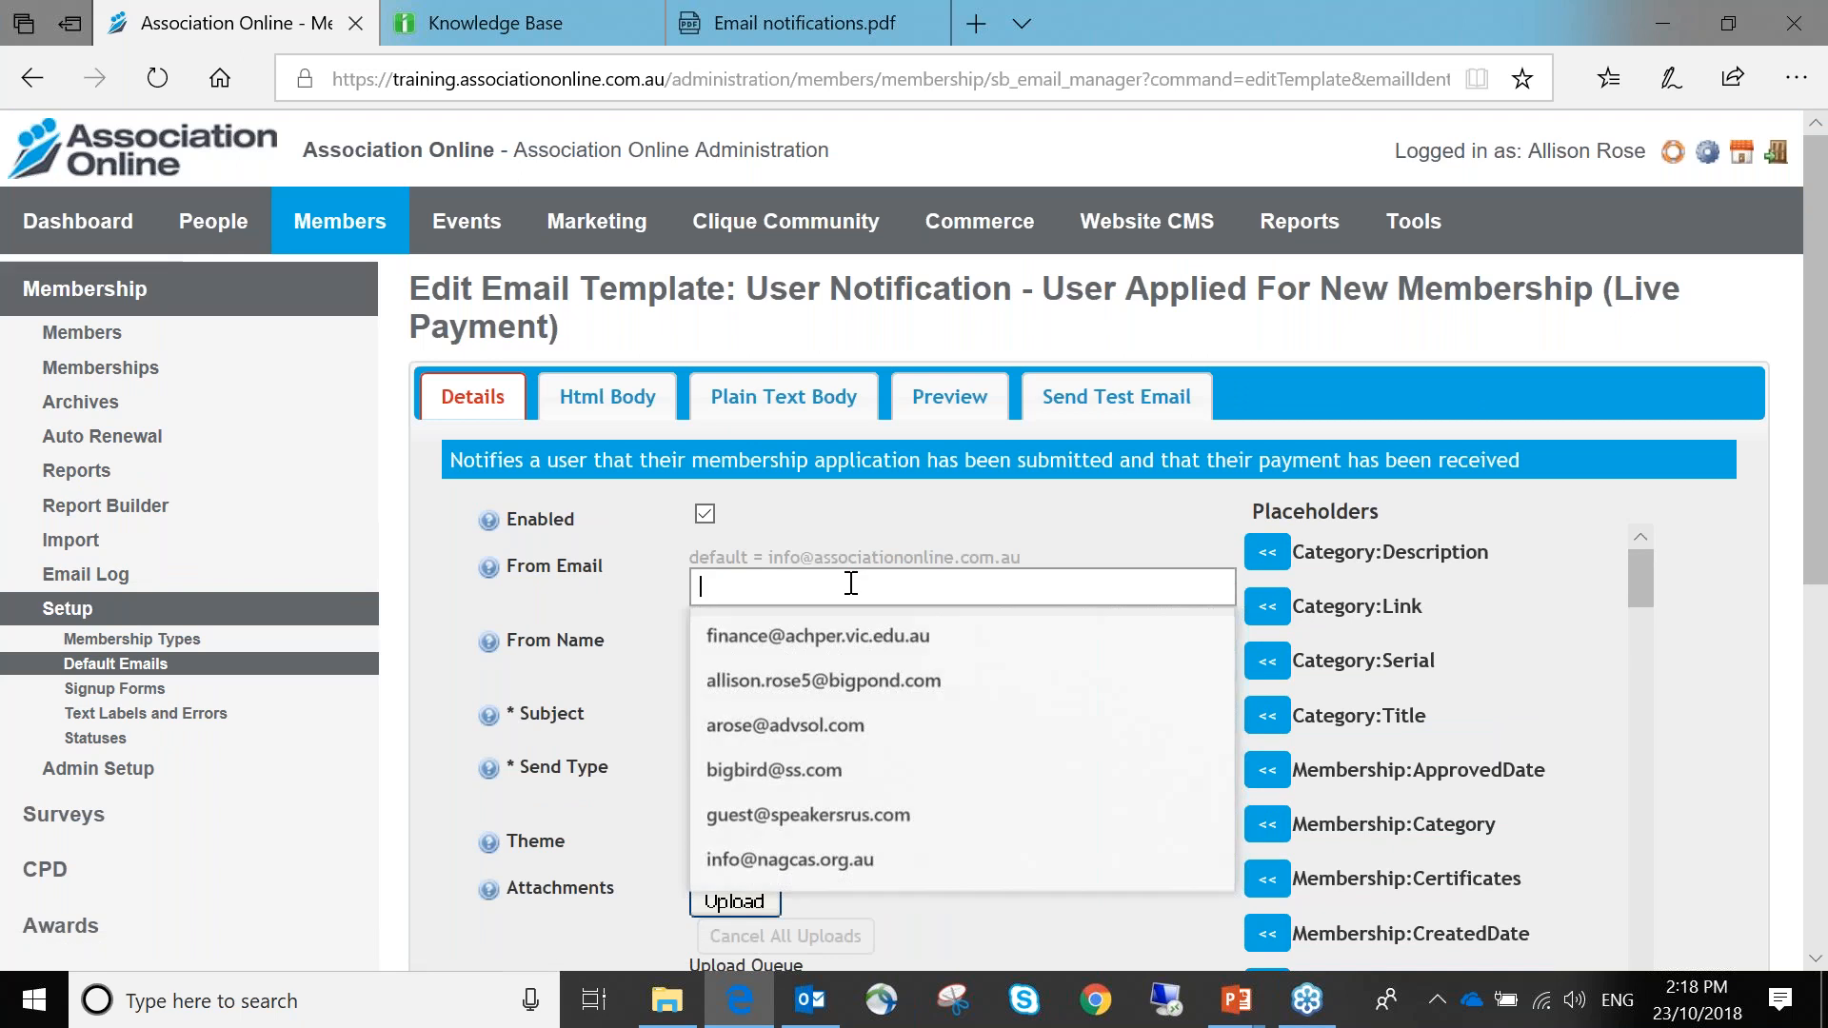
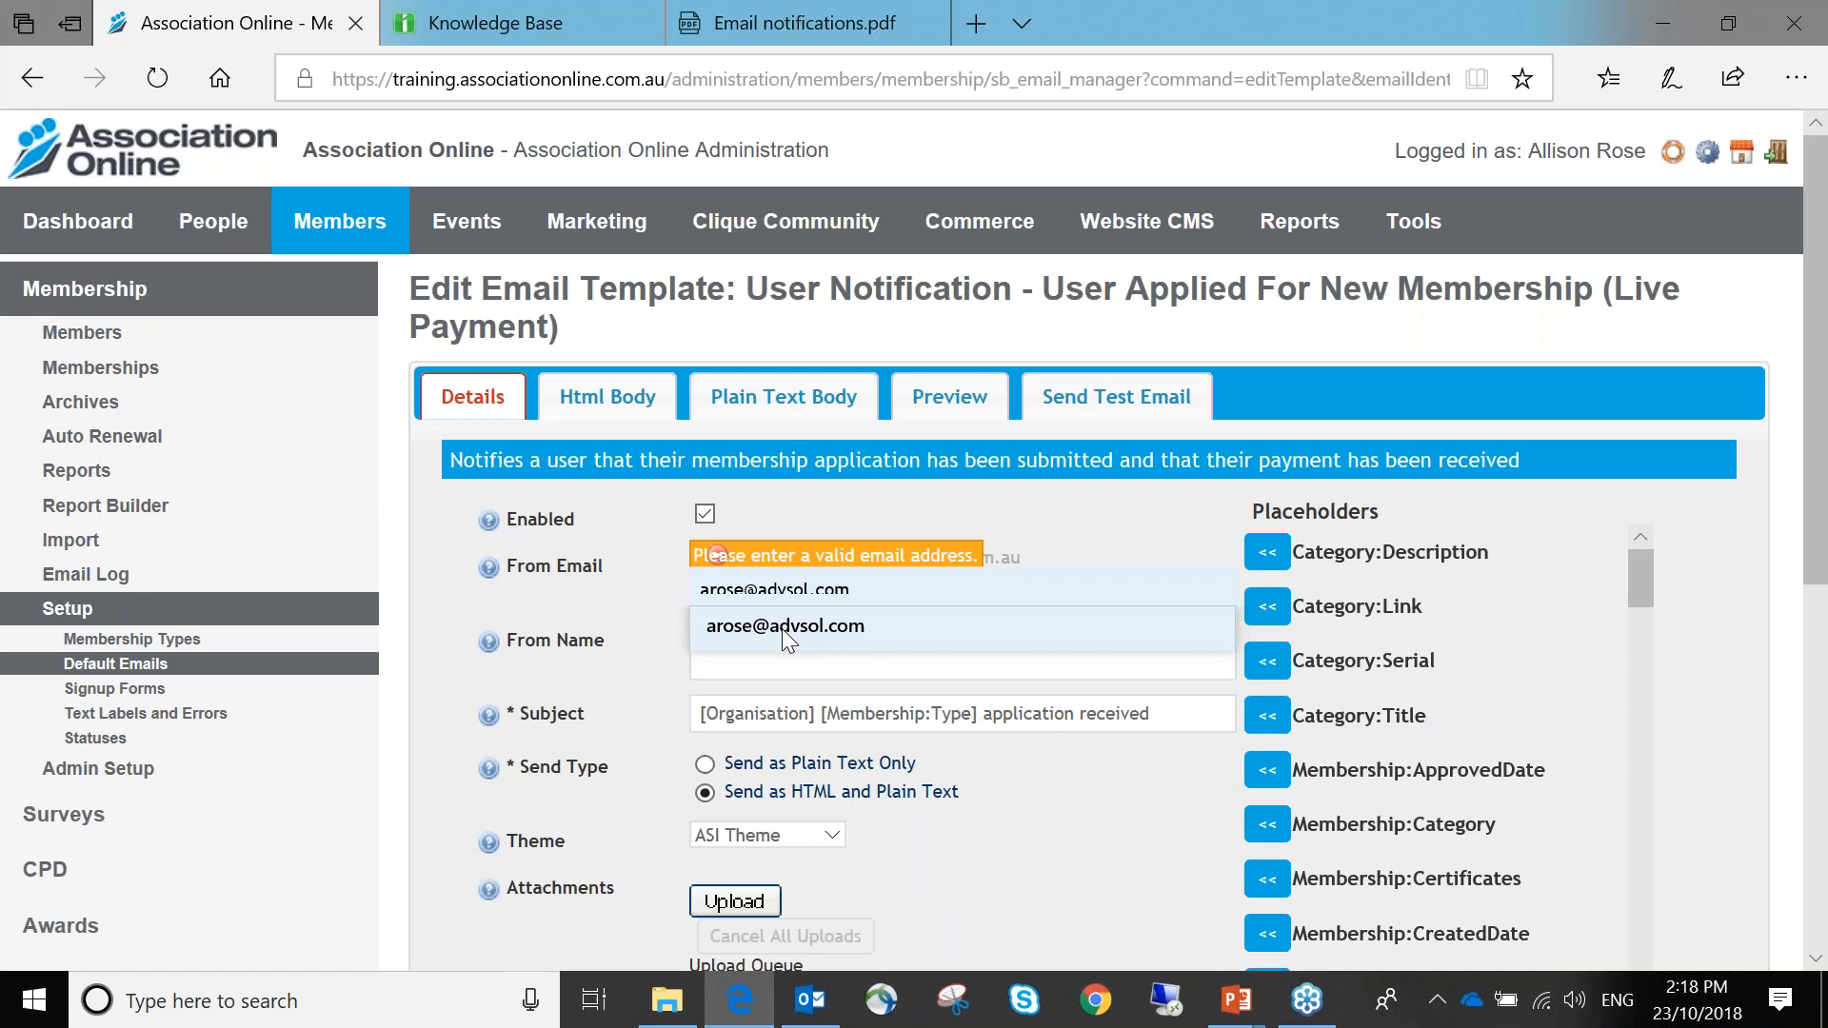
click(780, 629)
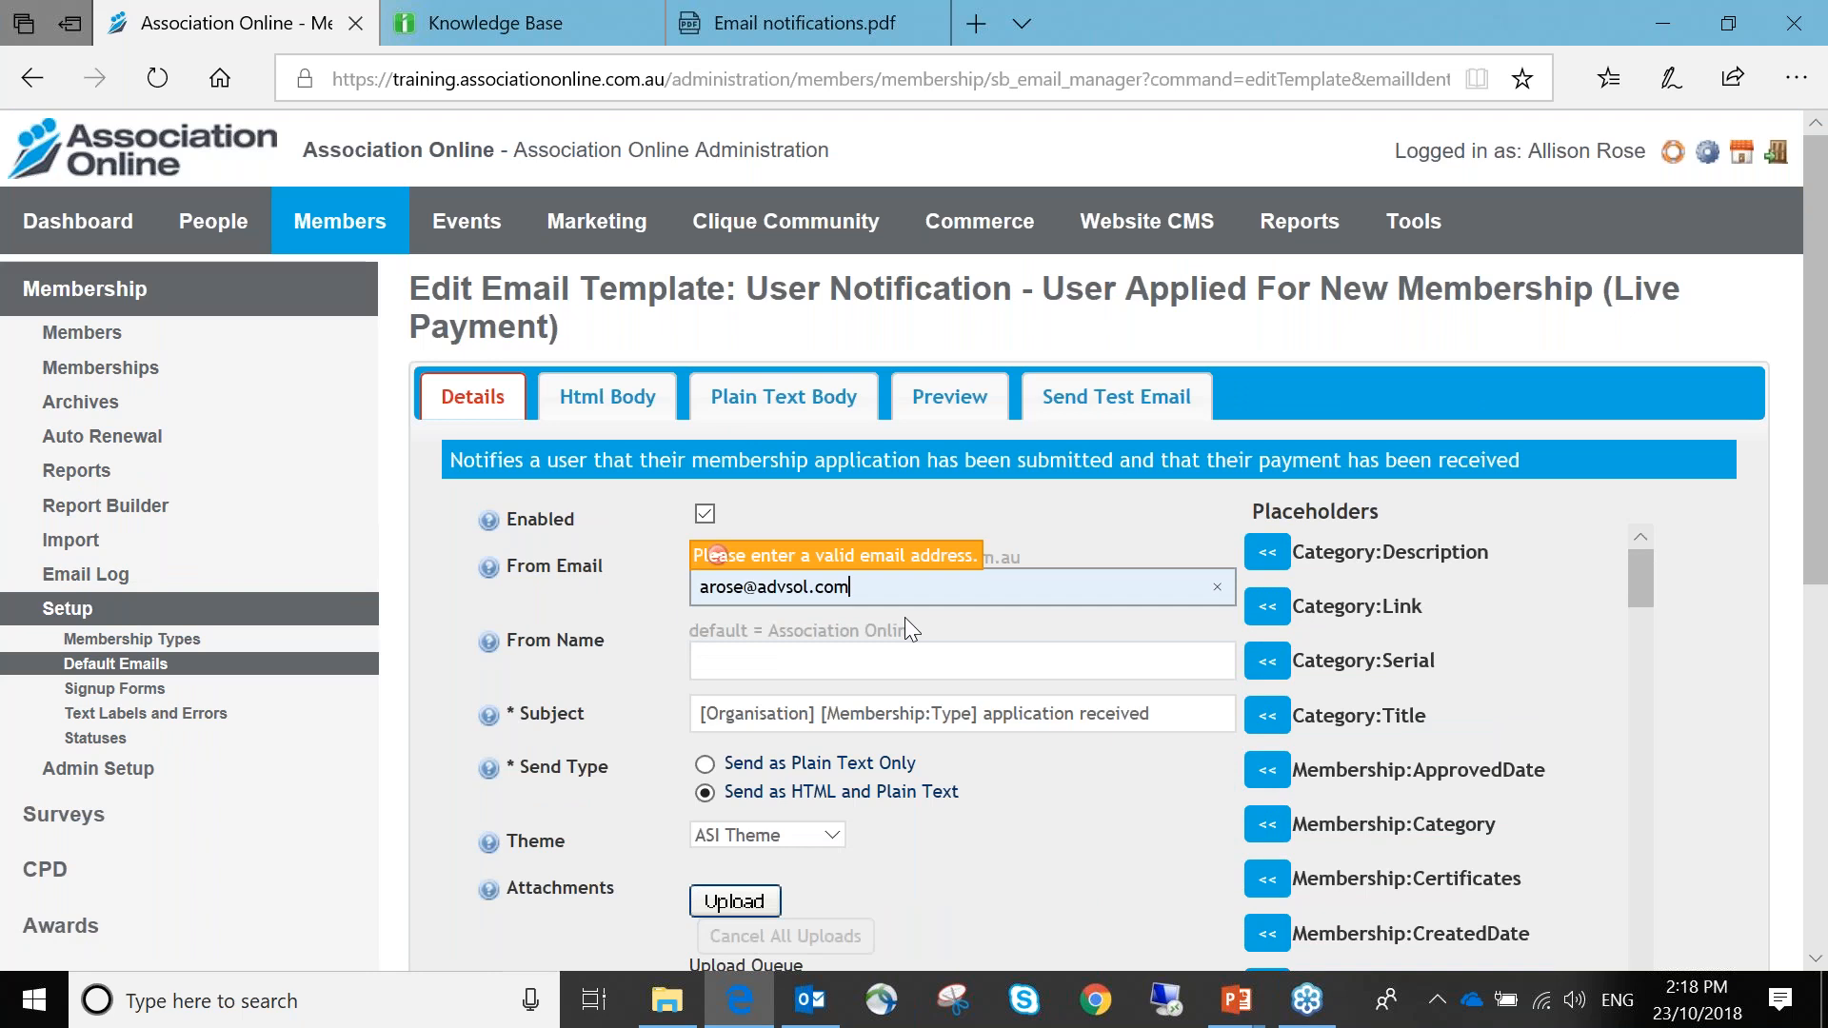
click(944, 617)
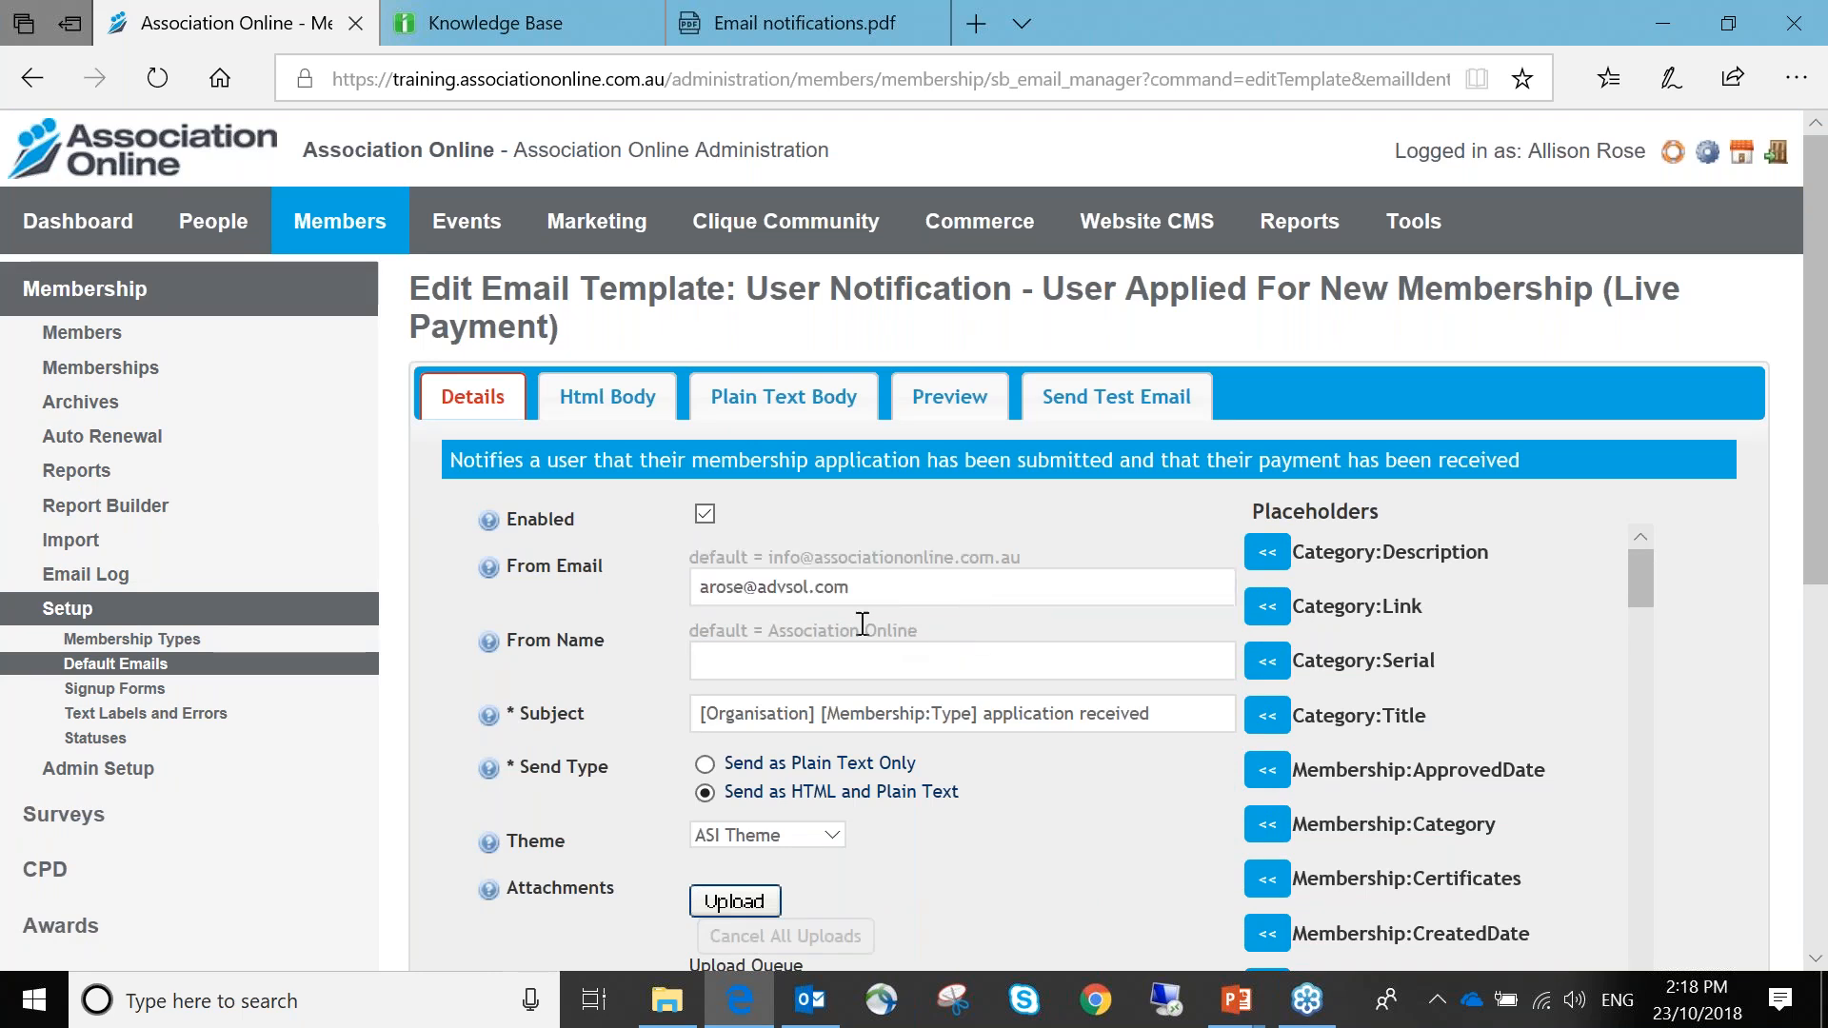
Enter the sender's name in From Name and select the subject's [Organisation] placeholder
scroll(861, 624, down, 3)
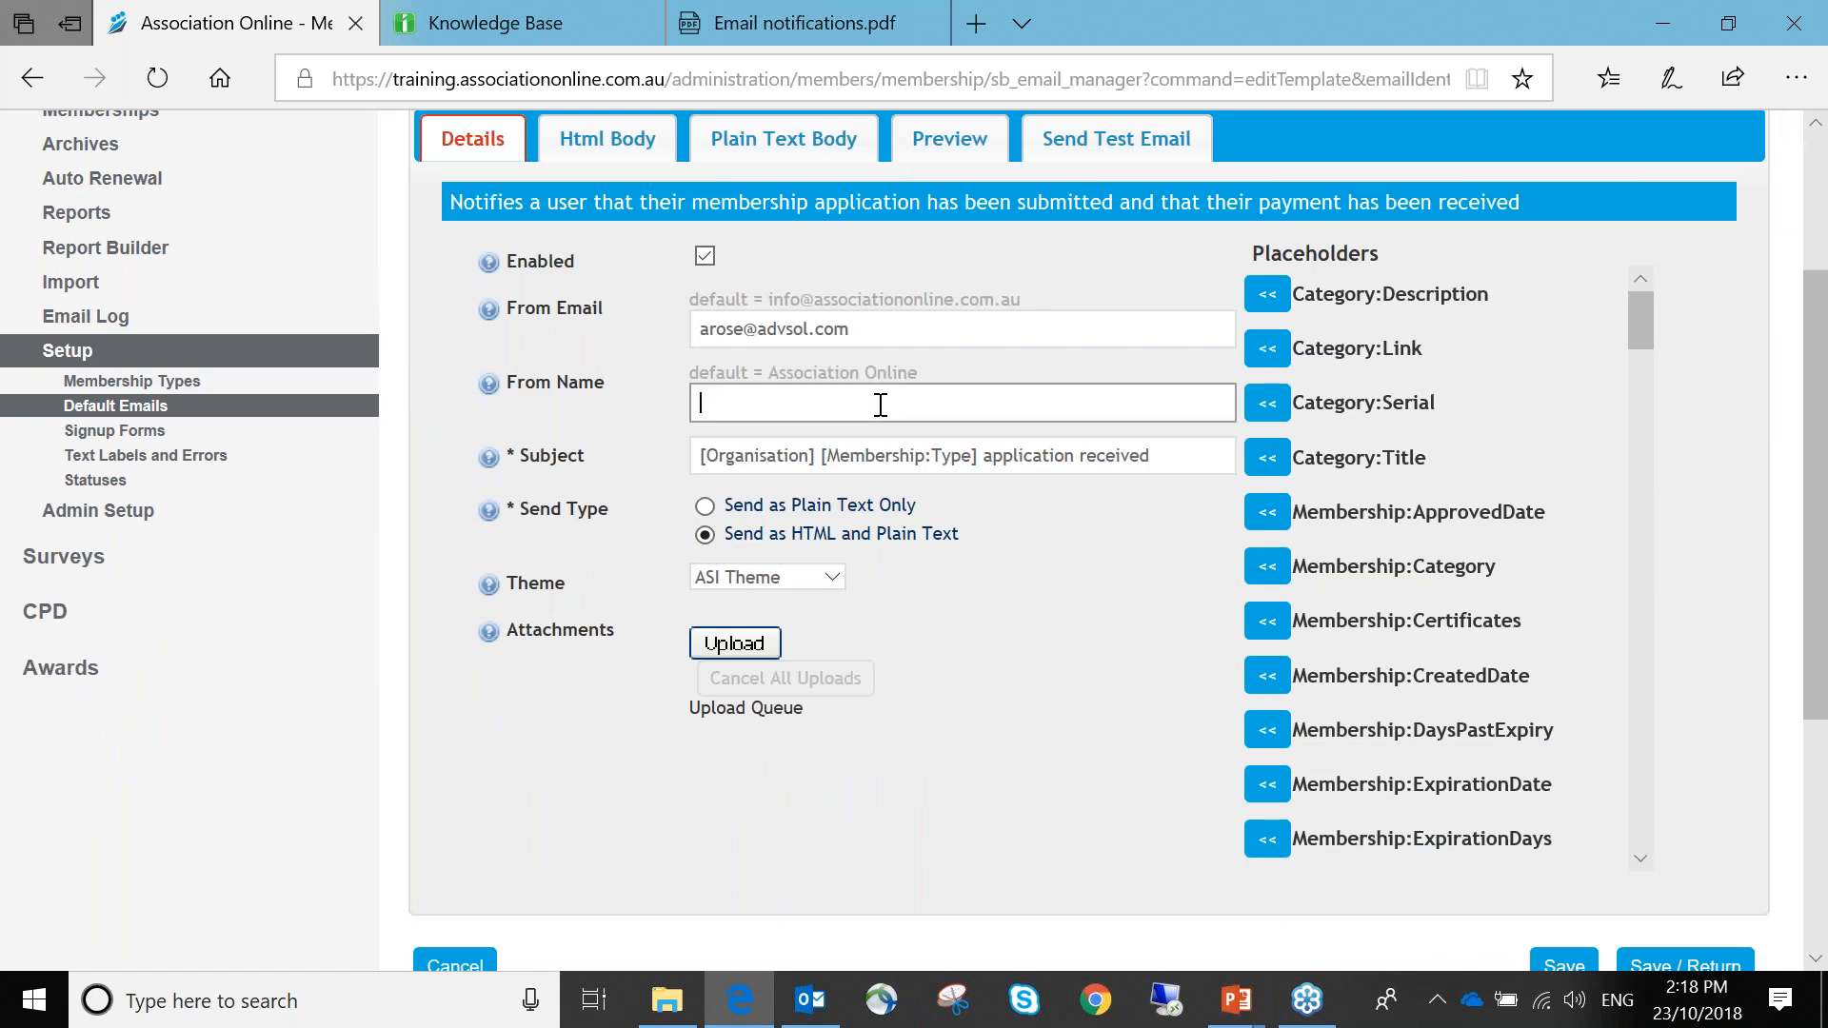
click(881, 405)
click(935, 398)
drag(816, 457, 685, 454)
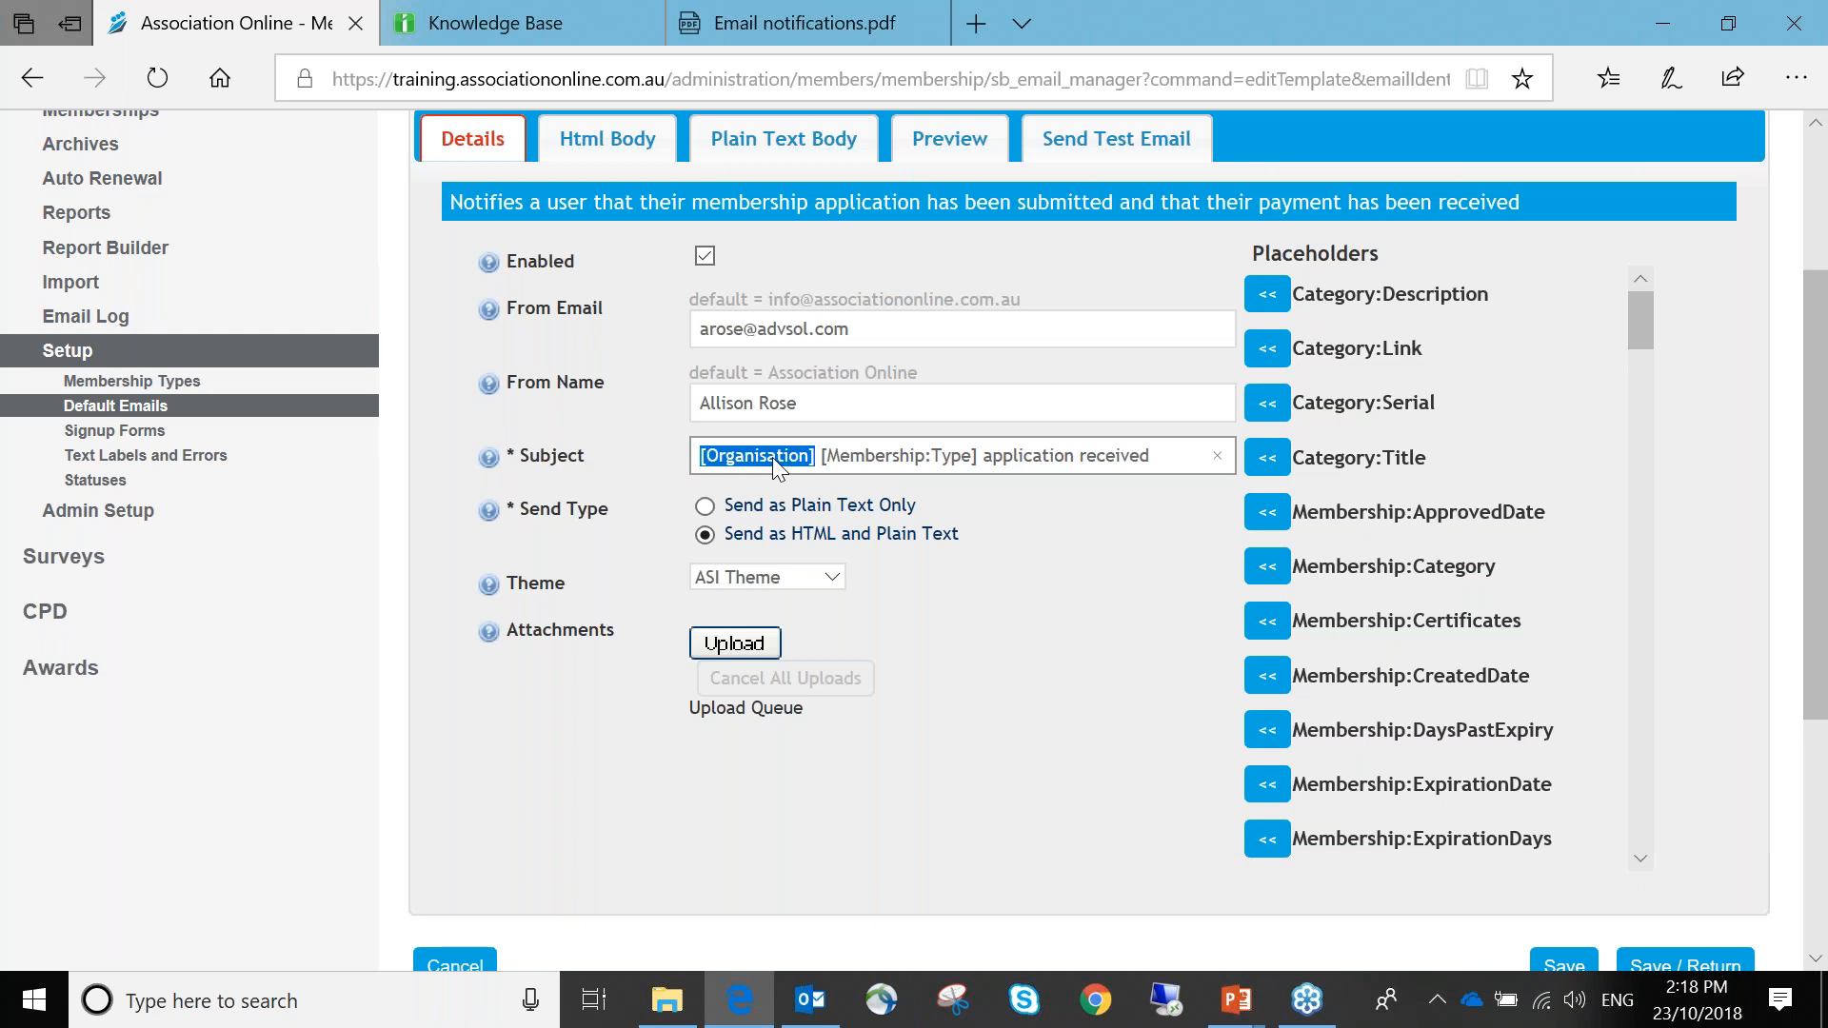
click(800, 382)
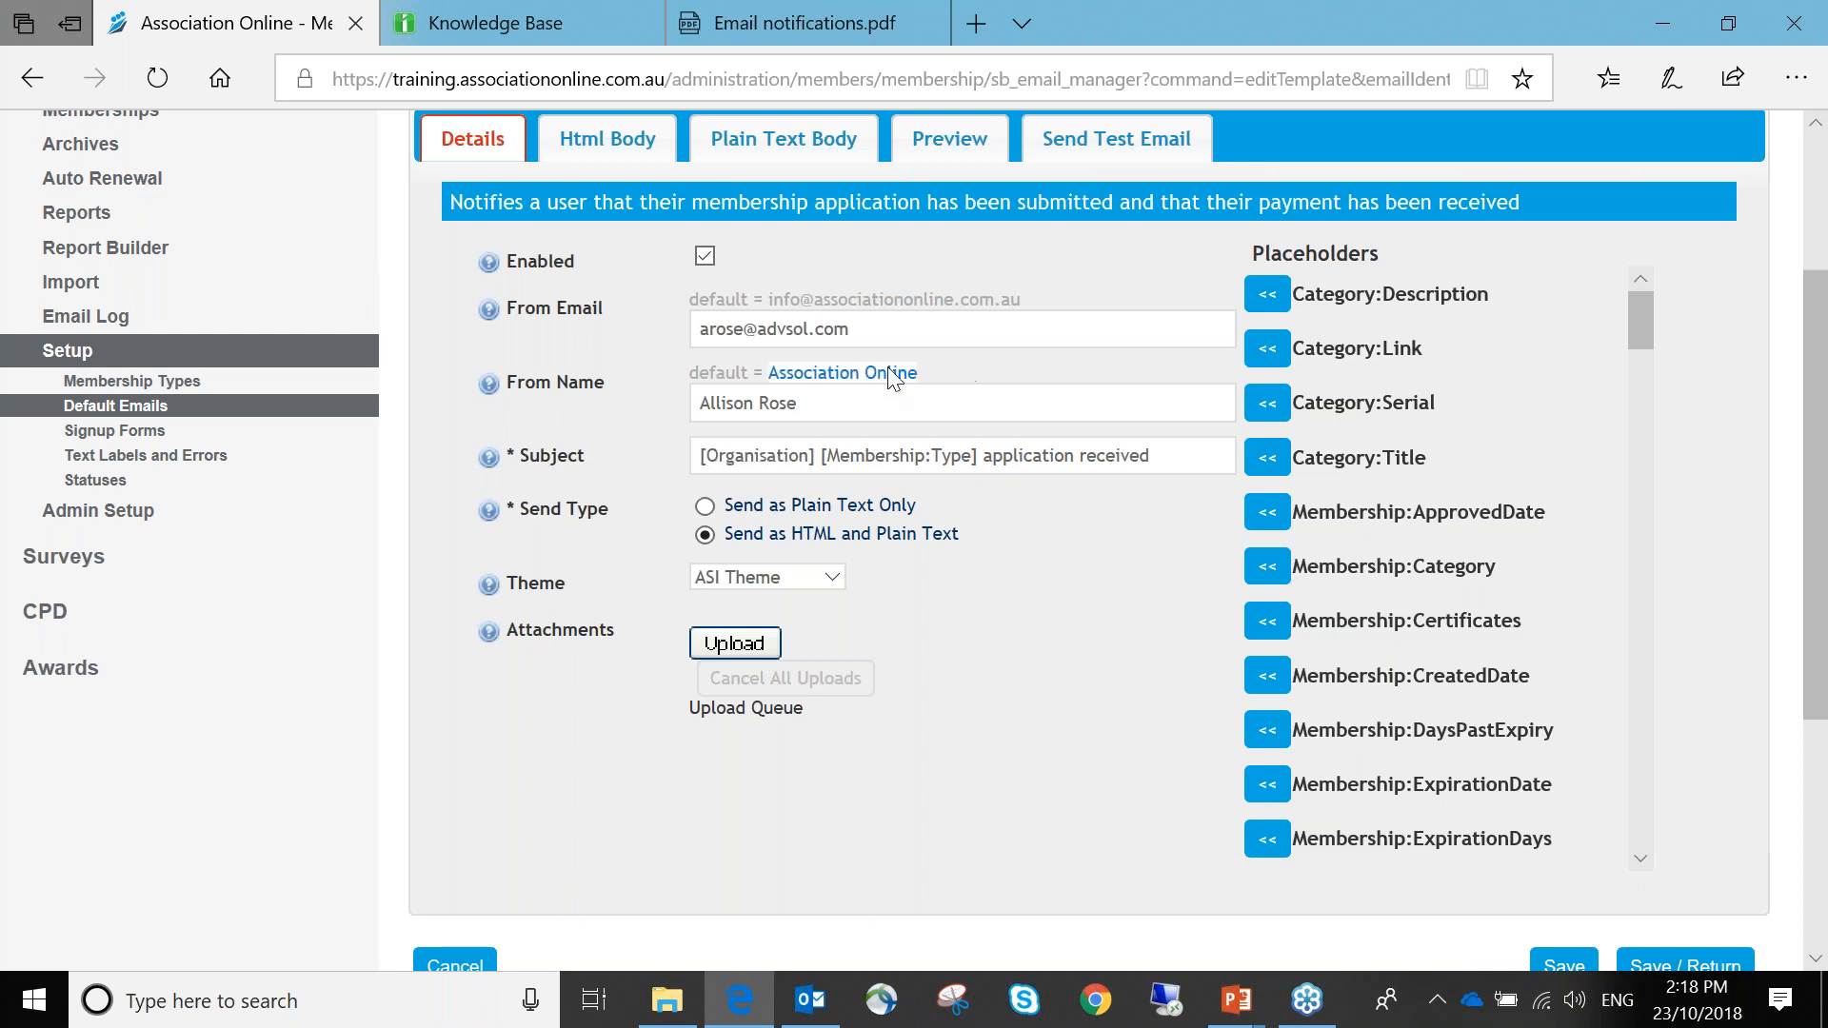
drag(823, 457, 980, 460)
click(976, 403)
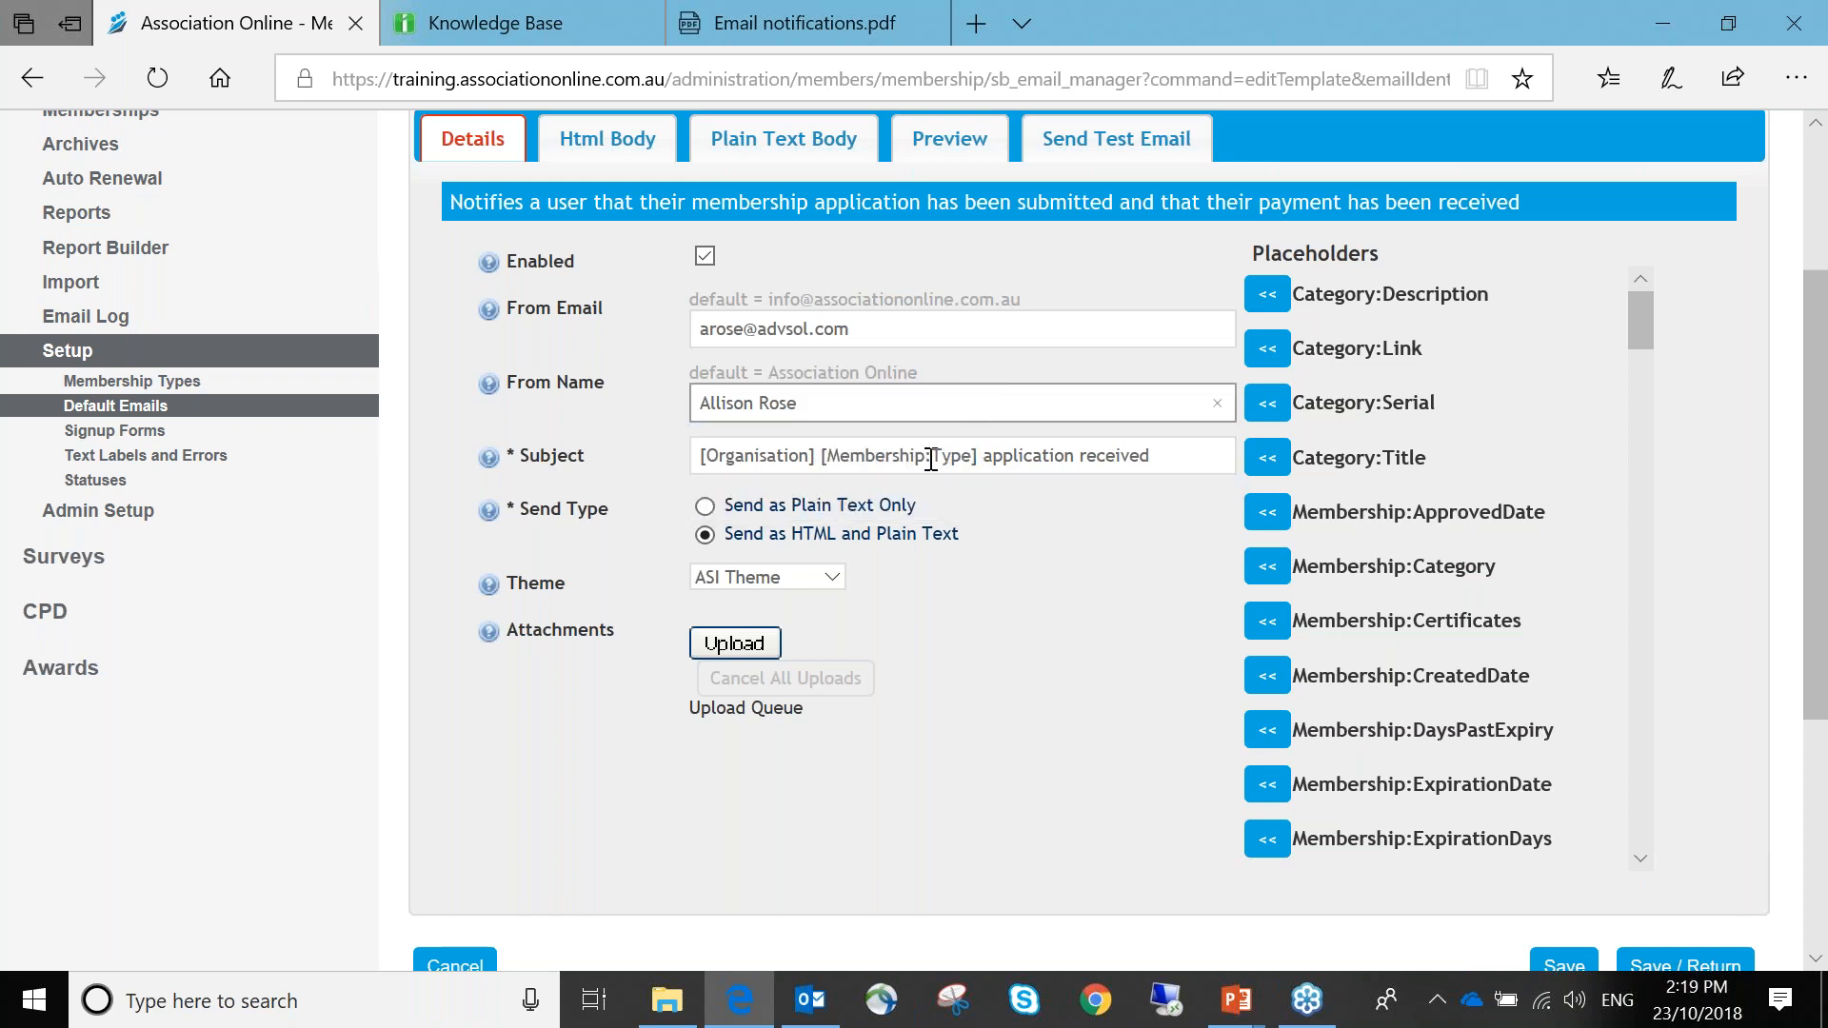
drag(985, 458, 1156, 461)
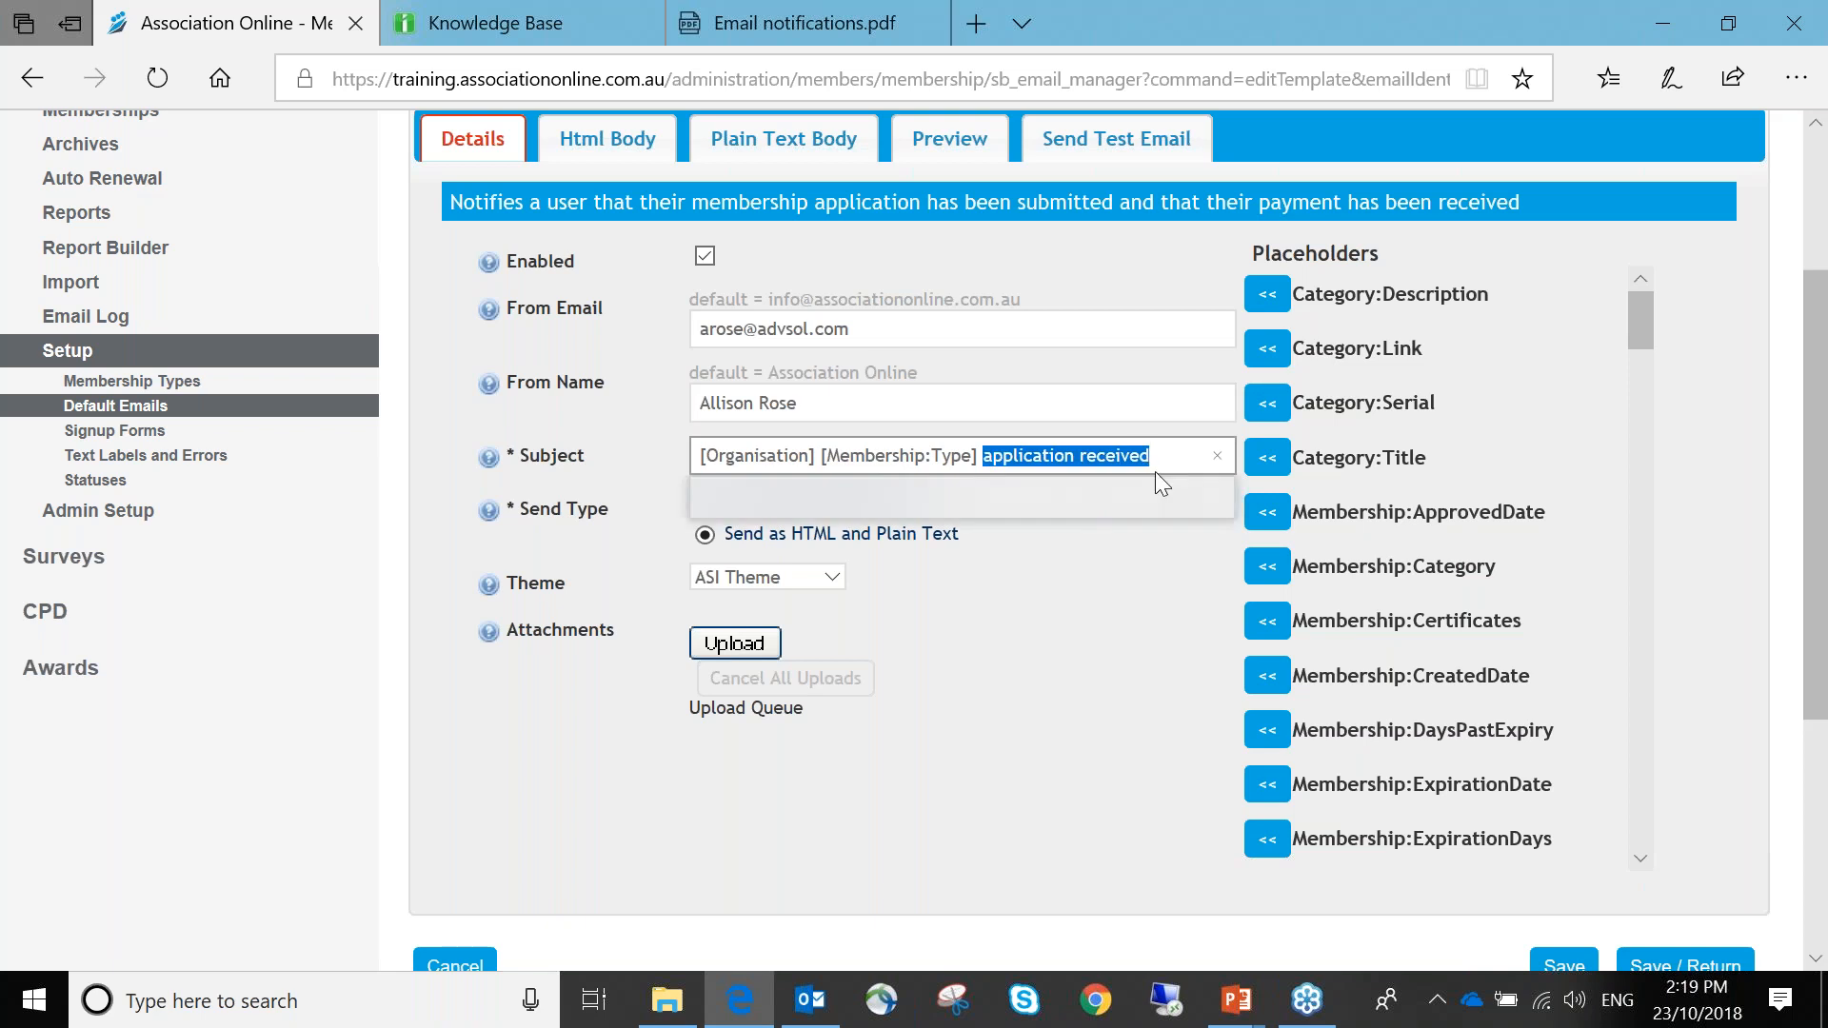
click(1161, 464)
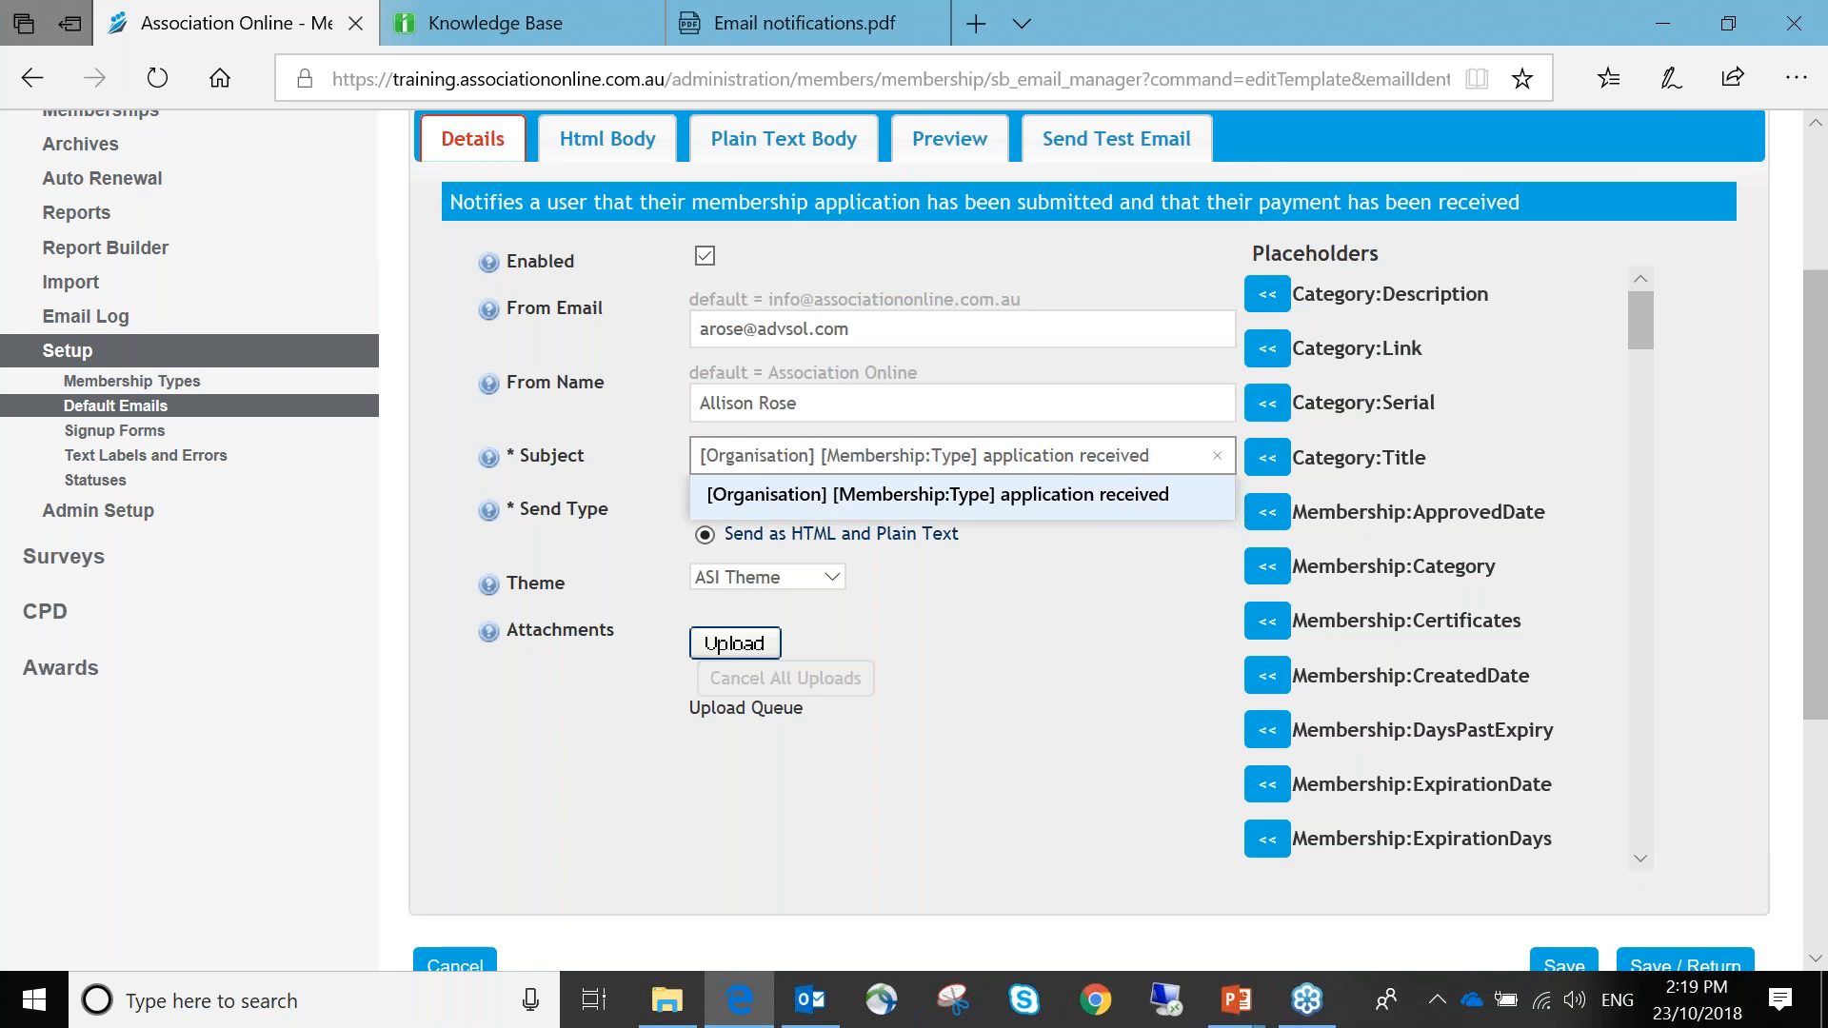
click(1011, 493)
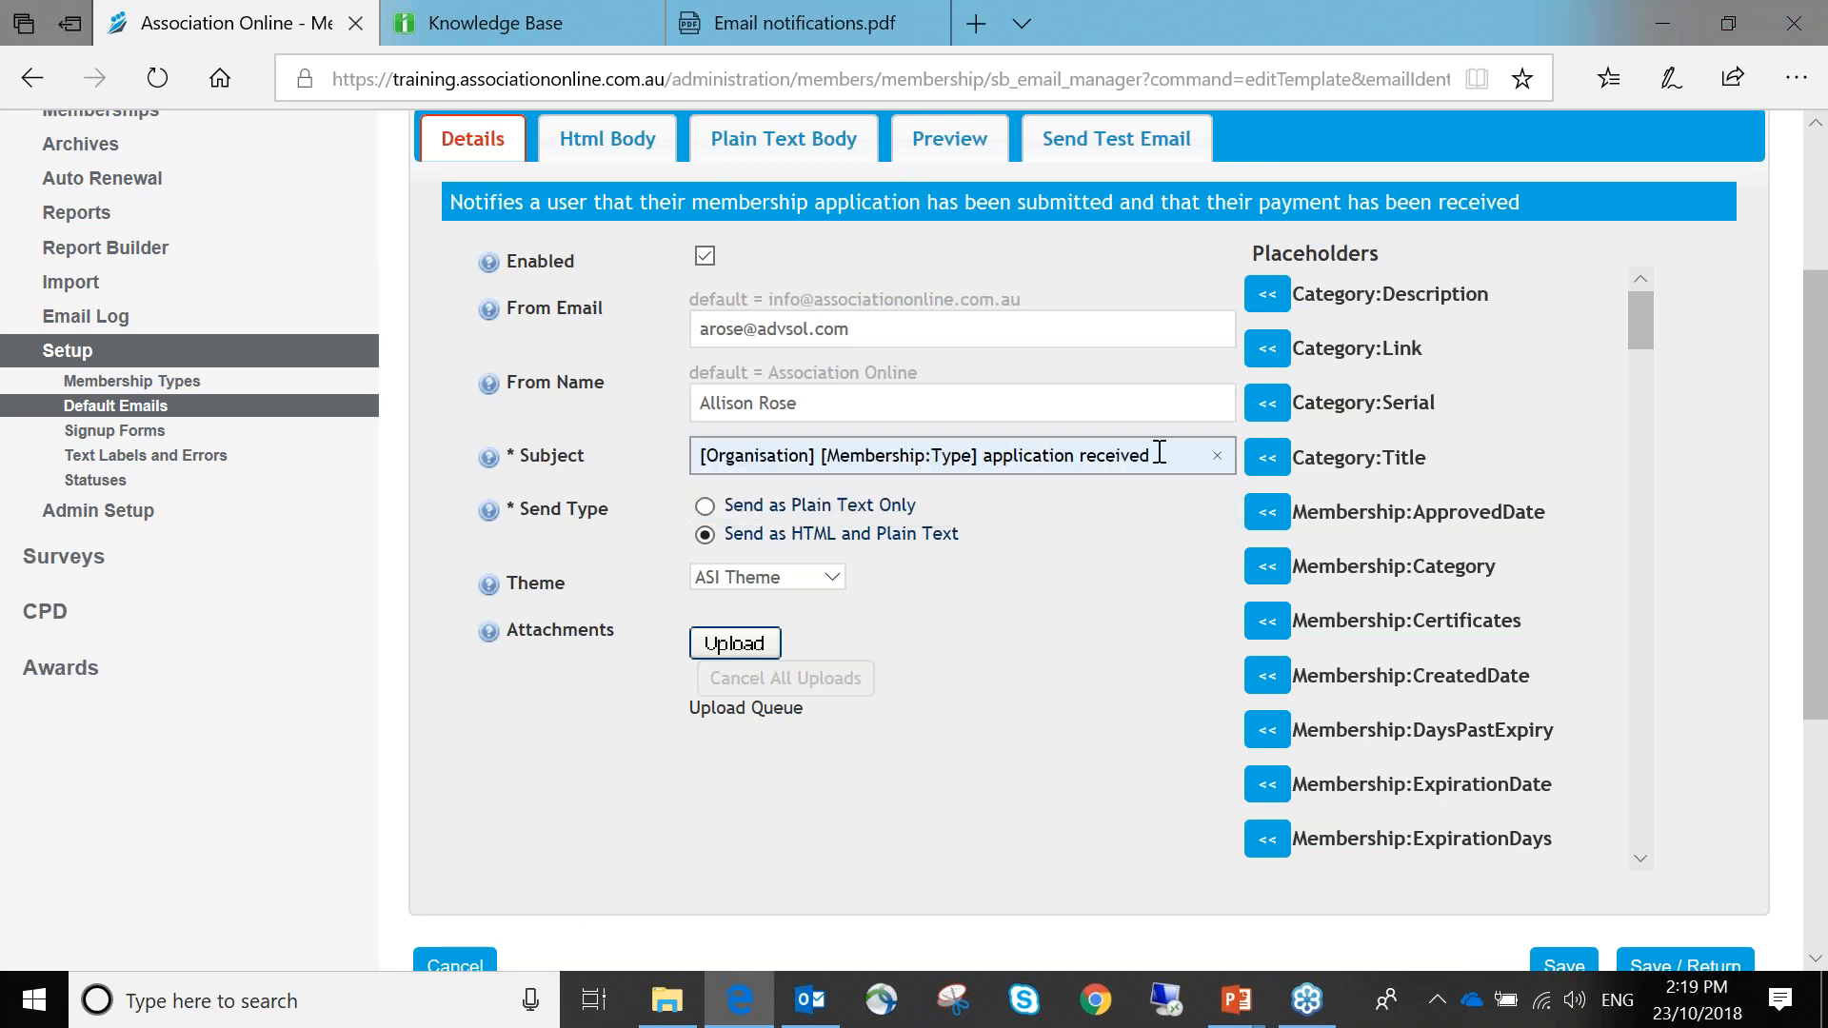
click(1267, 514)
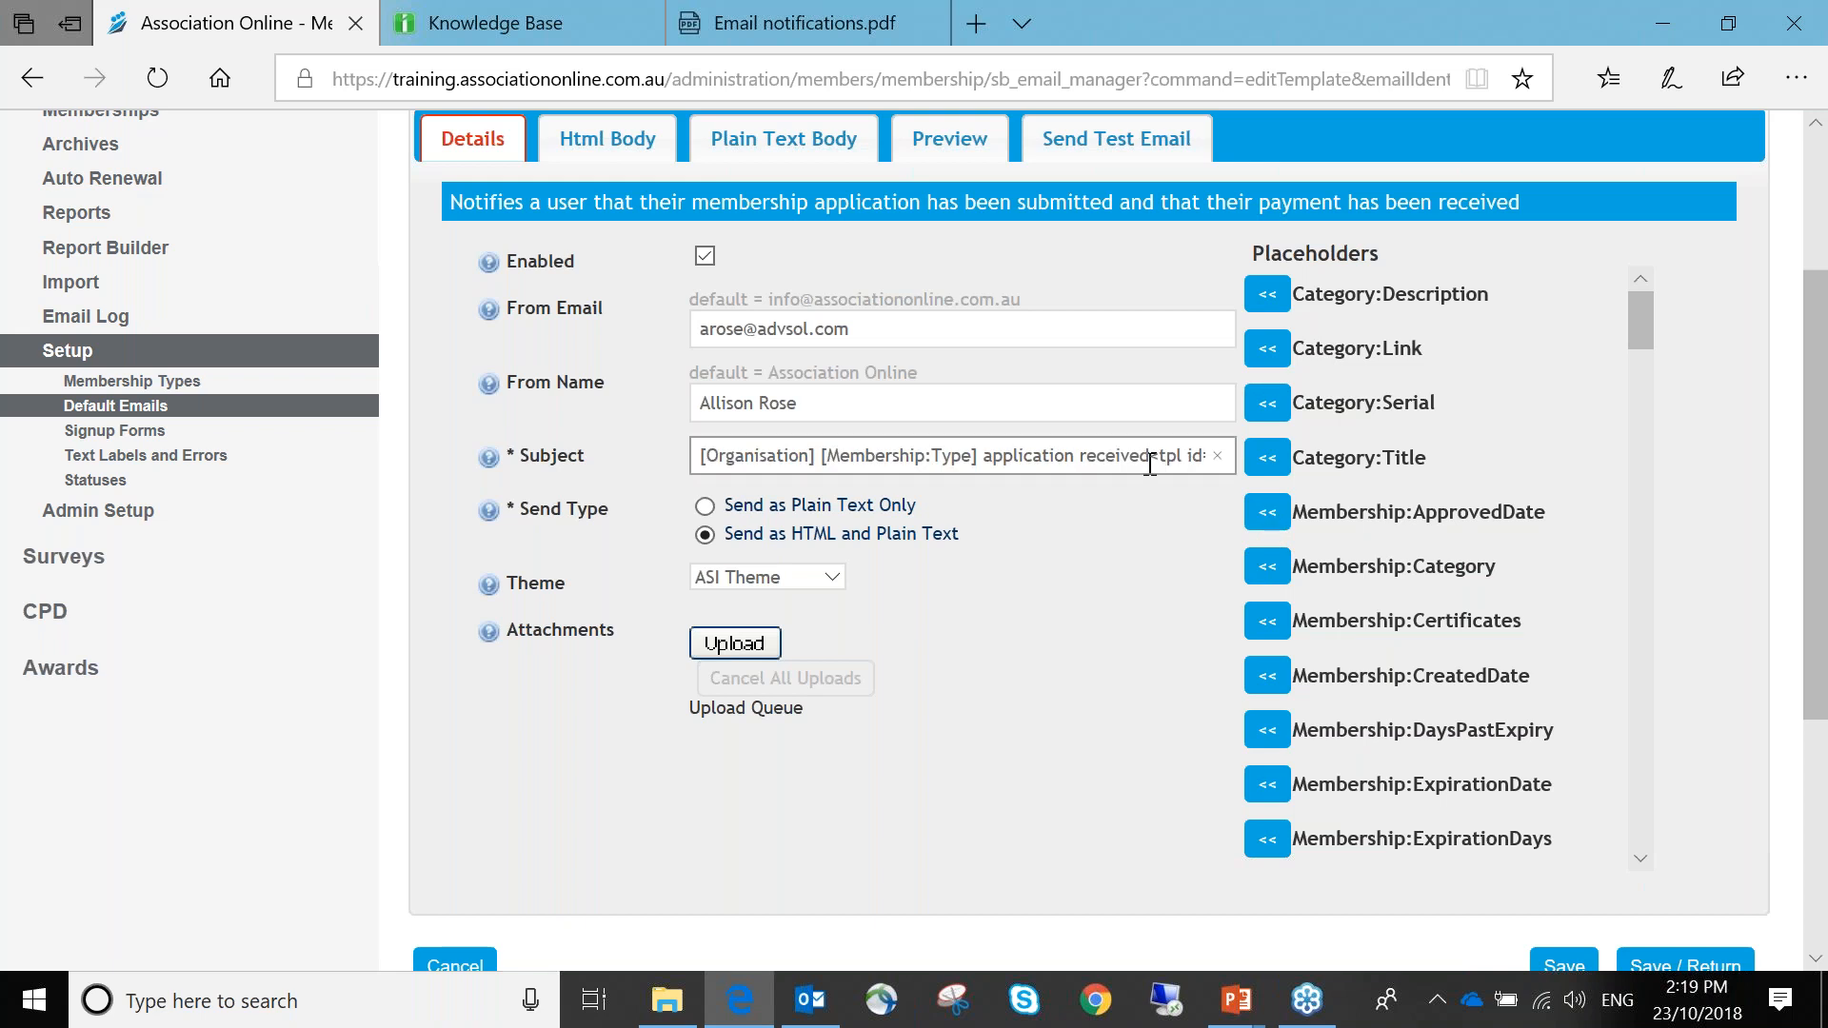
drag(1153, 460, 1228, 468)
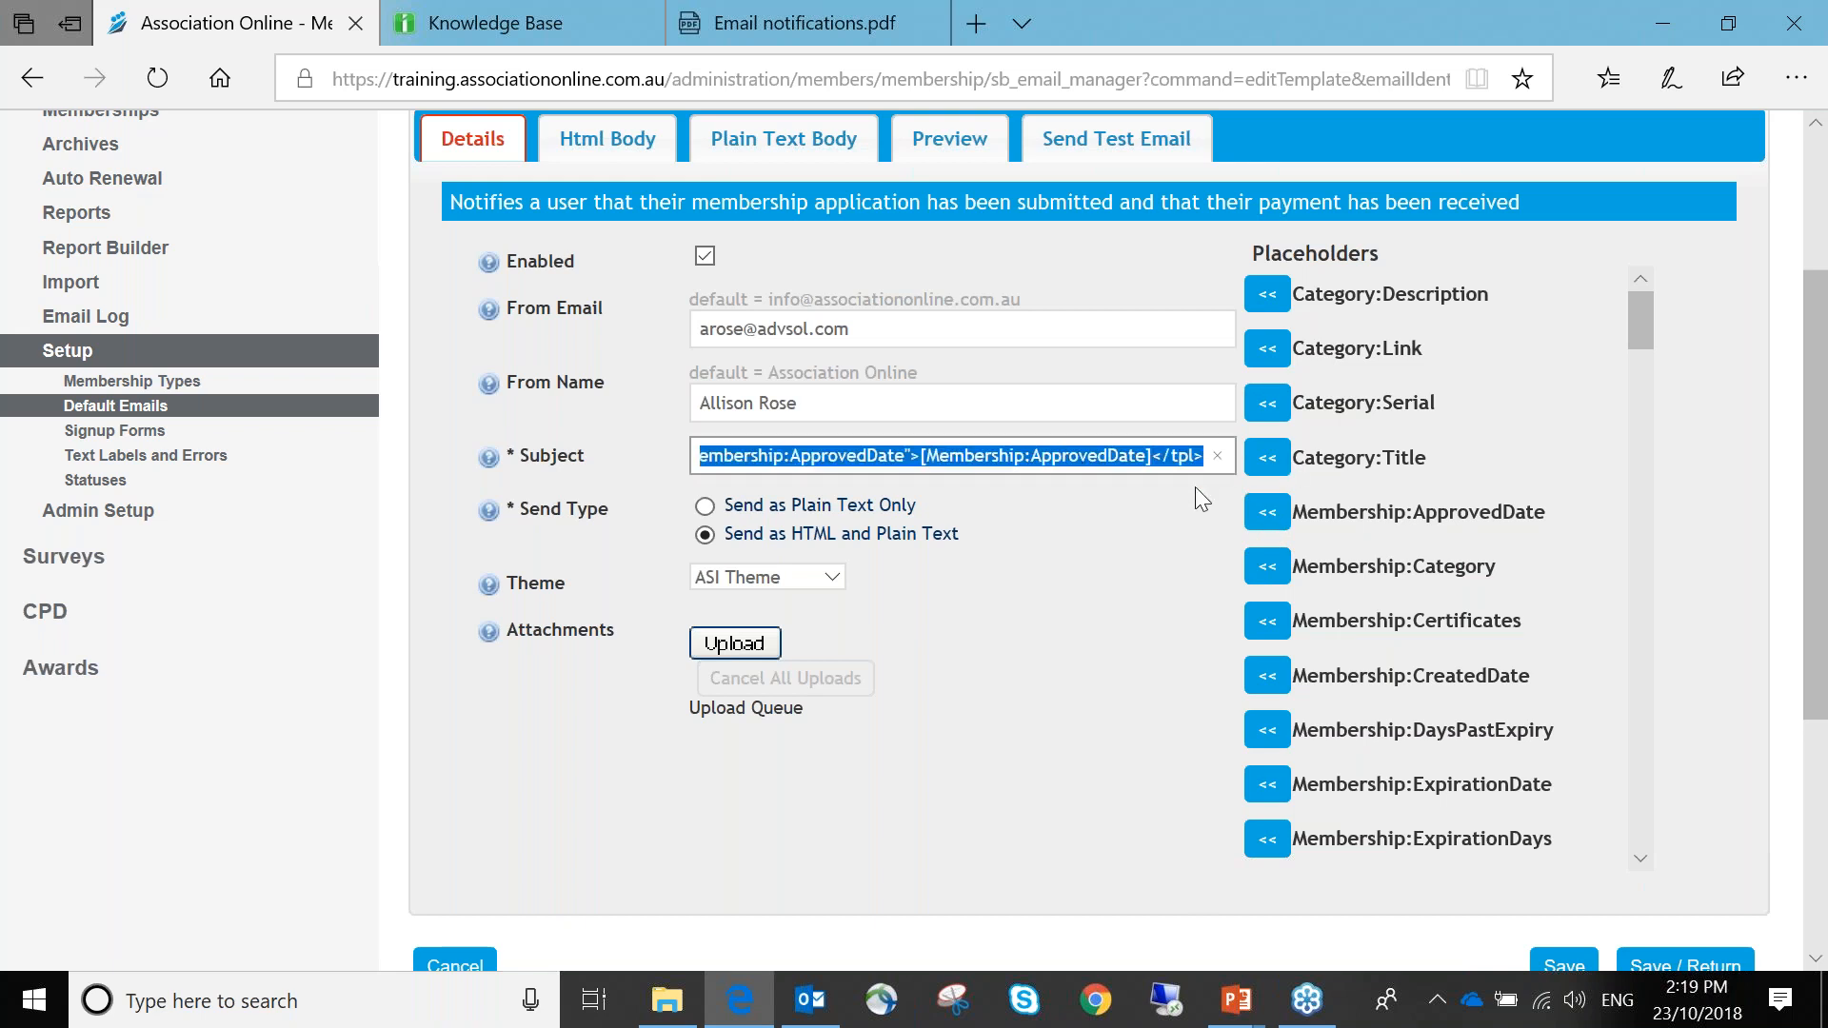
key(BackSpace)
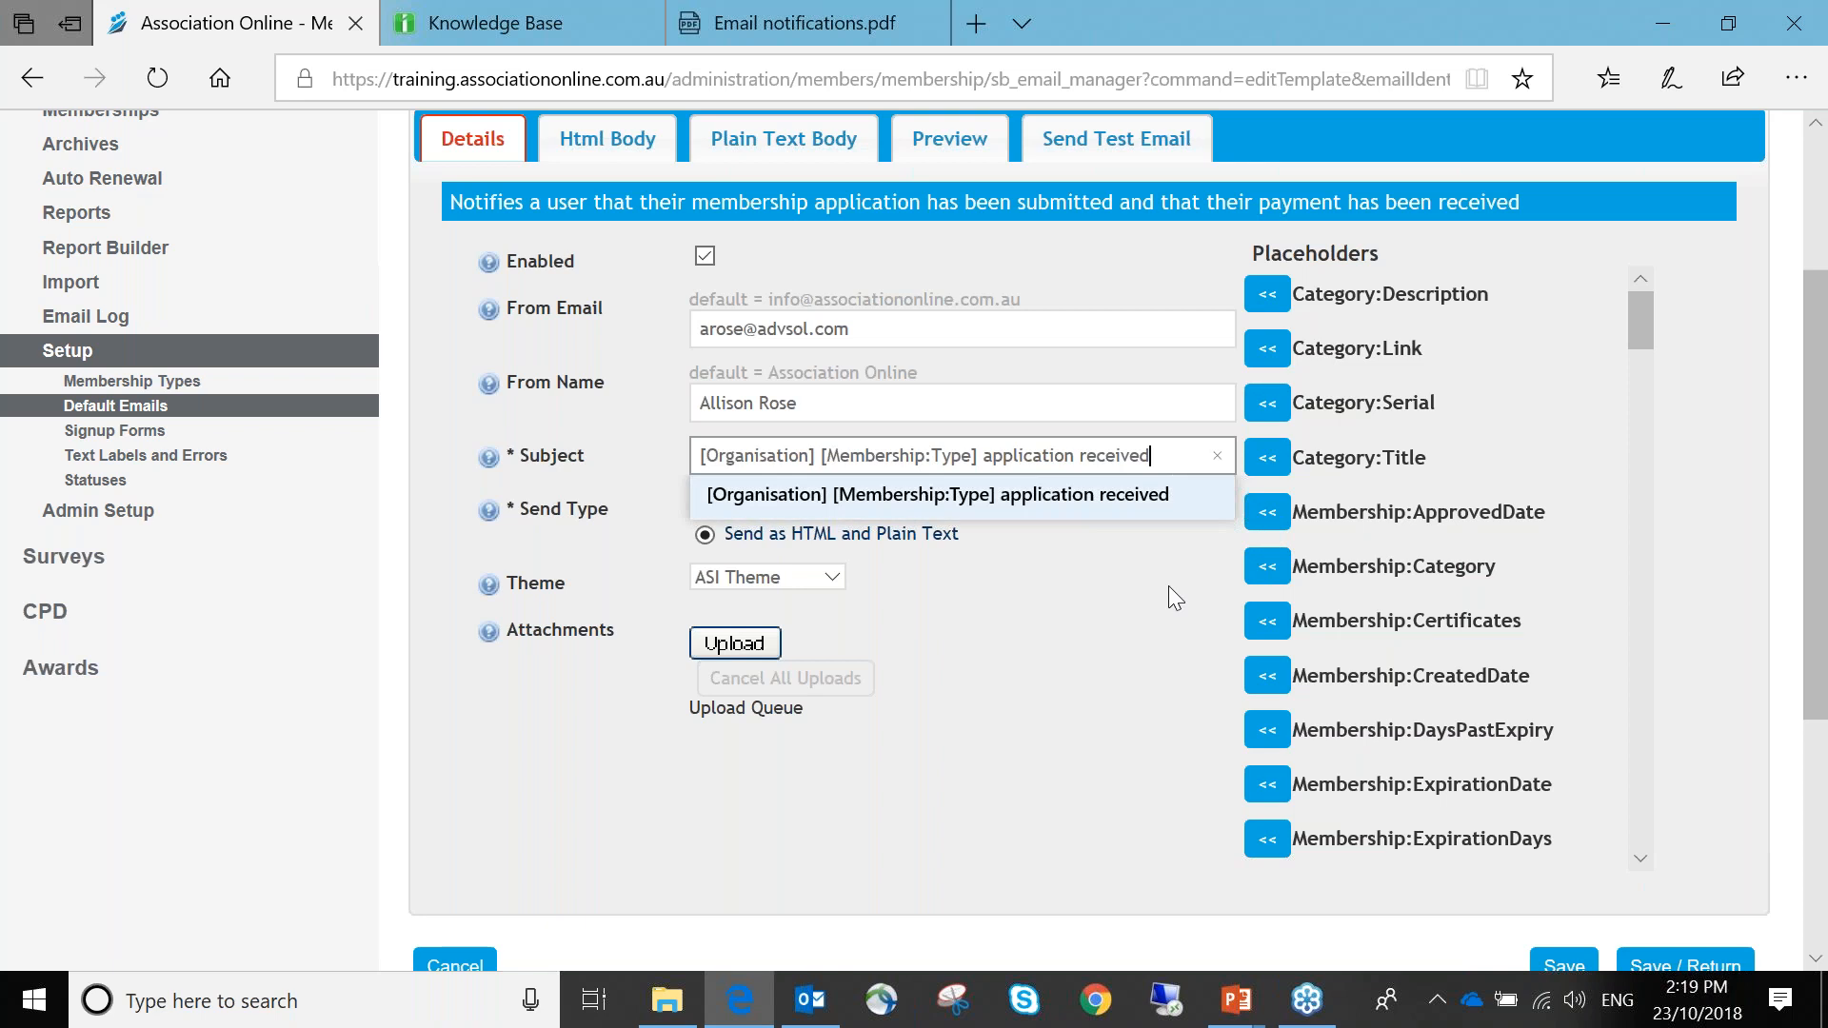
click(1168, 585)
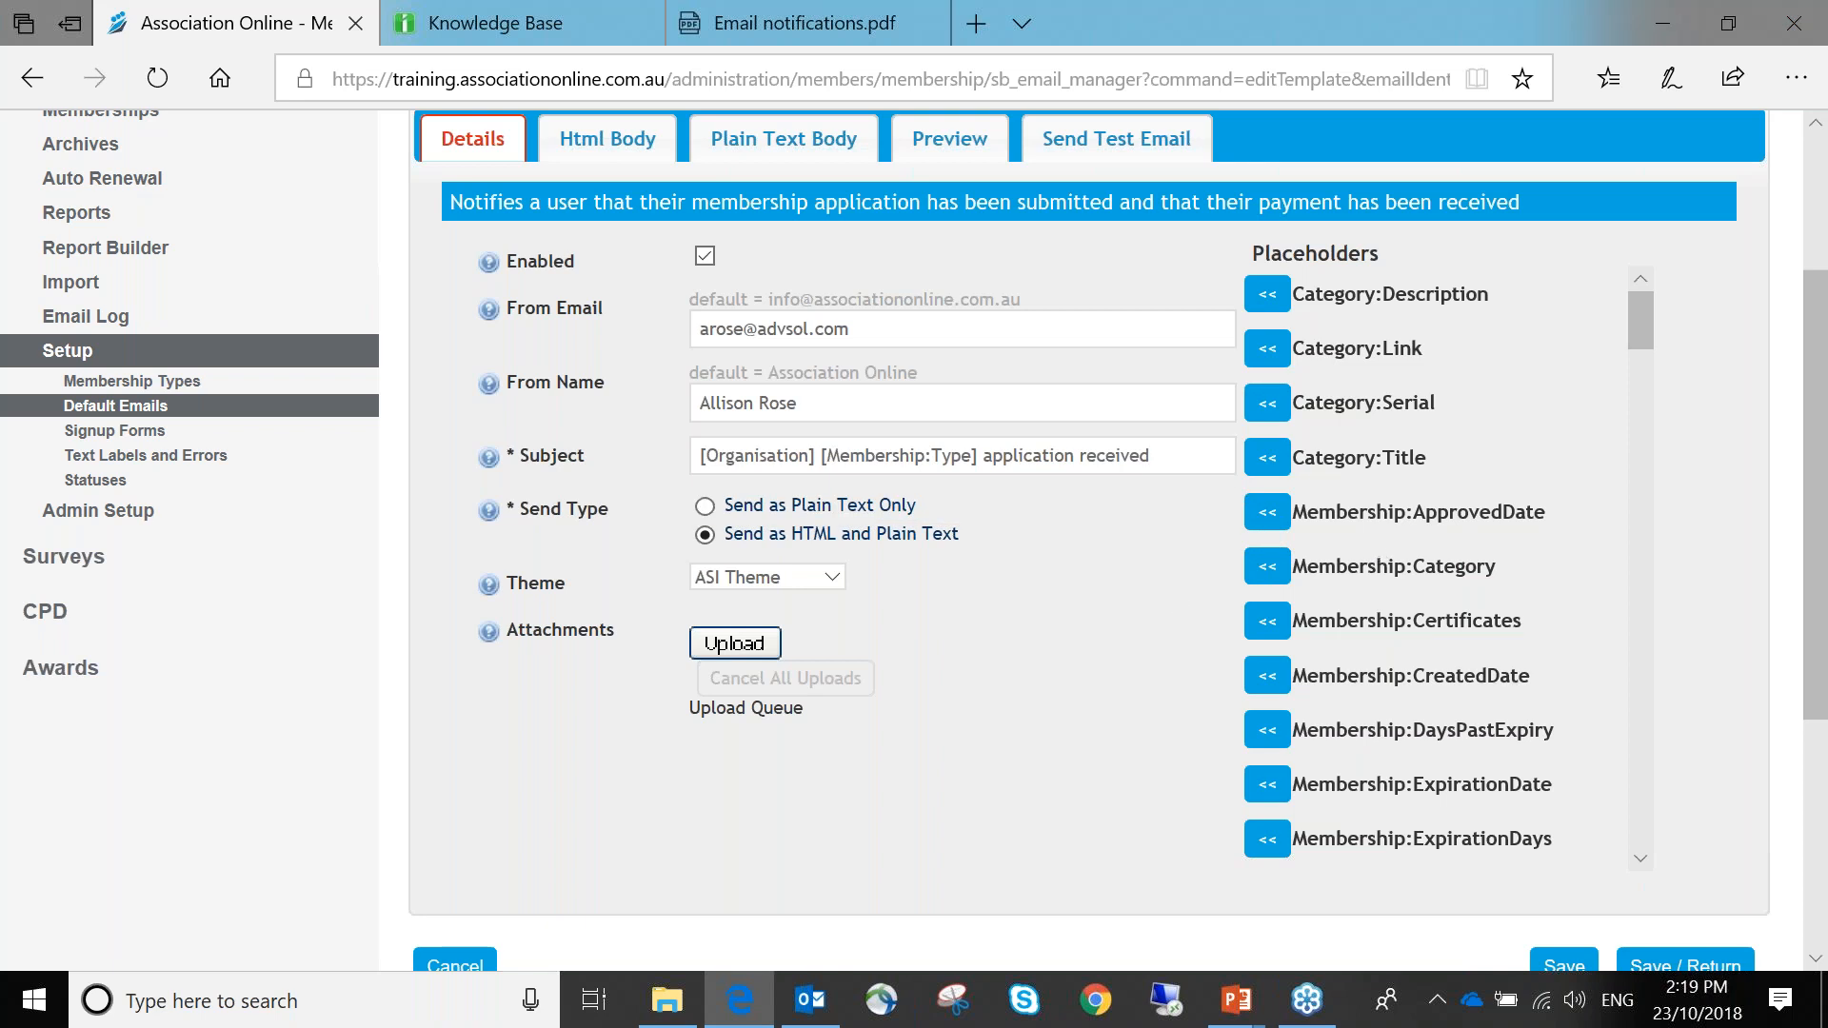
scroll(1361, 583, down, 2)
scroll(1361, 582, down, 20)
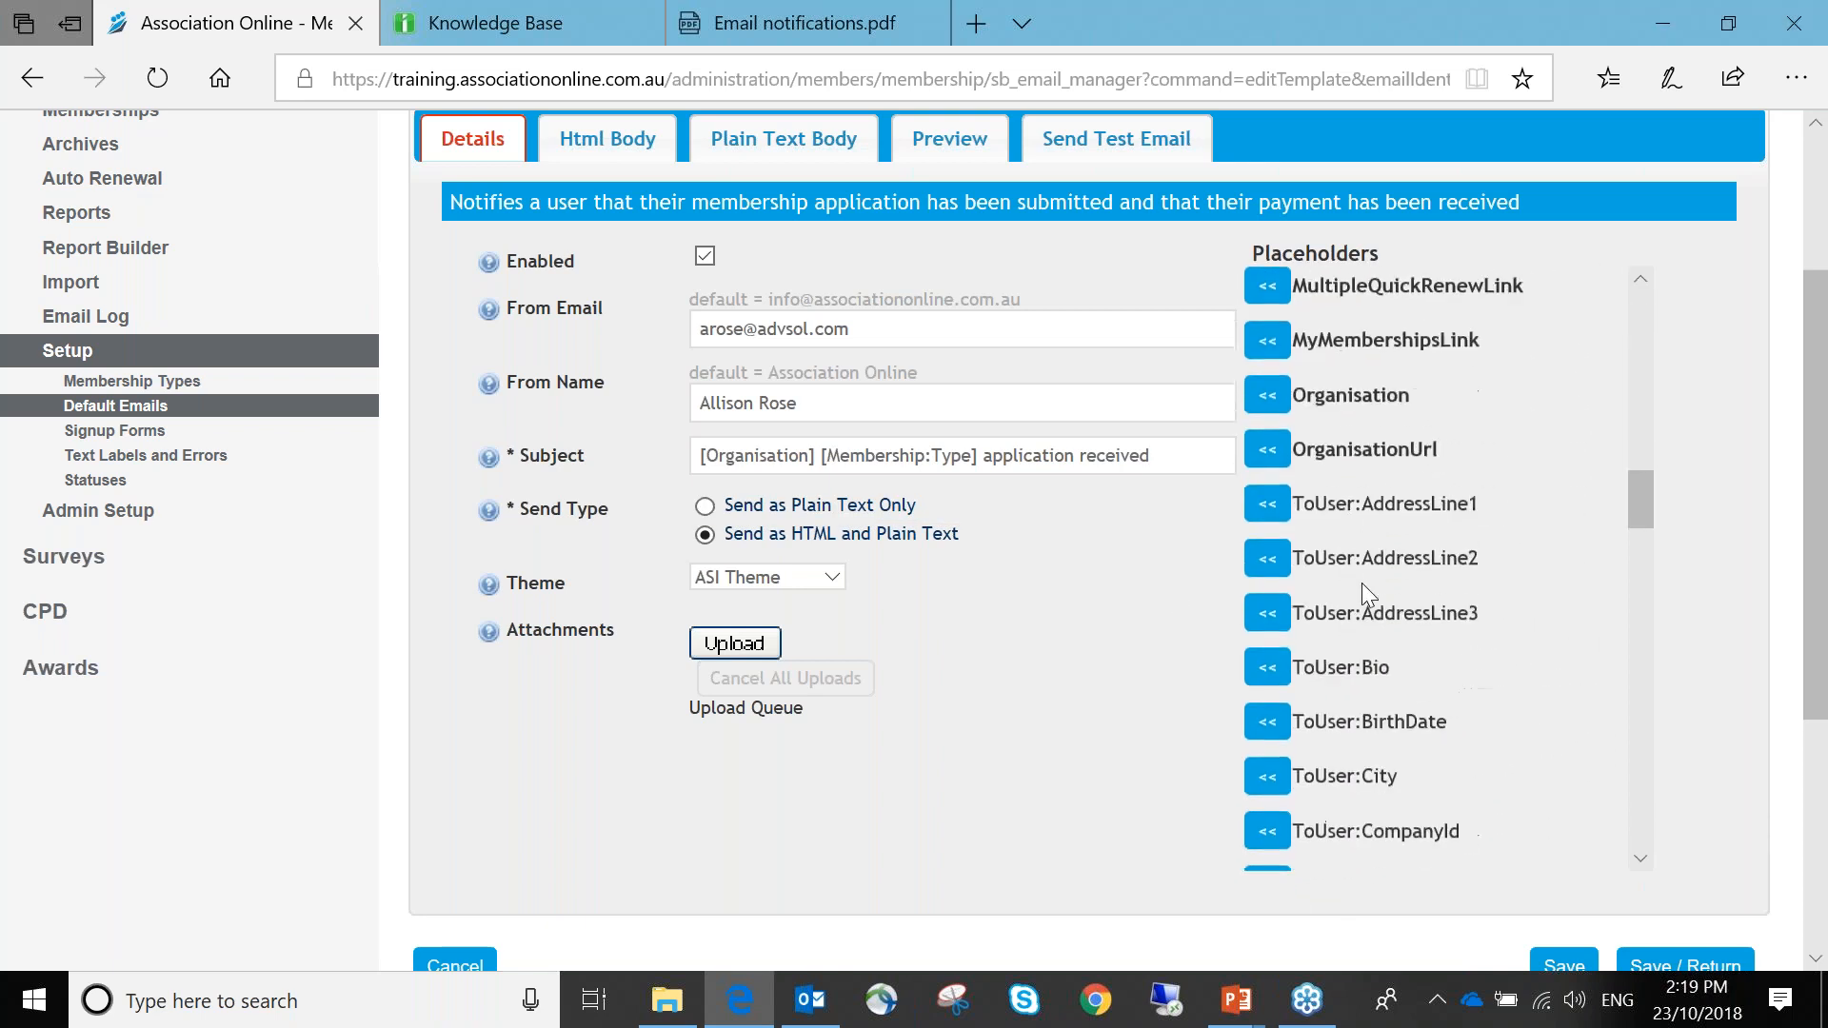
scroll(1361, 582, down, 20)
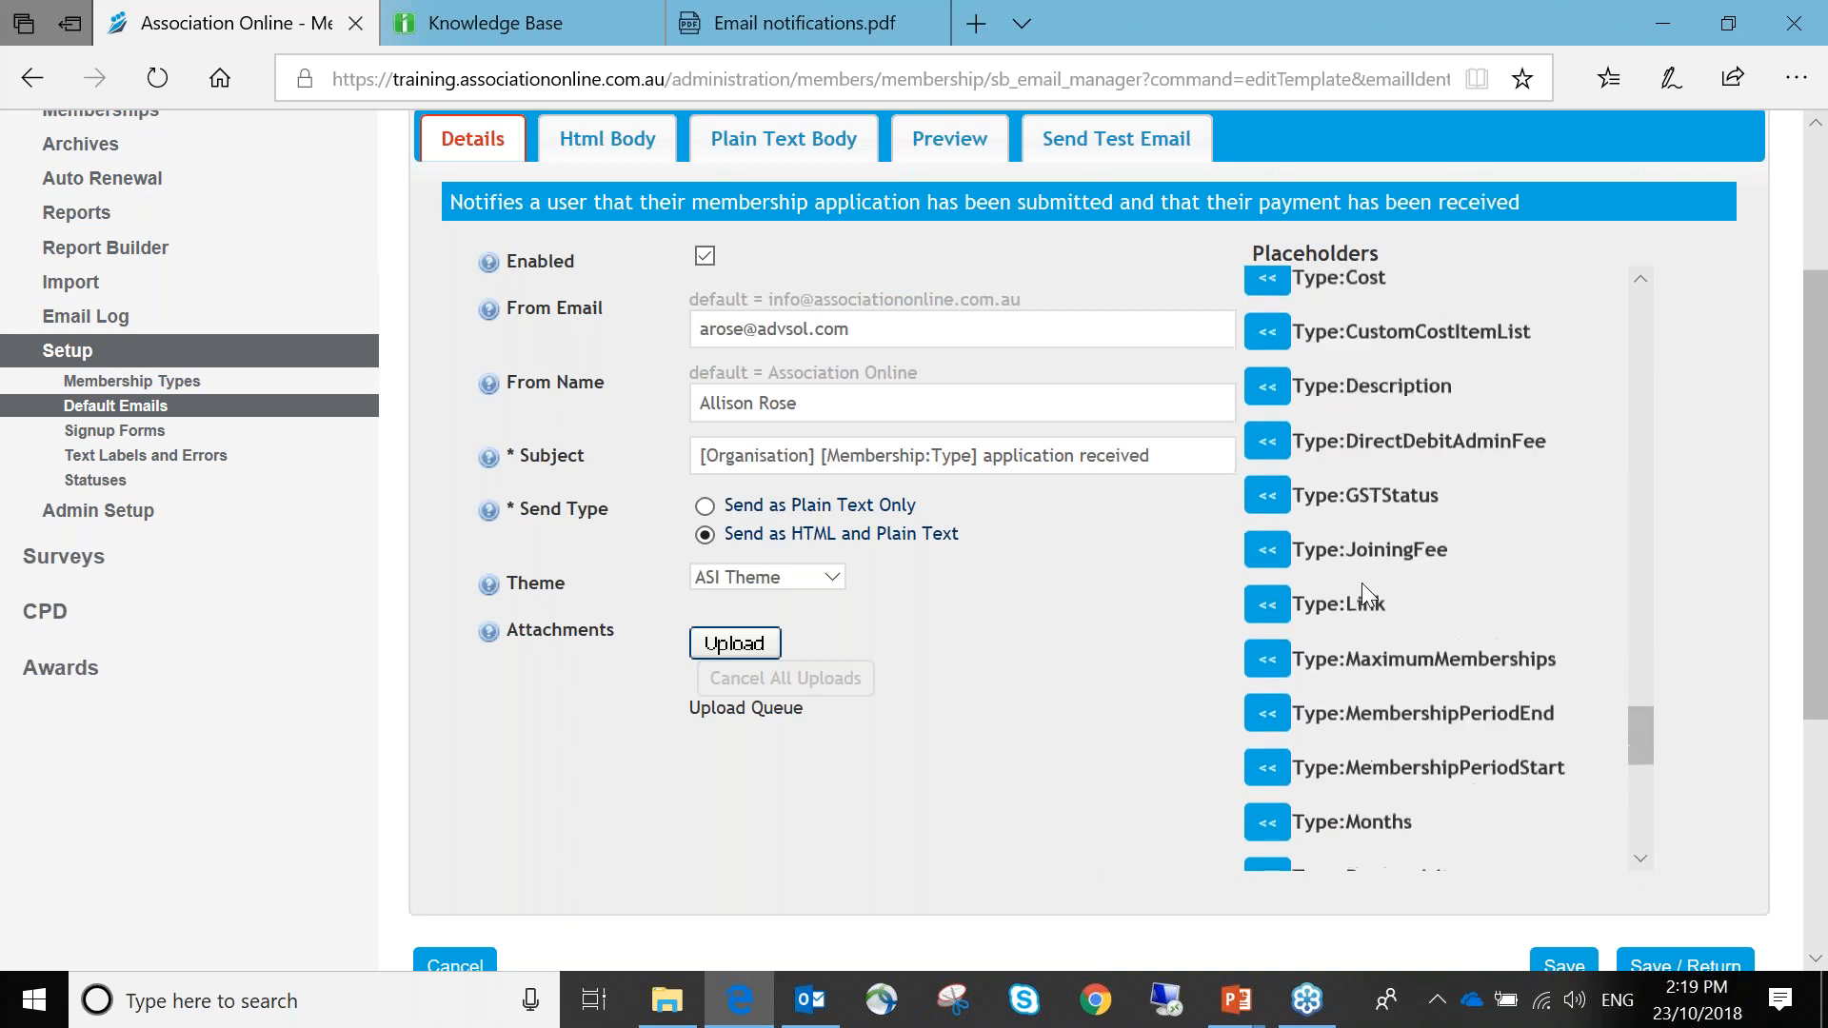
scroll(1361, 582, down, 3)
drag(1633, 786, 1639, 314)
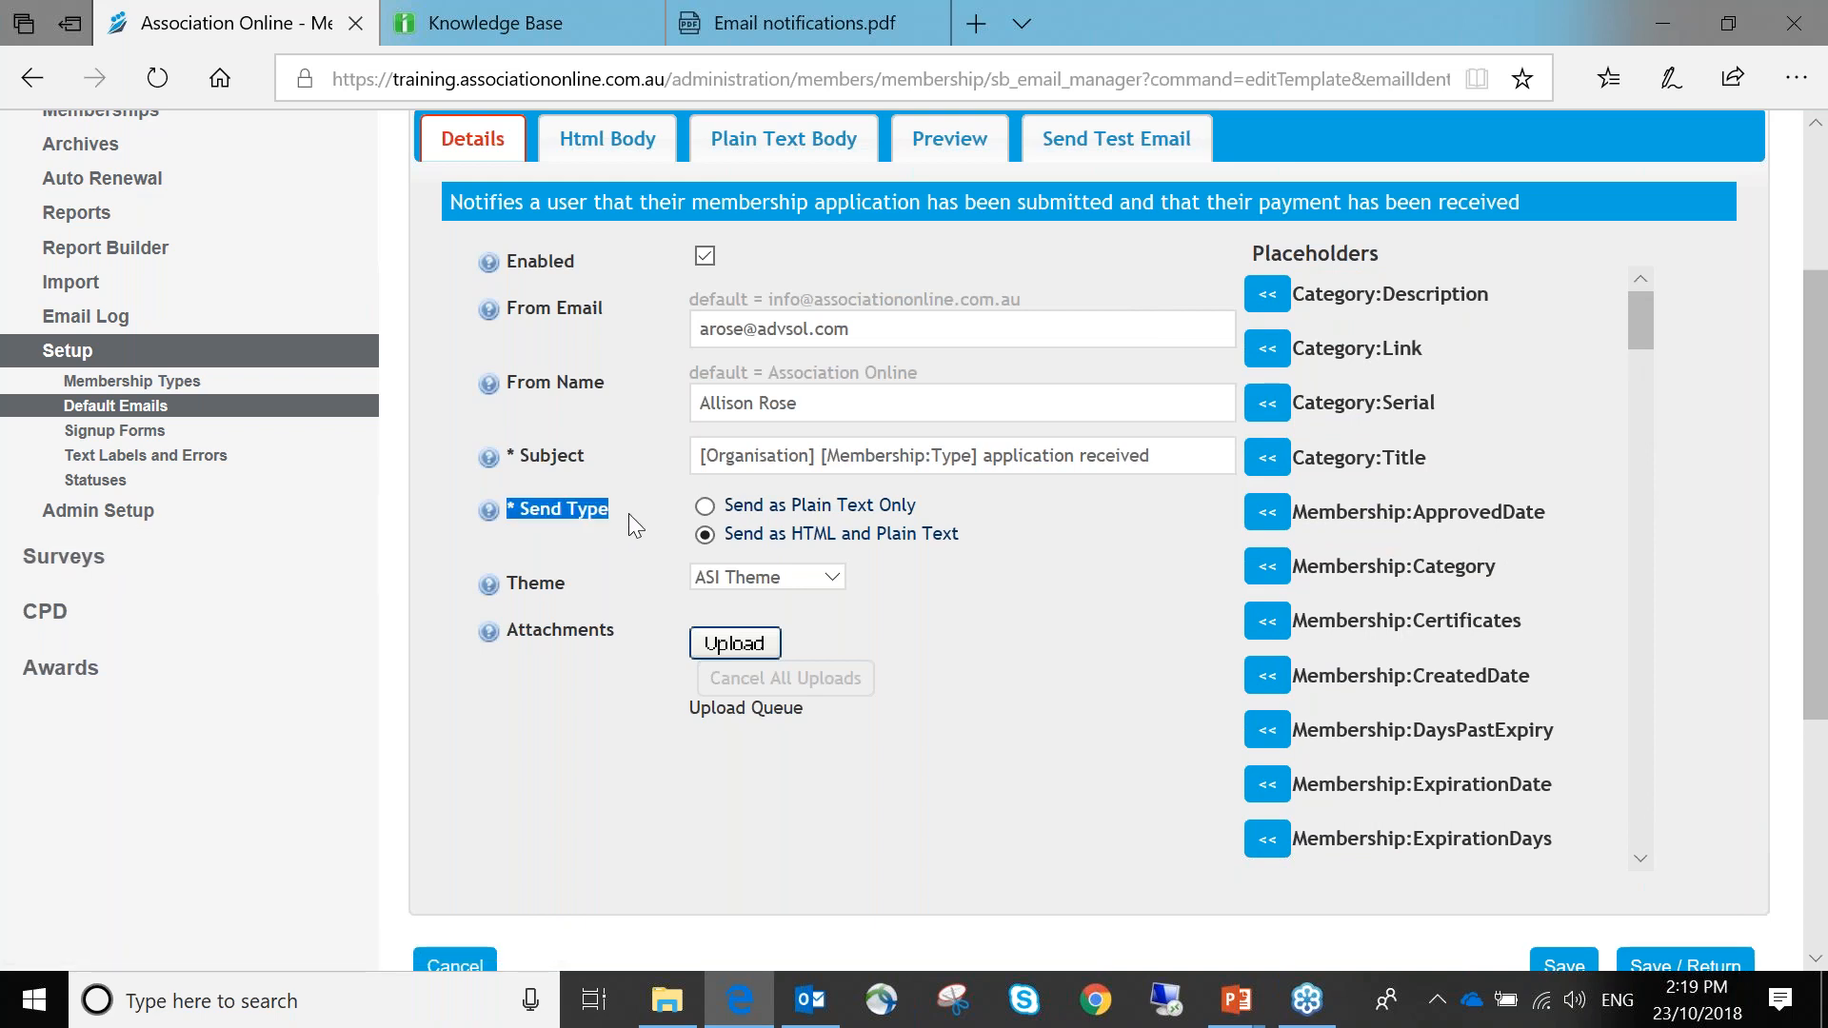
click(705, 510)
click(705, 534)
double_click(506, 581)
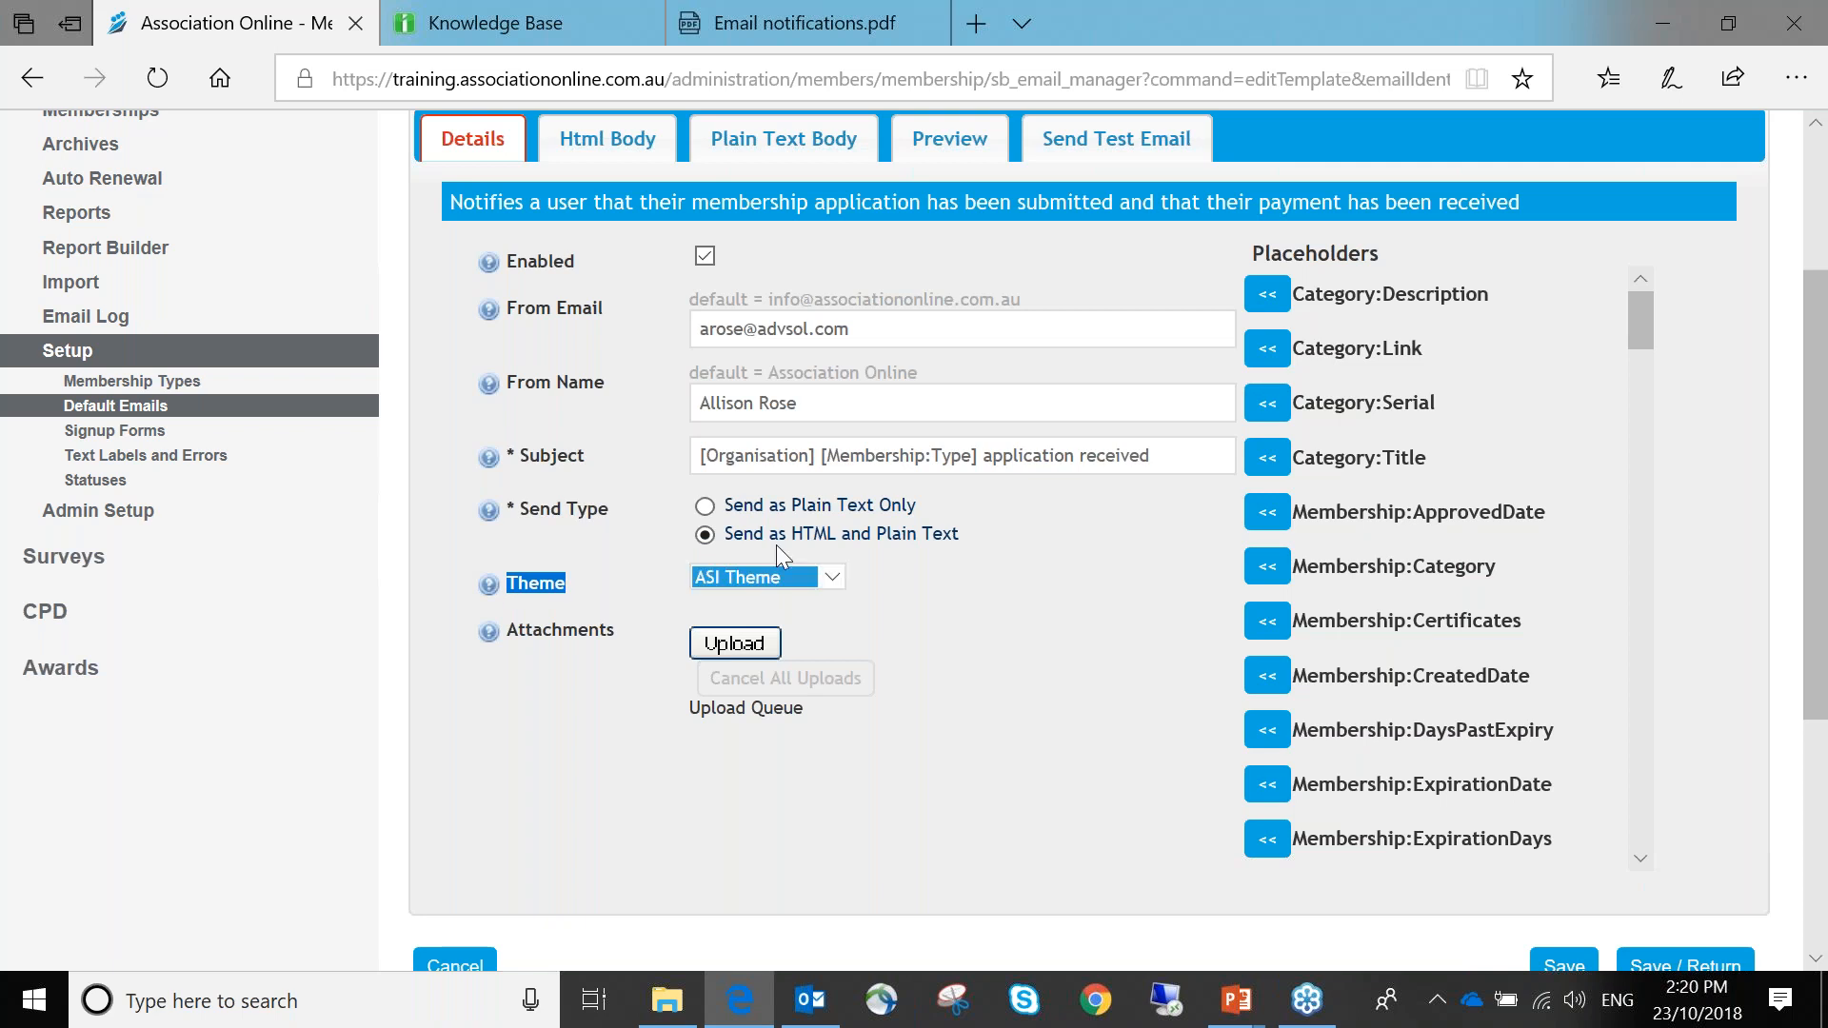
click(832, 576)
click(735, 581)
click(828, 585)
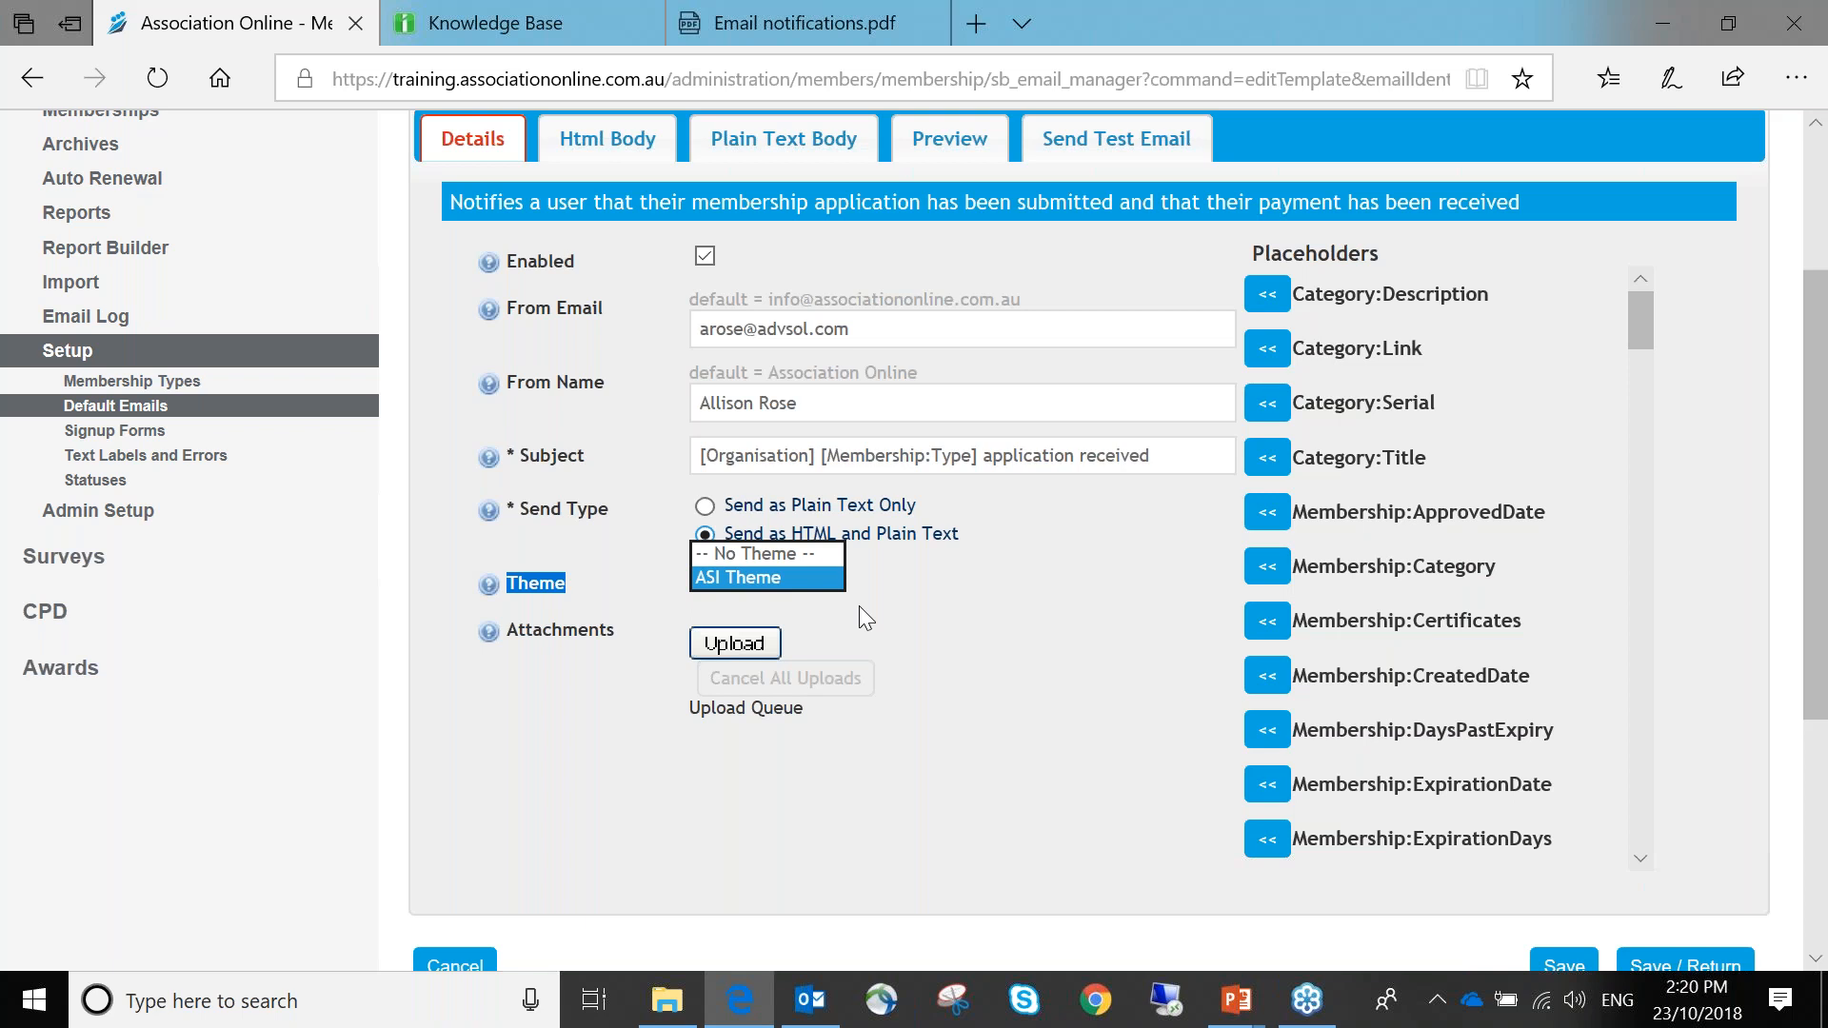
click(815, 574)
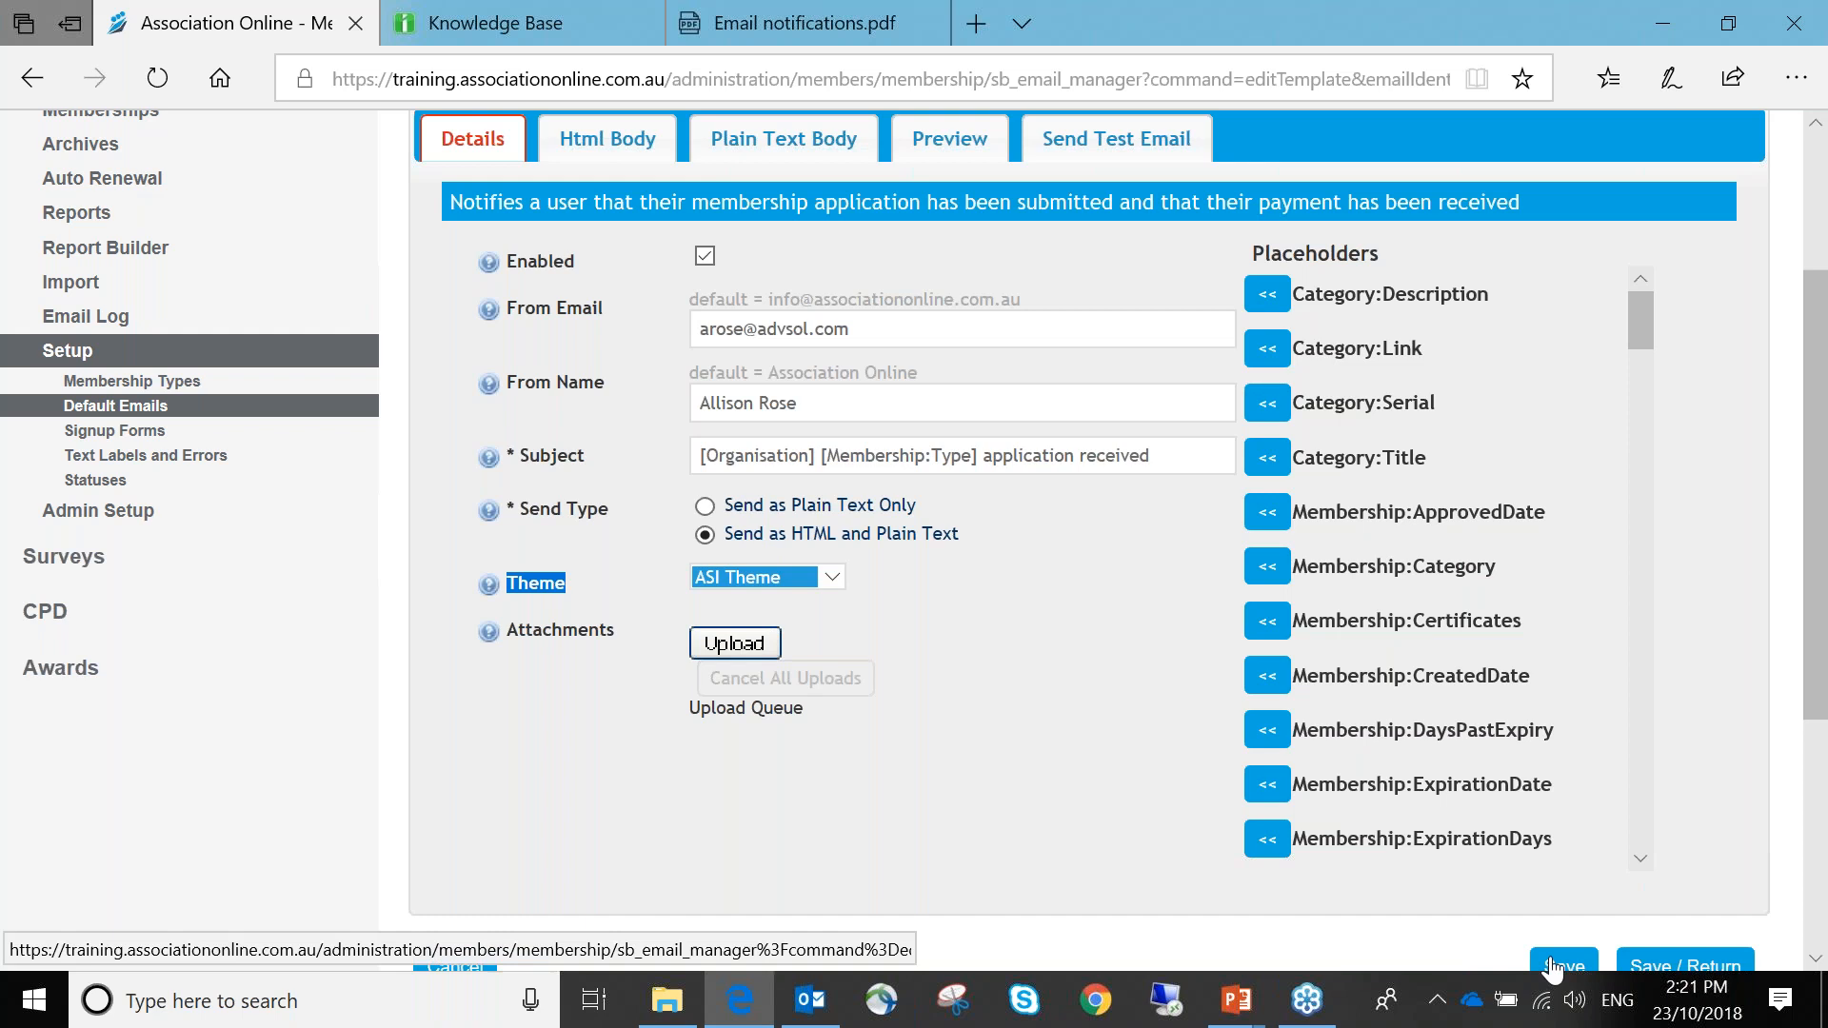
Preview the email with subject 'Association Online Gold application received' and its HTML and plain-text messages
click(968, 152)
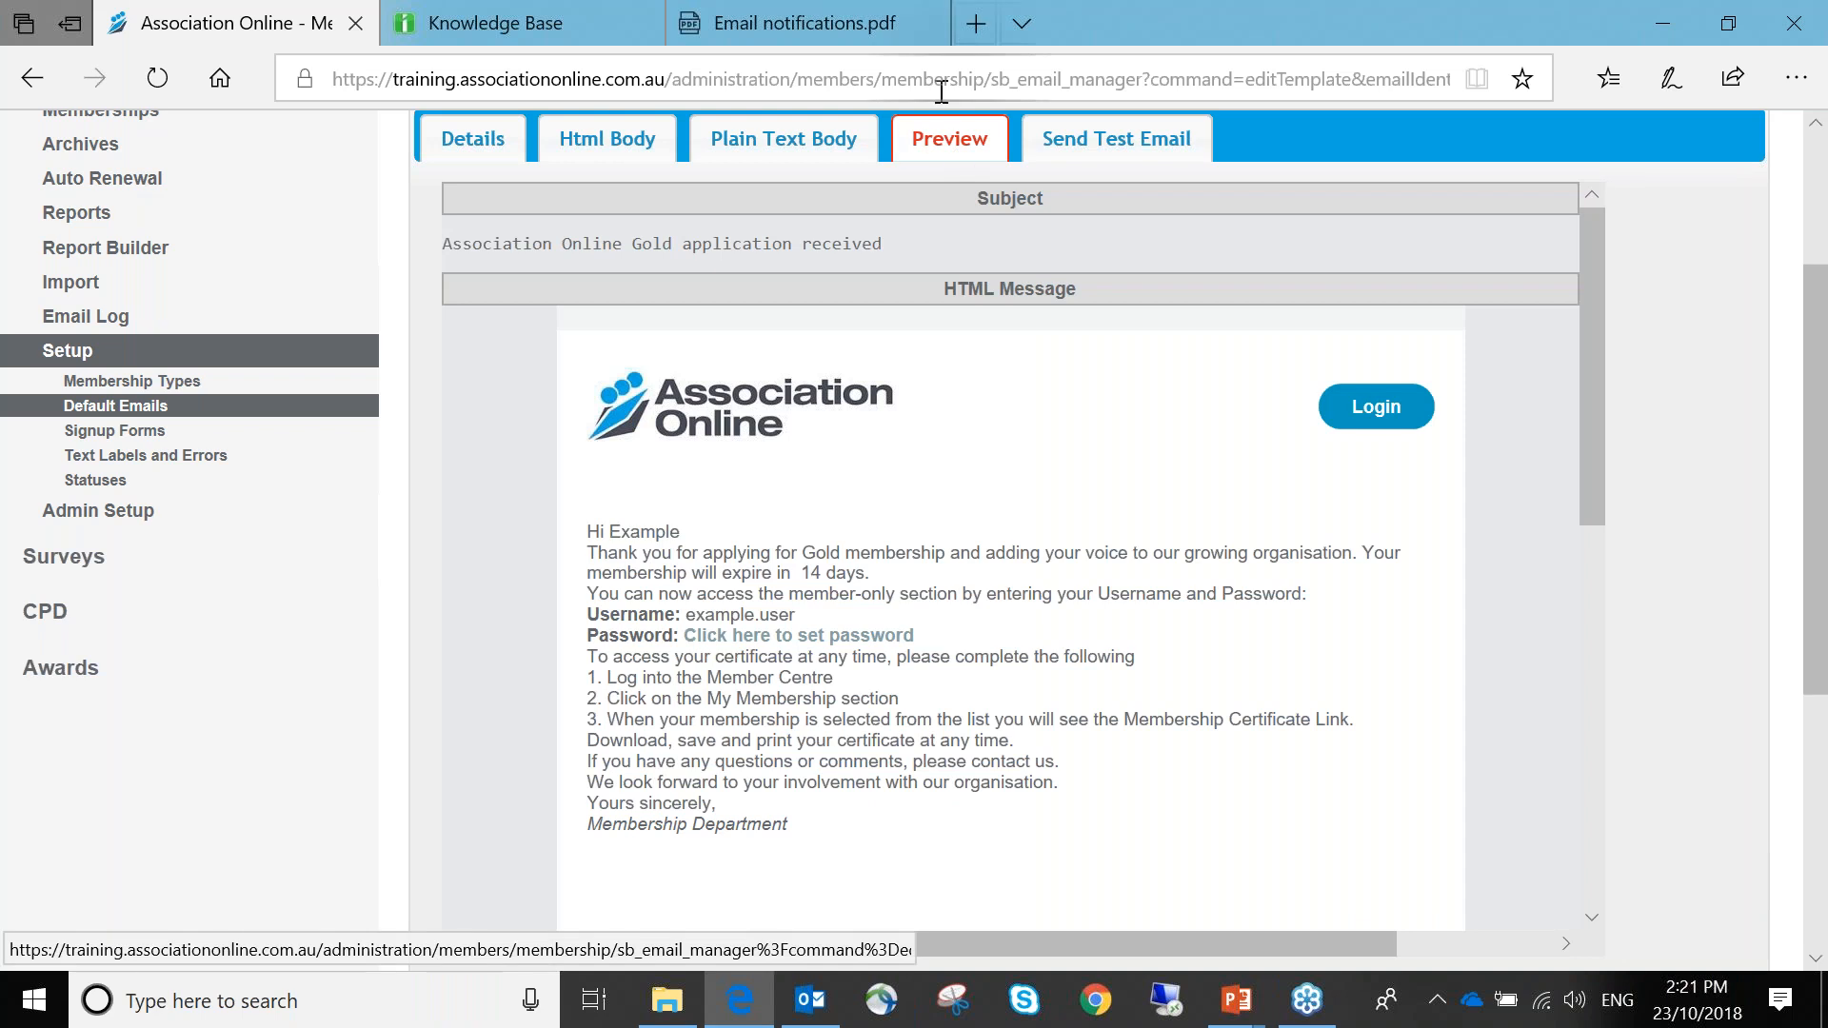
double_click(1019, 198)
drag(458, 246, 968, 247)
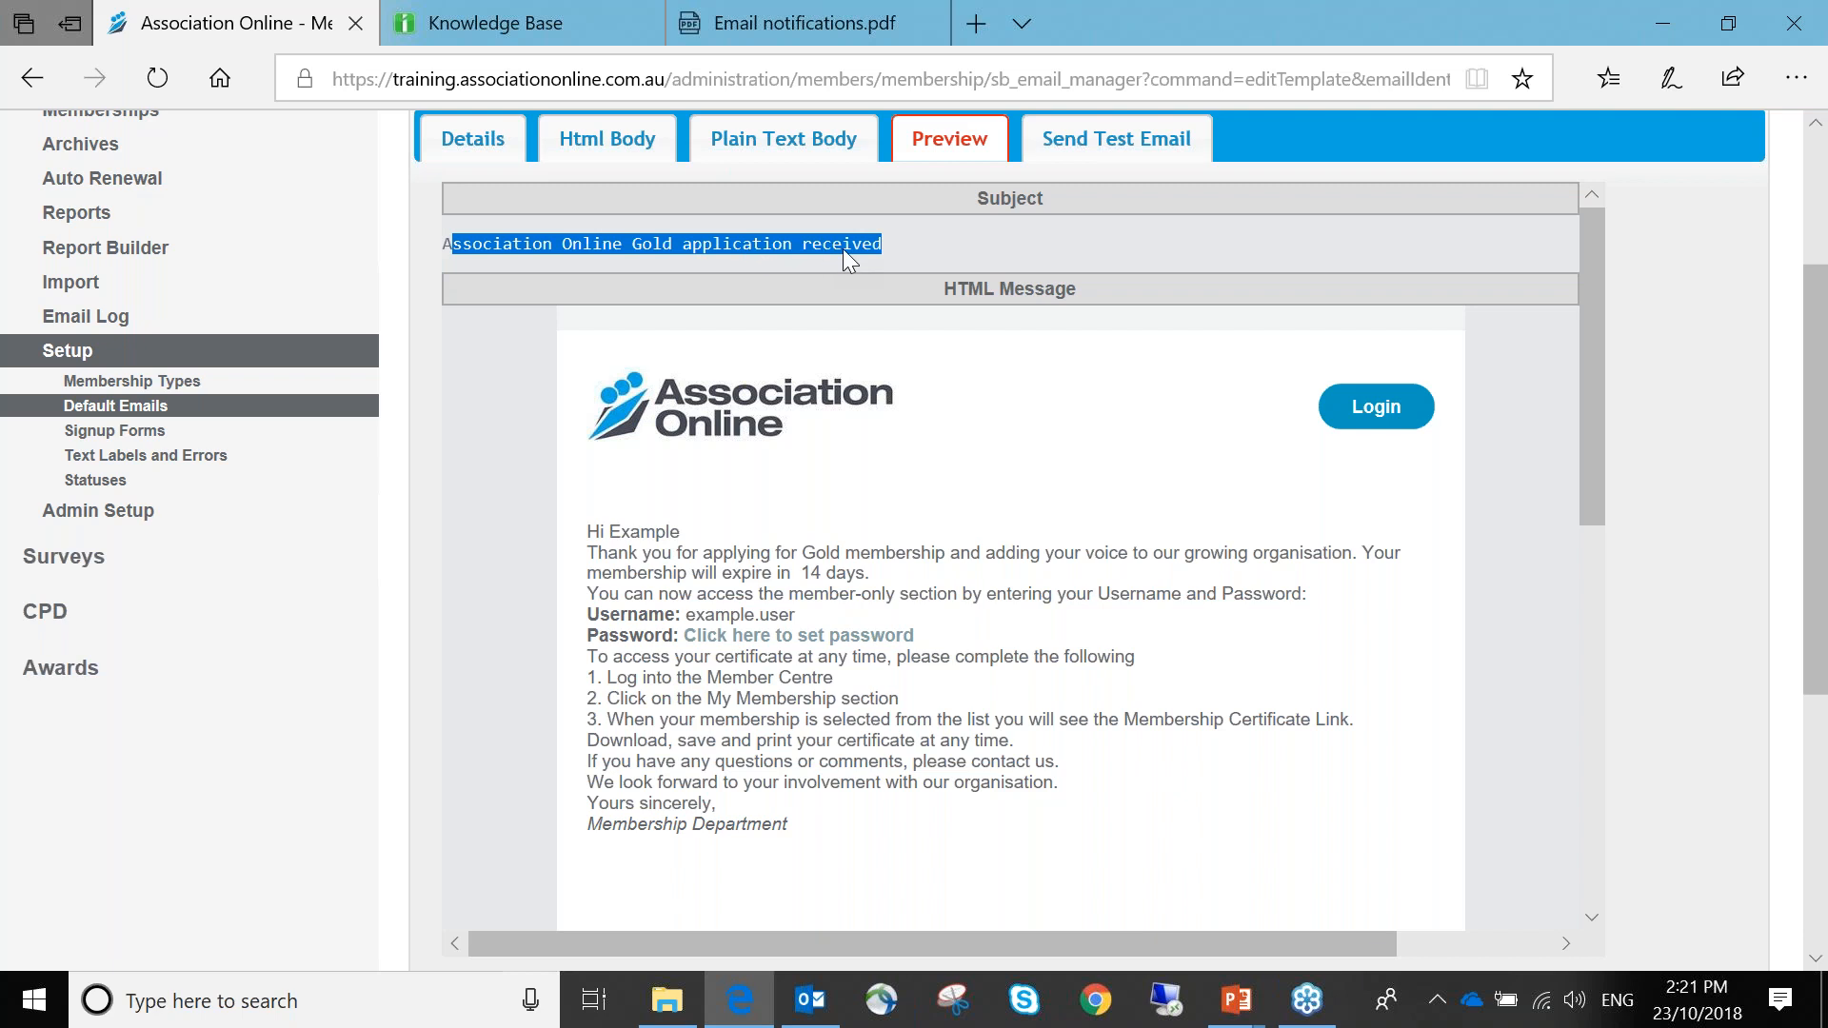
drag(944, 288, 1086, 287)
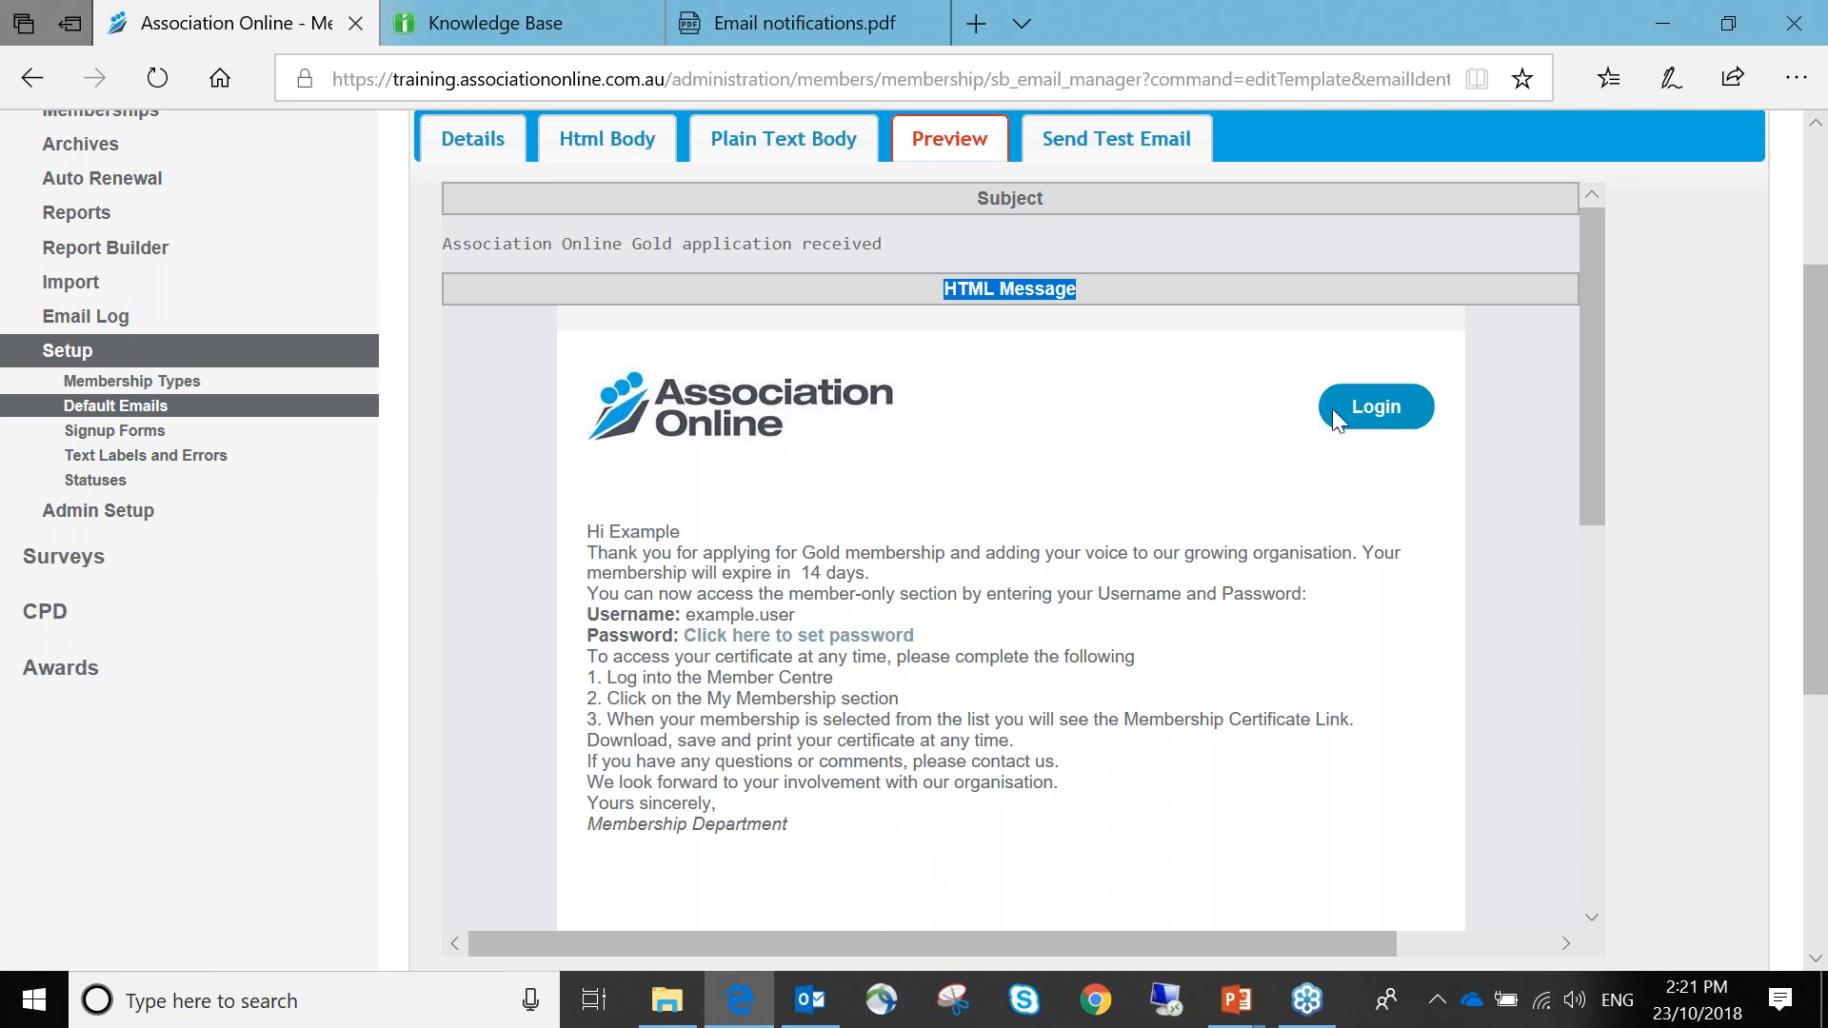
scroll(1207, 428, down, 1)
scroll(956, 517, down, 3)
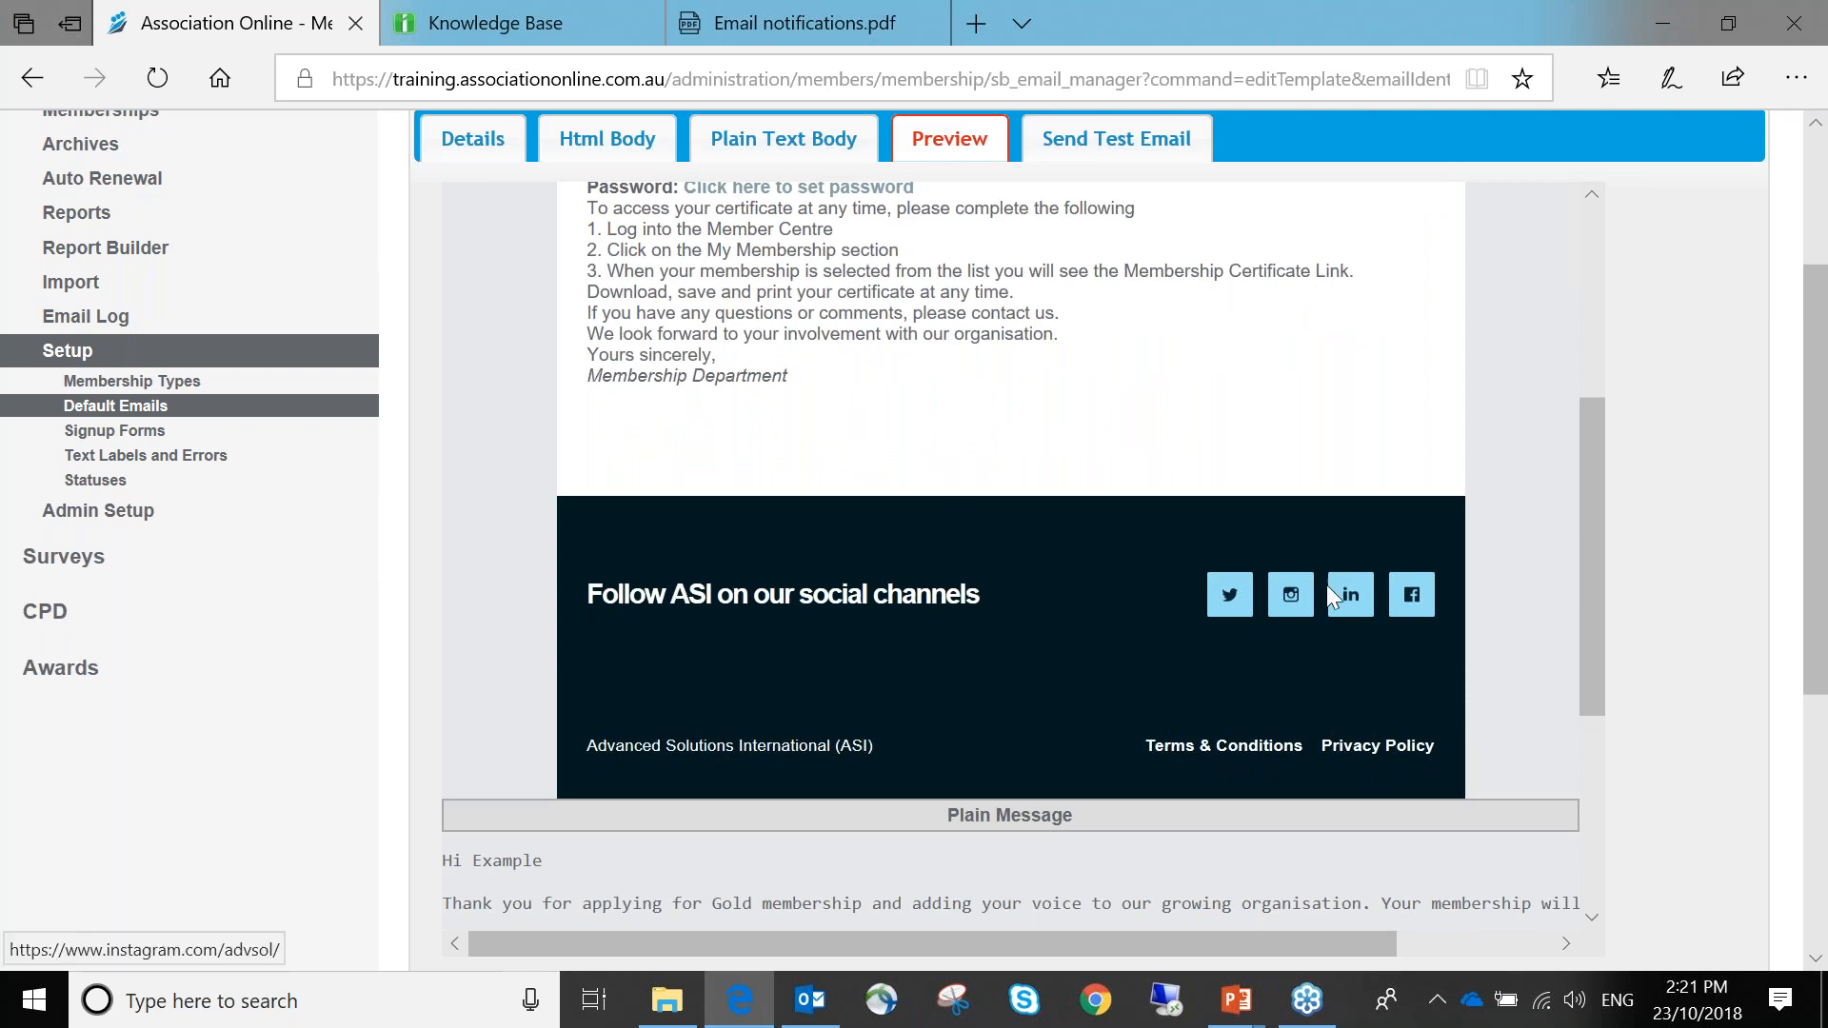
scroll(1068, 614, up, 1)
scroll(1085, 609, up, 4)
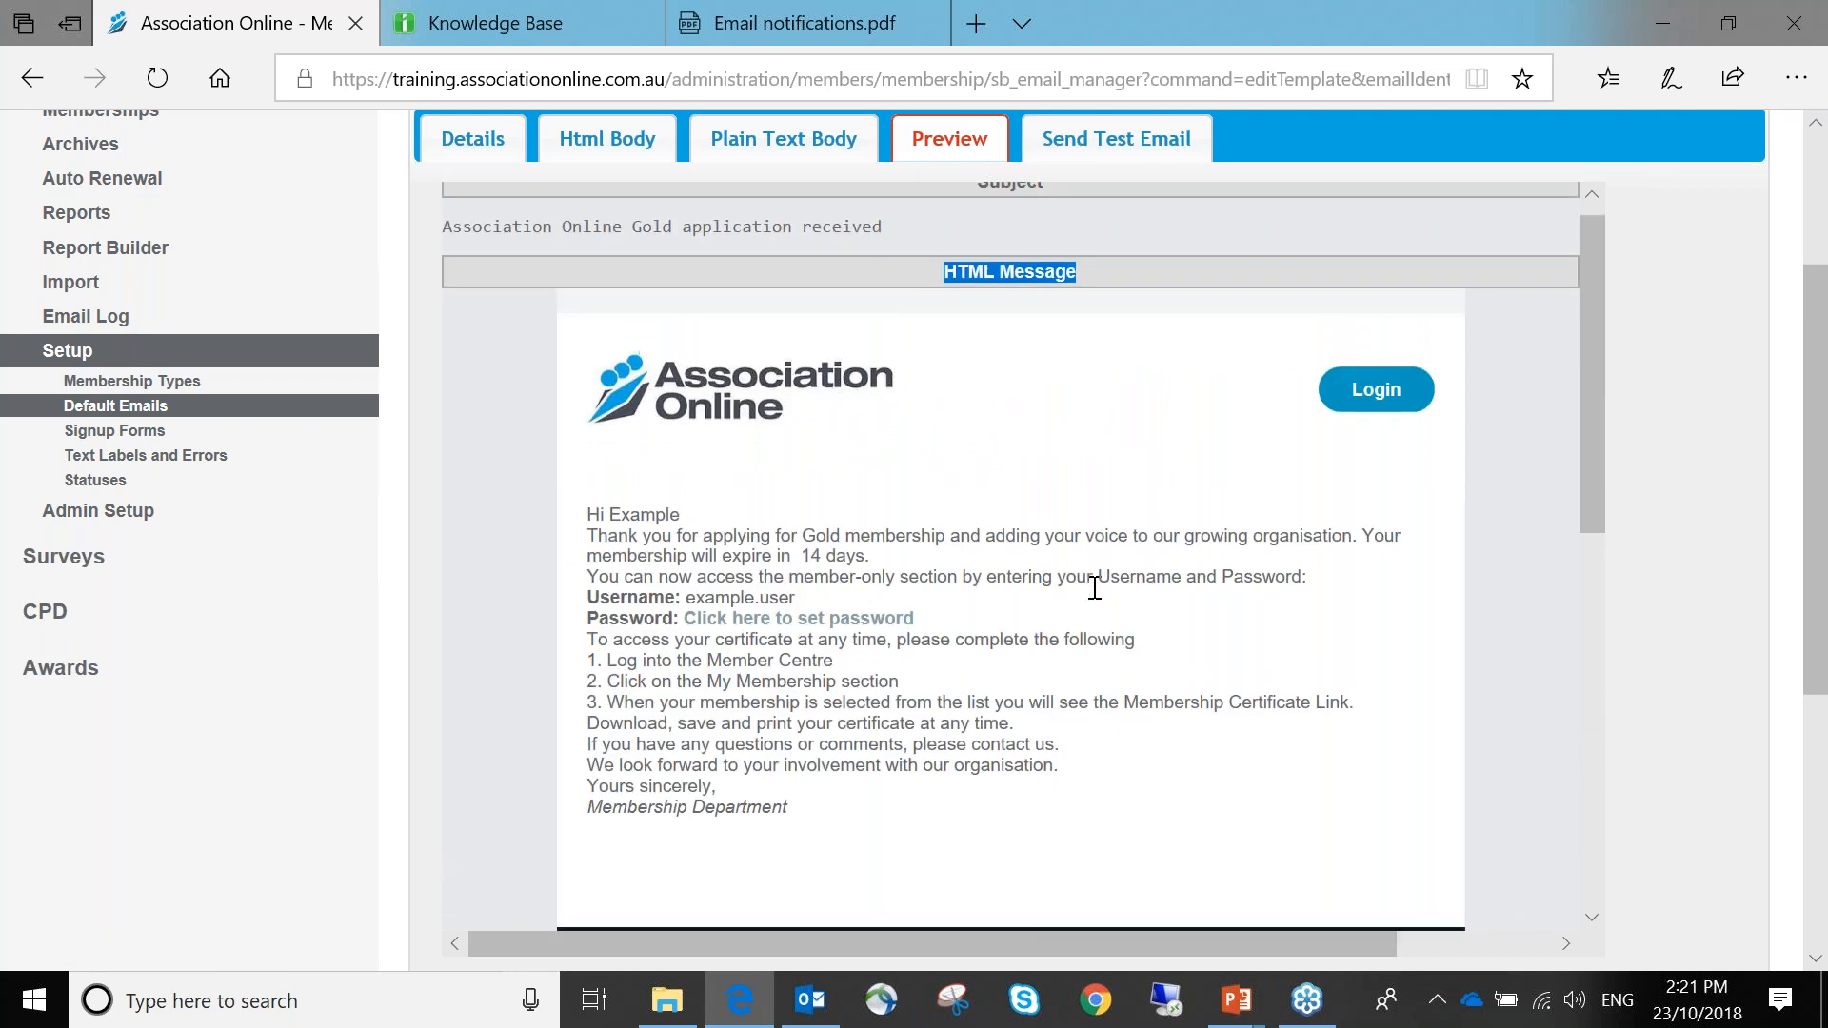
scroll(1092, 584, down, 3)
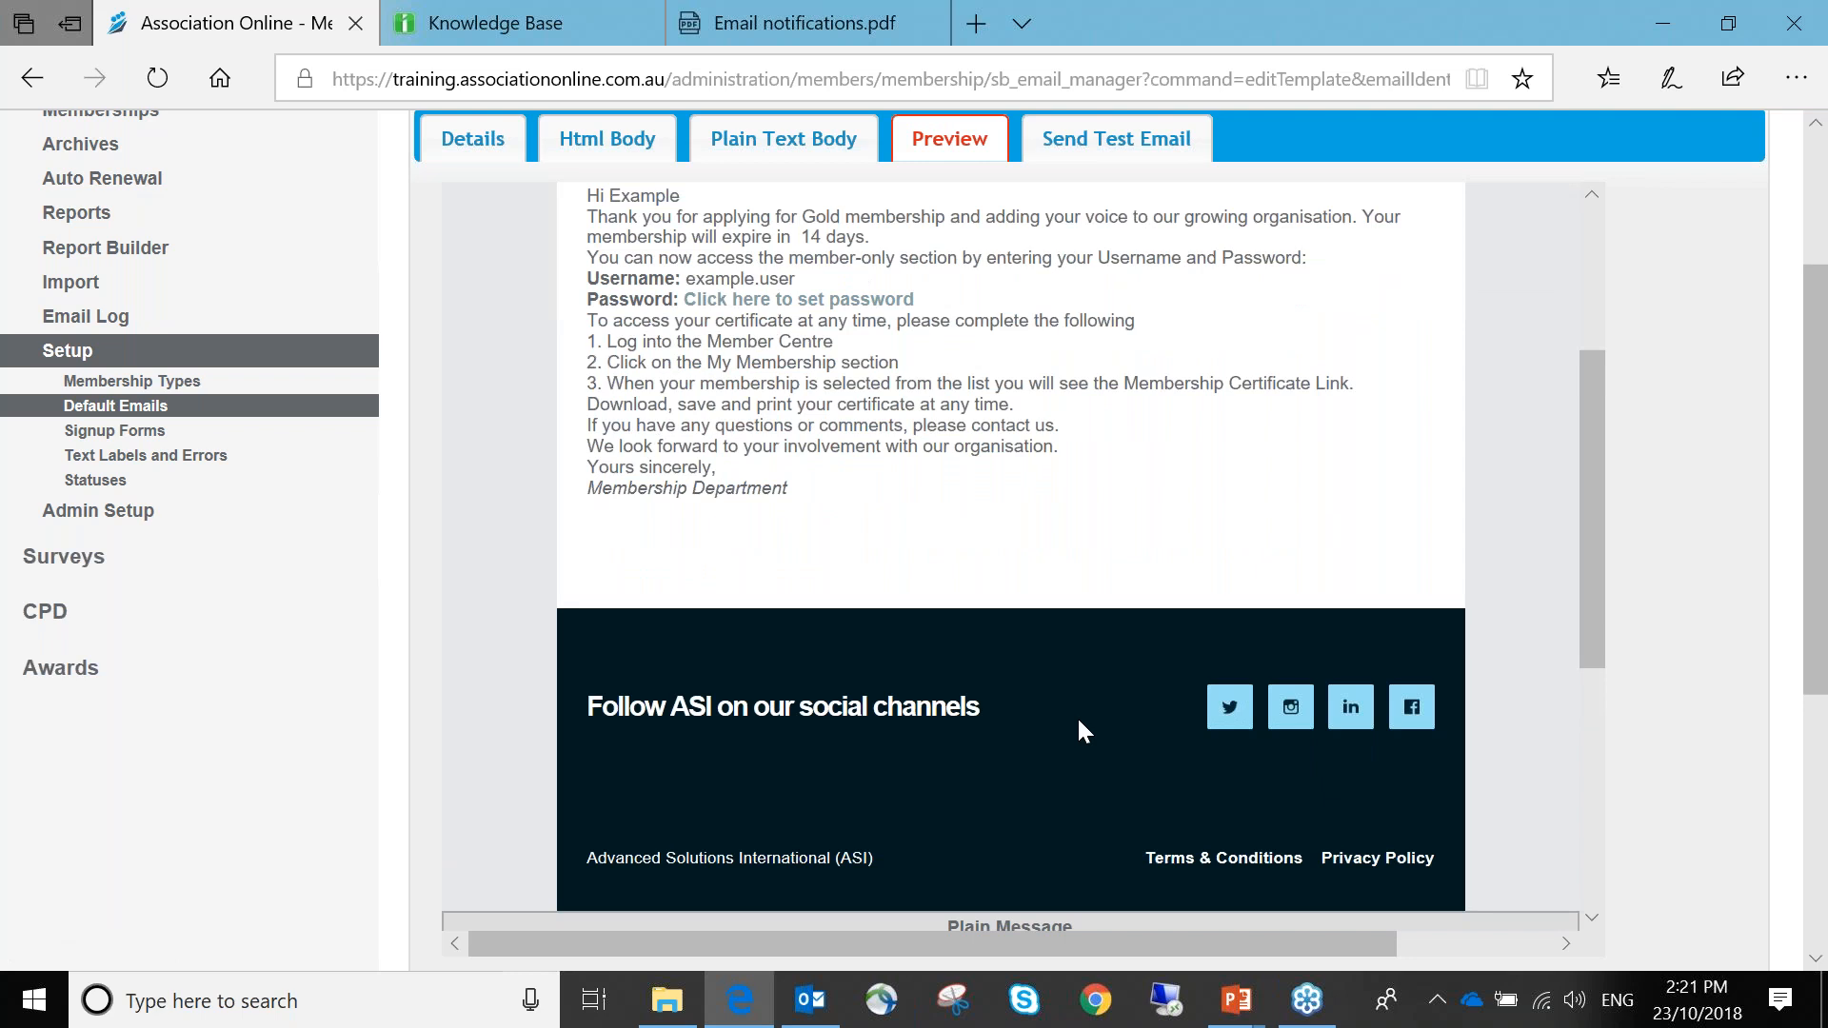
scroll(1072, 710, down, 6)
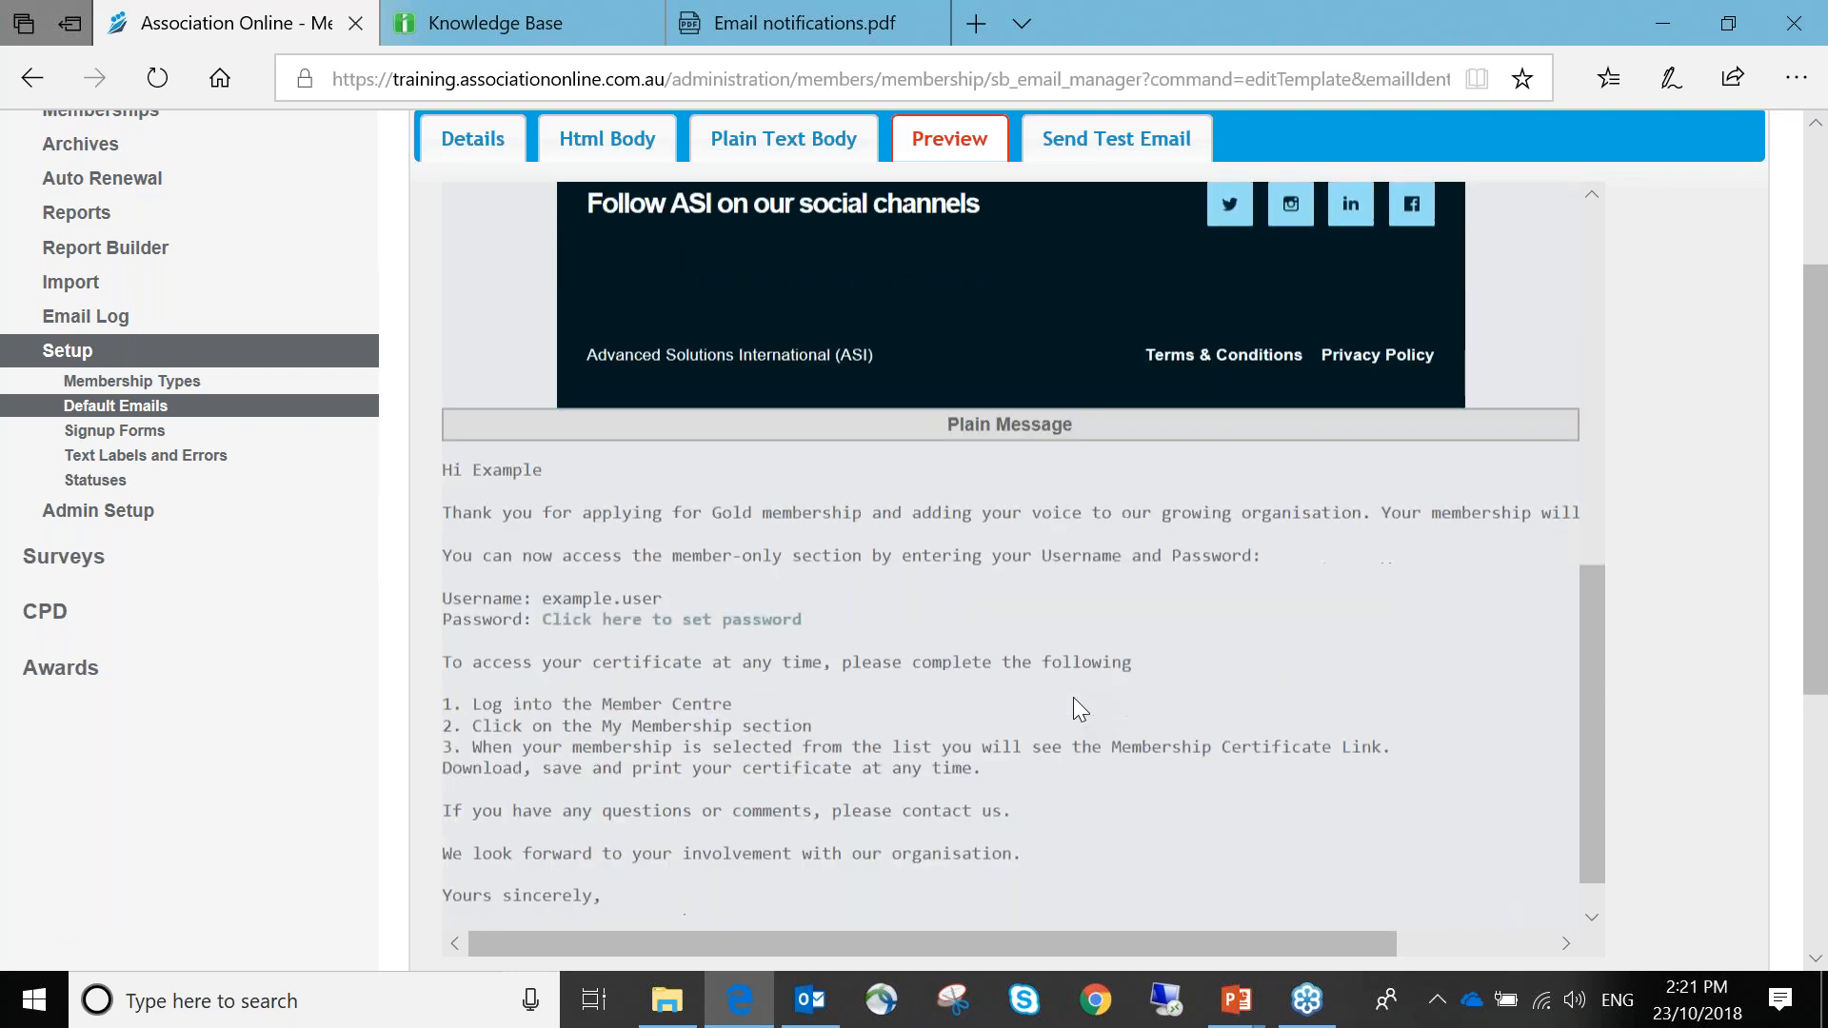
triple_click(952, 363)
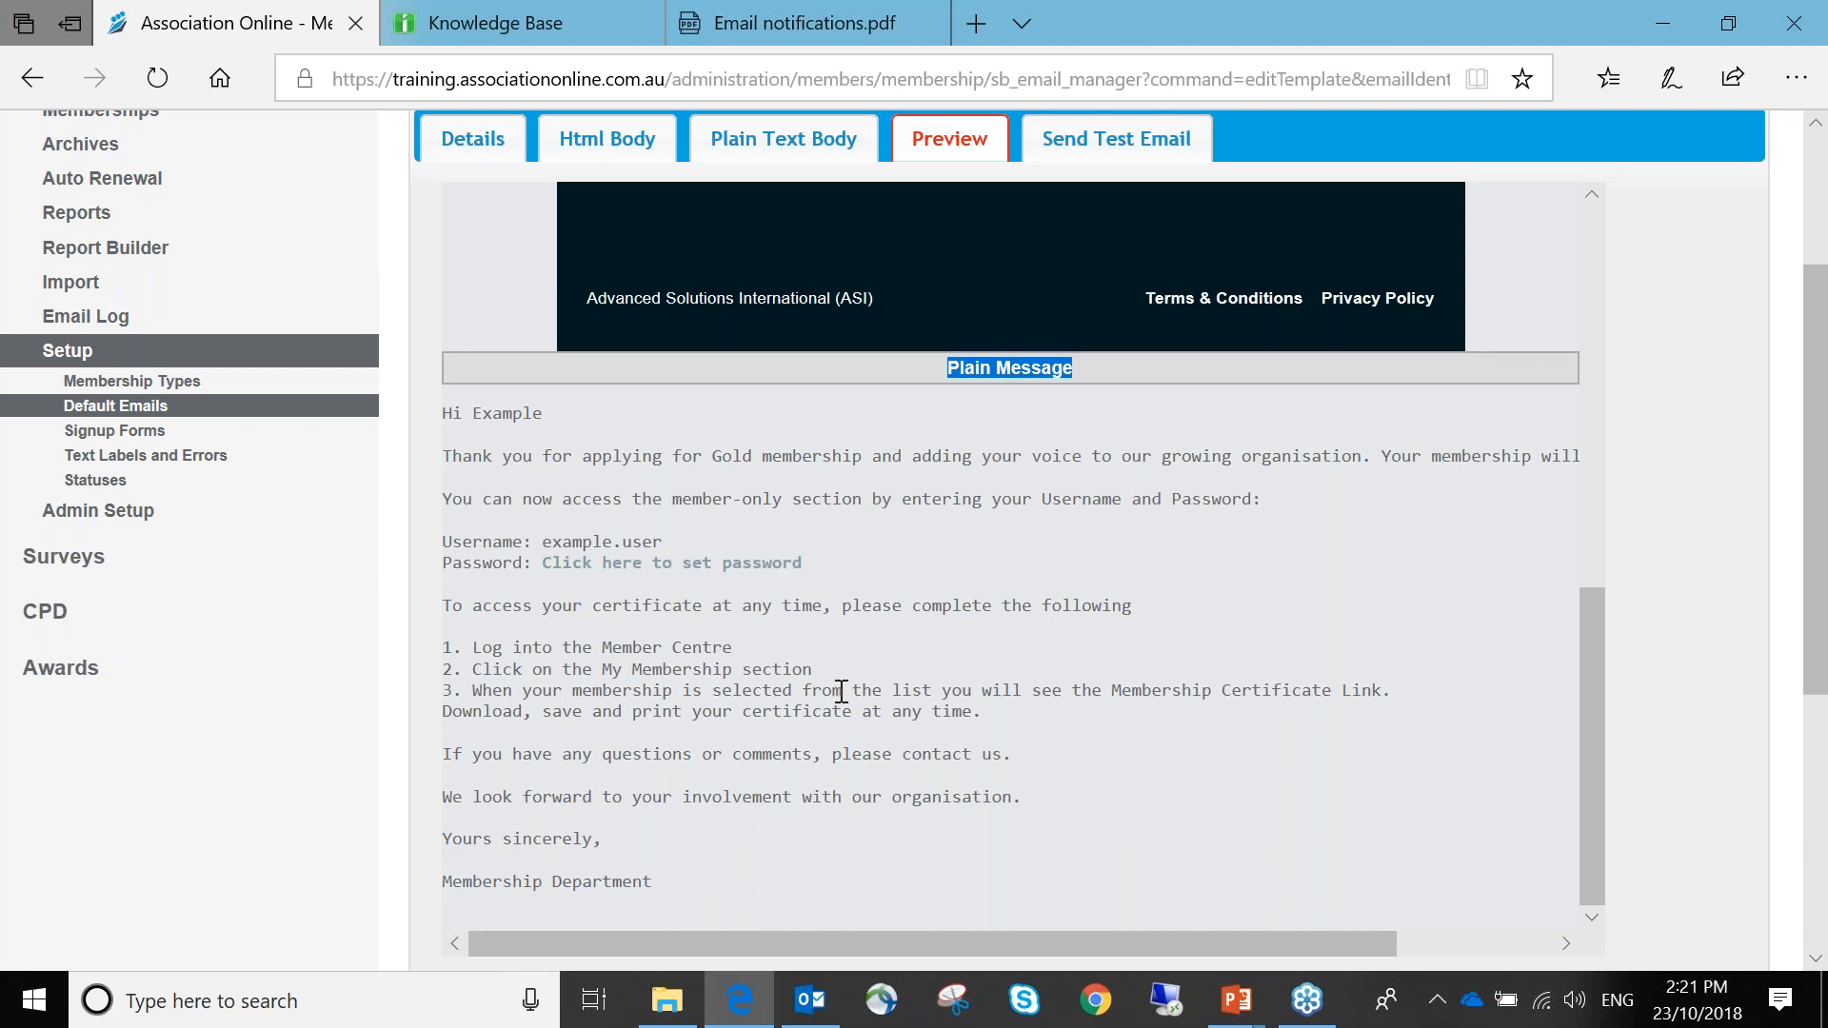
scroll(841, 690, up, 10)
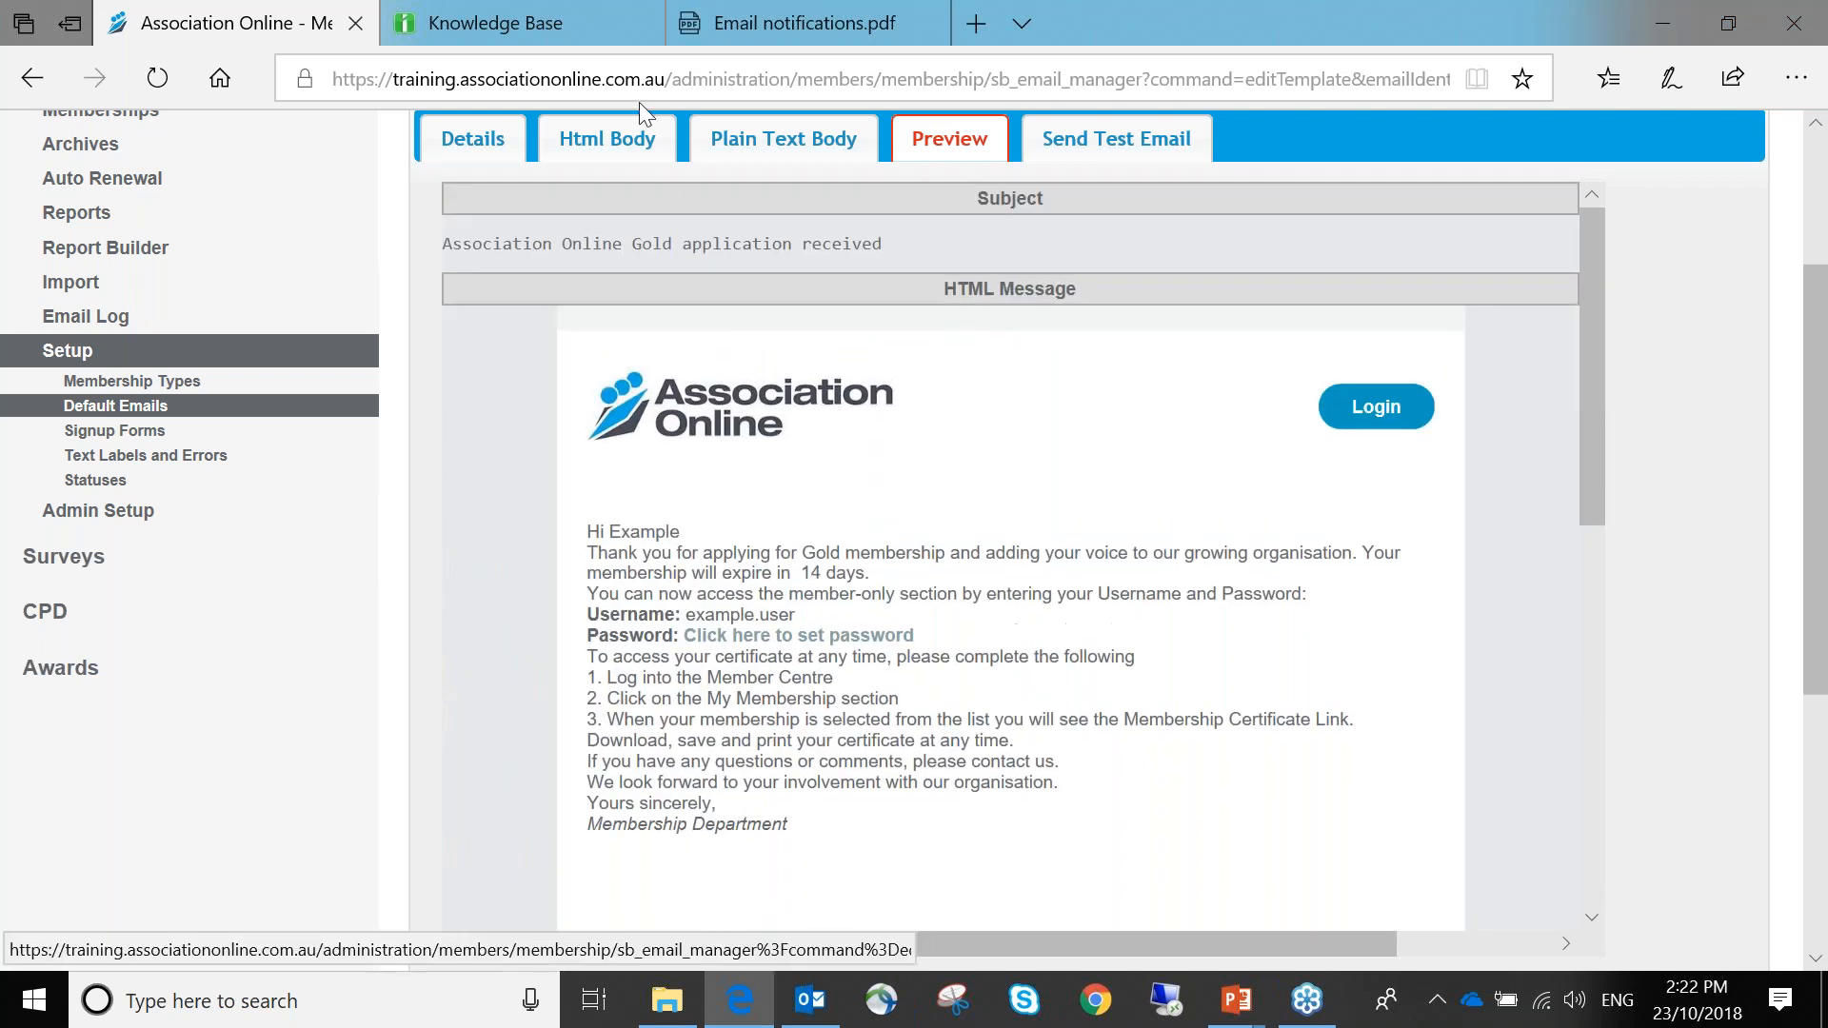
Show the Html Body editor and browse the Placeholders list beside the message text
click(603, 151)
scroll(613, 157, up, 1)
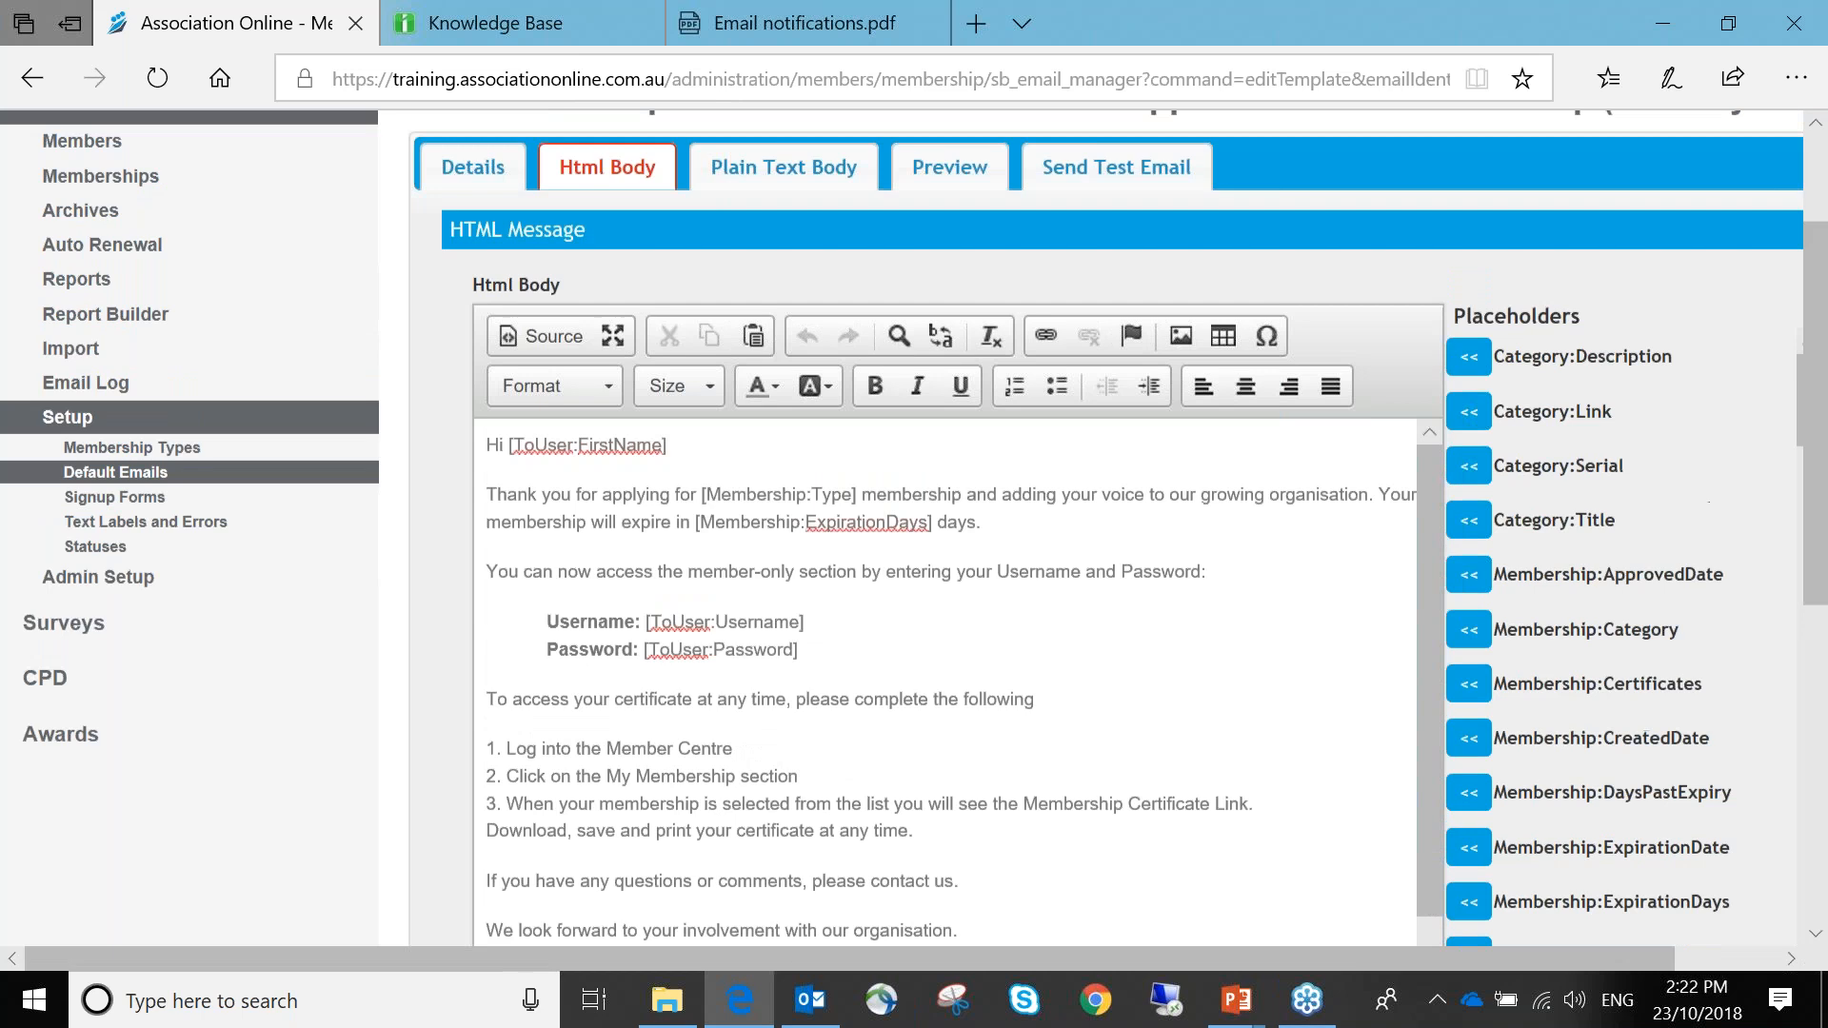
scroll(613, 158, up, 3)
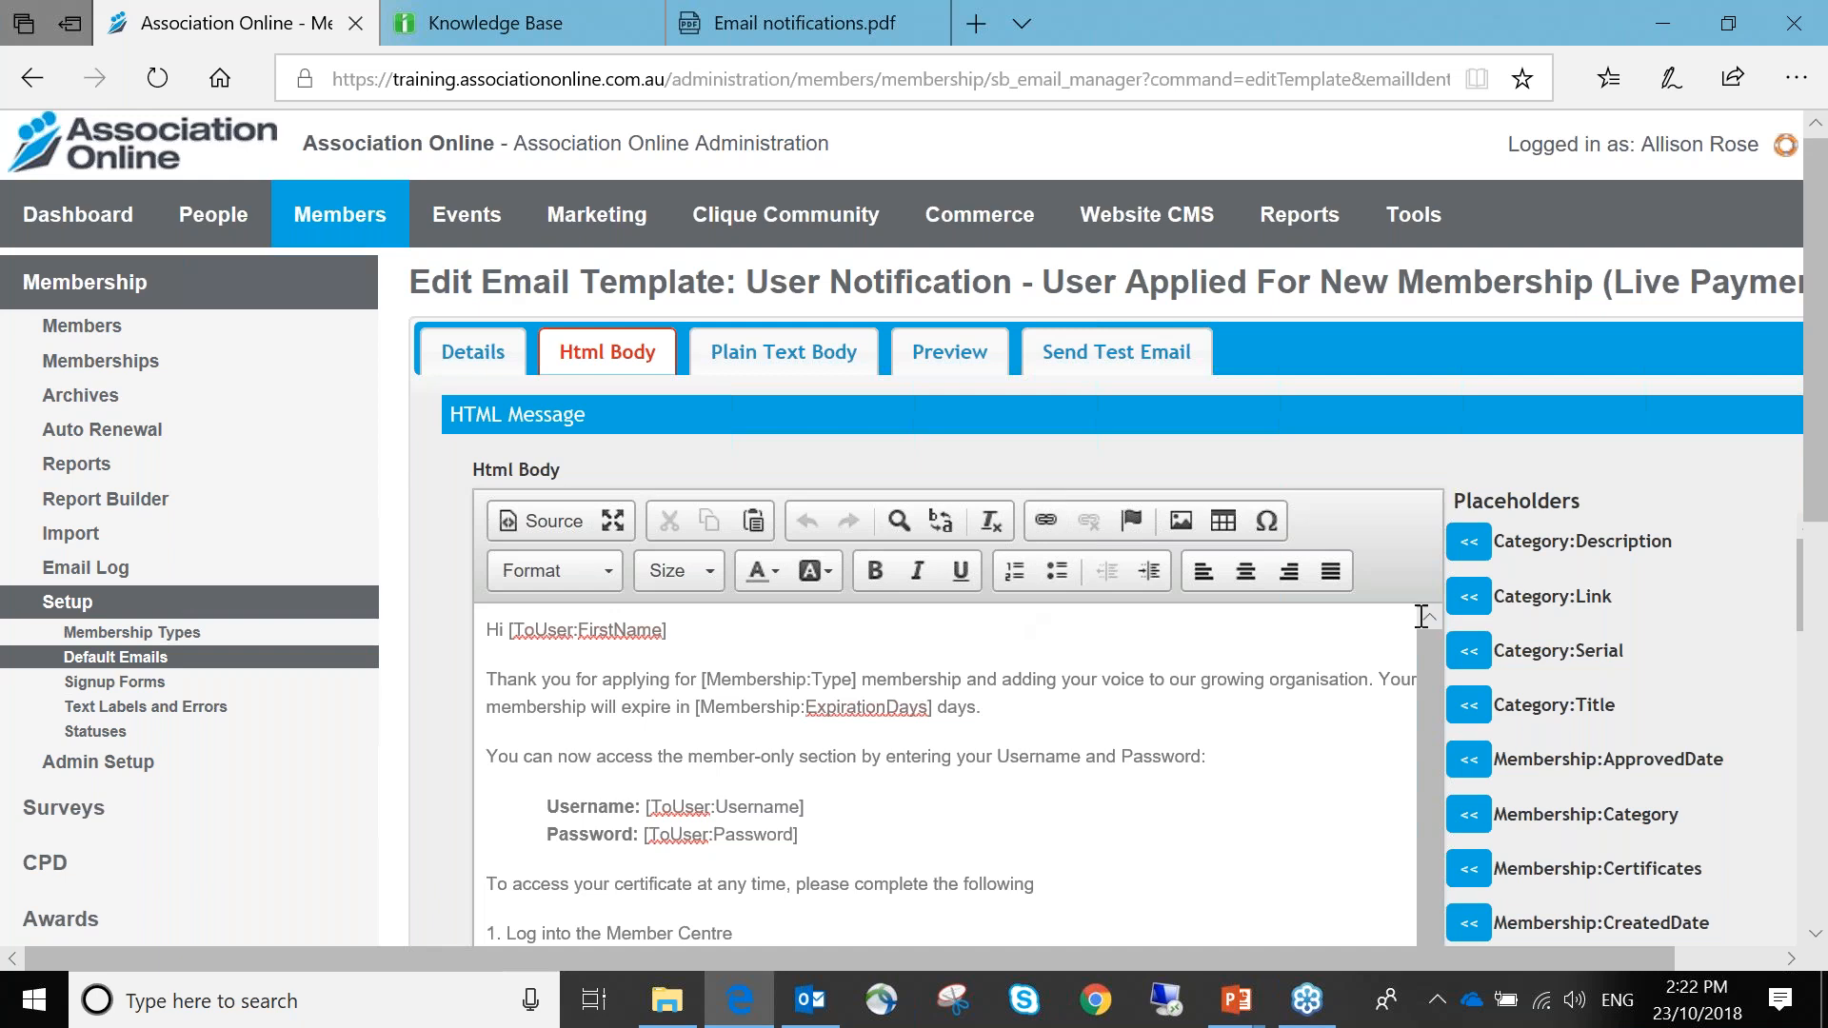
scroll(1668, 557, down, 1)
scroll(1668, 557, up, 1)
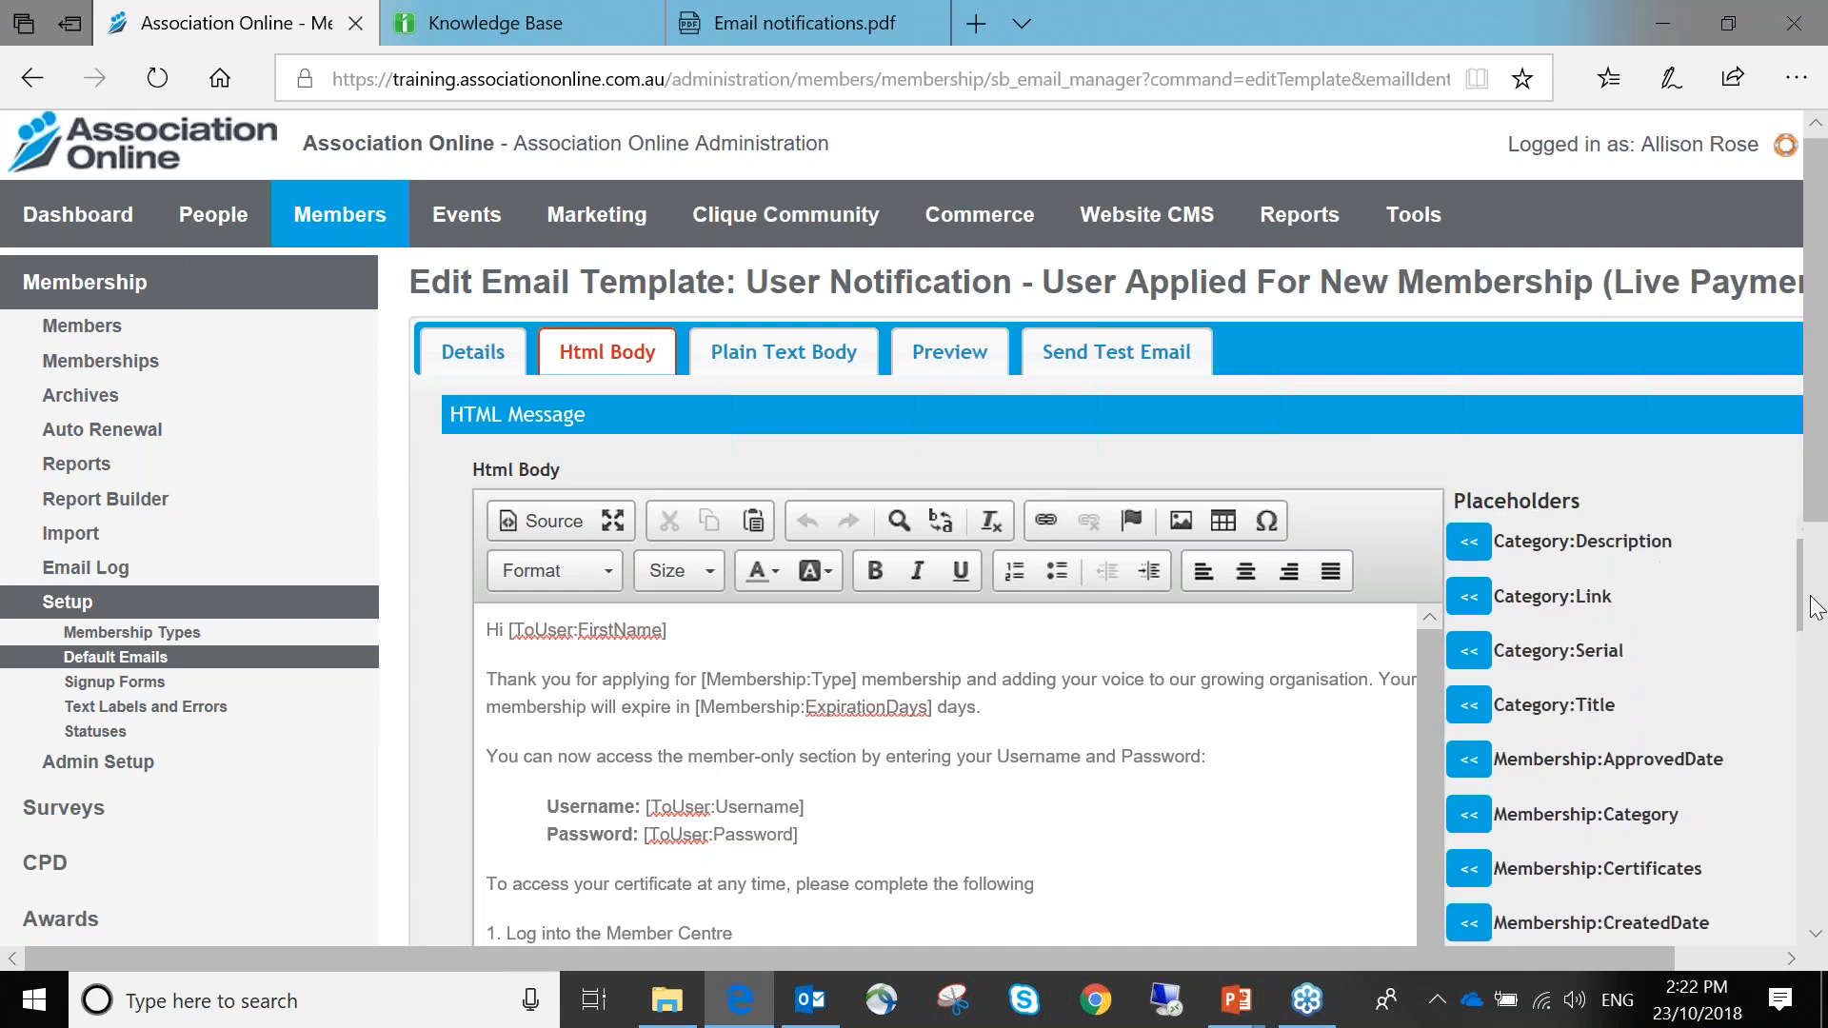
scroll(1570, 734, down, 8)
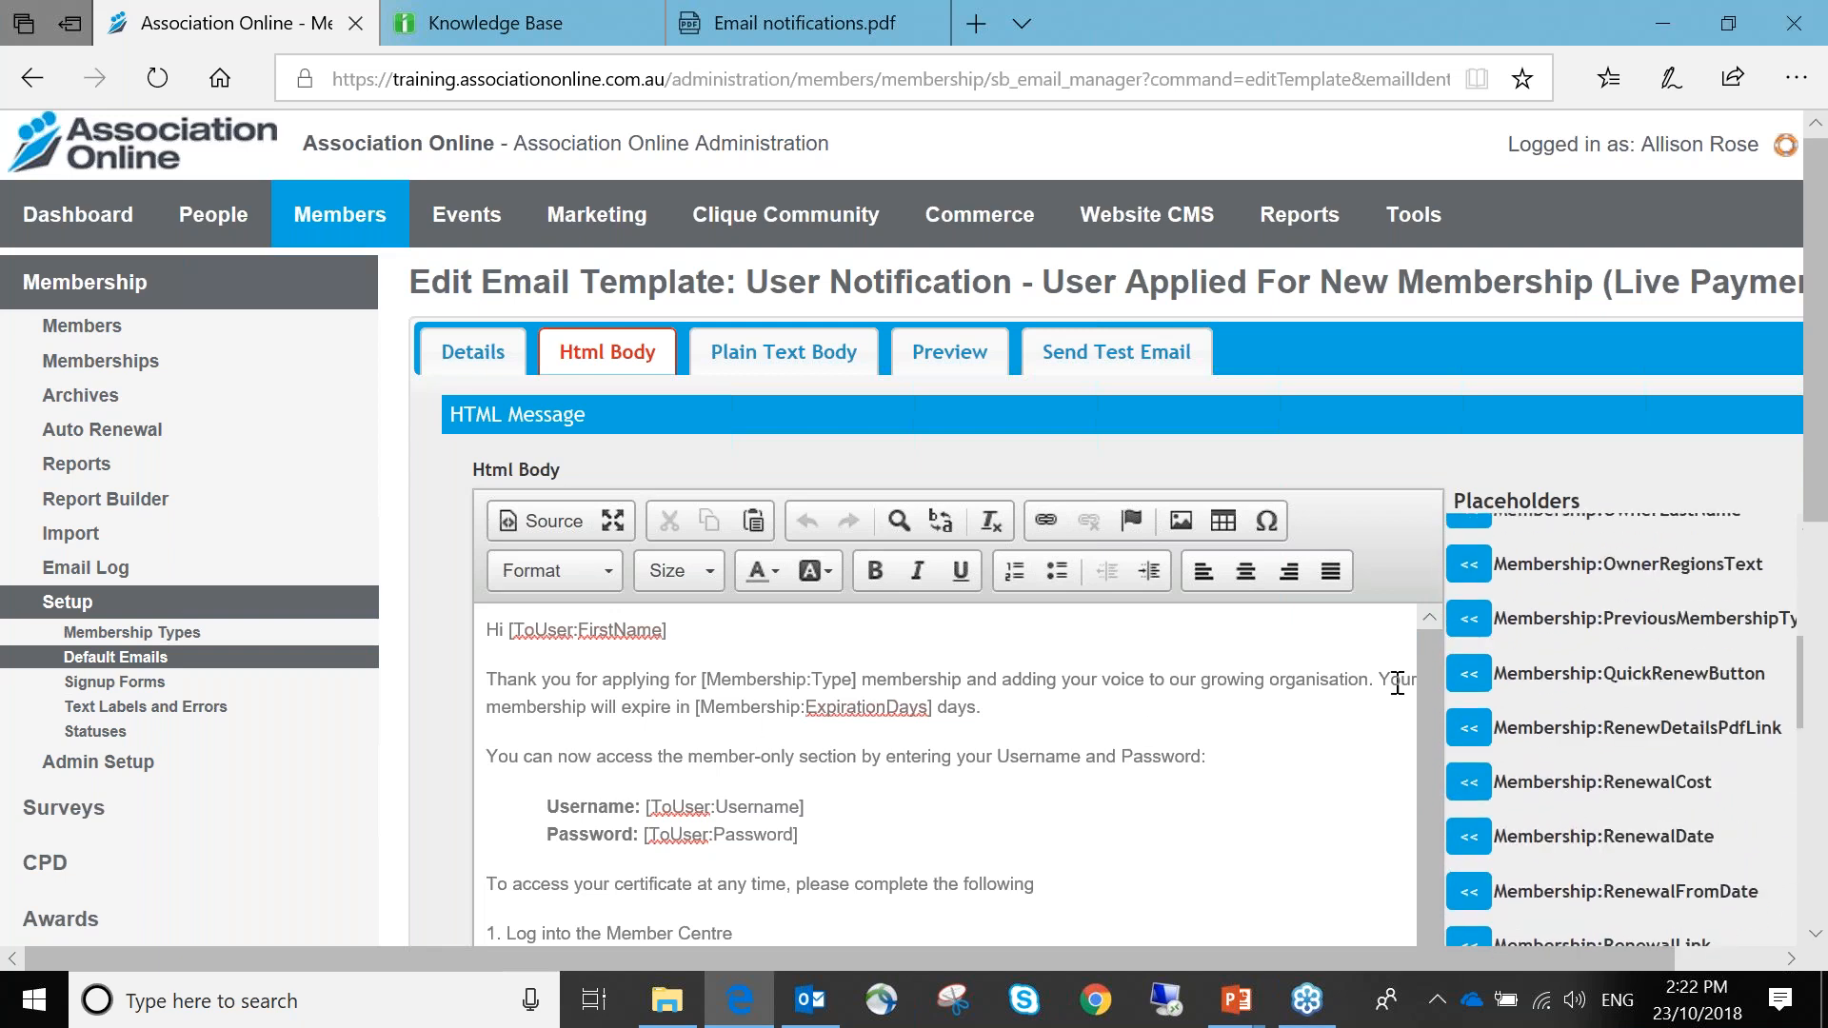
scroll(1584, 644, down, 4)
scroll(1584, 642, down, 10)
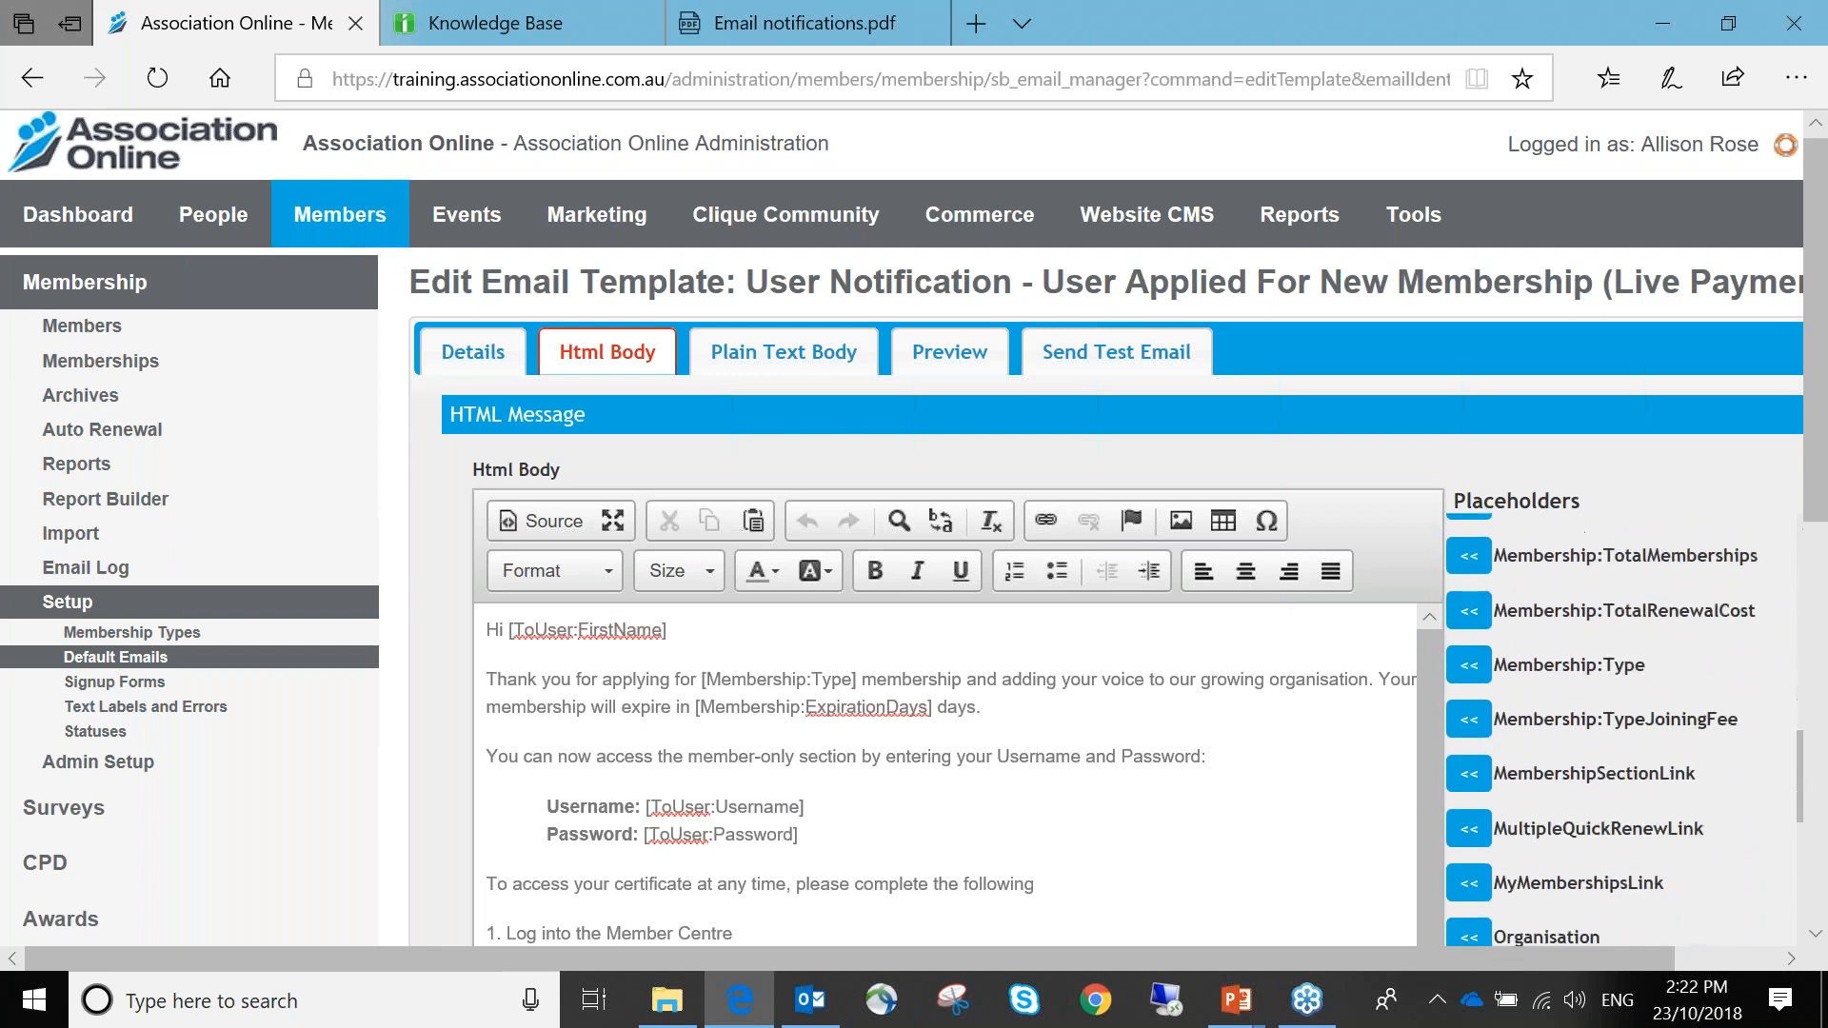
scroll(1619, 729, up, 20)
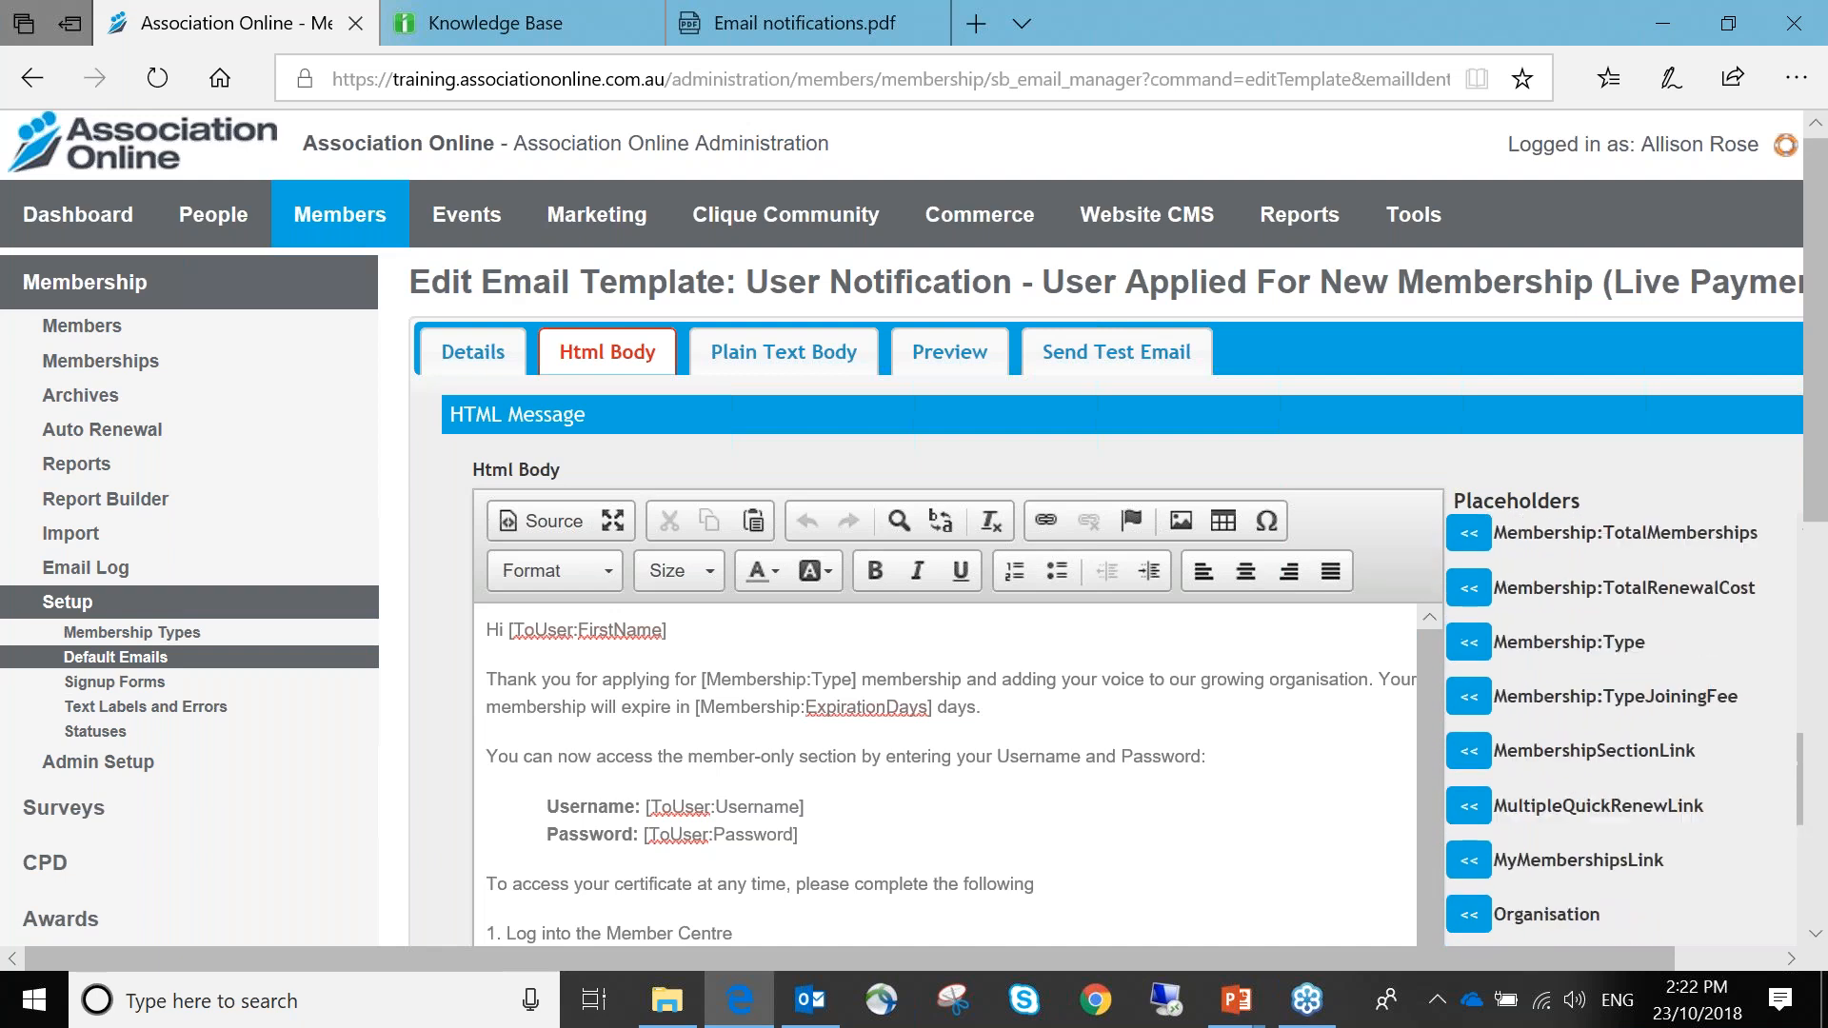
scroll(1618, 730, up, 1)
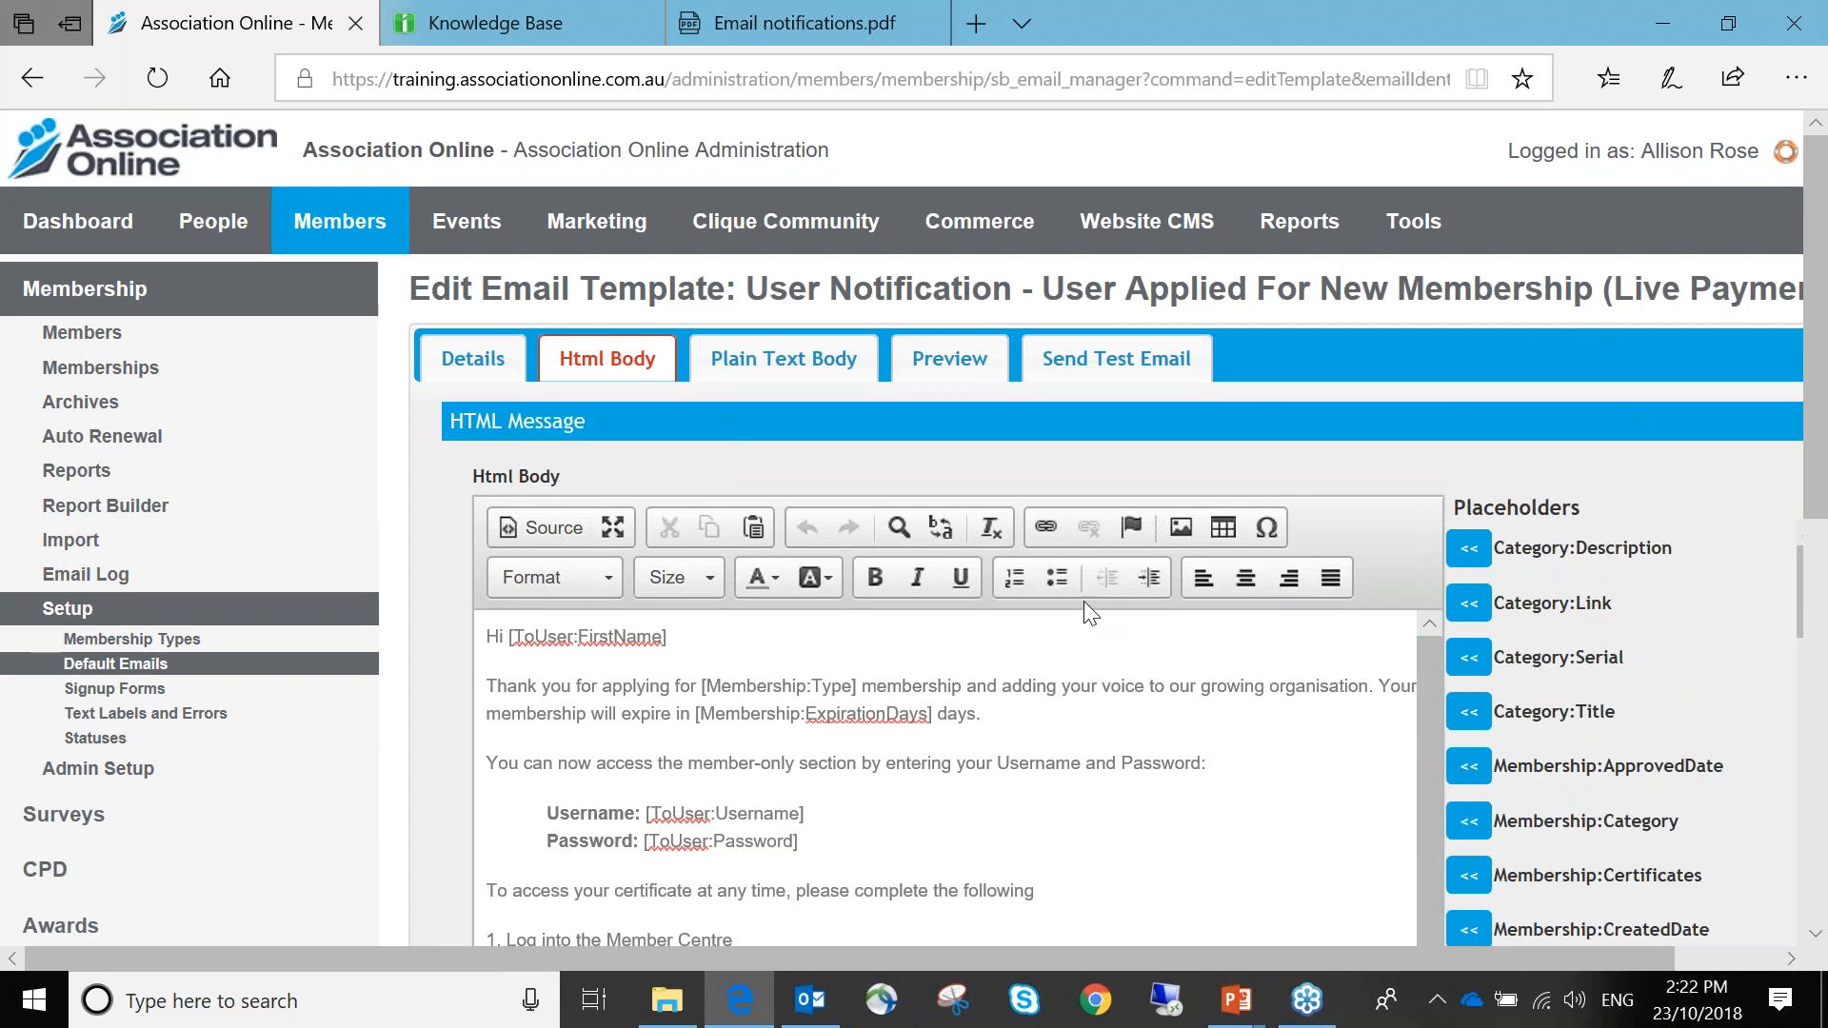
click(740, 711)
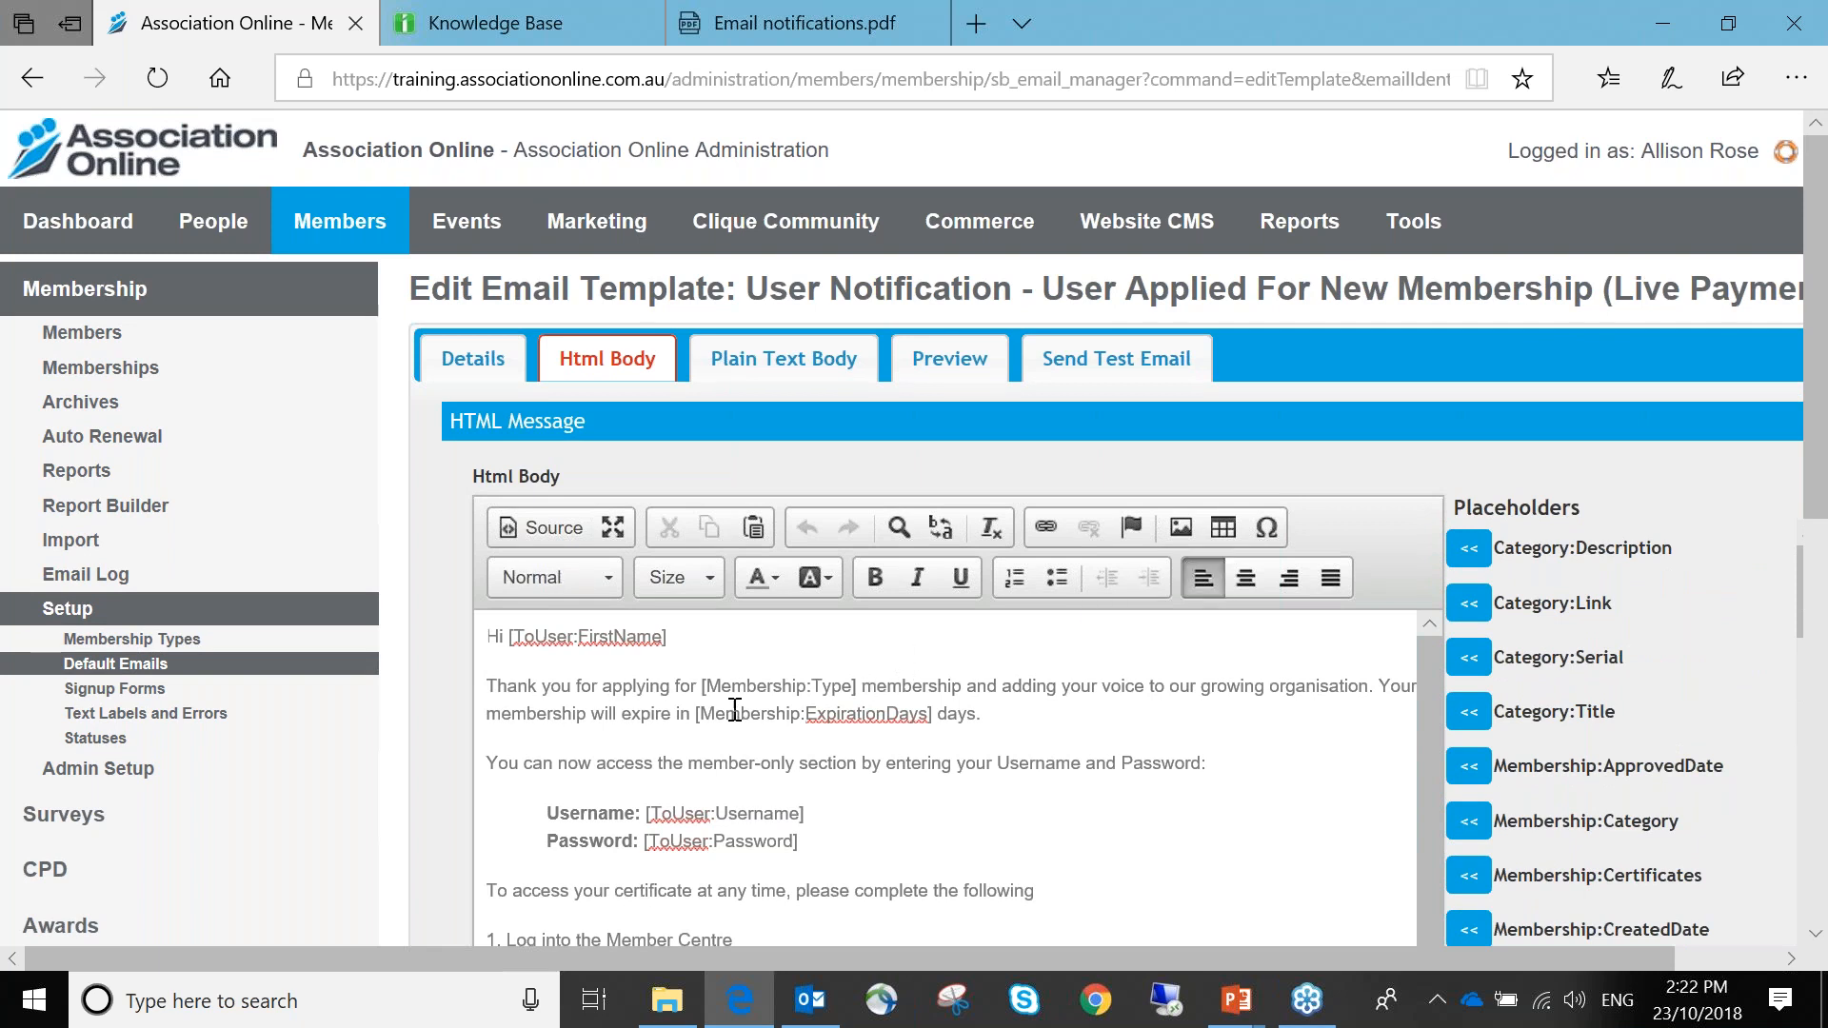
drag(698, 685, 857, 687)
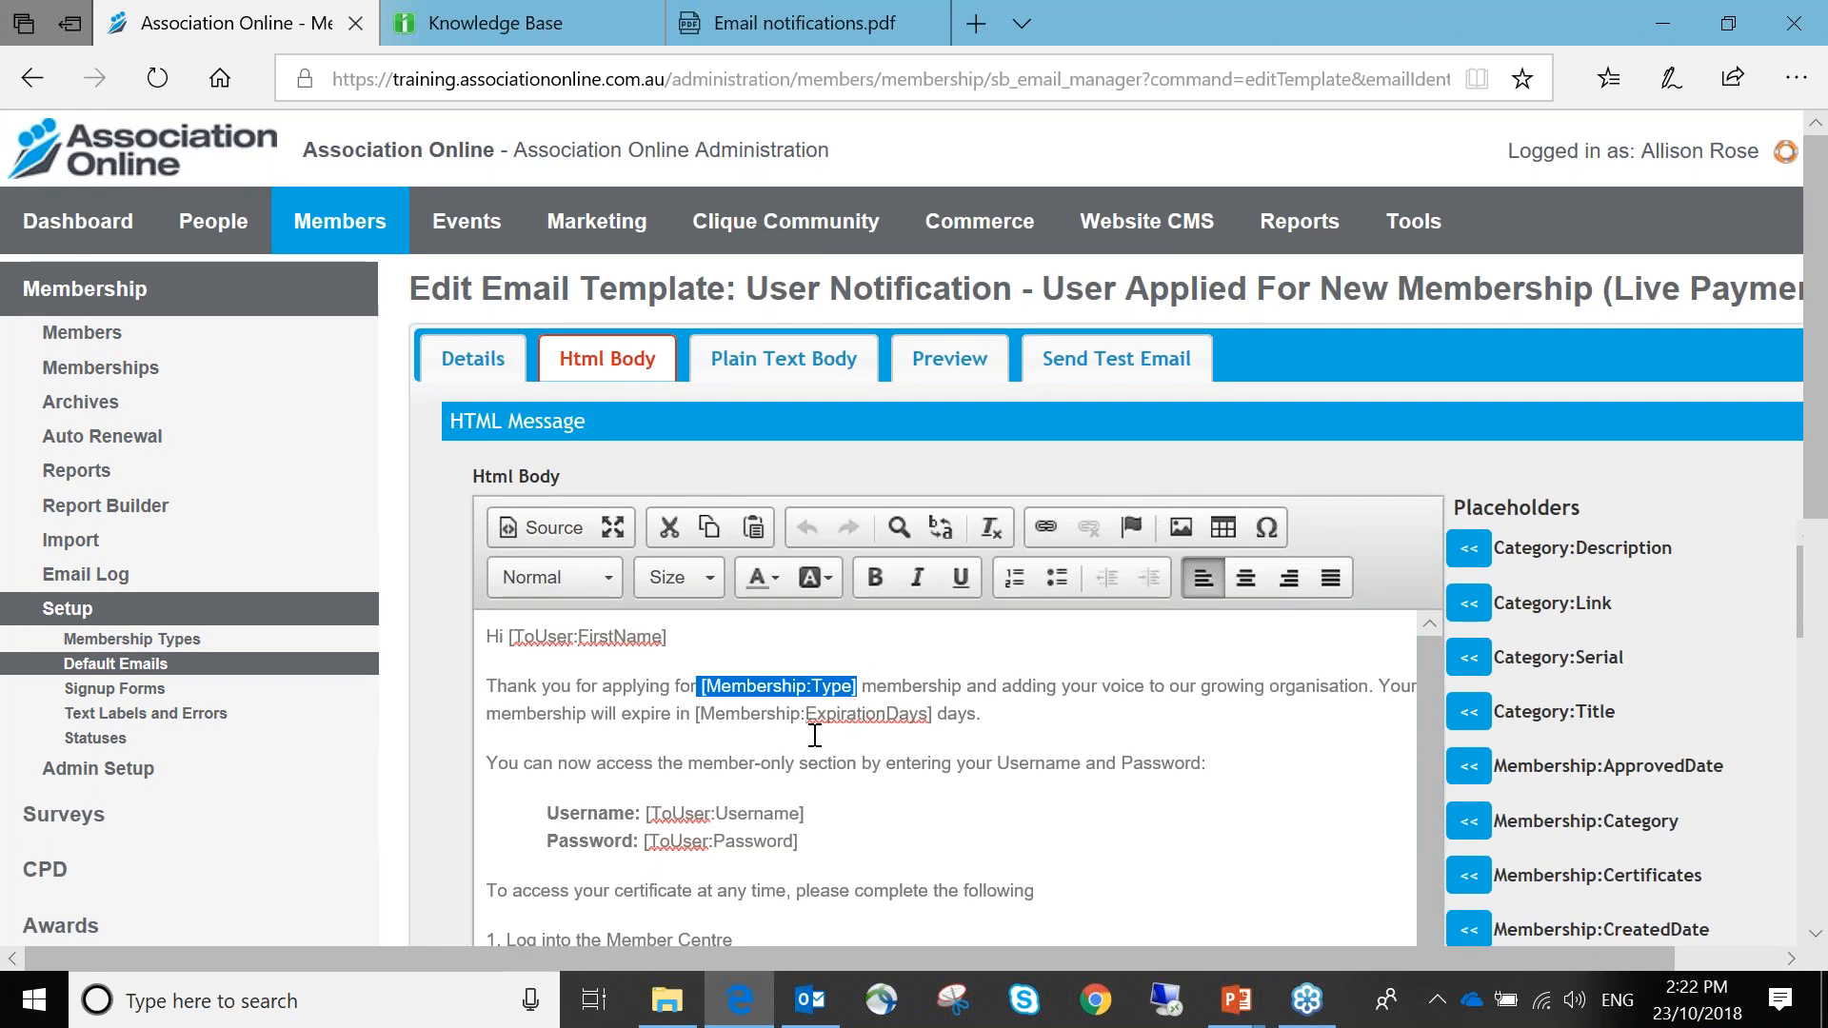
click(701, 725)
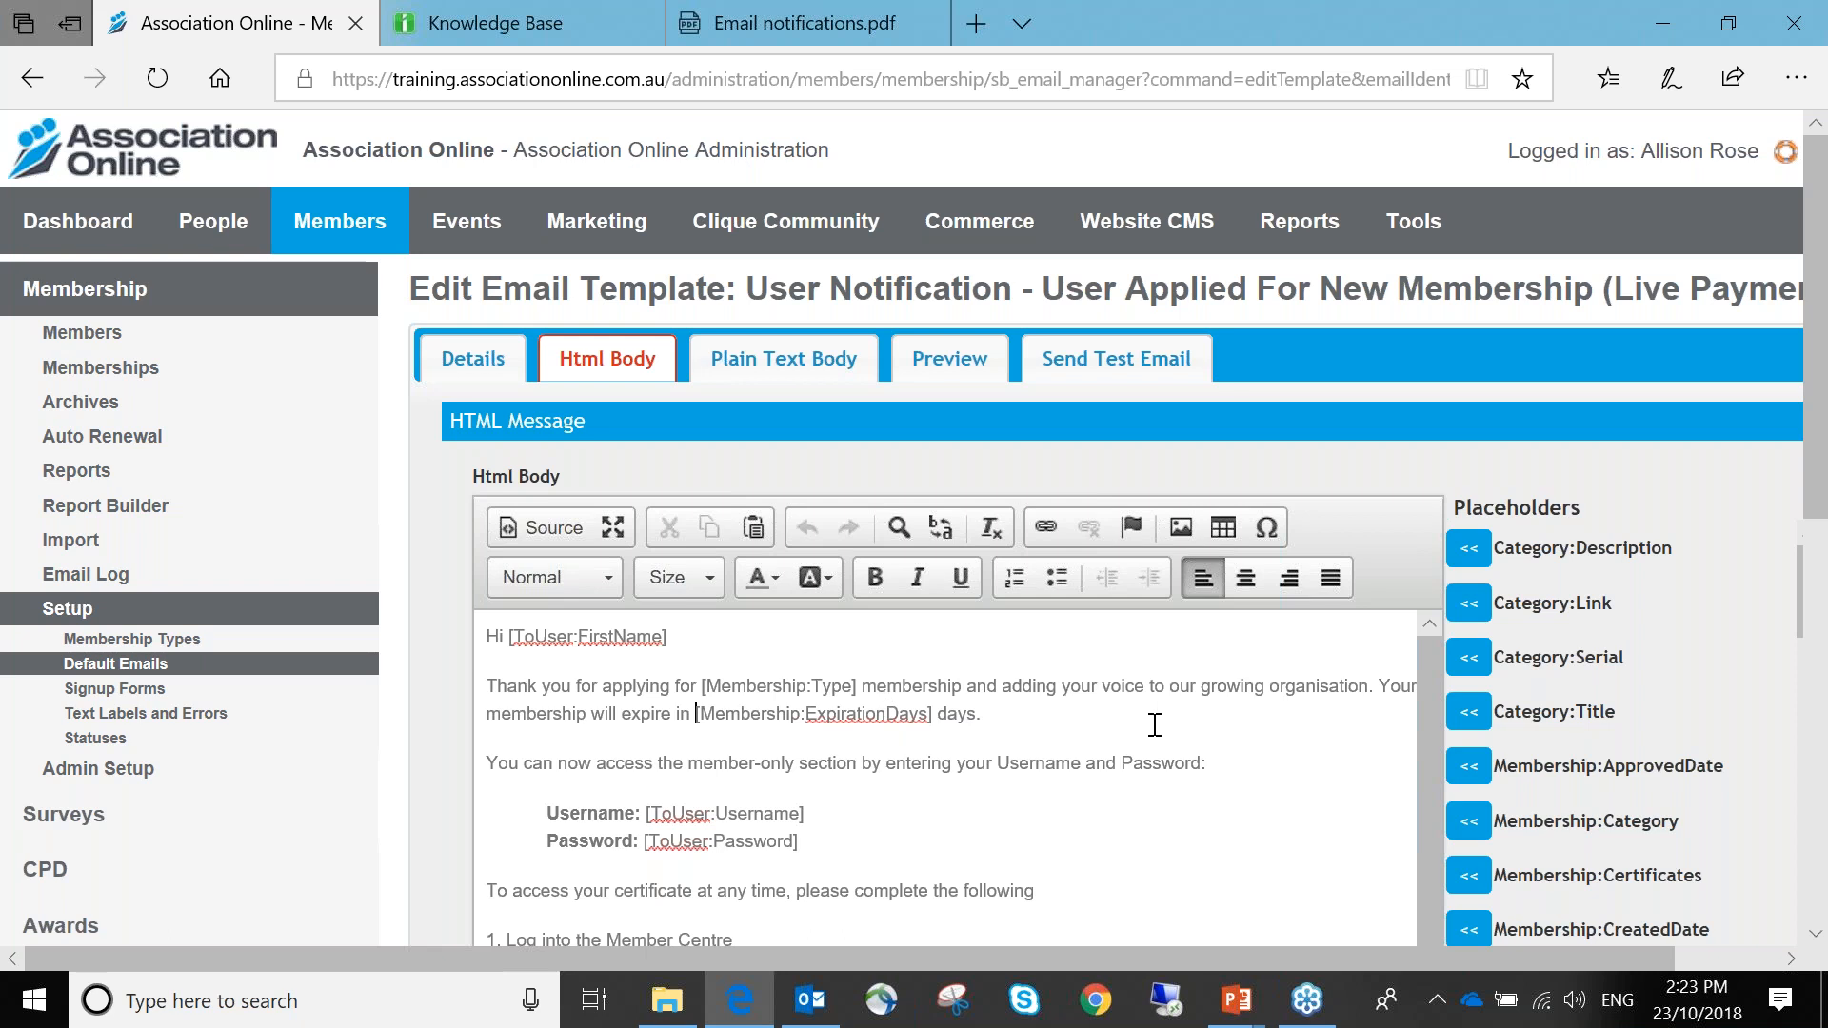
scroll(1158, 727, down, 1)
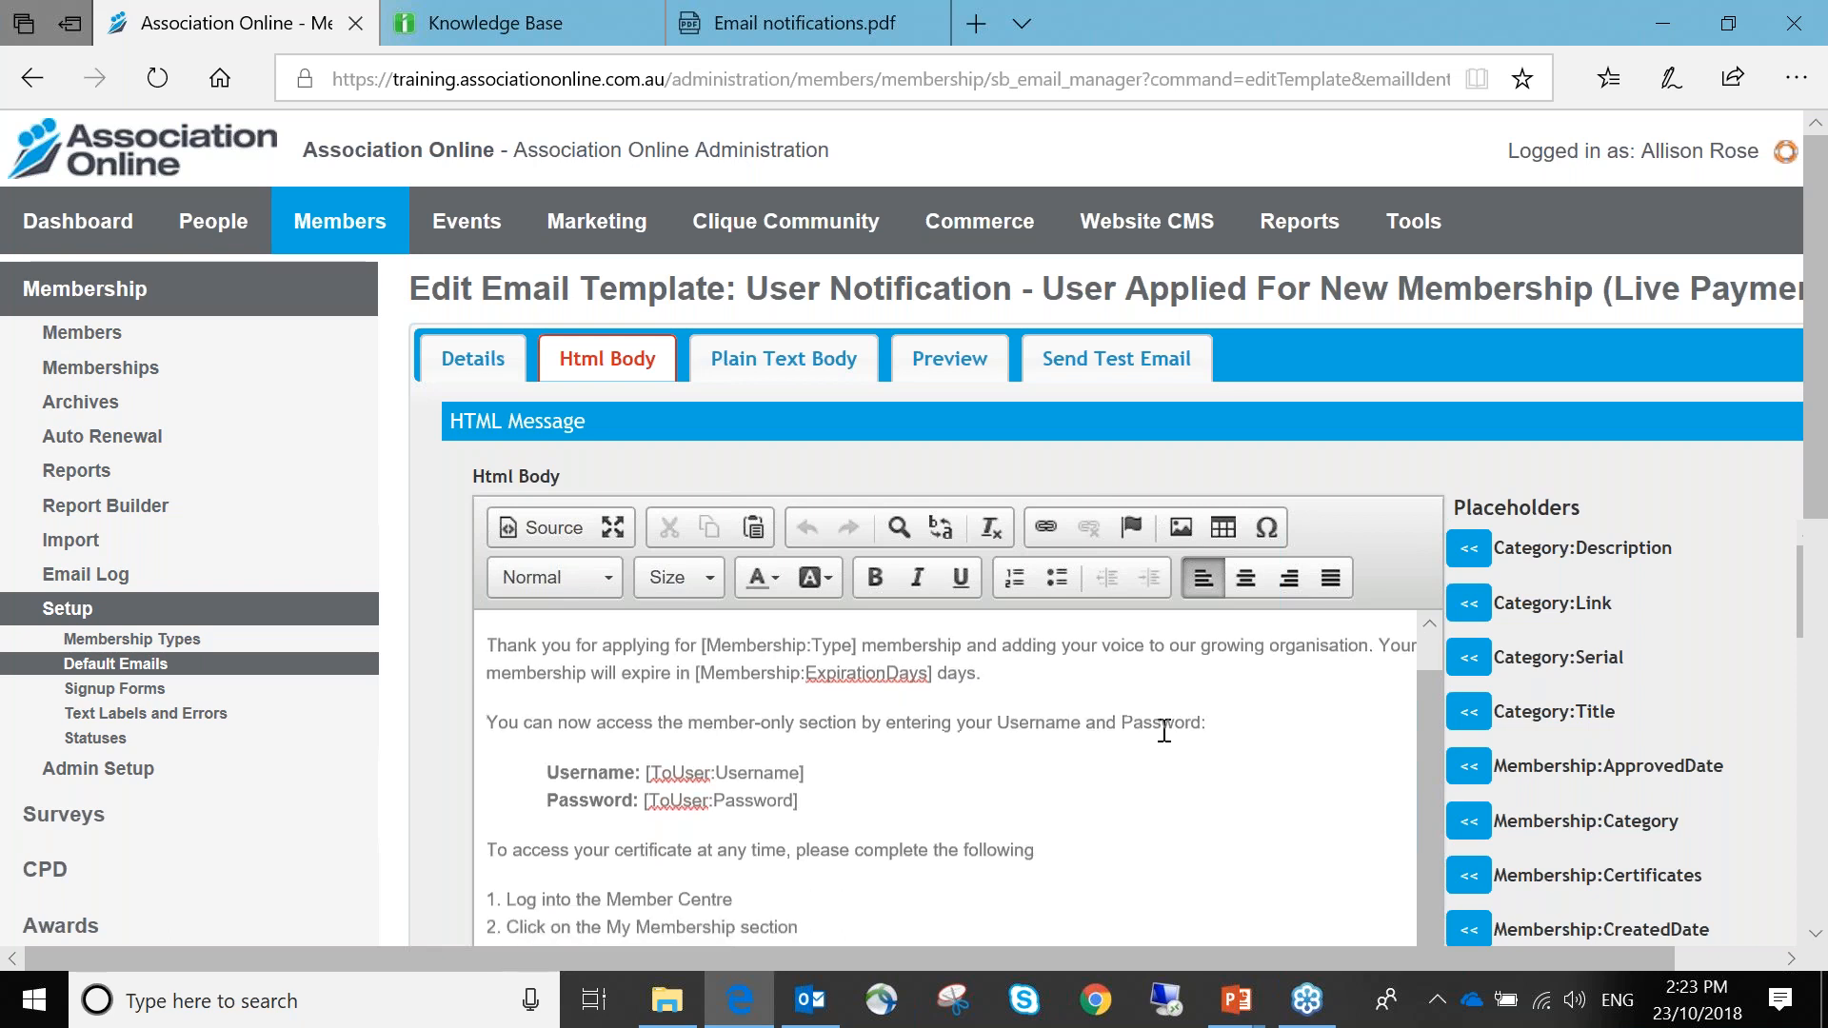
scroll(805, 656, down, 2)
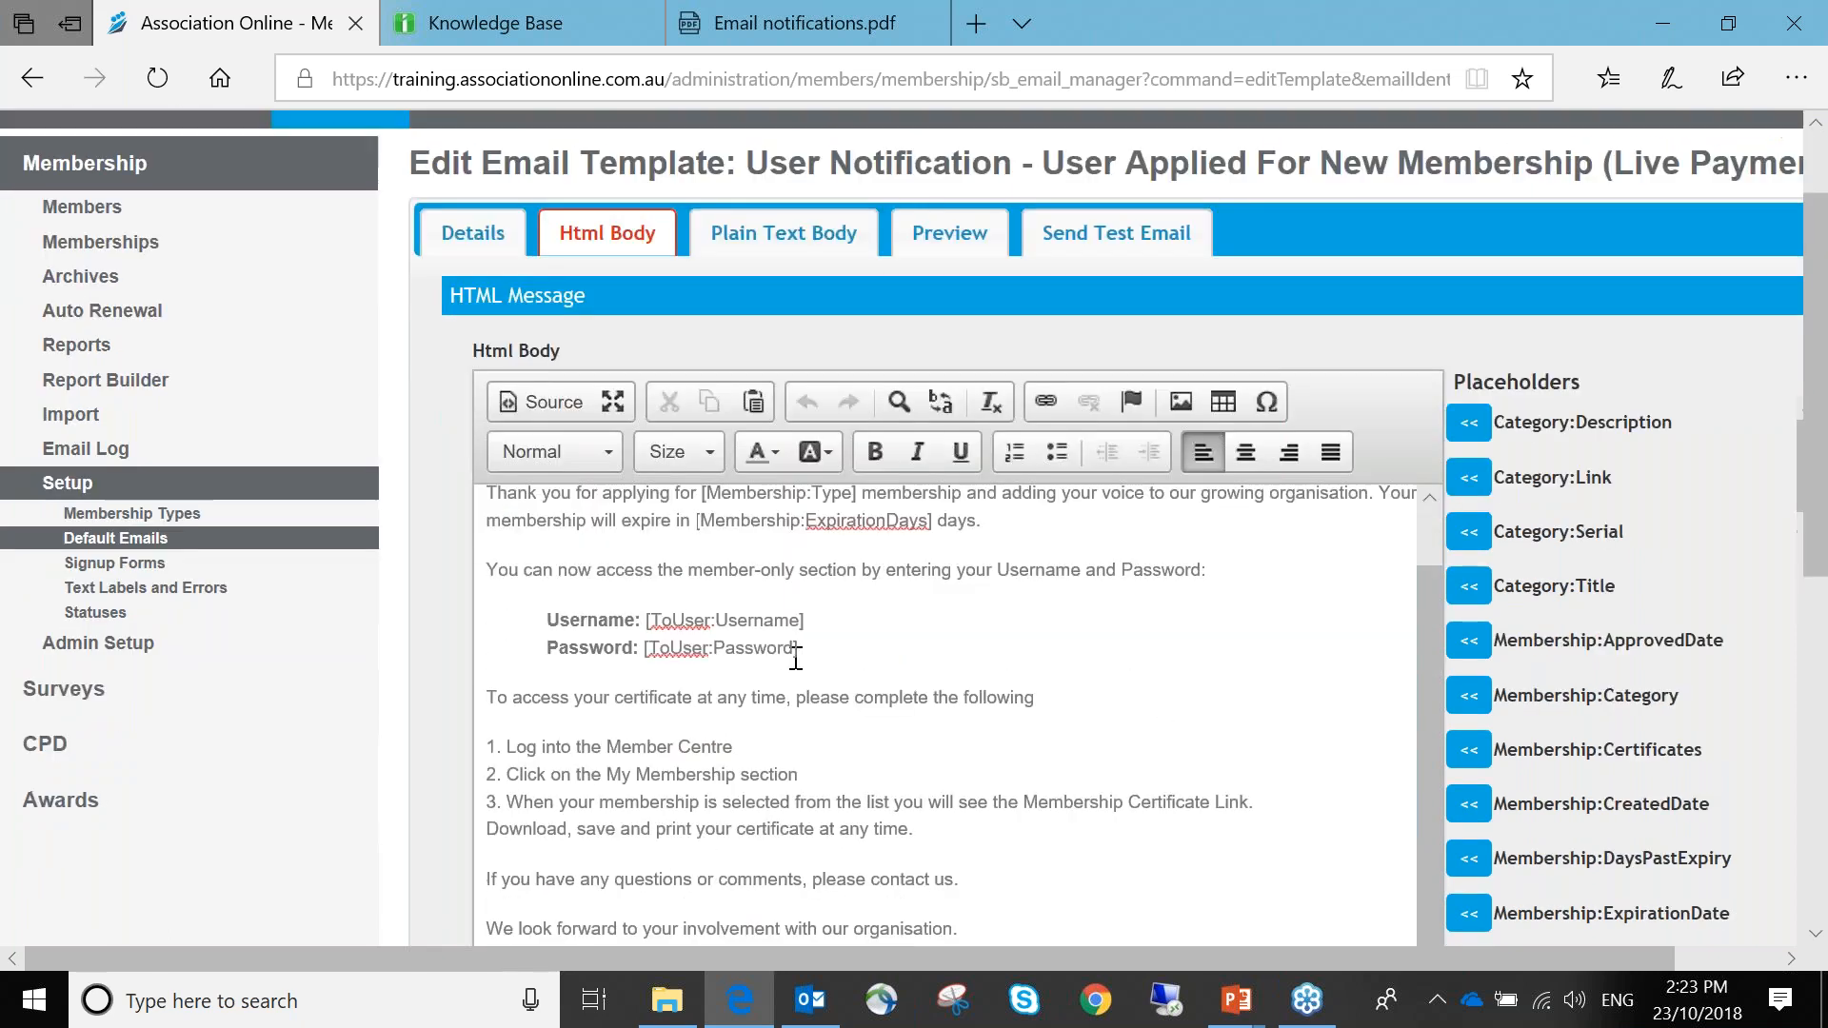
drag(802, 653, 644, 653)
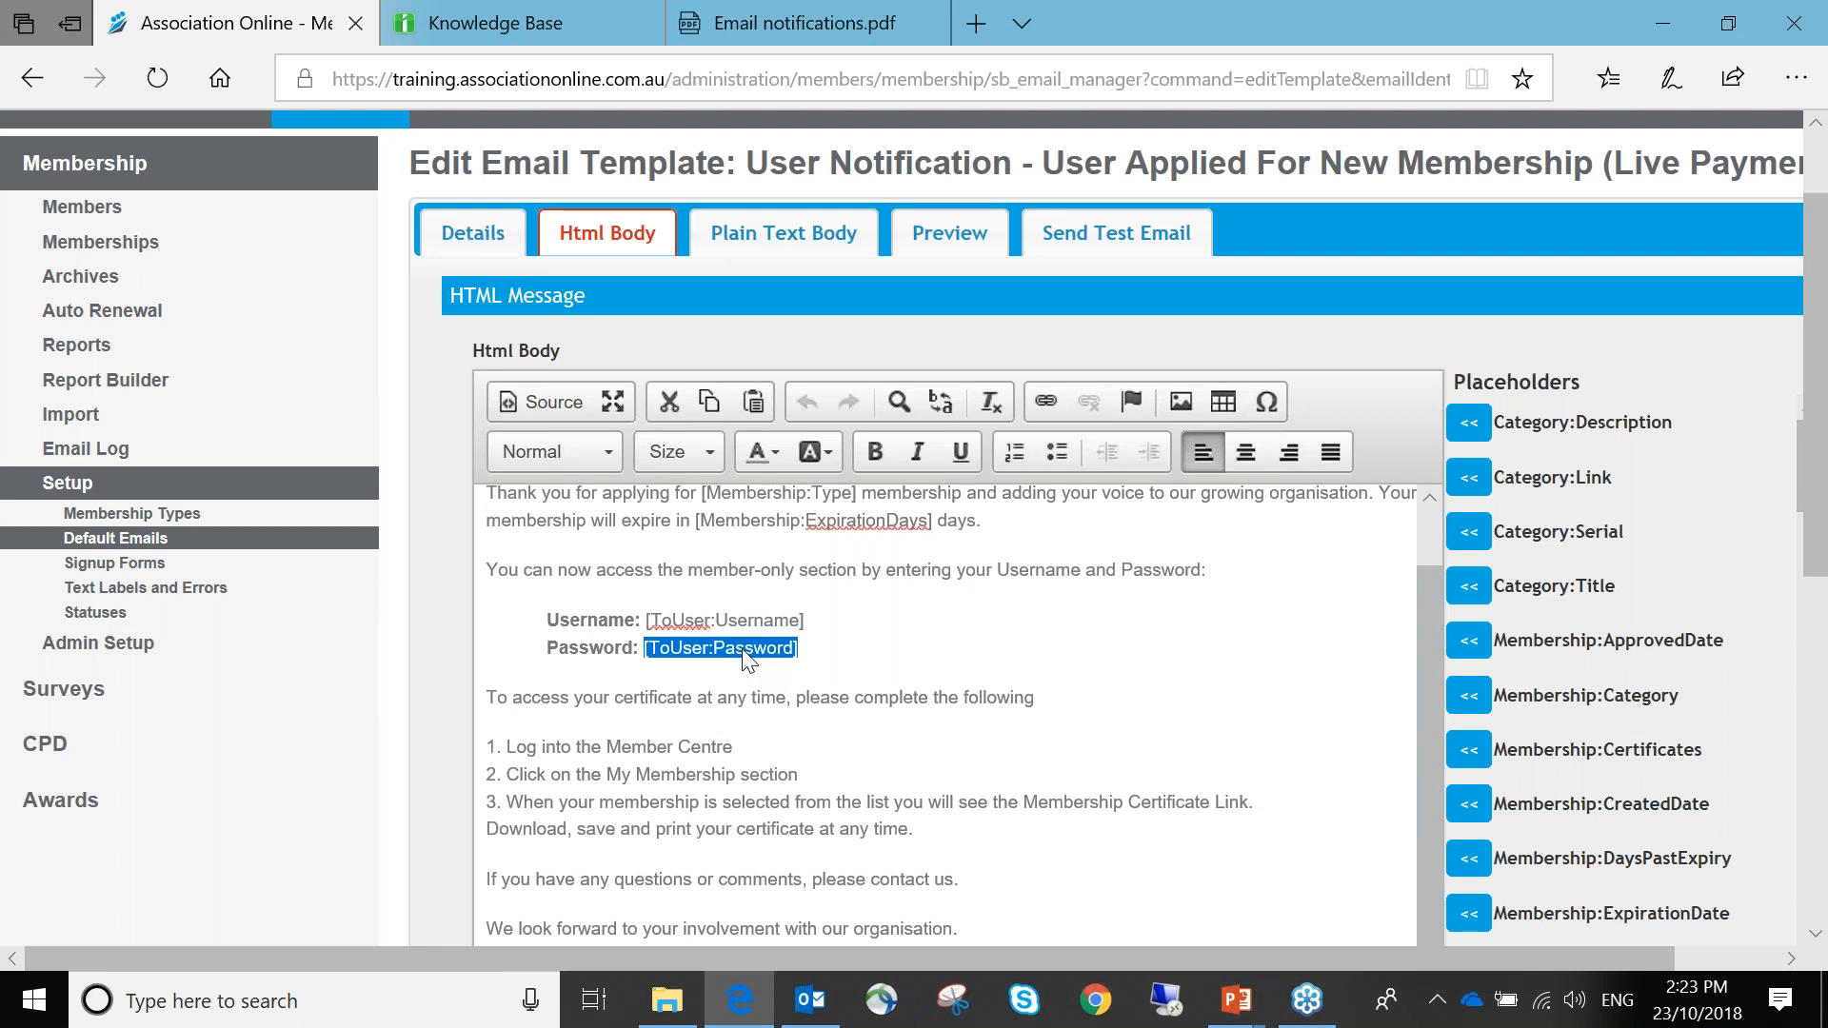
drag(487, 570, 839, 651)
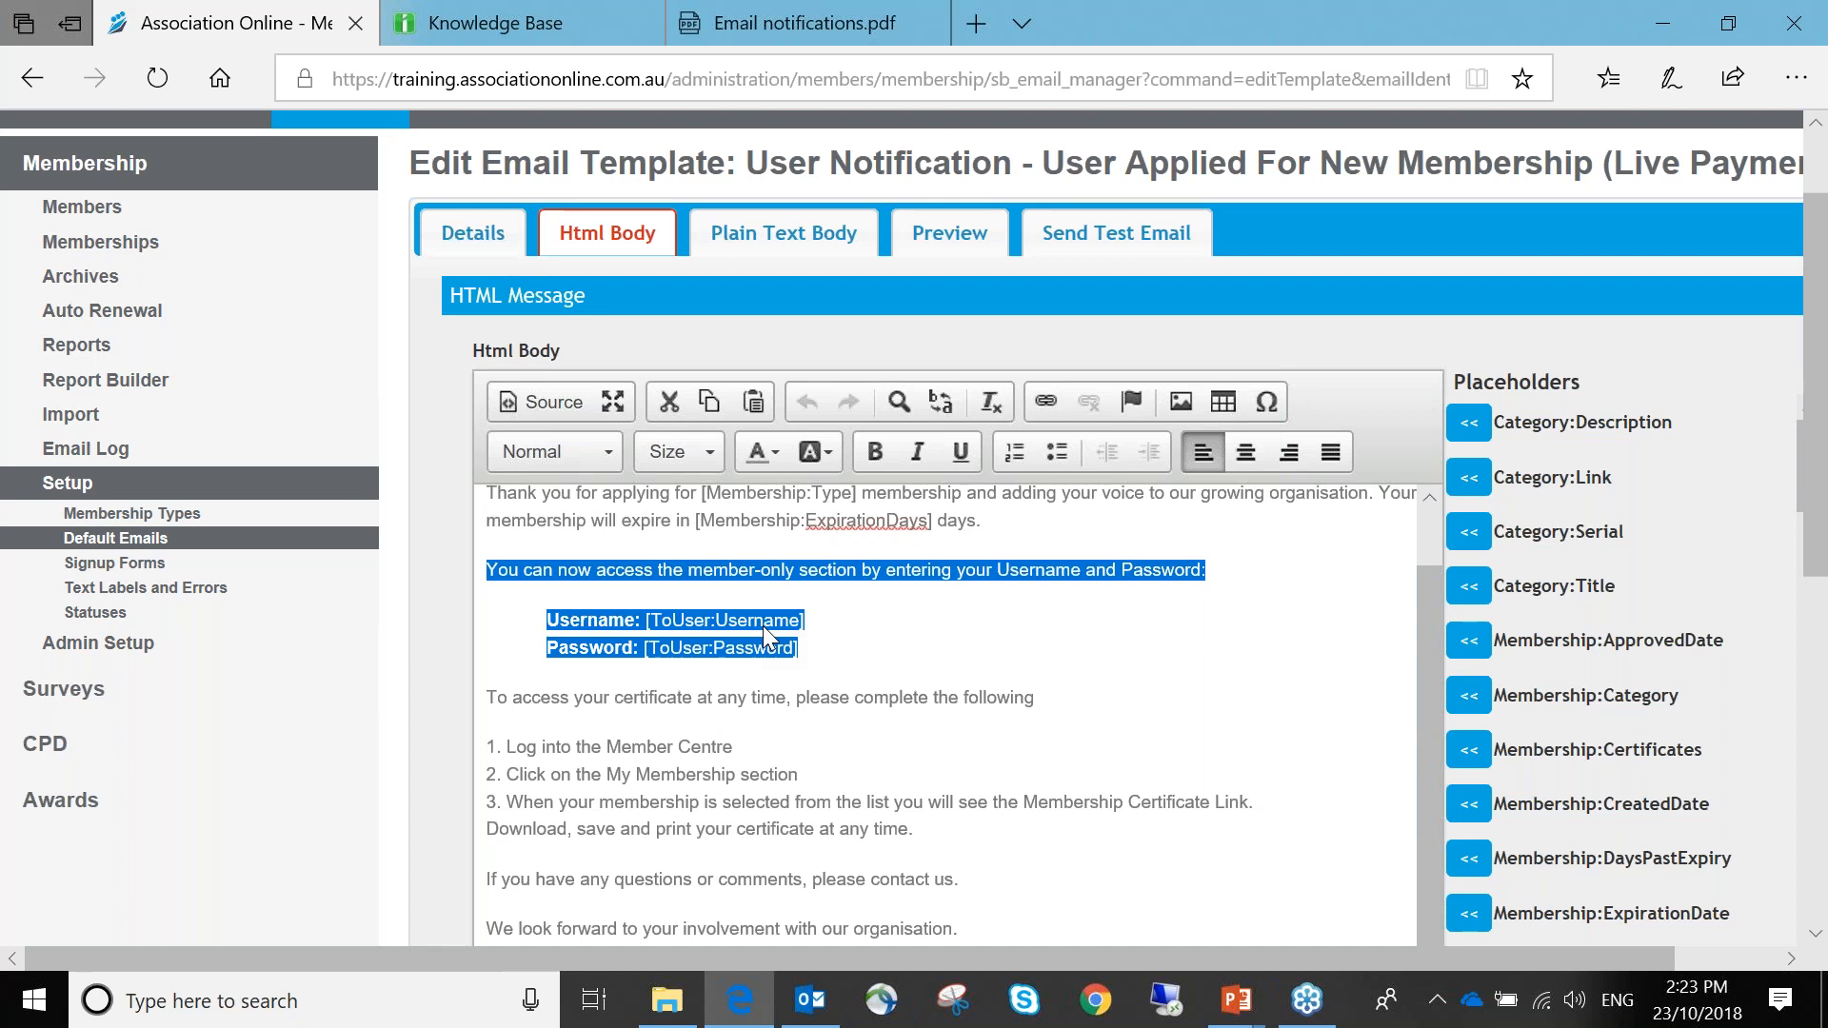
click(552, 745)
drag(506, 746, 606, 746)
click(744, 746)
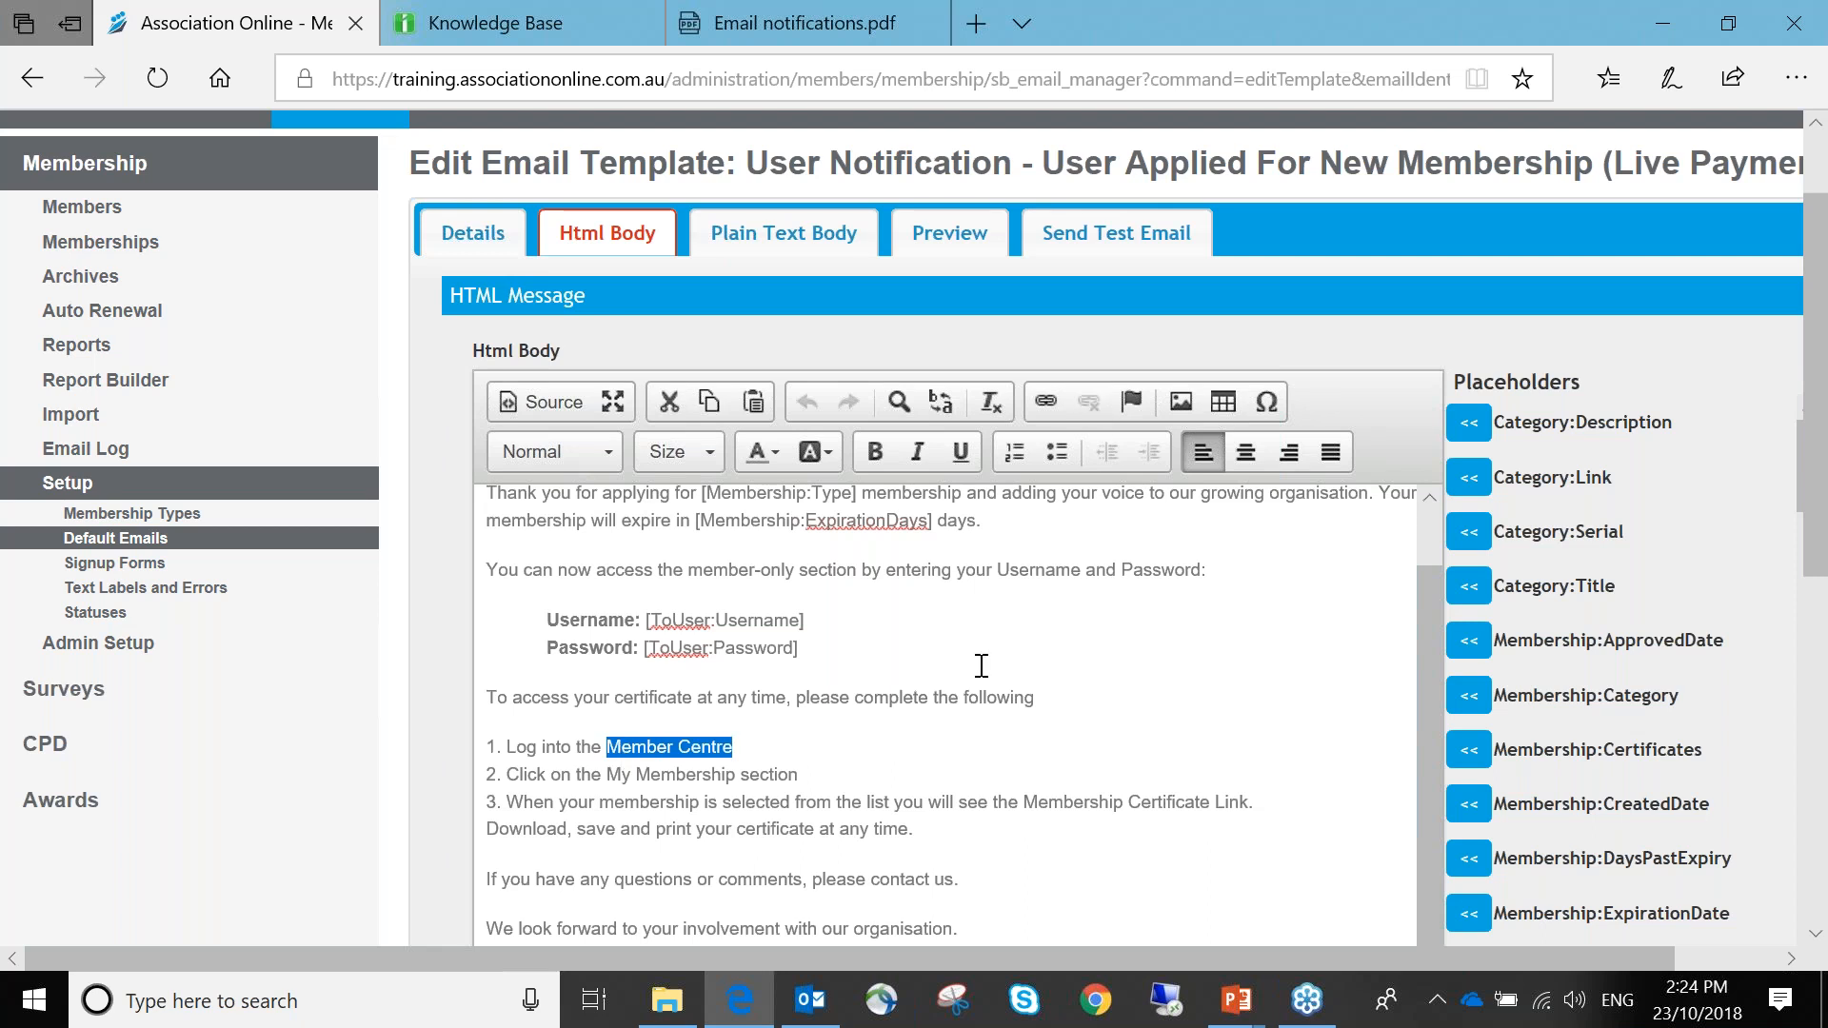
Make a throwaway edit in step 3 of the body and save the template
scroll(848, 723, down, 2)
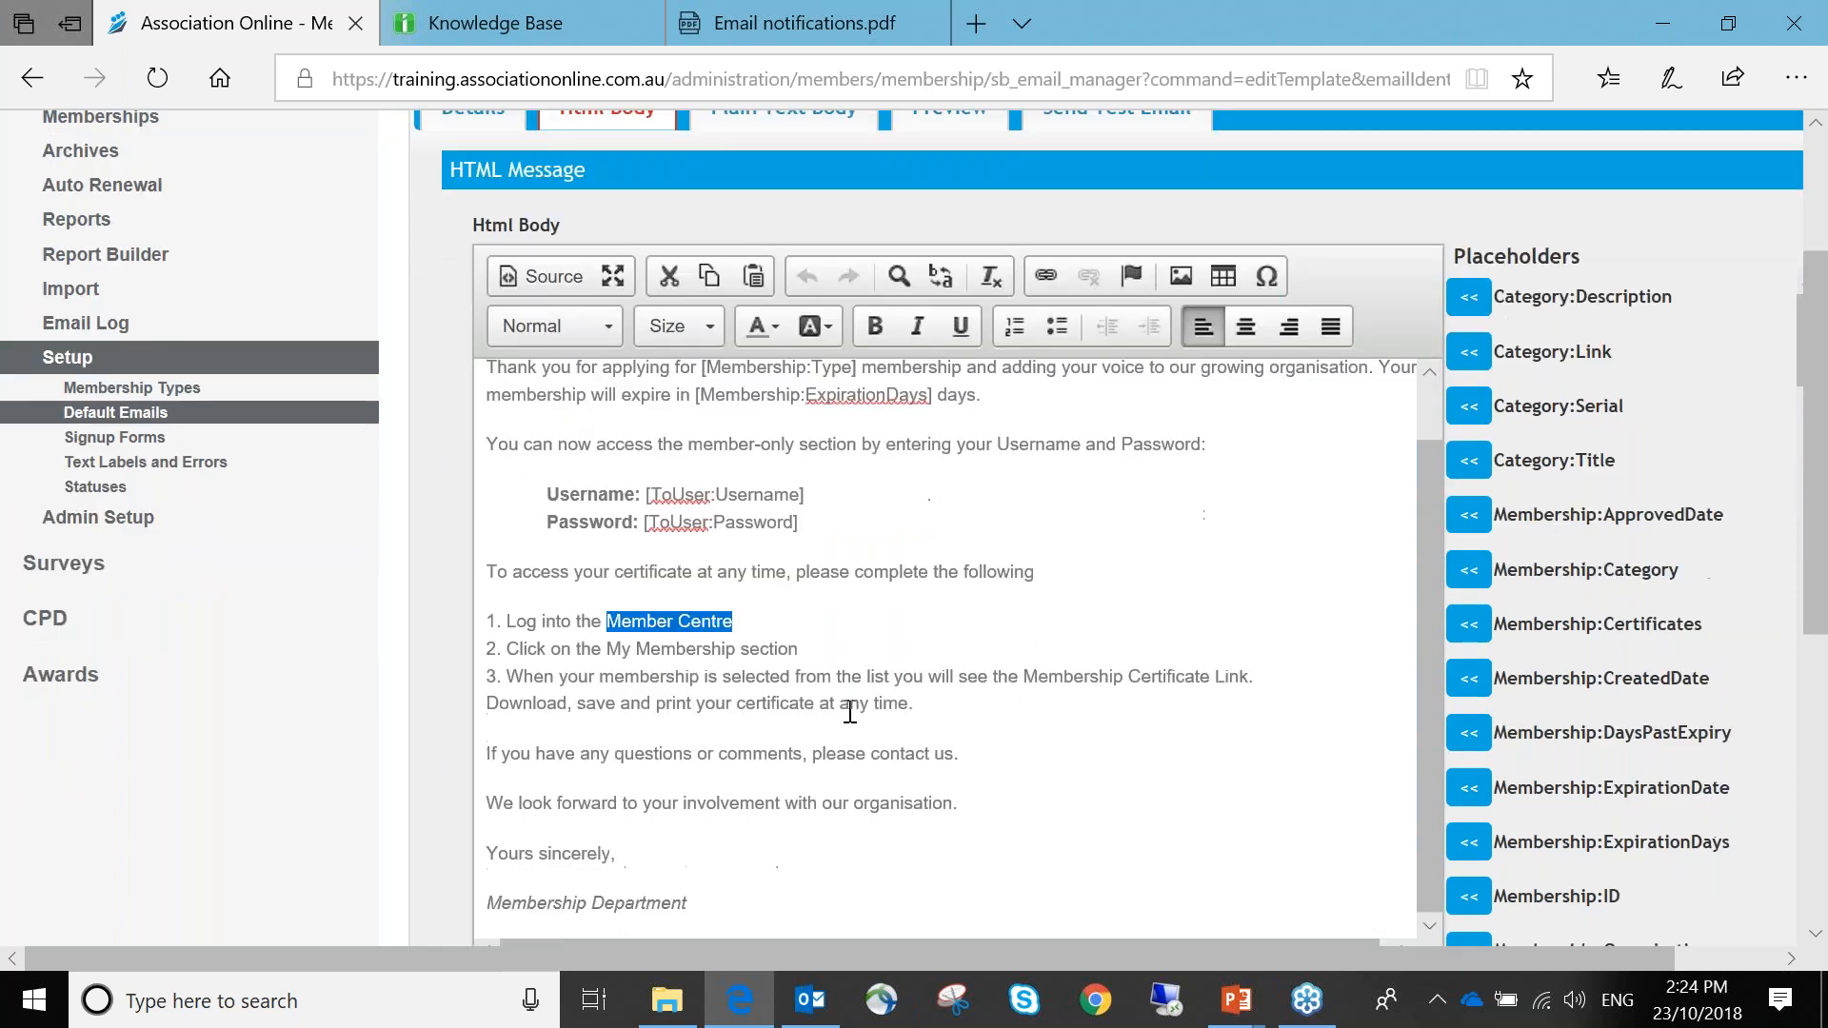
scroll(848, 712, down, 3)
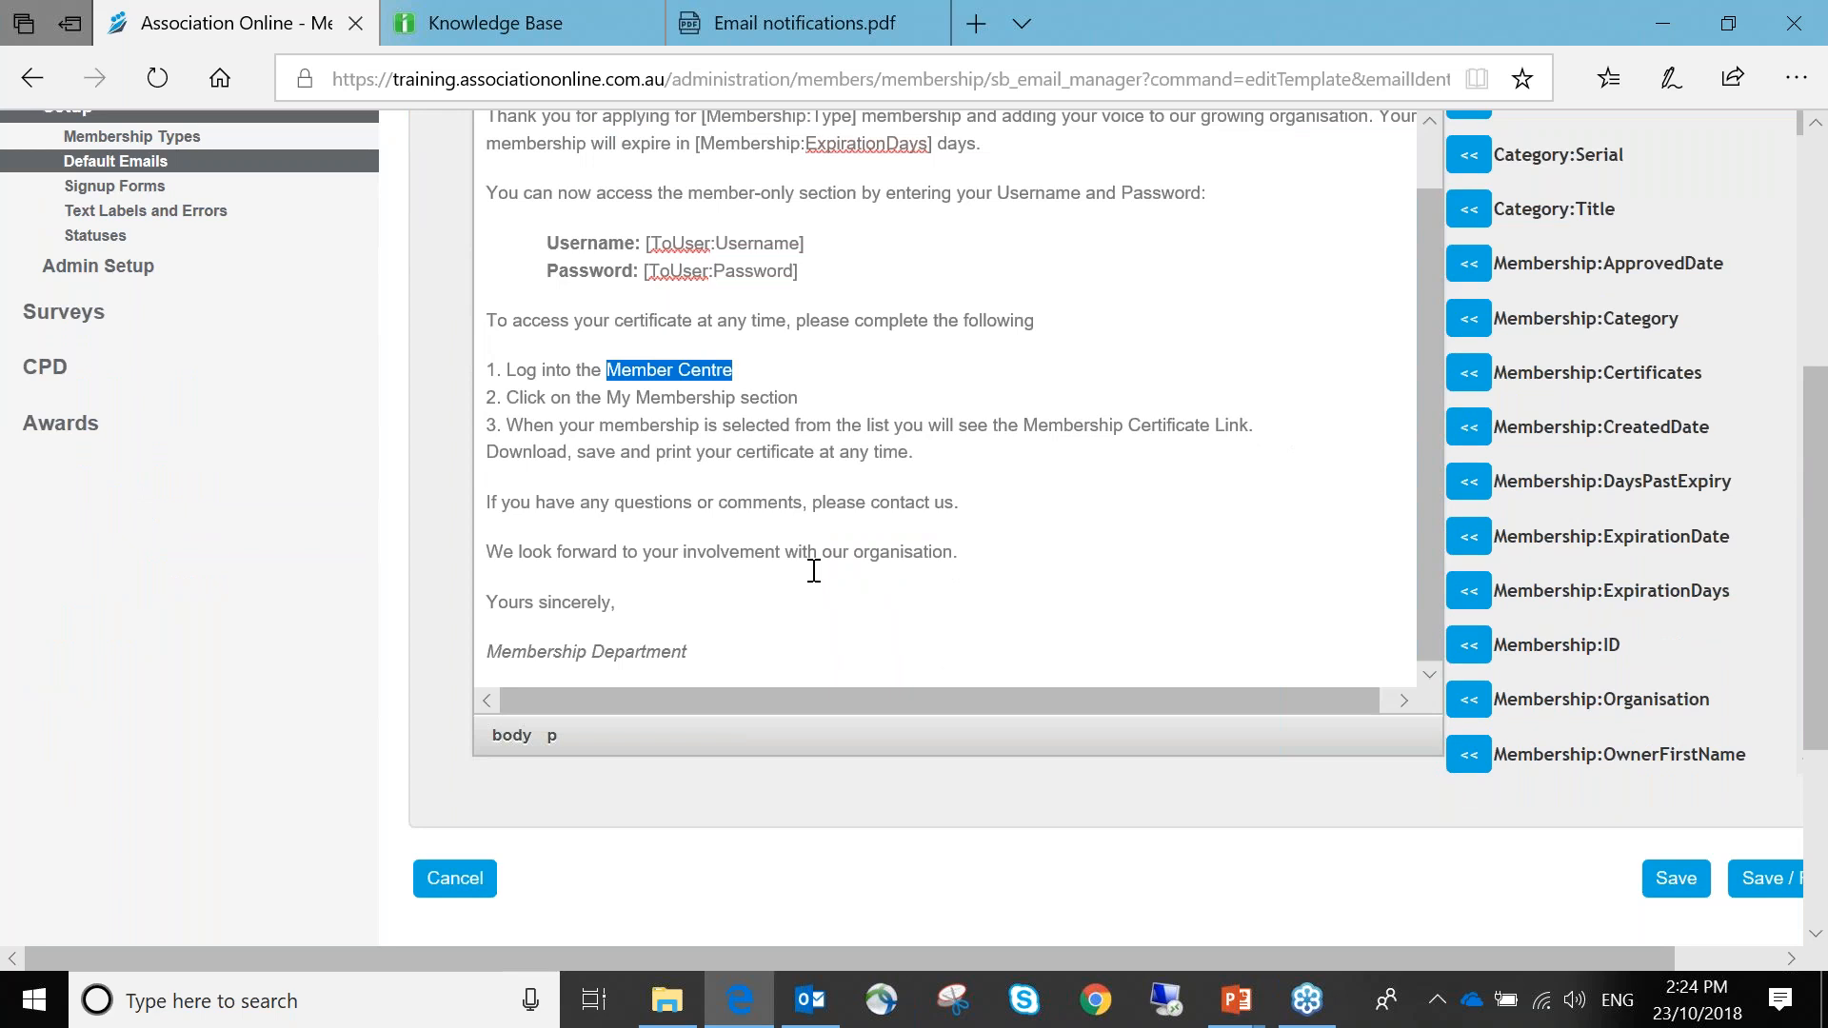
click(794, 402)
click(881, 421)
text(dsads)
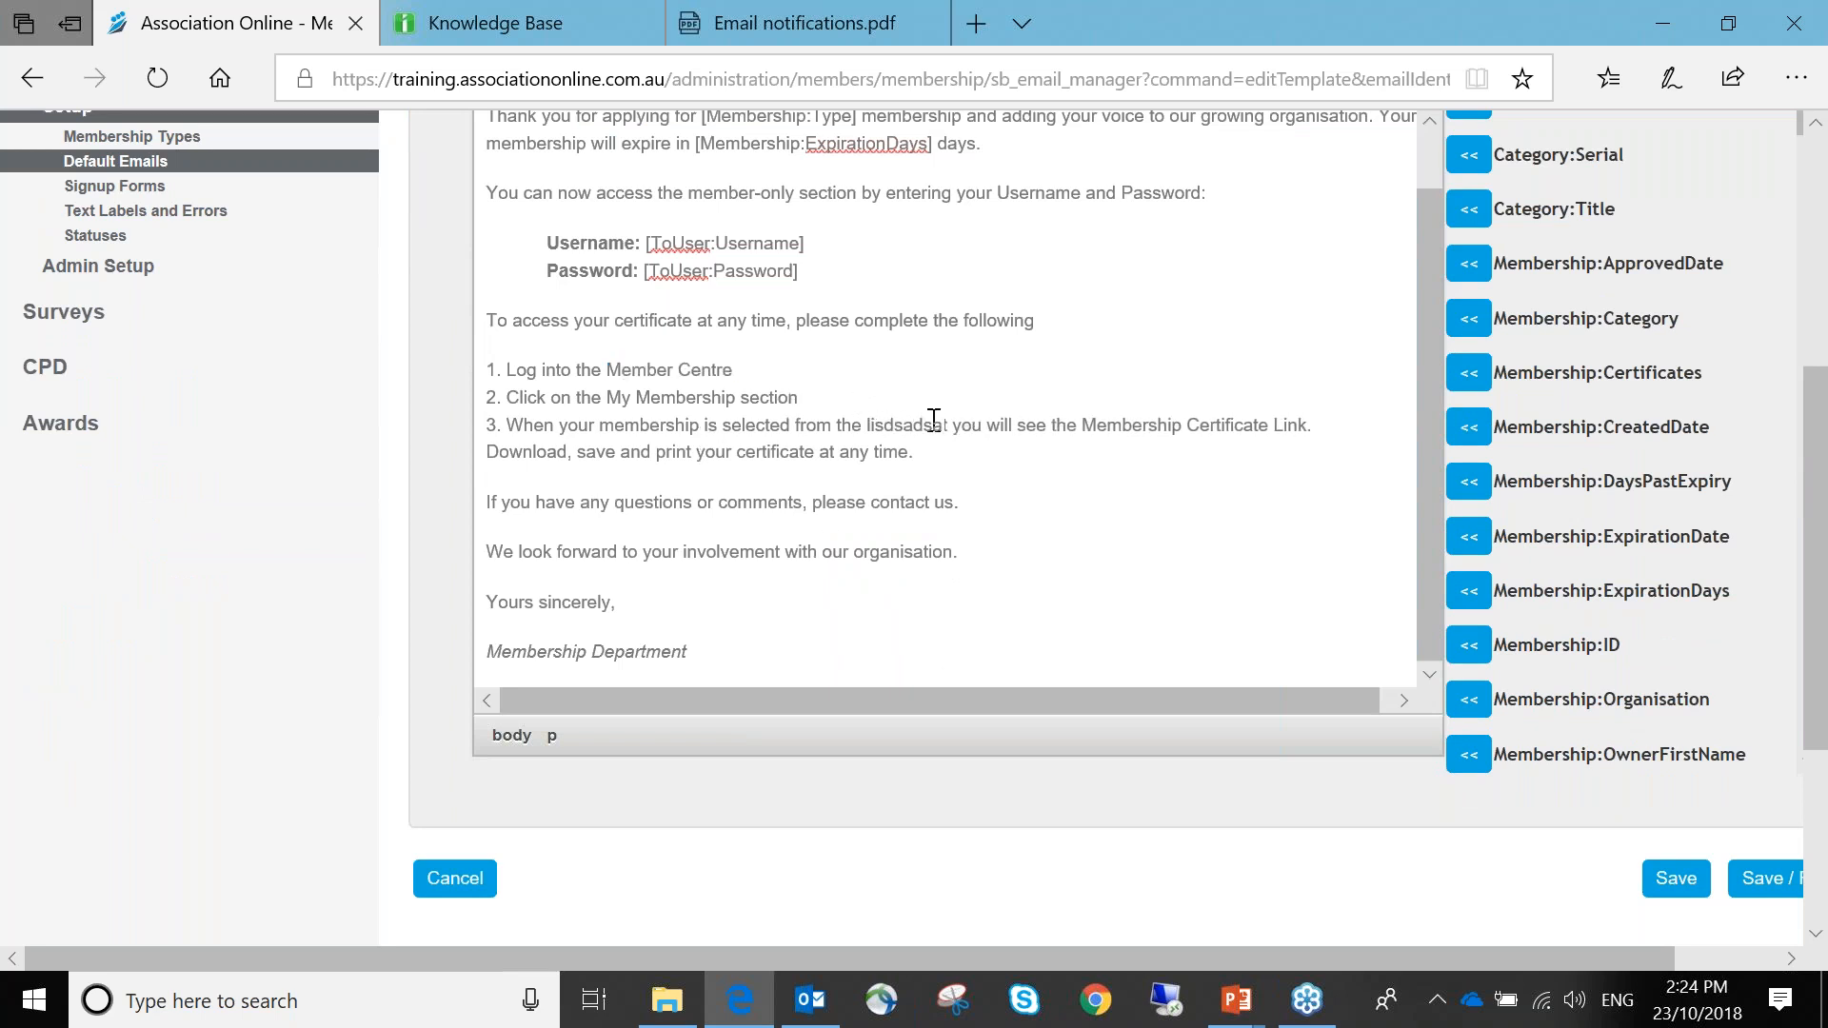
key(BackSpace)
key(BackSpace)
key(BackSpace)
scroll(986, 523, up, 1)
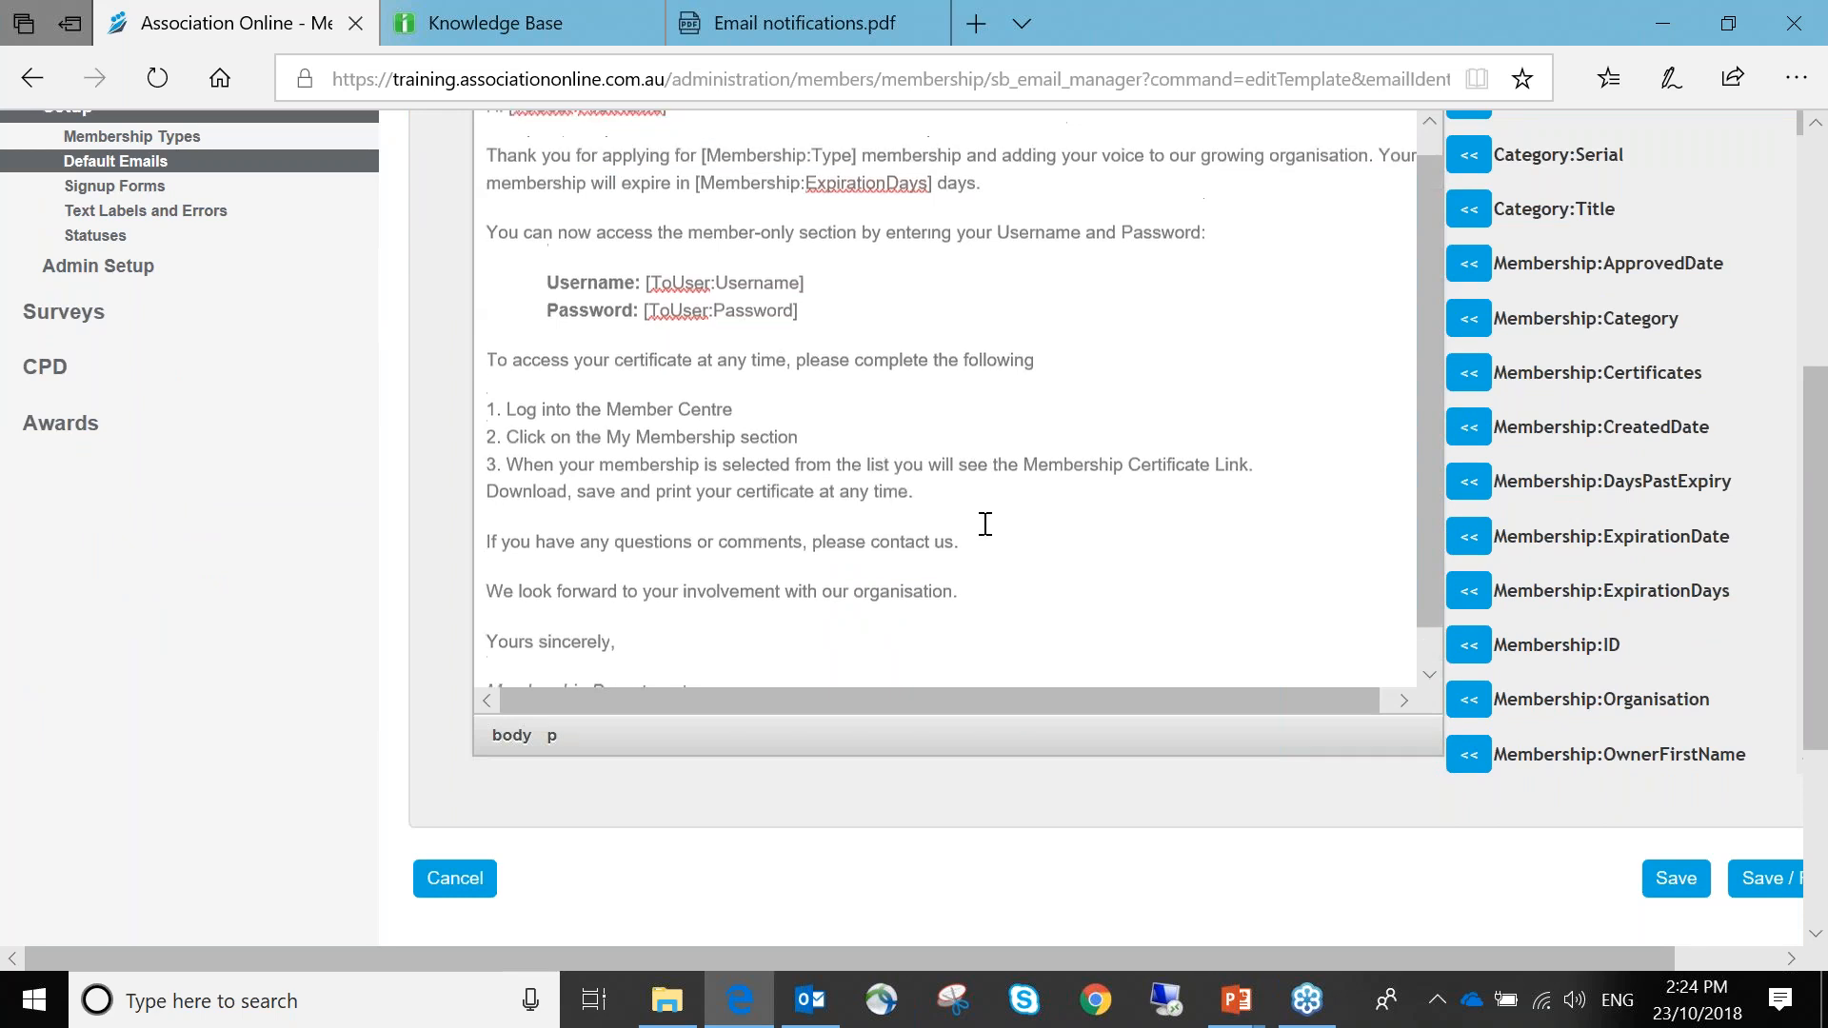
click(1676, 877)
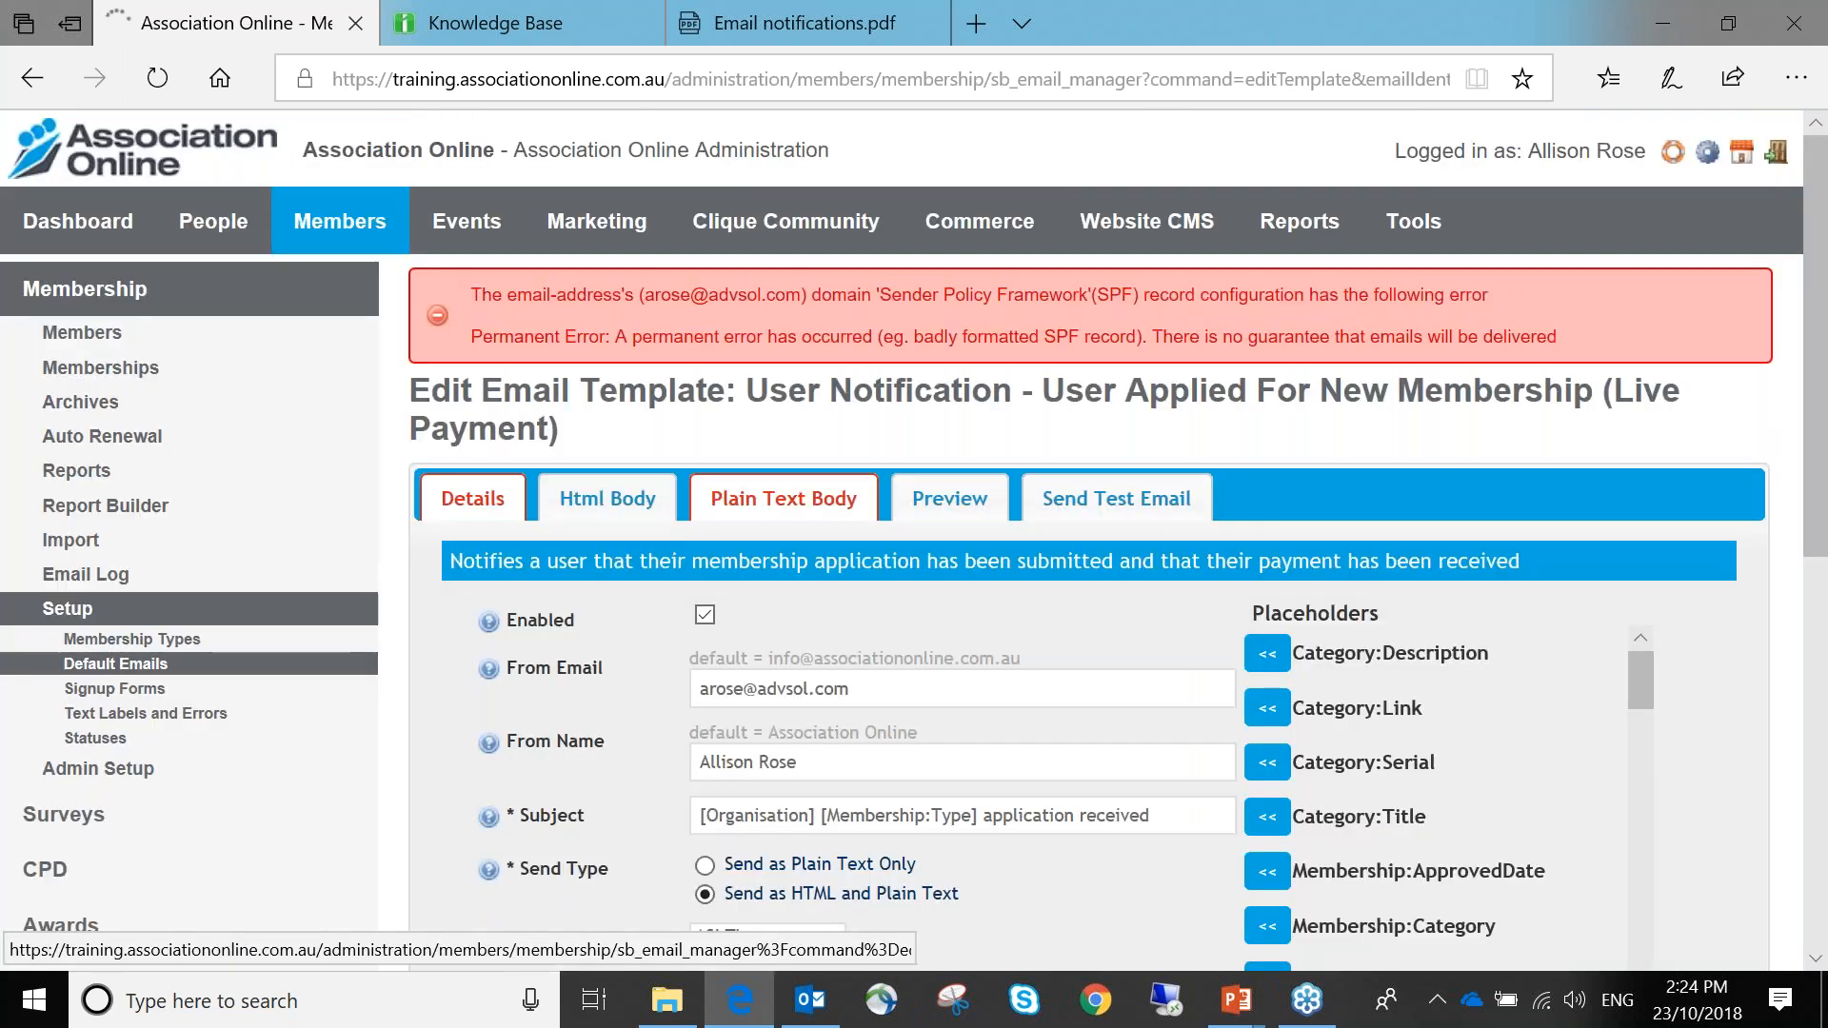
Switch the saved template to its Plain Text Body editor
scroll(826, 523, down, 3)
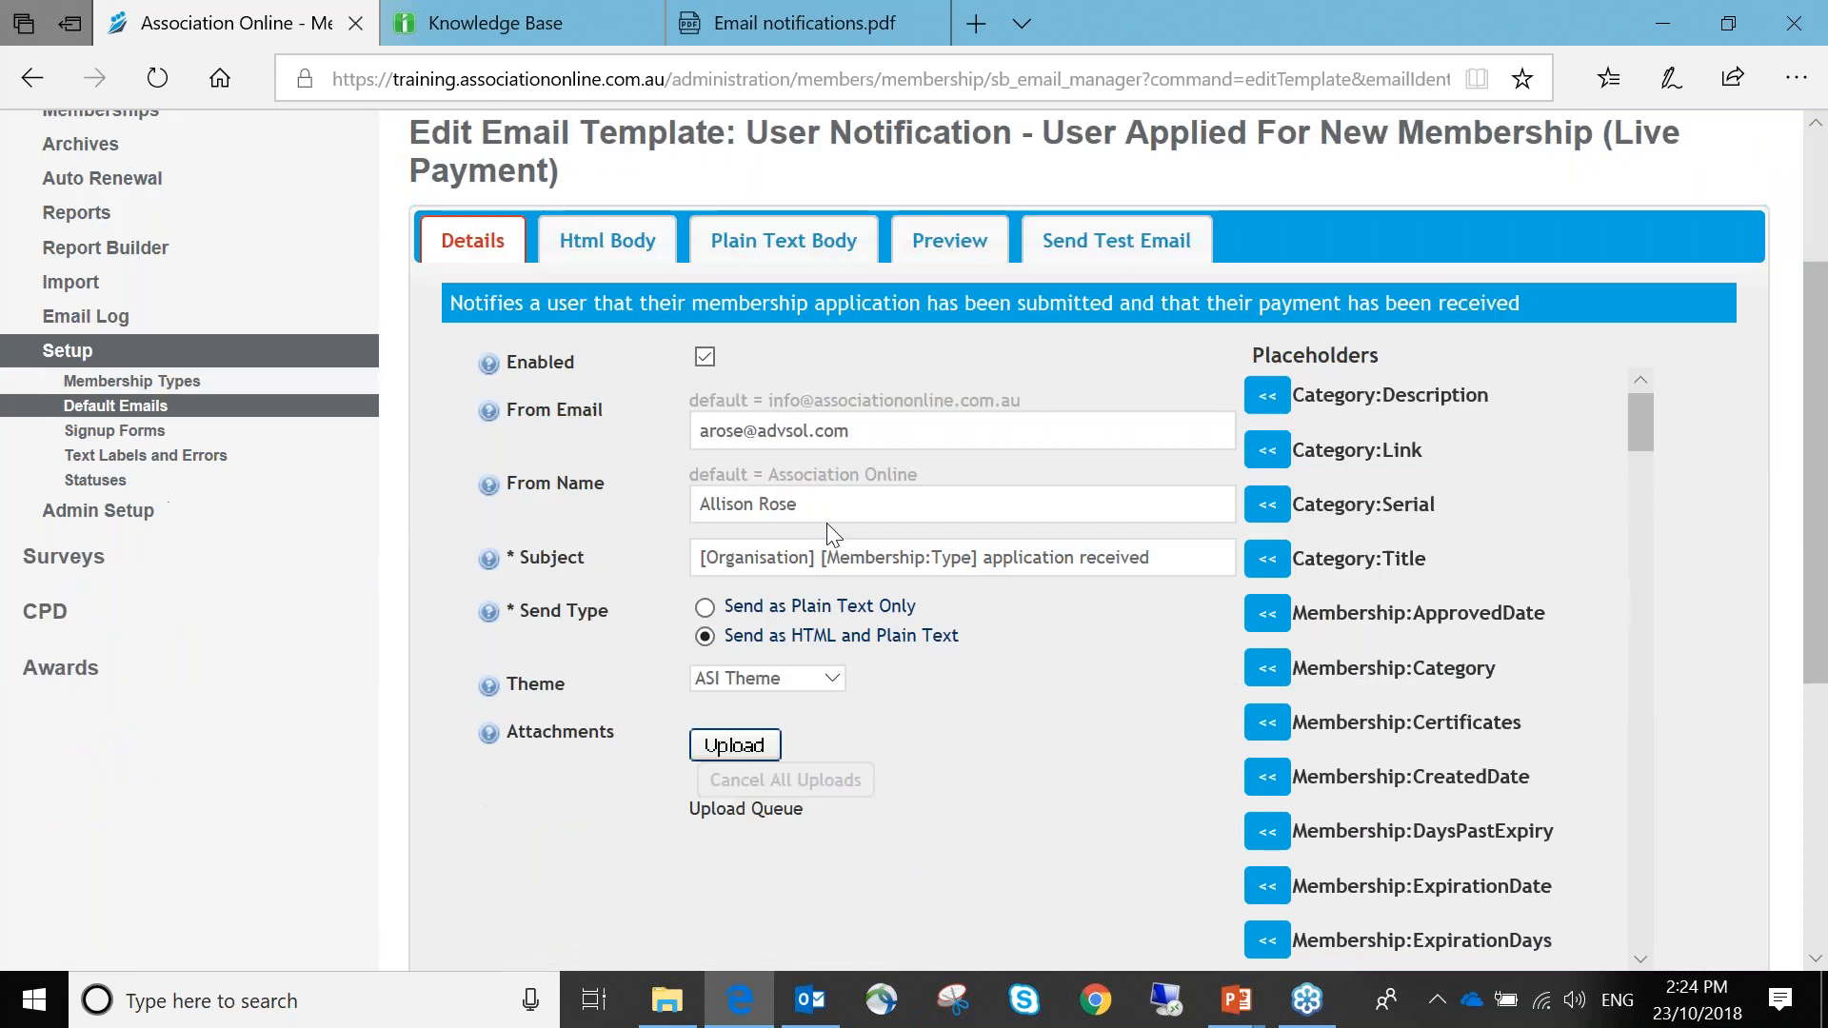
click(831, 238)
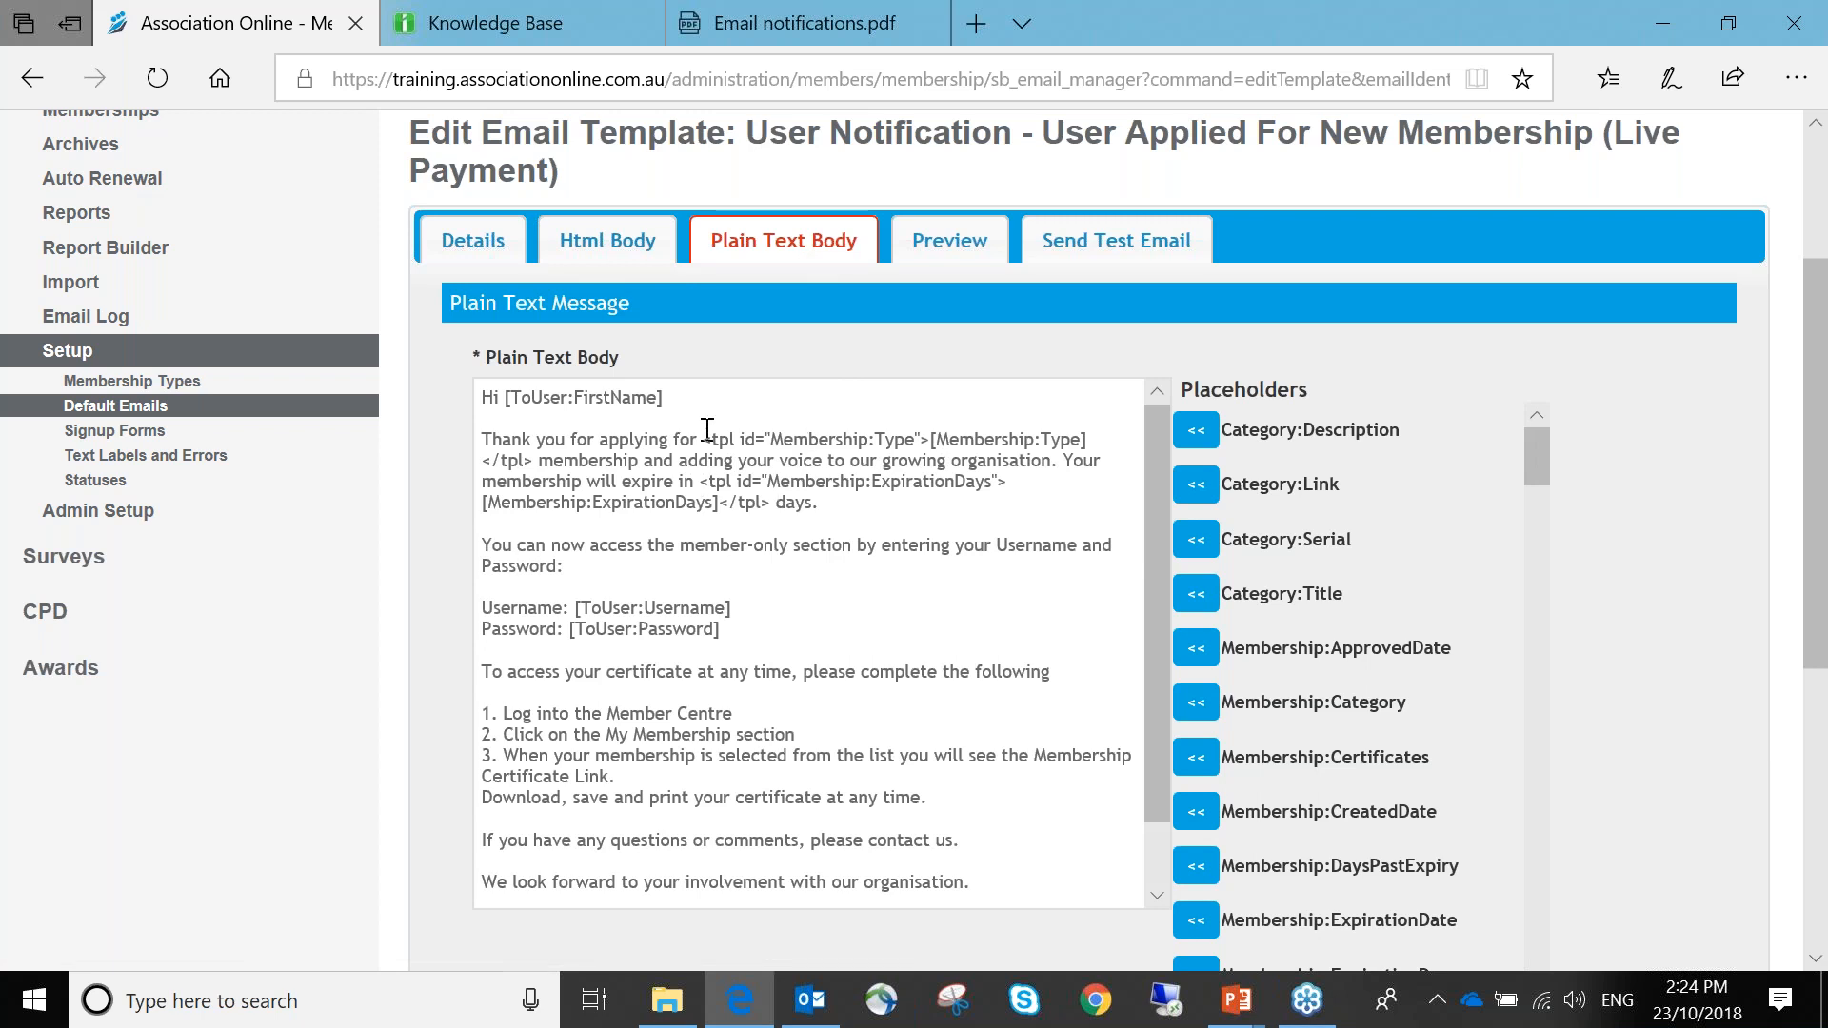
Inspect the Membership:Type and Membership:ExpirationDays placeholders in the plain-text body
drag(704, 438, 936, 440)
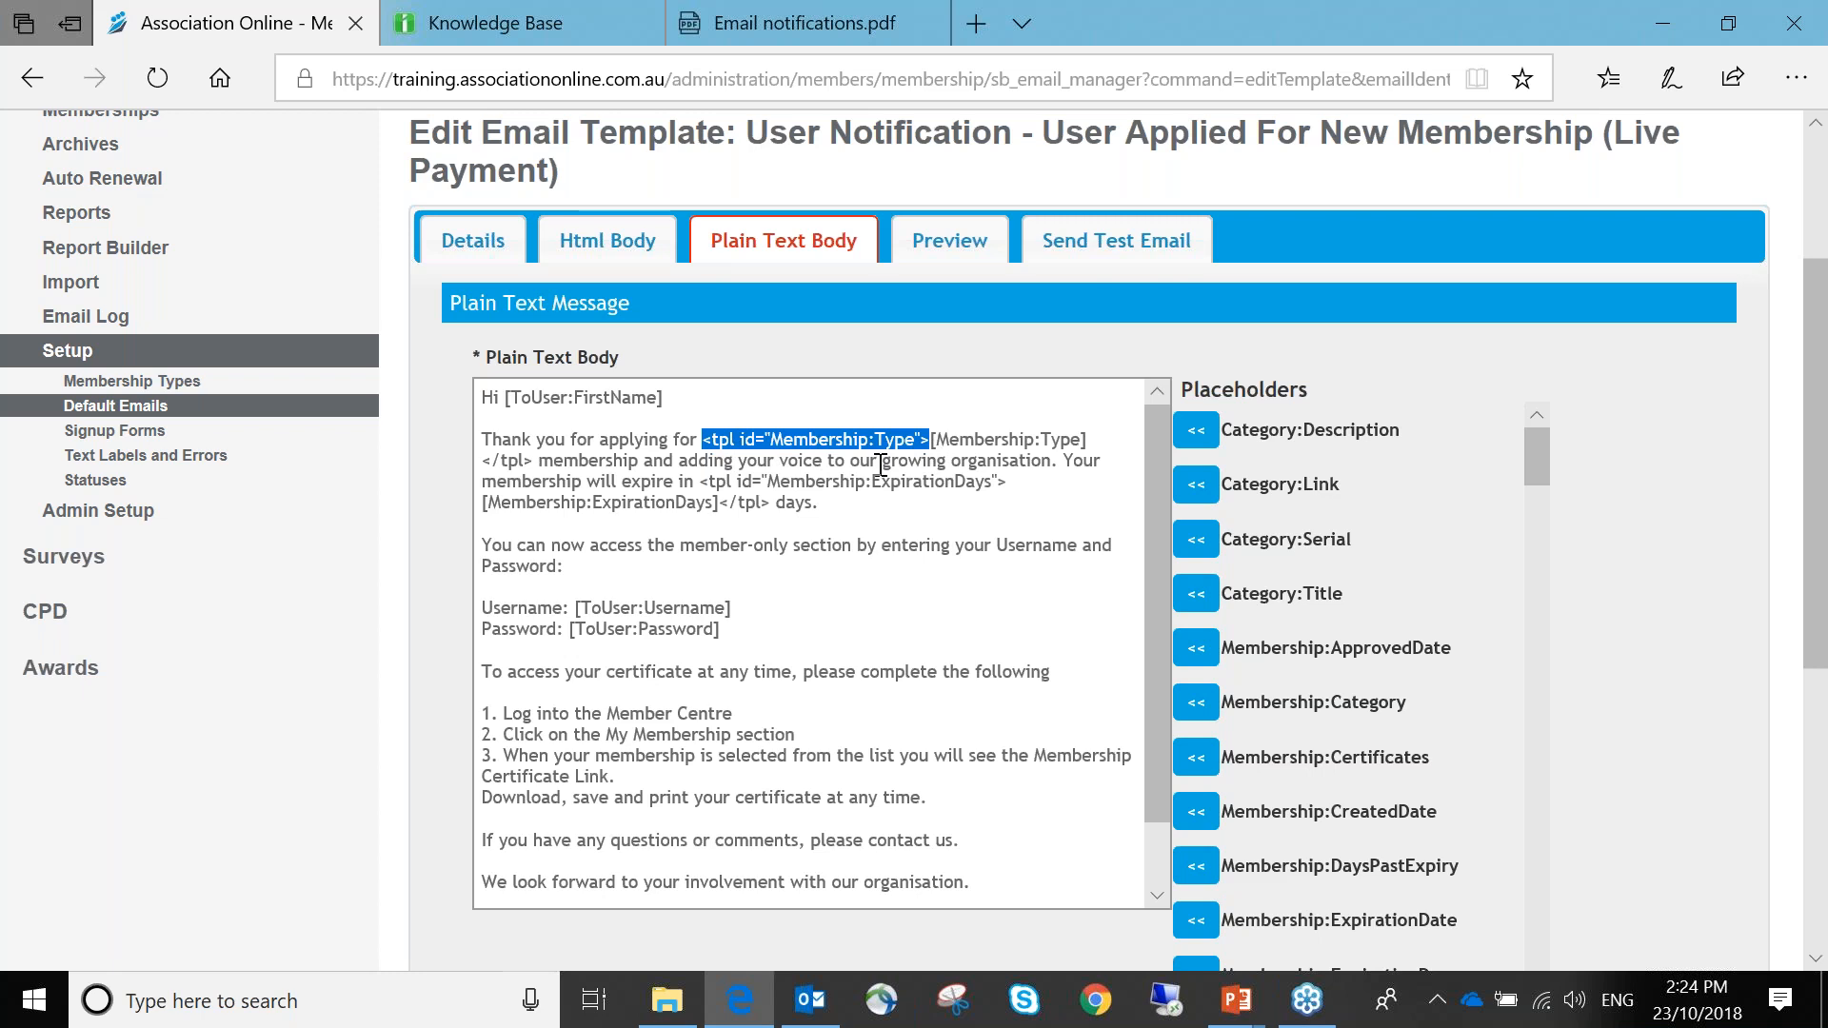
drag(534, 462, 463, 459)
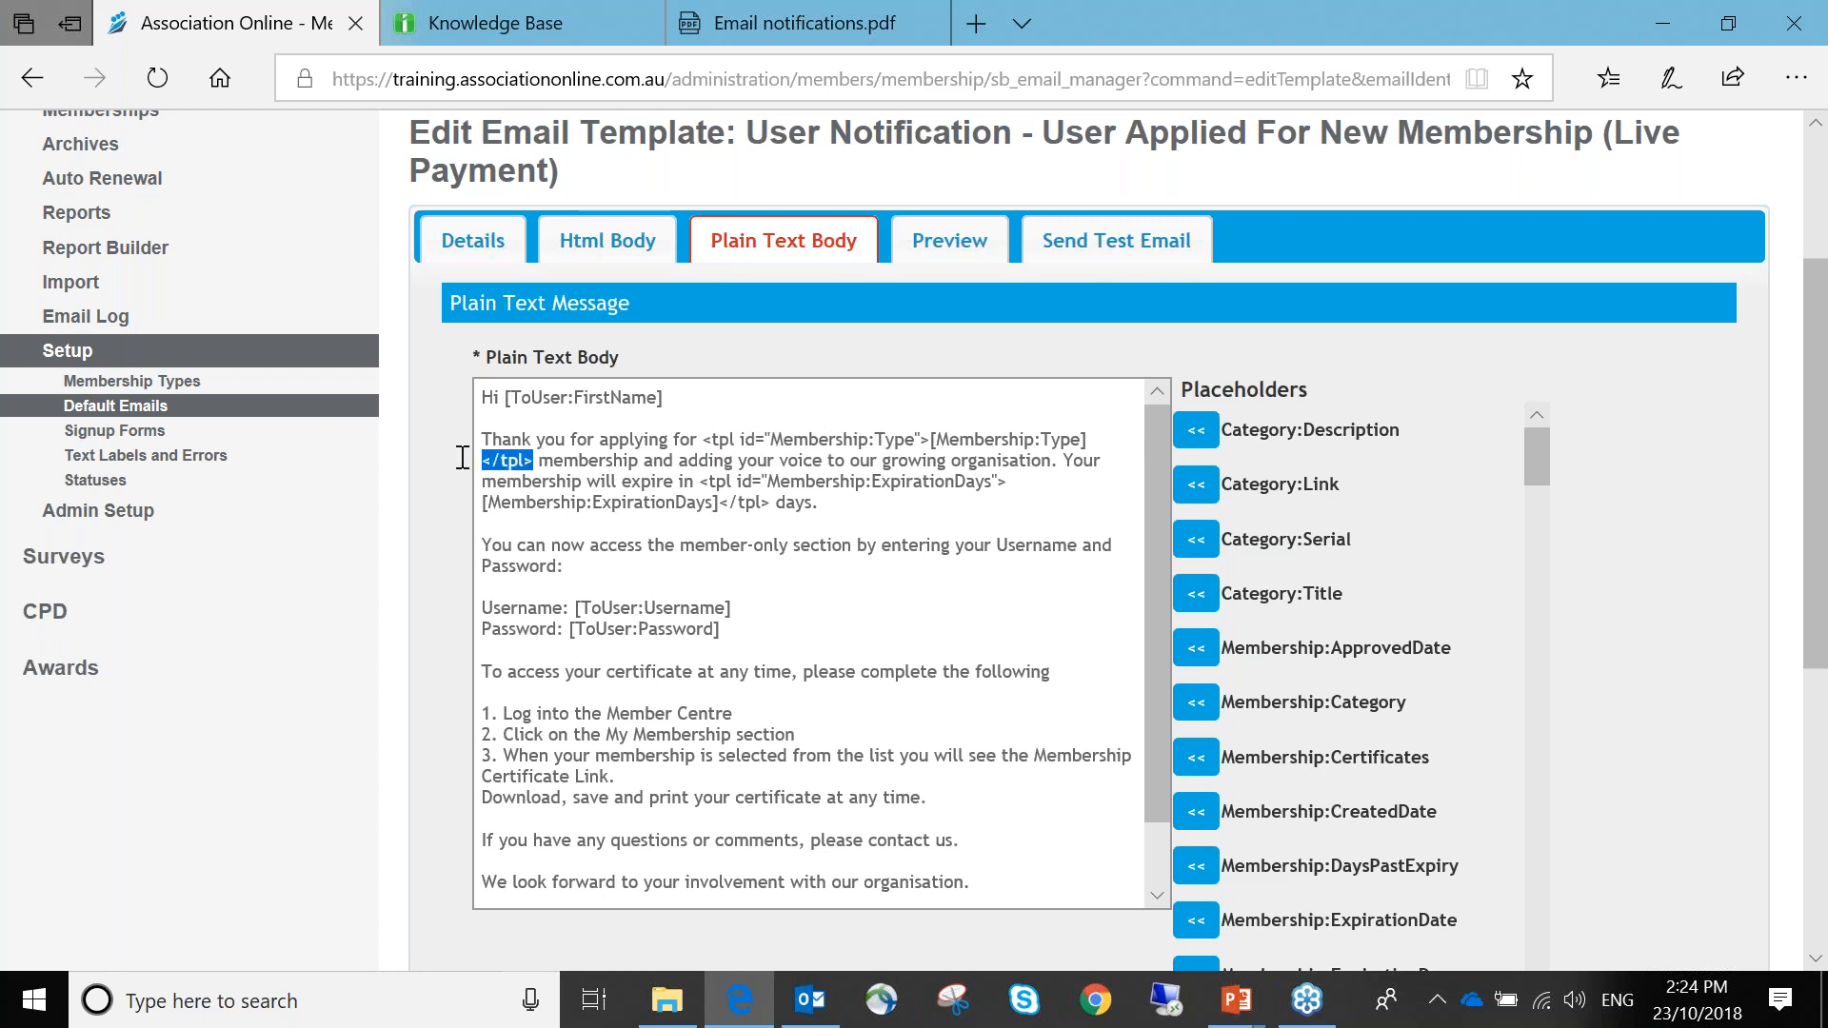
drag(702, 440, 531, 457)
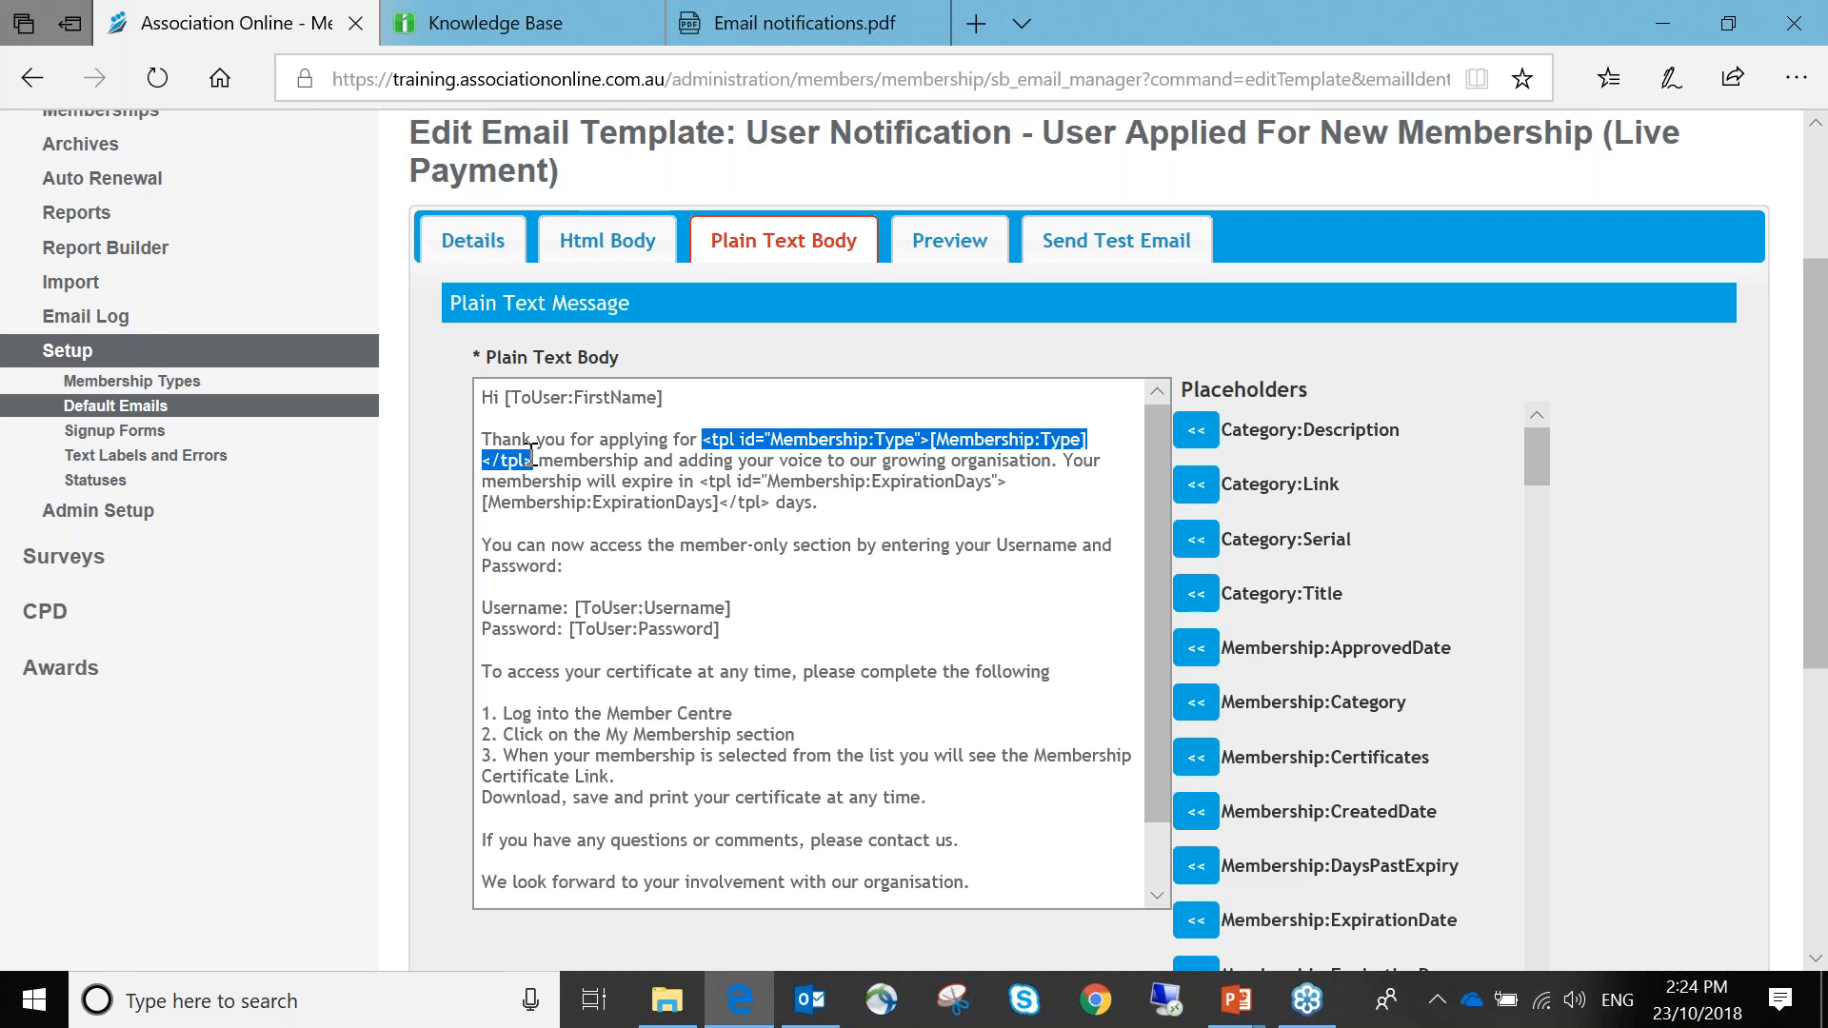
drag(700, 480, 777, 510)
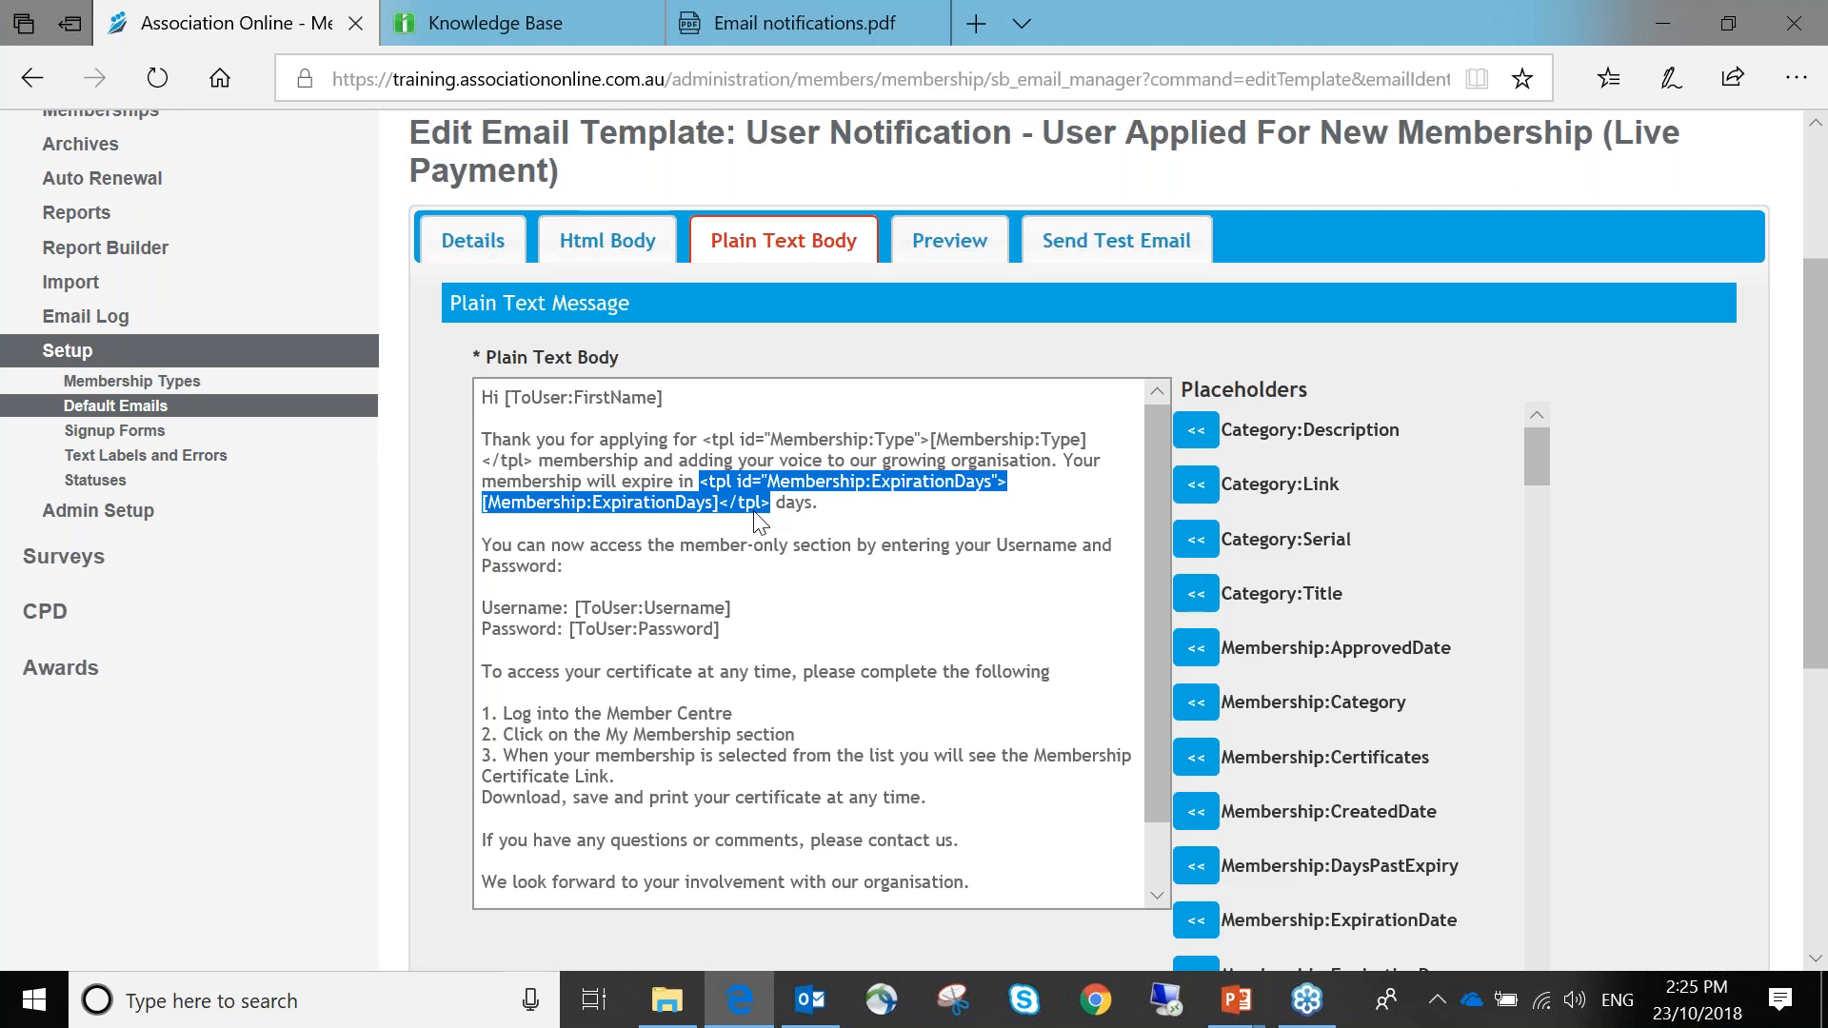
click(776, 707)
Add a new line after 'following' and insert the [Membership:RenewalDate] placeholder there
click(1065, 669)
key(Return)
key(Return)
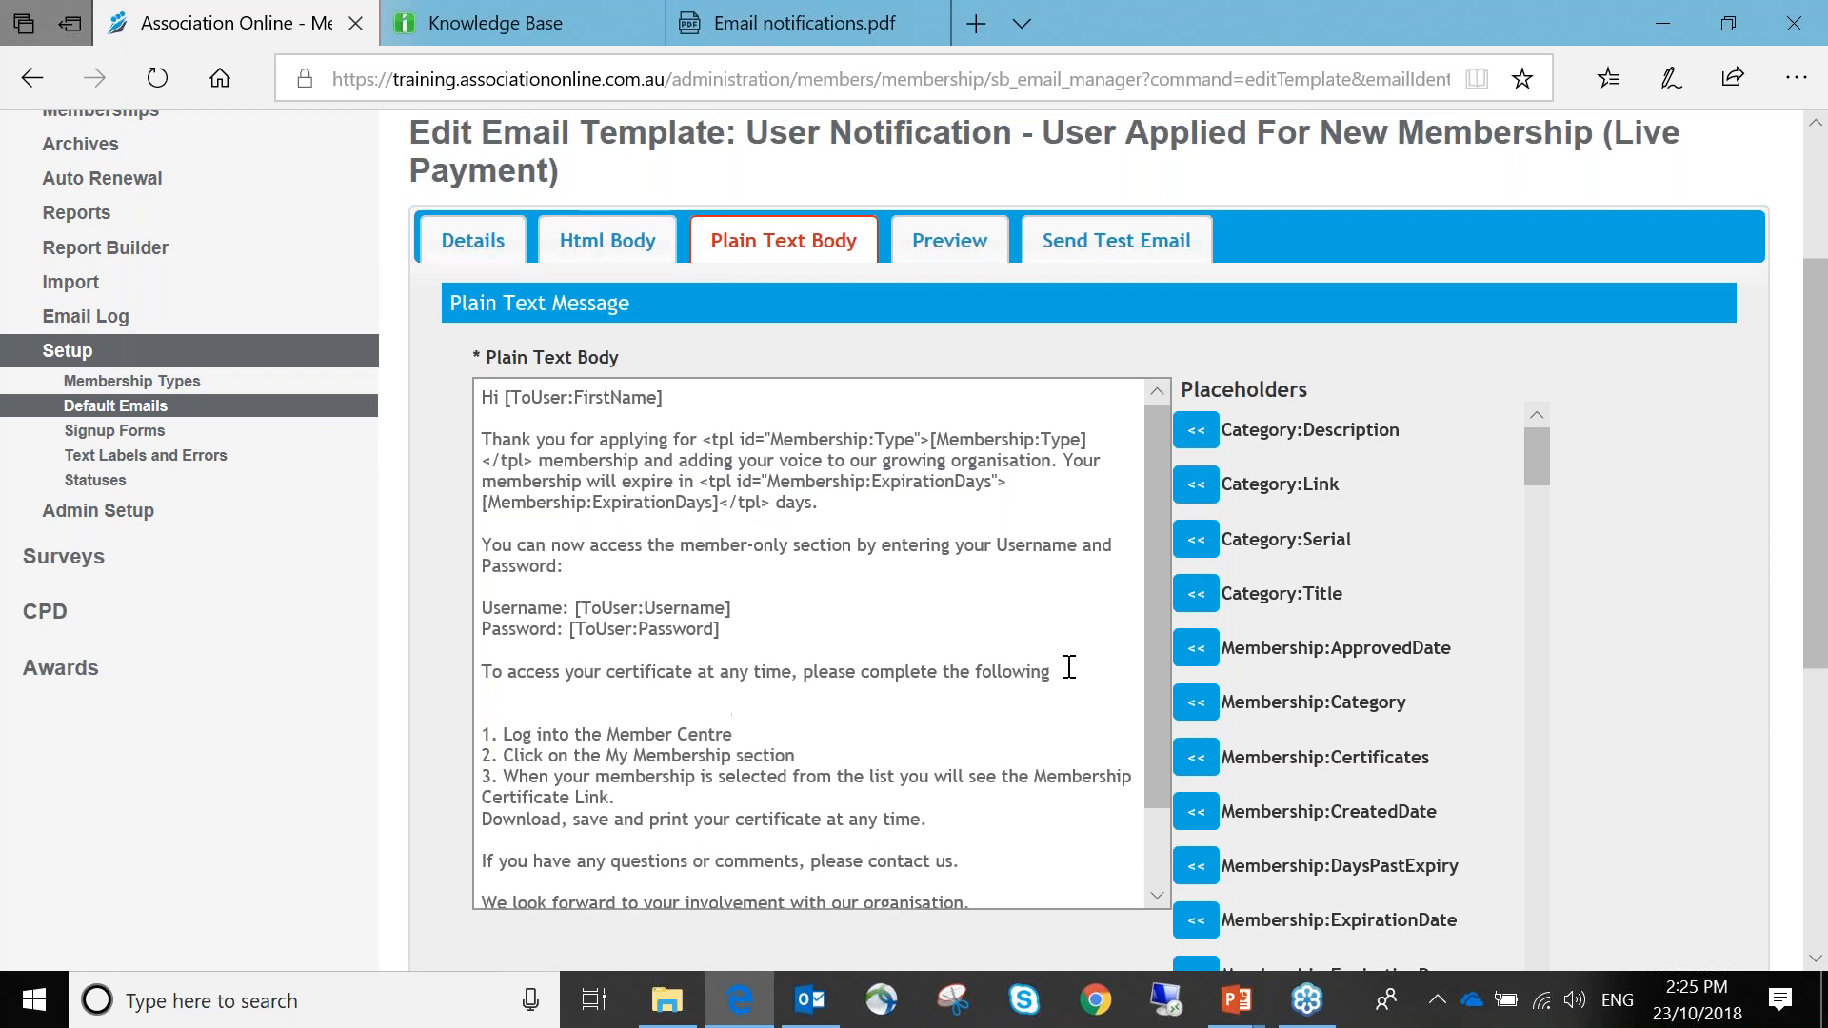
scroll(1352, 628, down, 1)
scroll(1352, 628, down, 5)
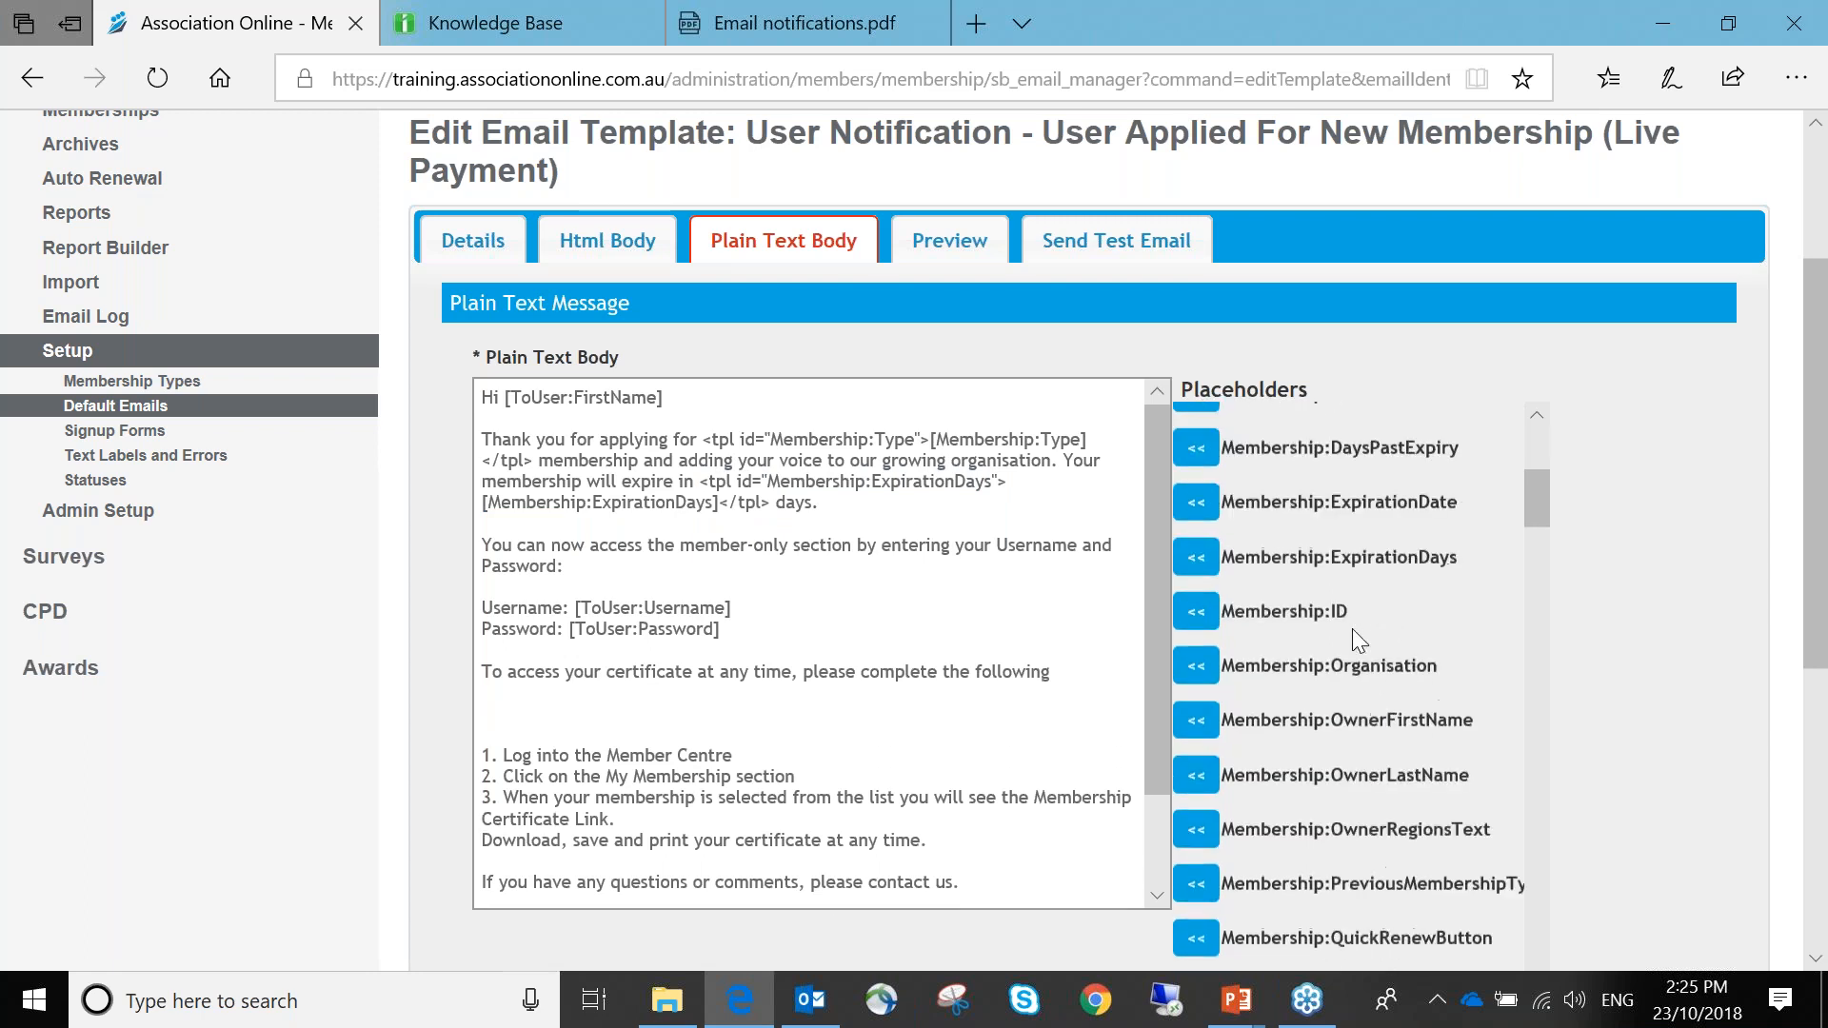
scroll(1344, 535, down, 8)
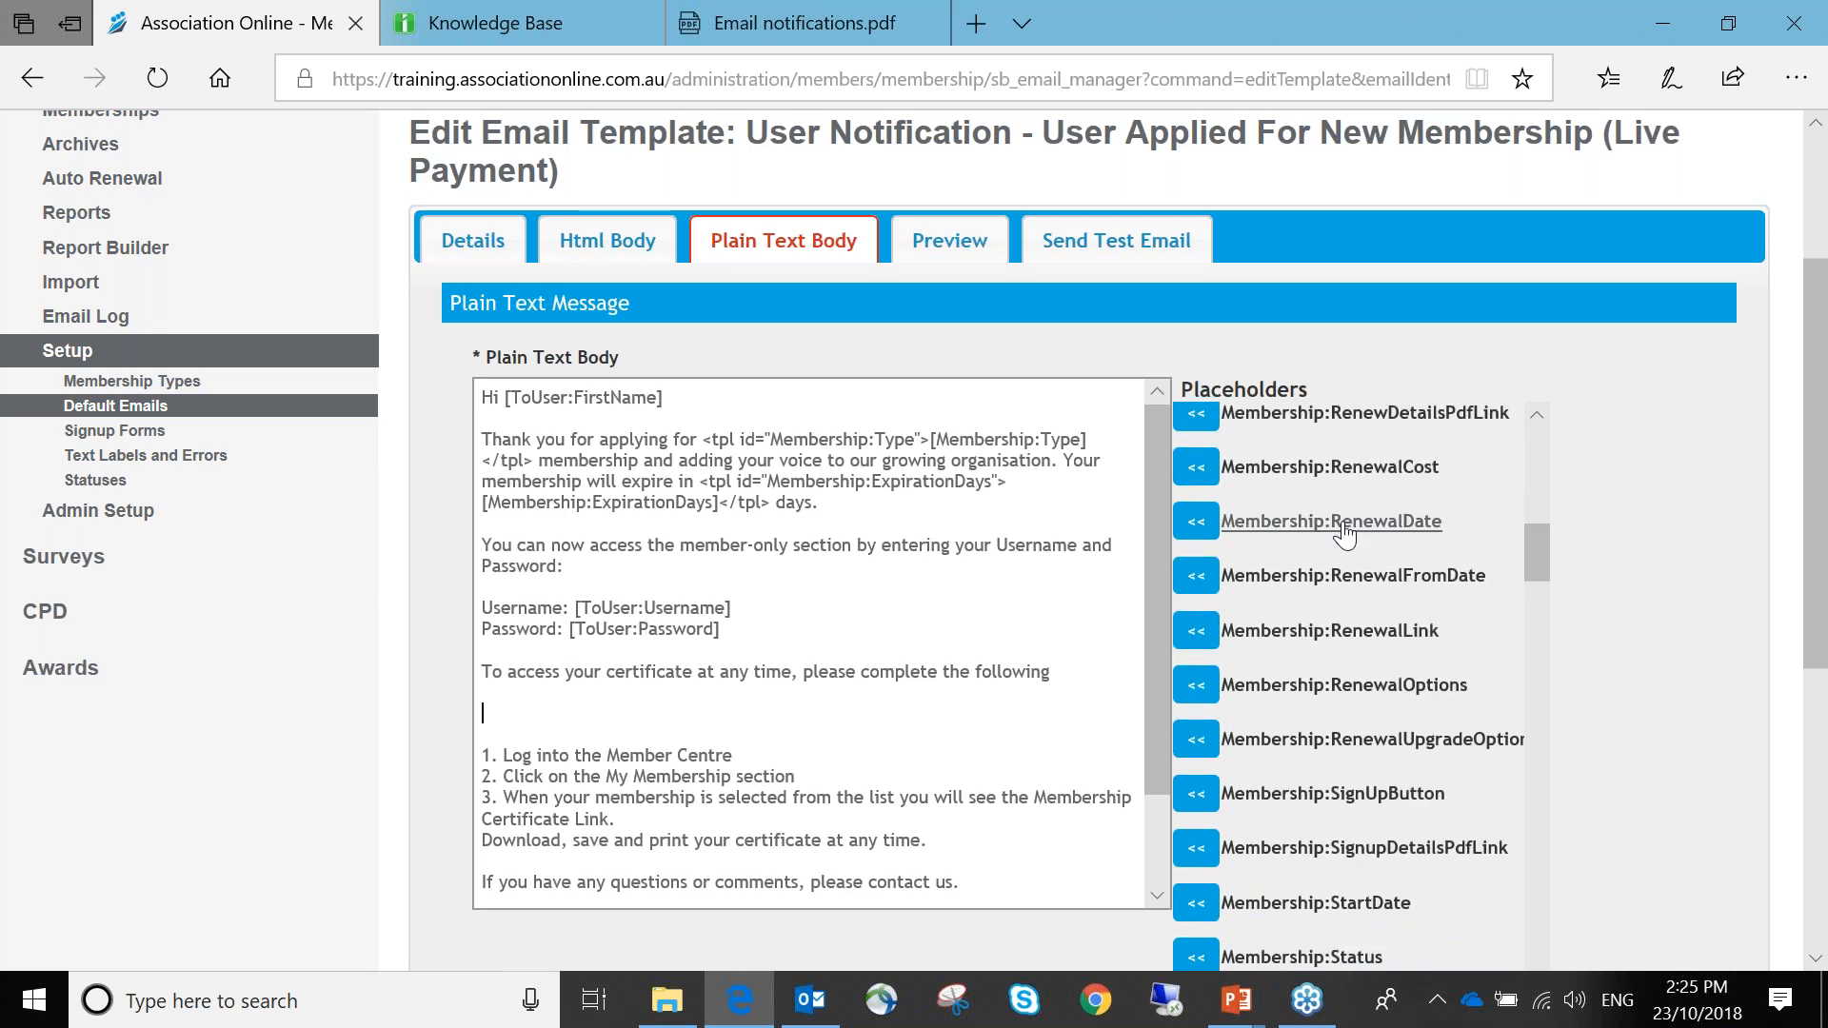
click(1343, 525)
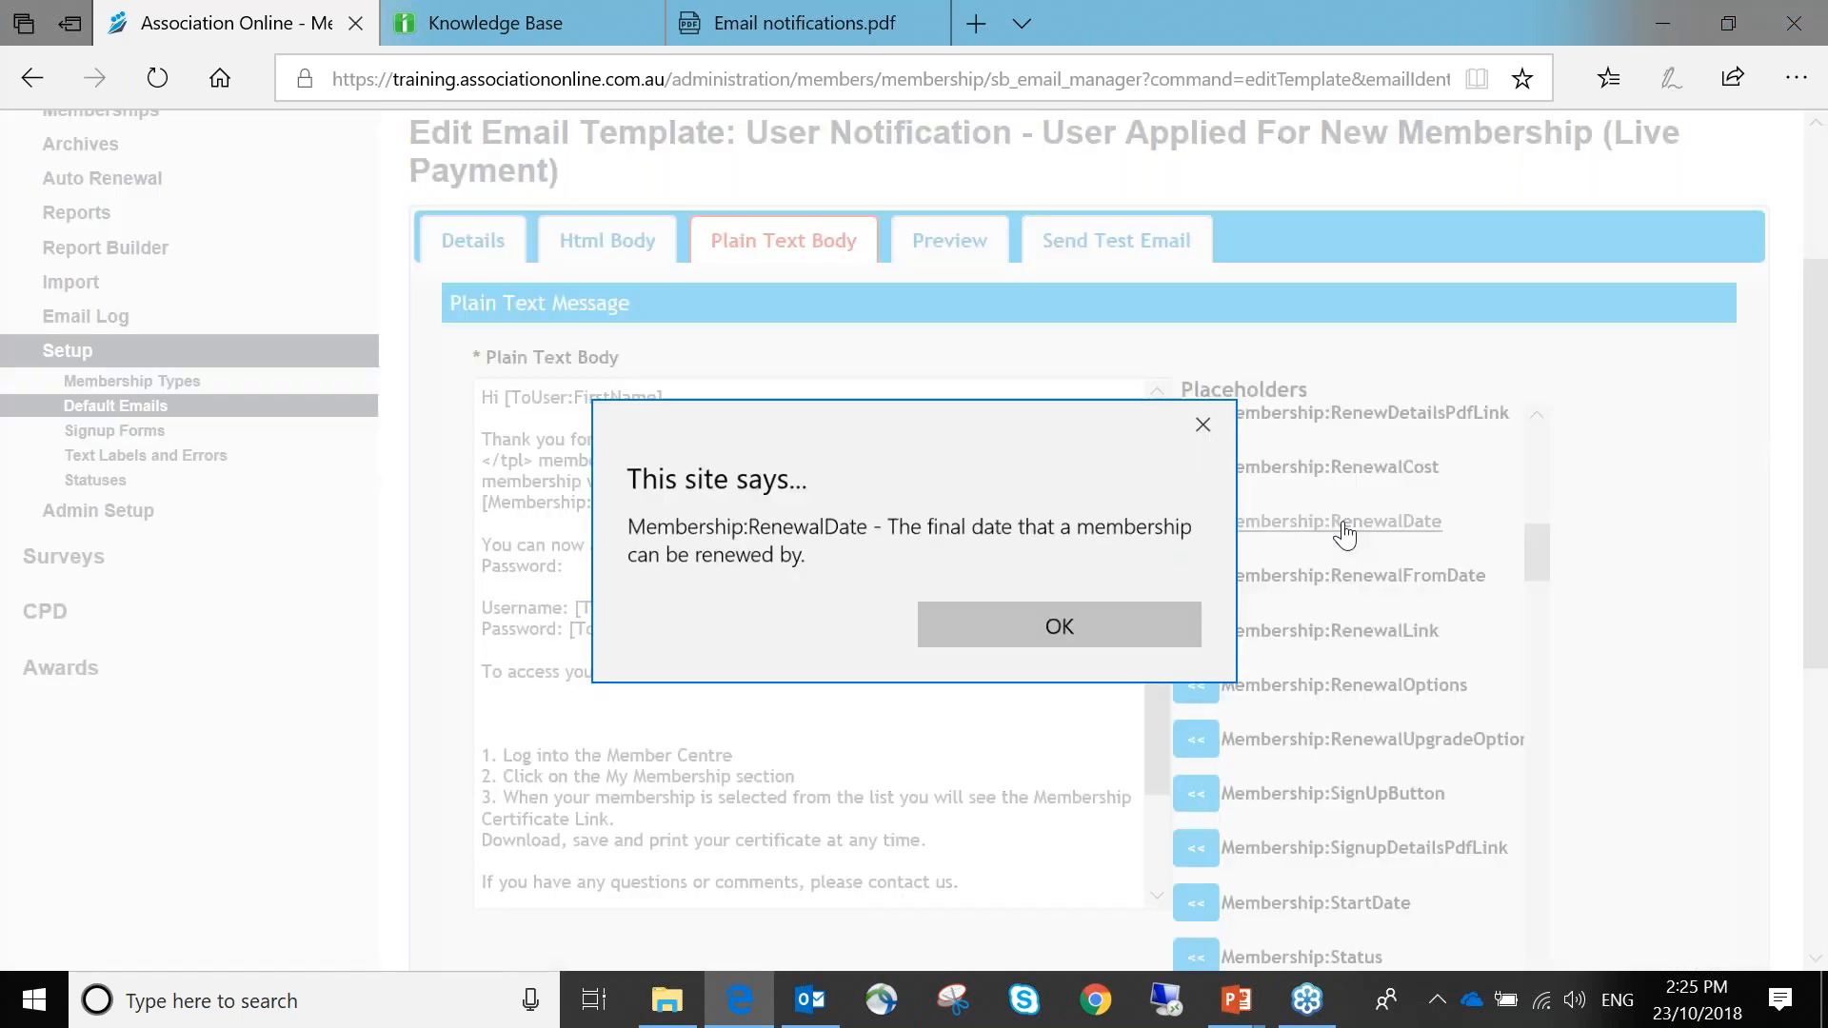
click(1155, 628)
click(1195, 521)
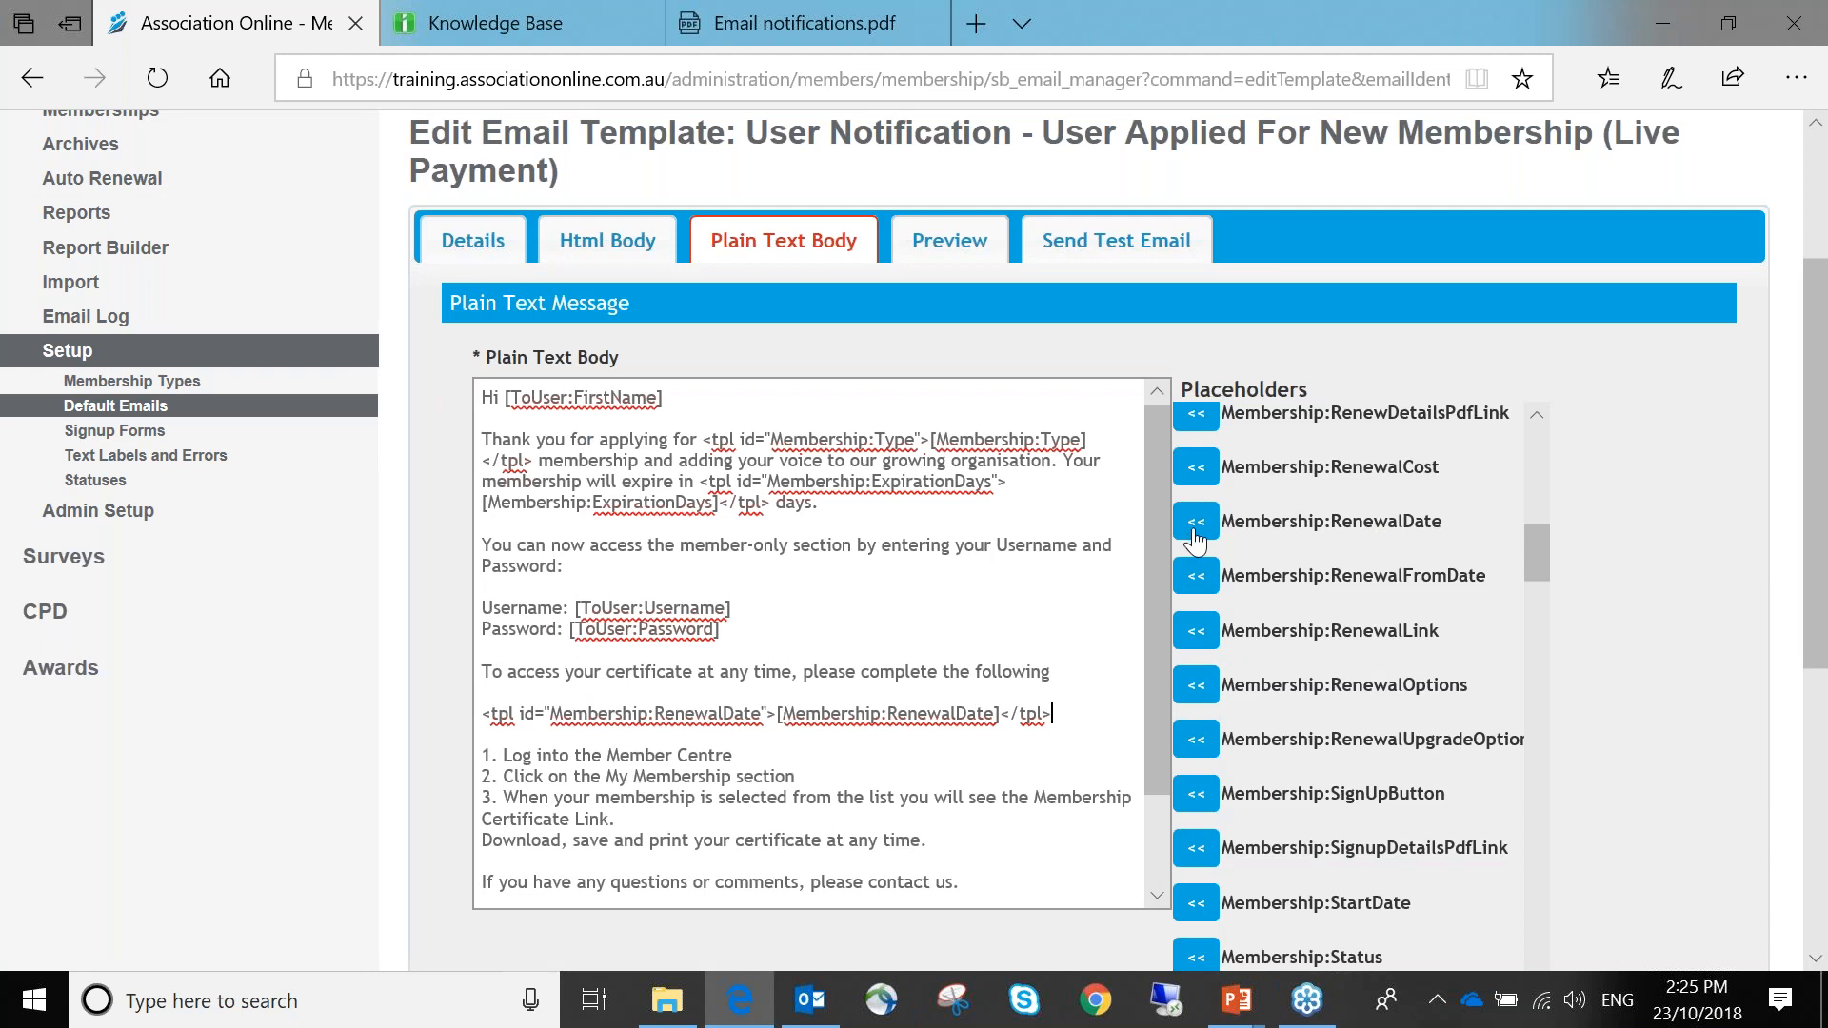
click(484, 713)
drag(482, 713, 1051, 713)
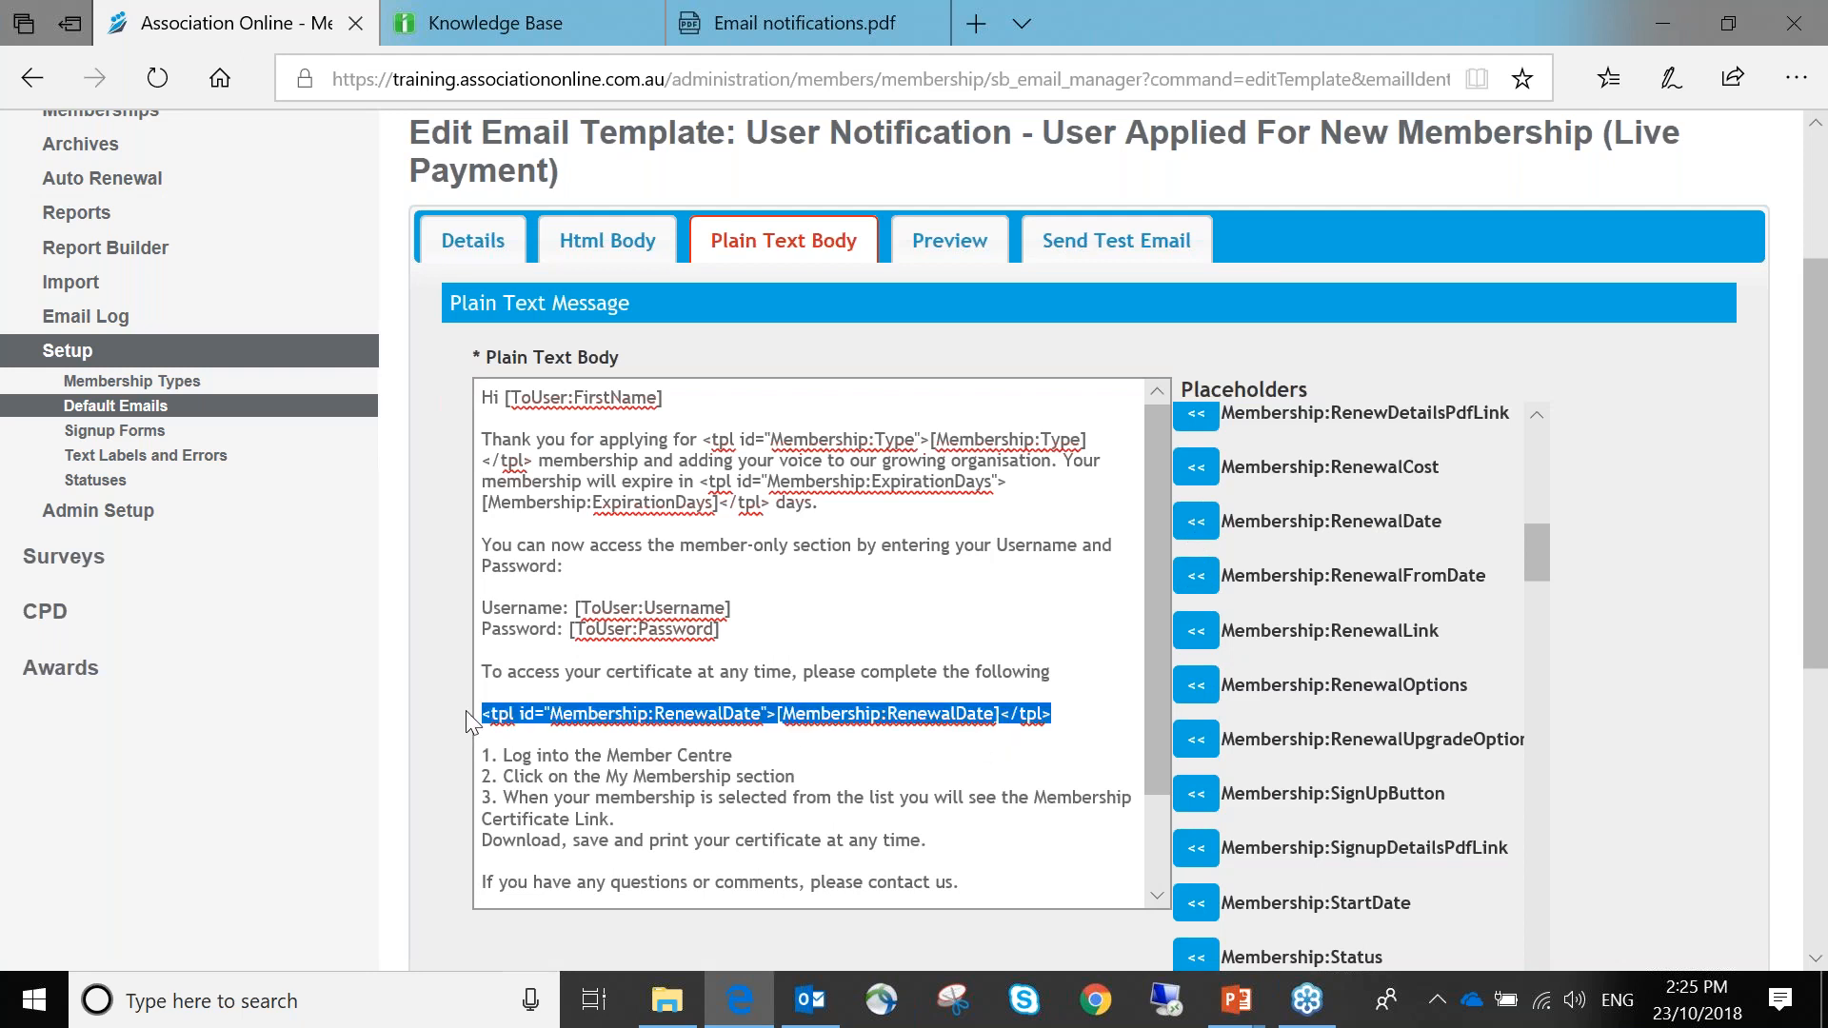
click(1083, 725)
Preview the plain message to confirm the renewal date renders as 1st Jan 2011
click(956, 249)
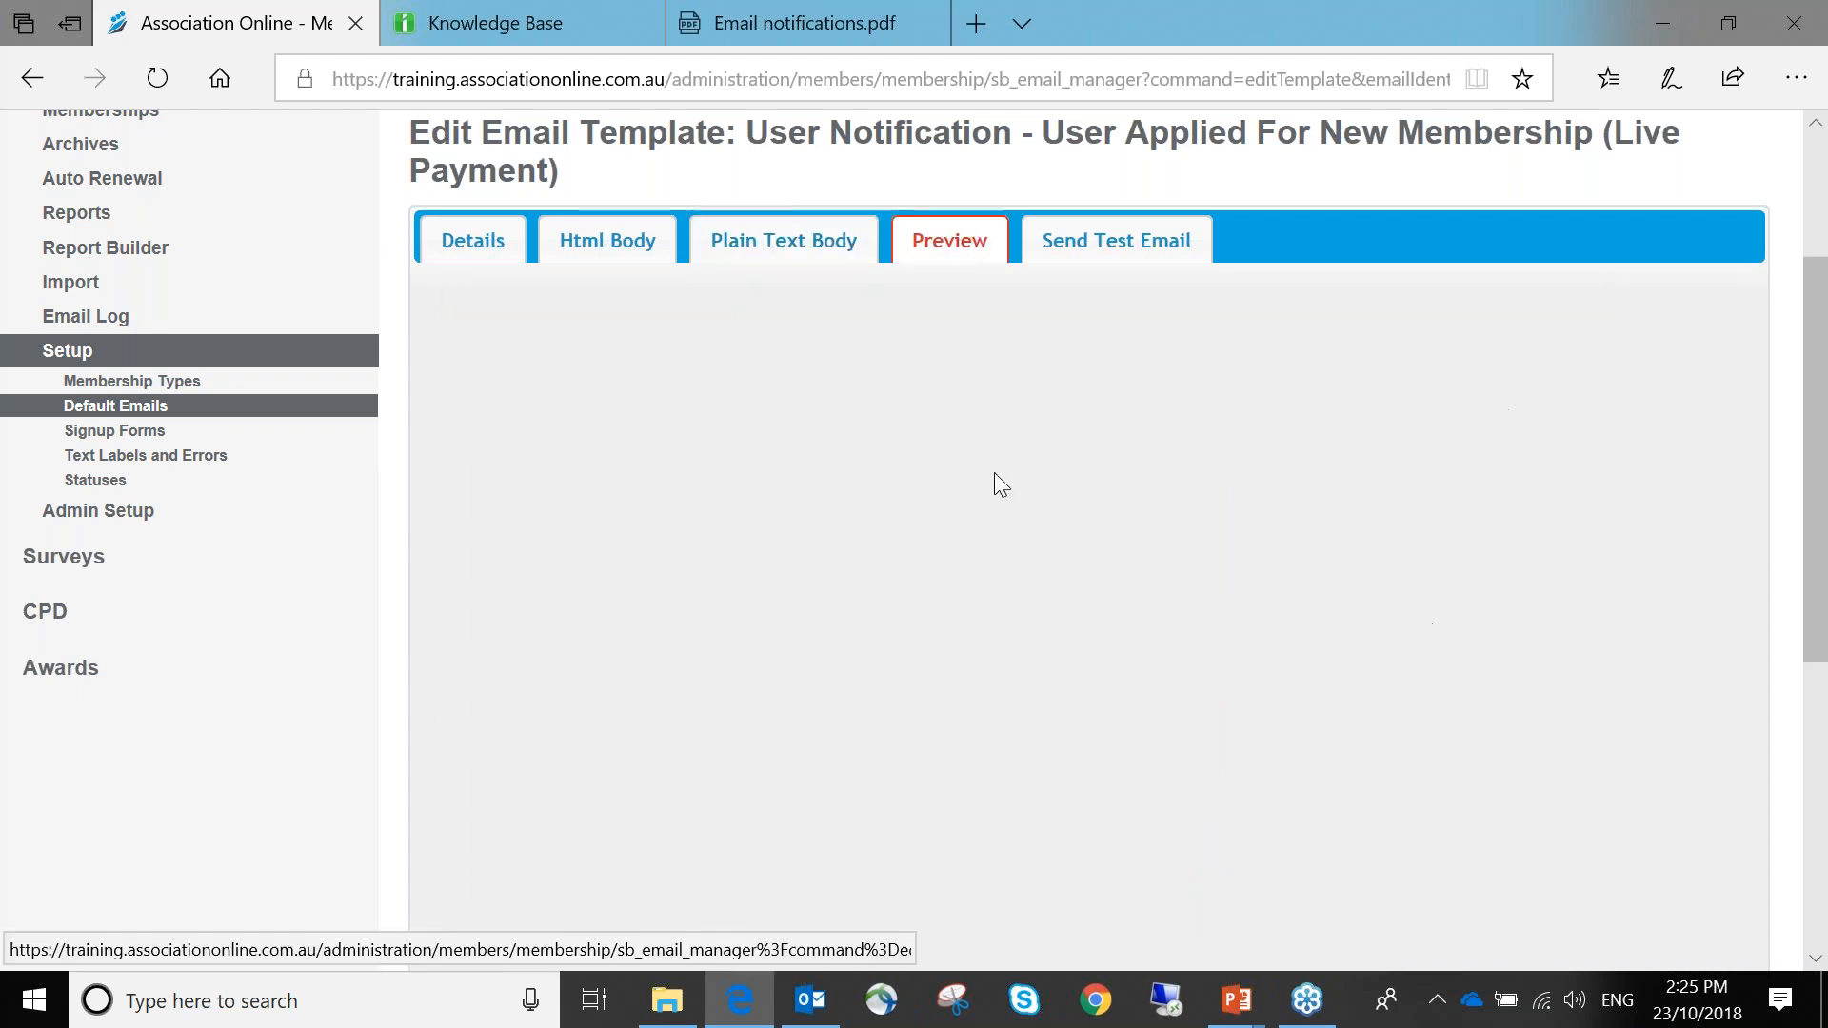
scroll(1129, 556, down, 10)
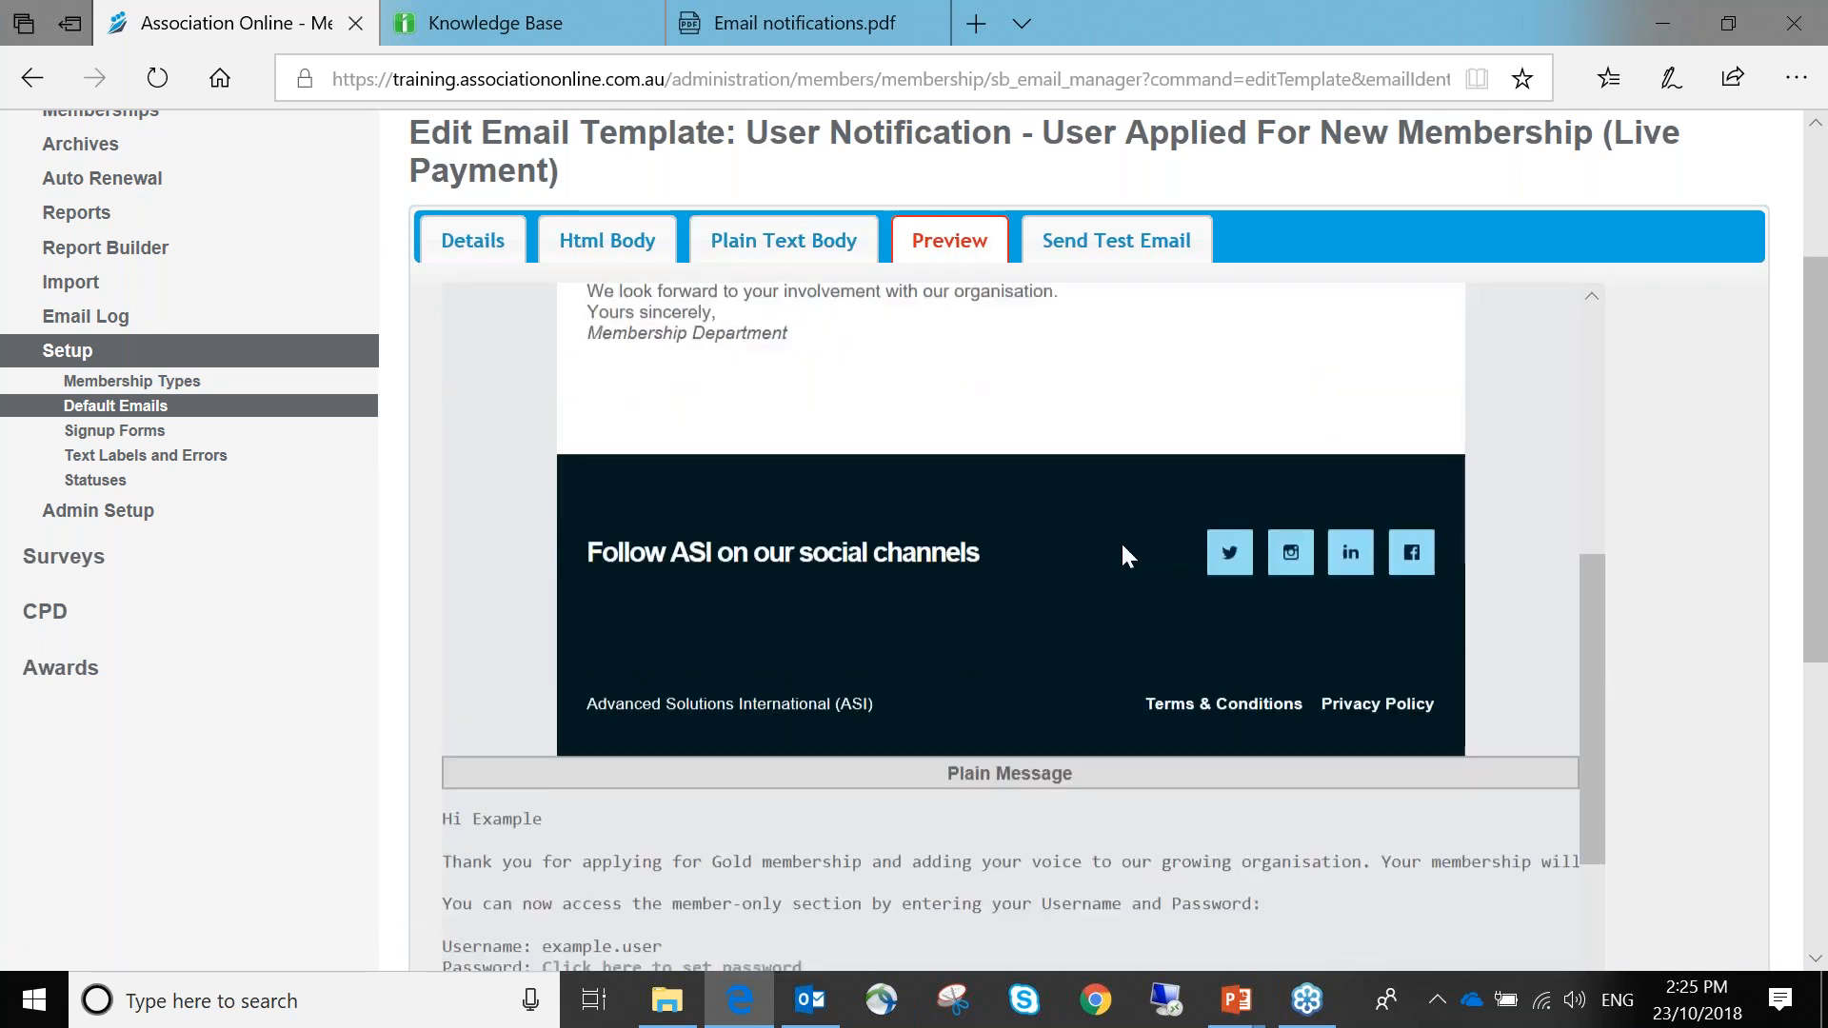
scroll(1129, 555, down, 3)
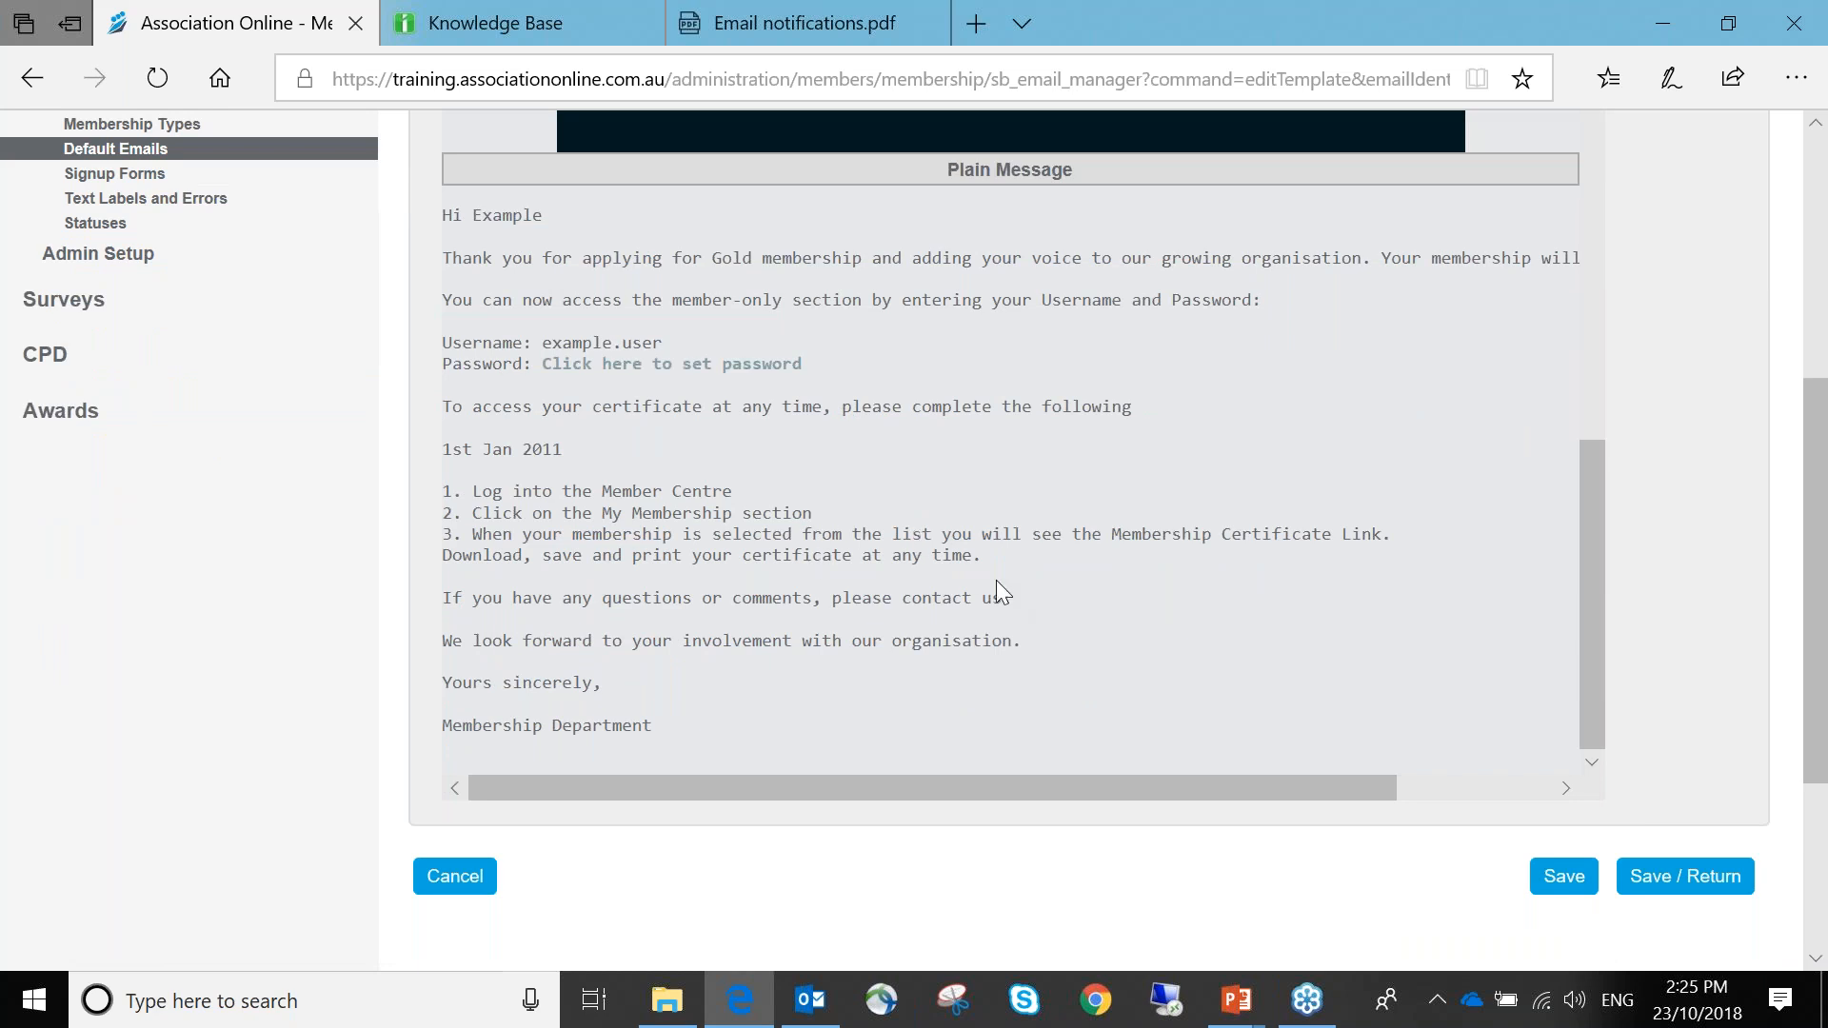
scroll(996, 580, up, 2)
scroll(883, 537, up, 10)
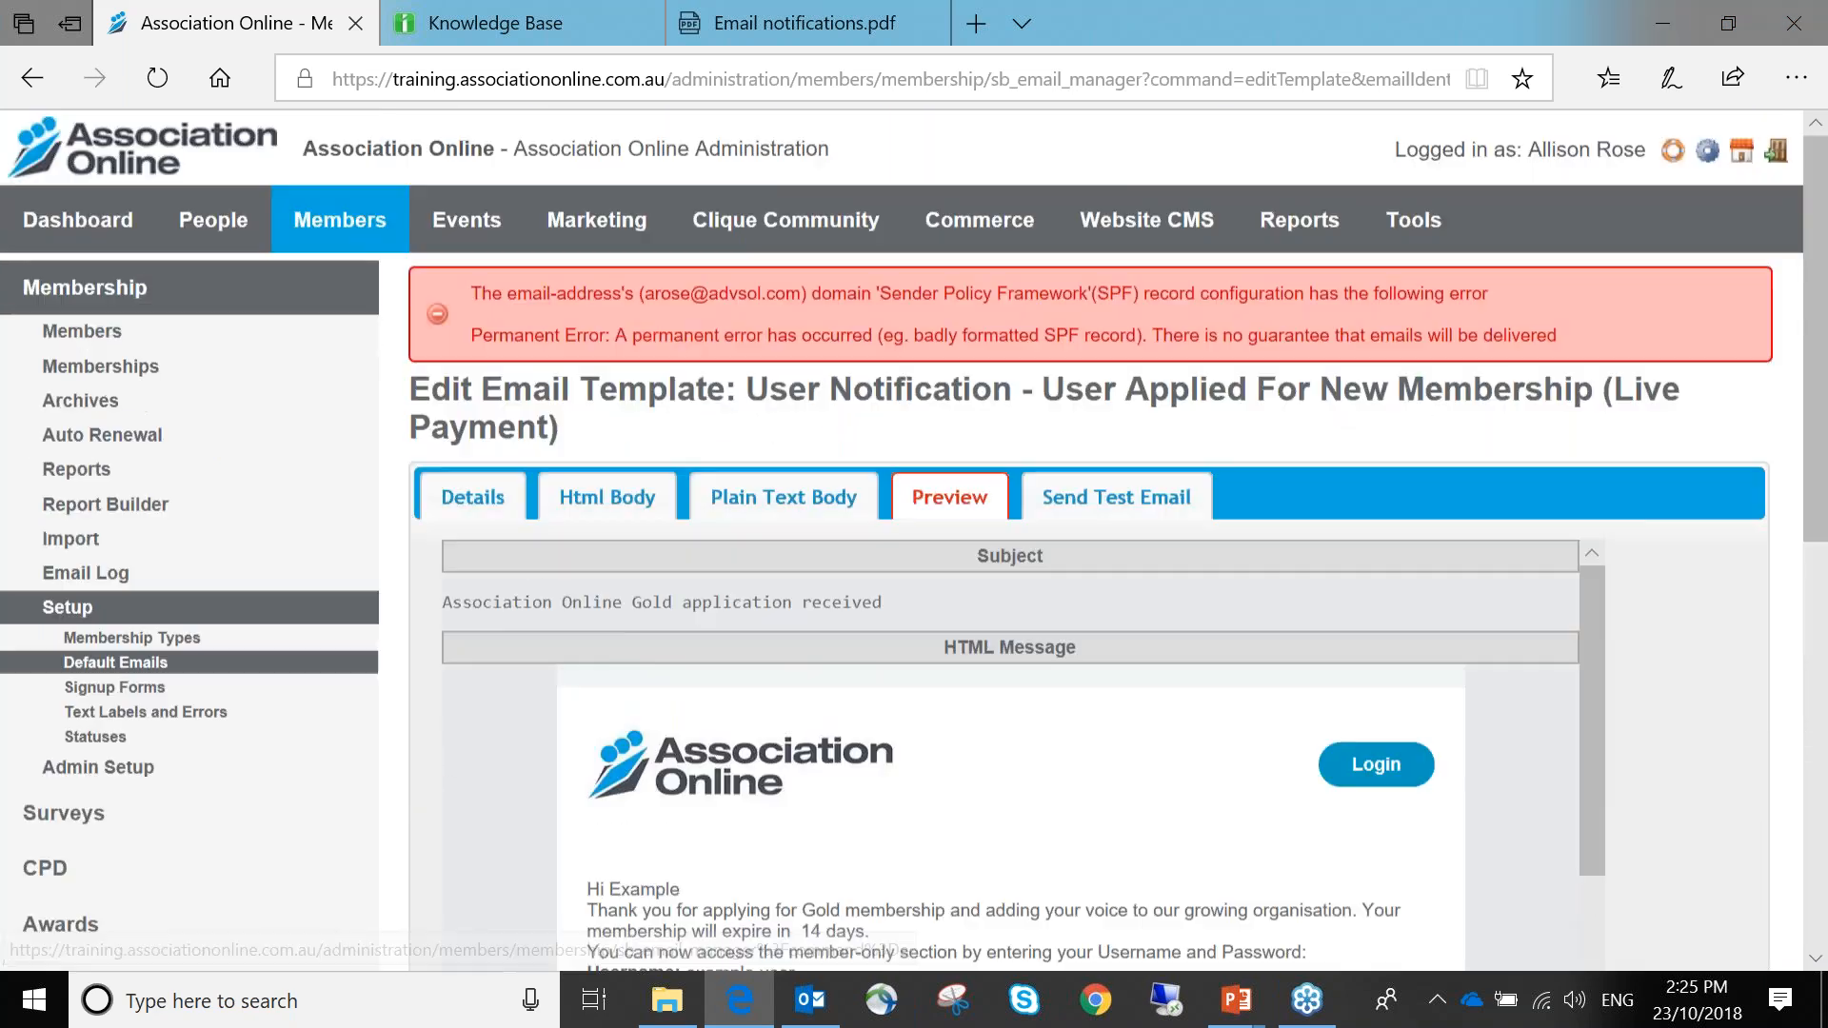
Return to the Plain Text Body and save the template
click(764, 507)
scroll(1698, 670, down, 4)
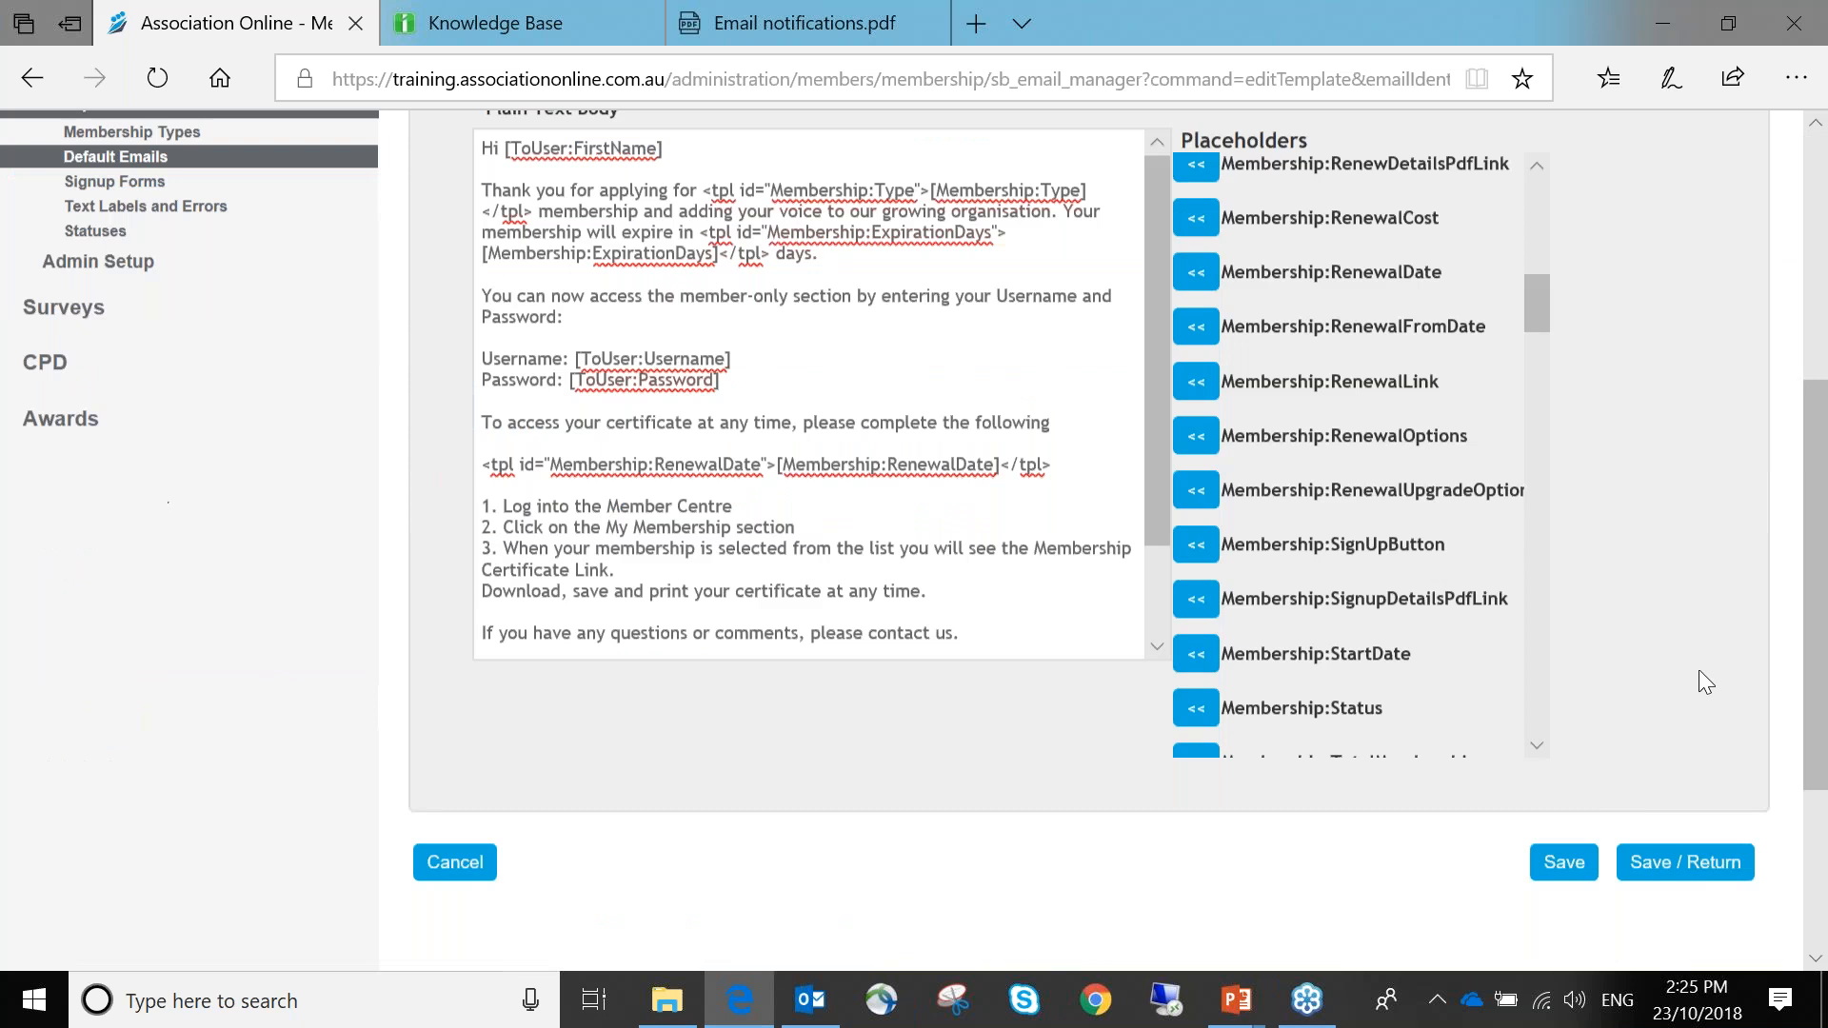
click(1566, 866)
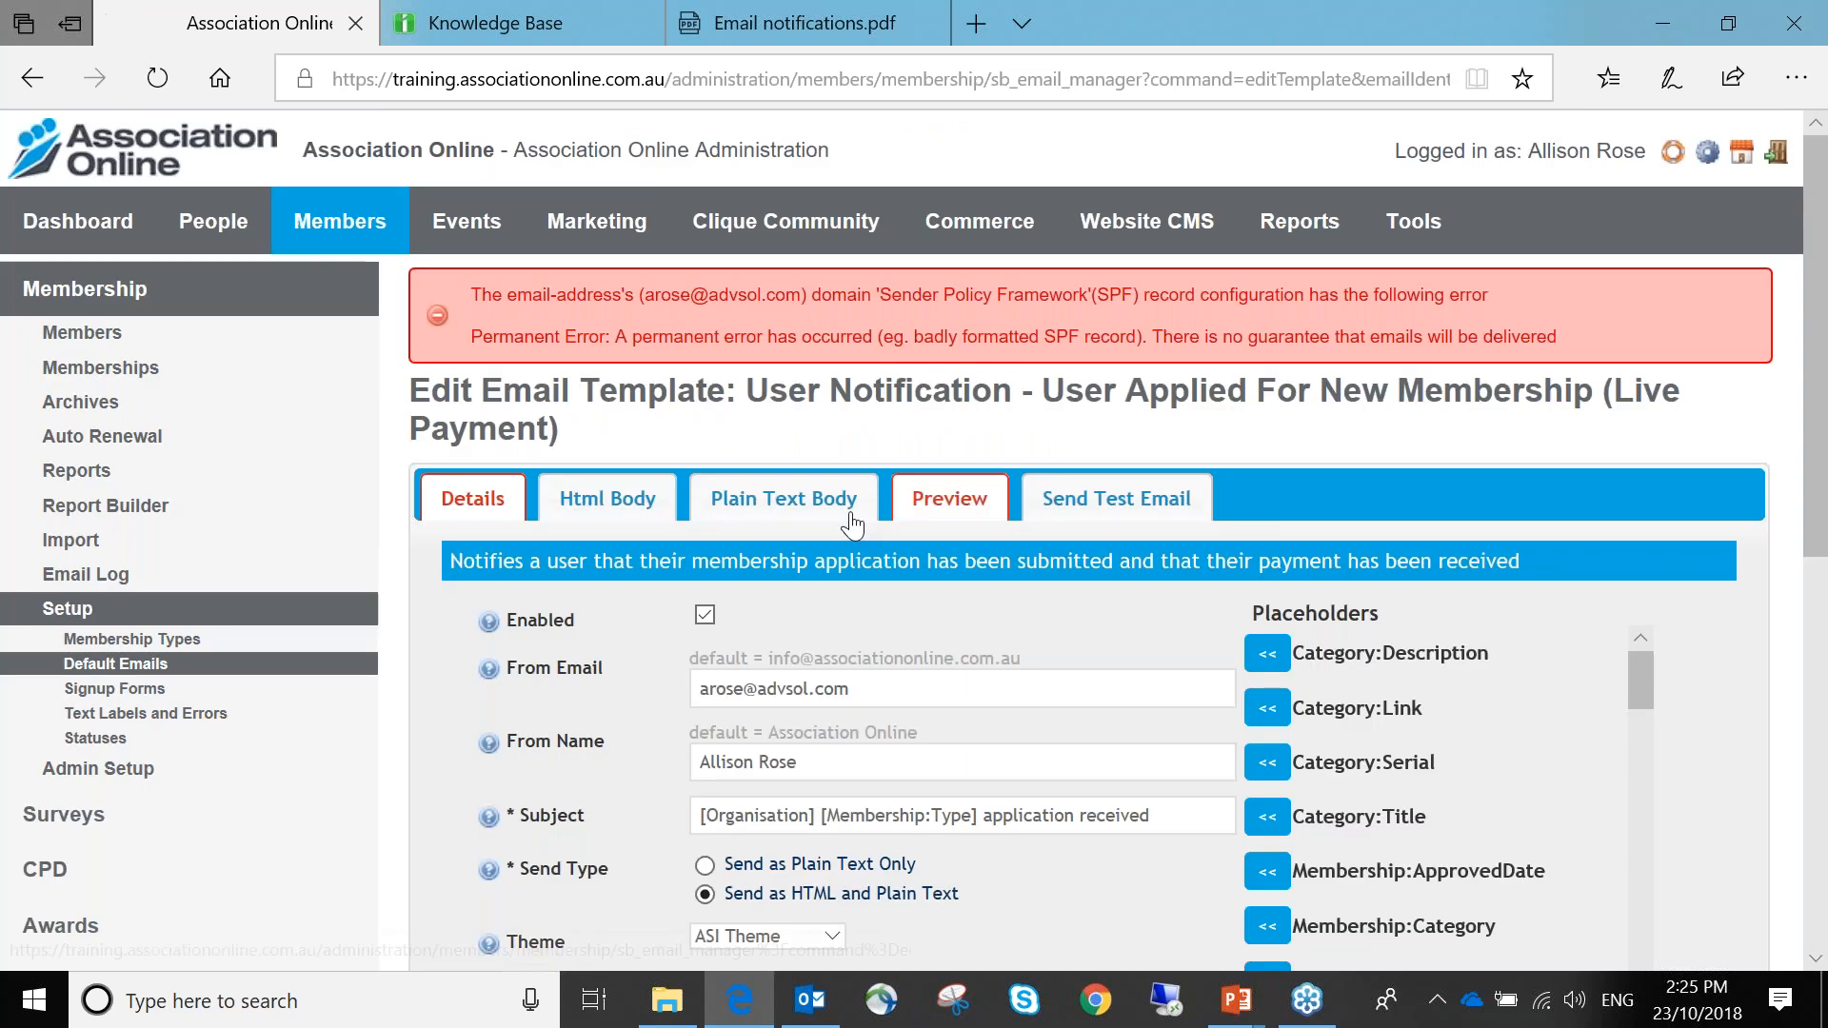
Type 'Your membership renewal date is:' on a new line after 'following.' and save
click(867, 509)
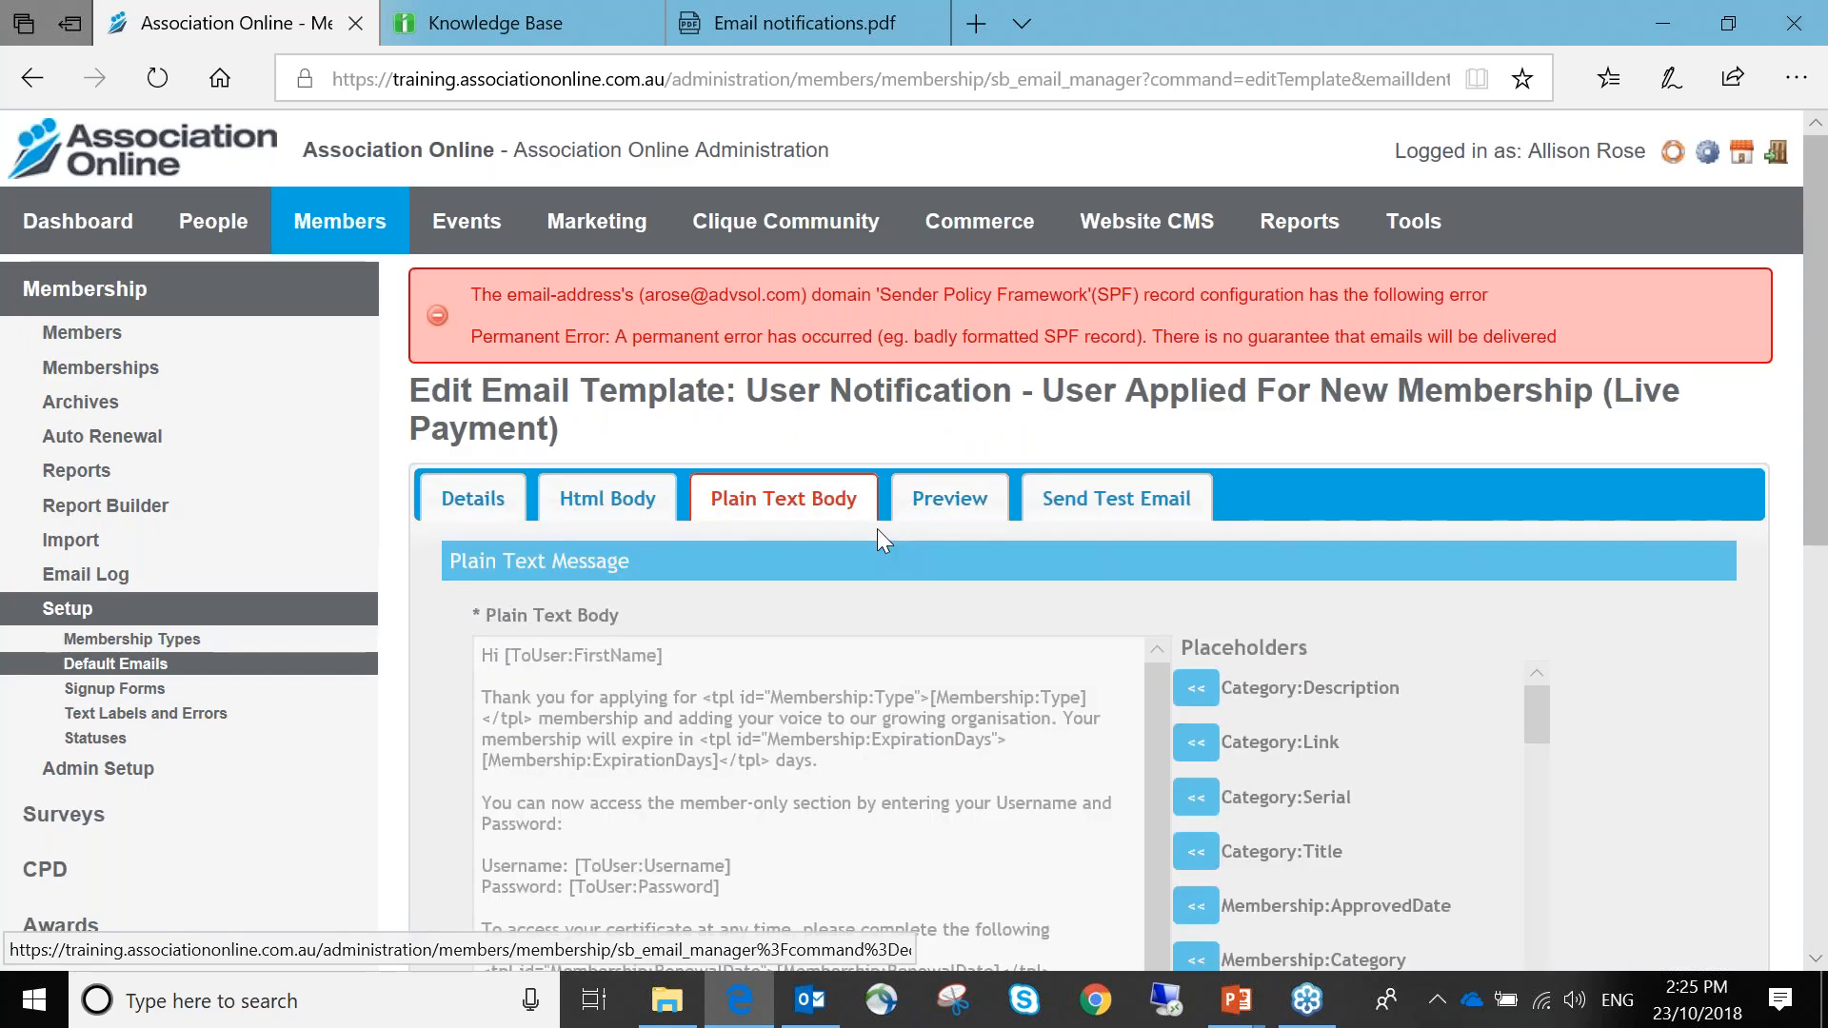
scroll(877, 528, down, 5)
click(1086, 178)
text(.)
key(Return)
key(Return)
text(Your memberhsi)
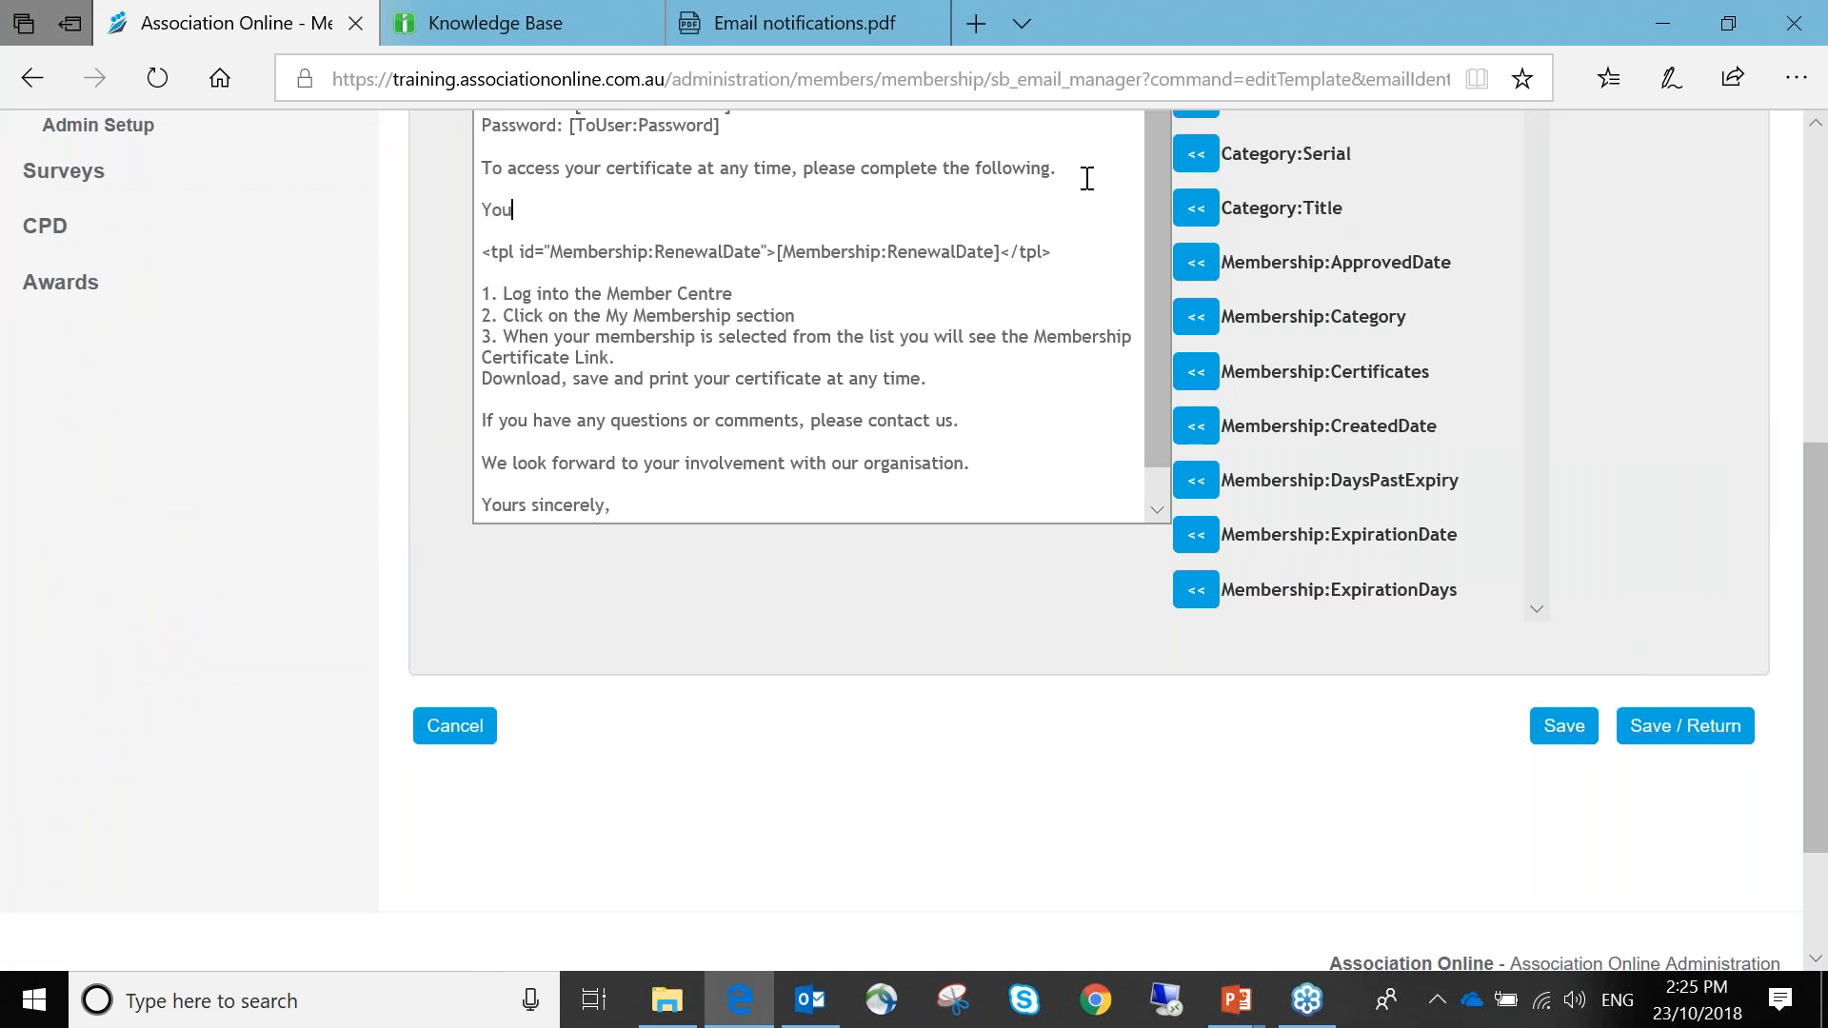
key(BackSpace)
key(BackSpace)
key(BackSpace)
text(ship renw)
key(BackSpace)
text(ewal date is:)
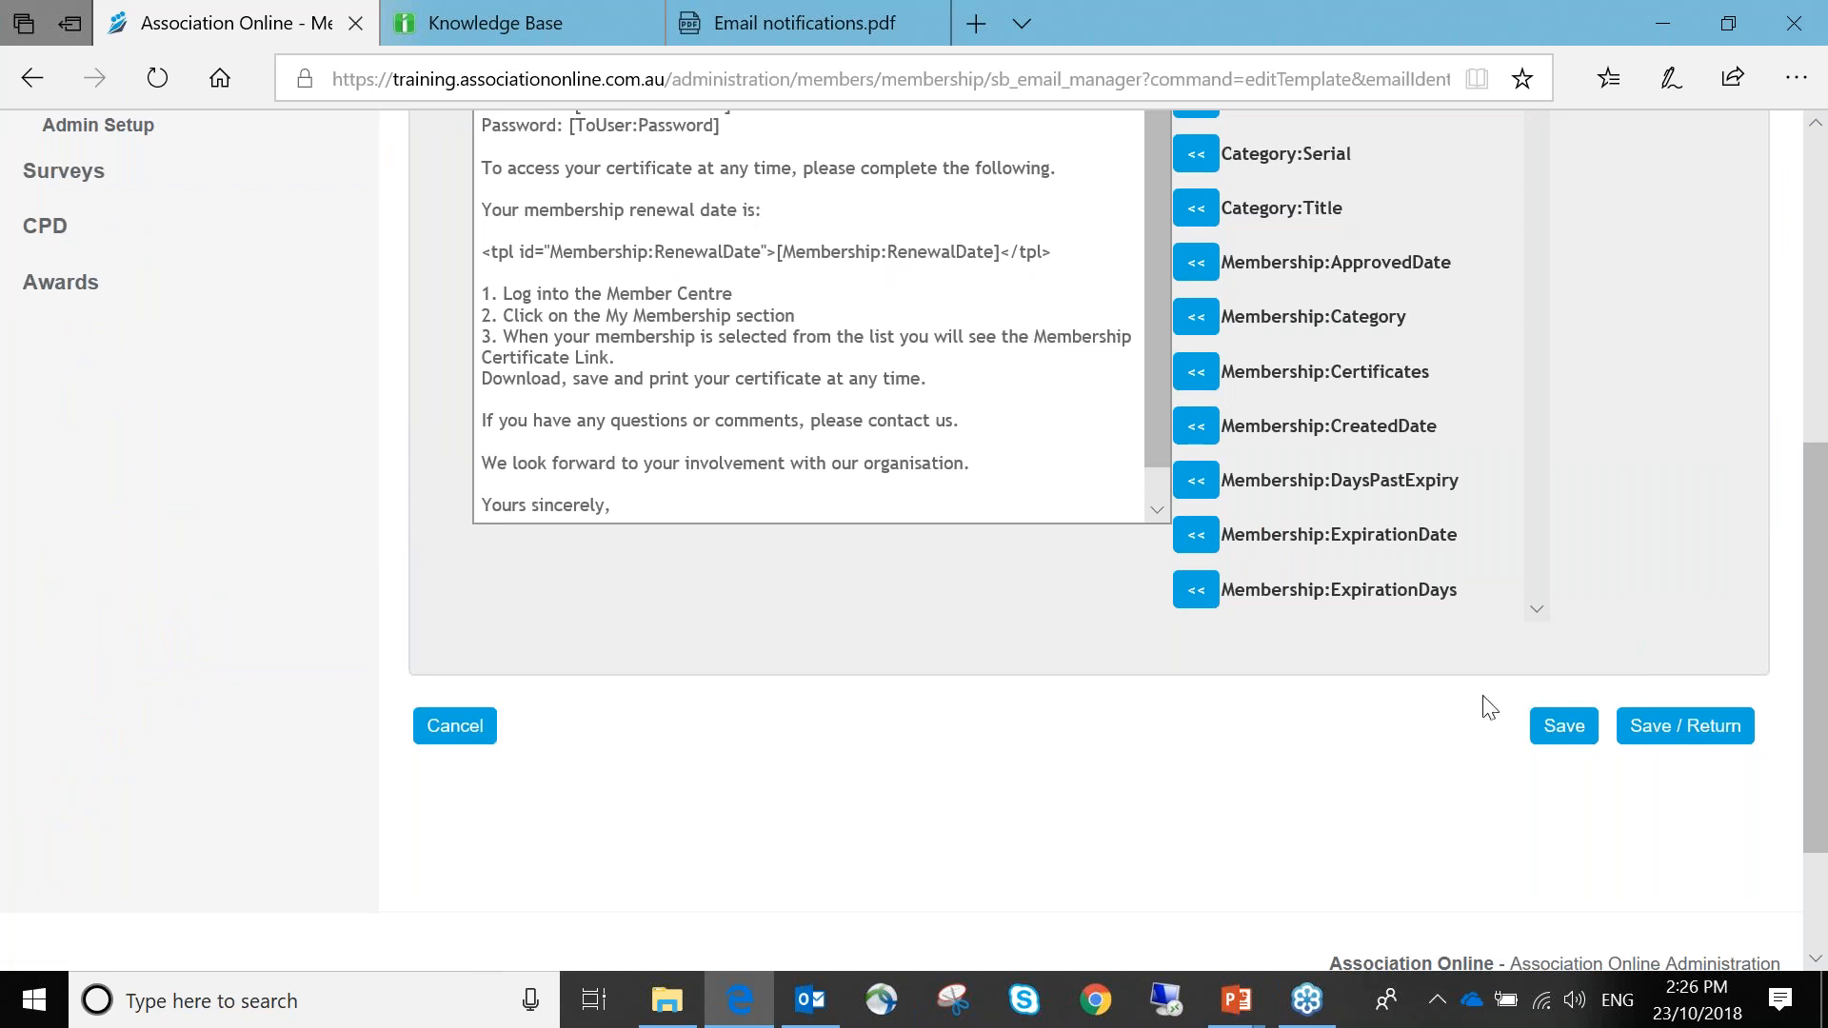
click(1564, 726)
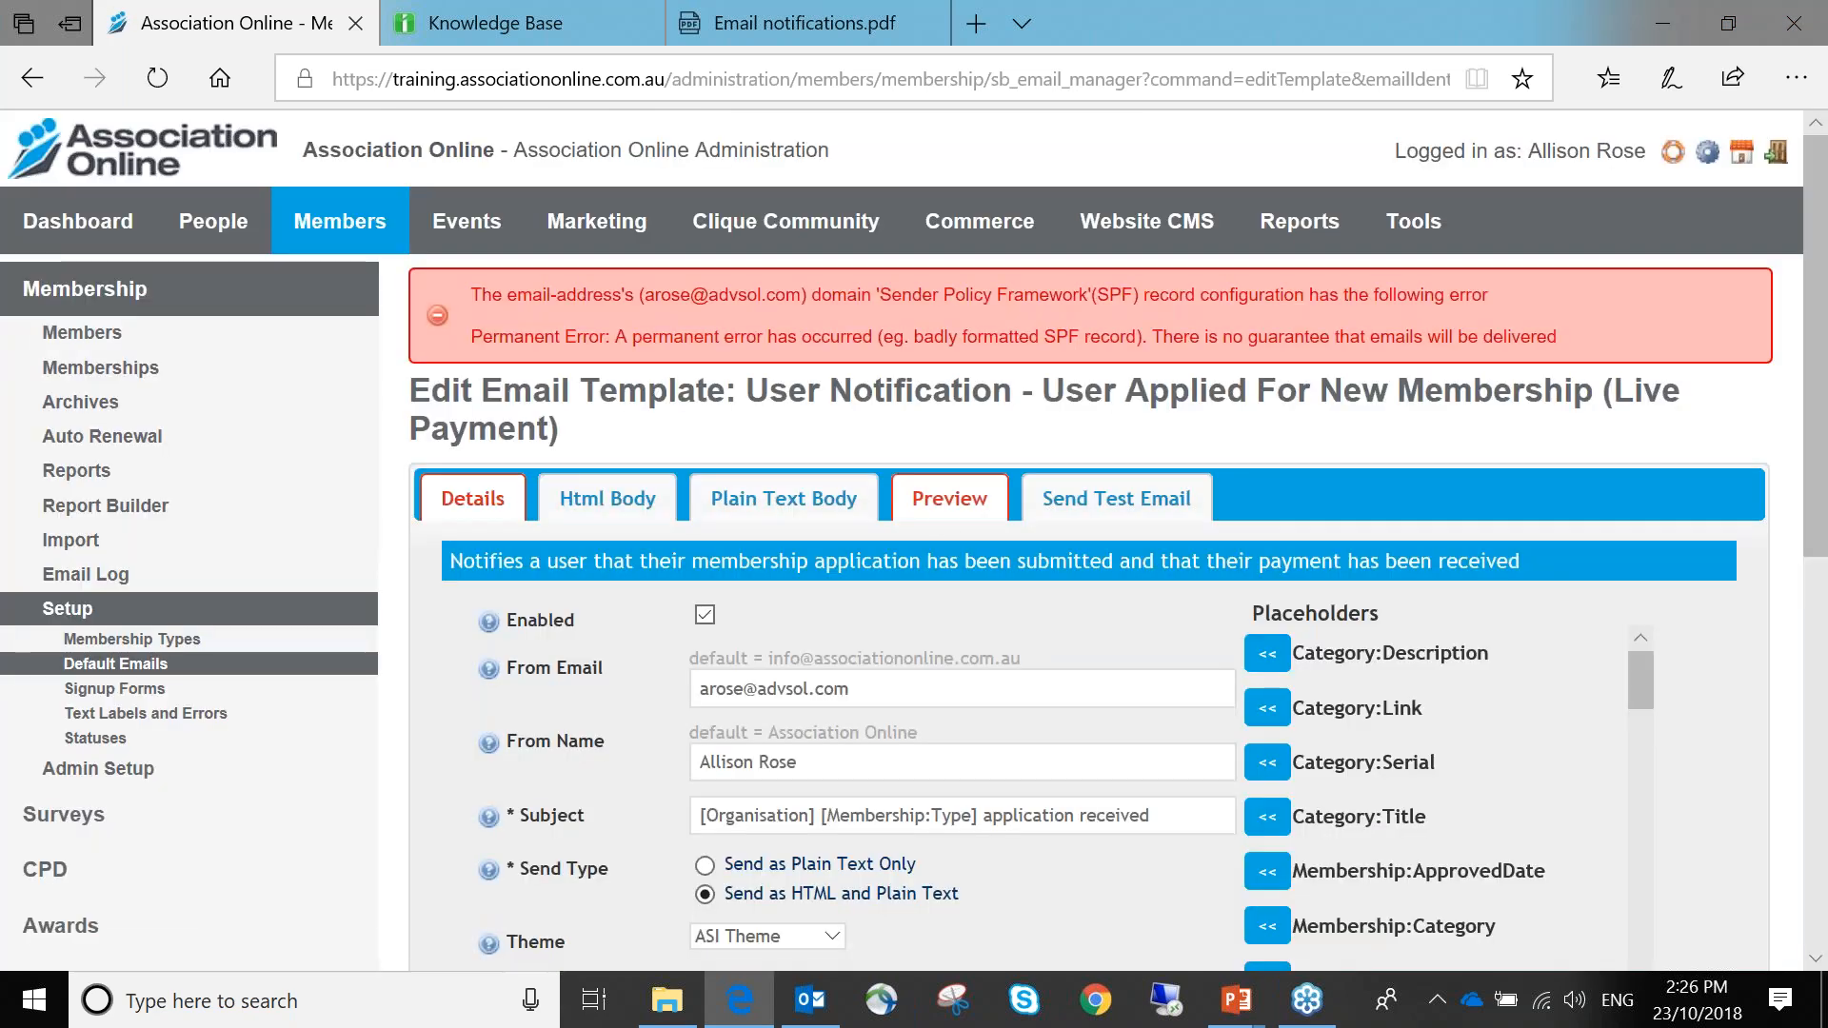
Preview the email to confirm the new line and sample renewal date 1st Jan 2011
click(949, 499)
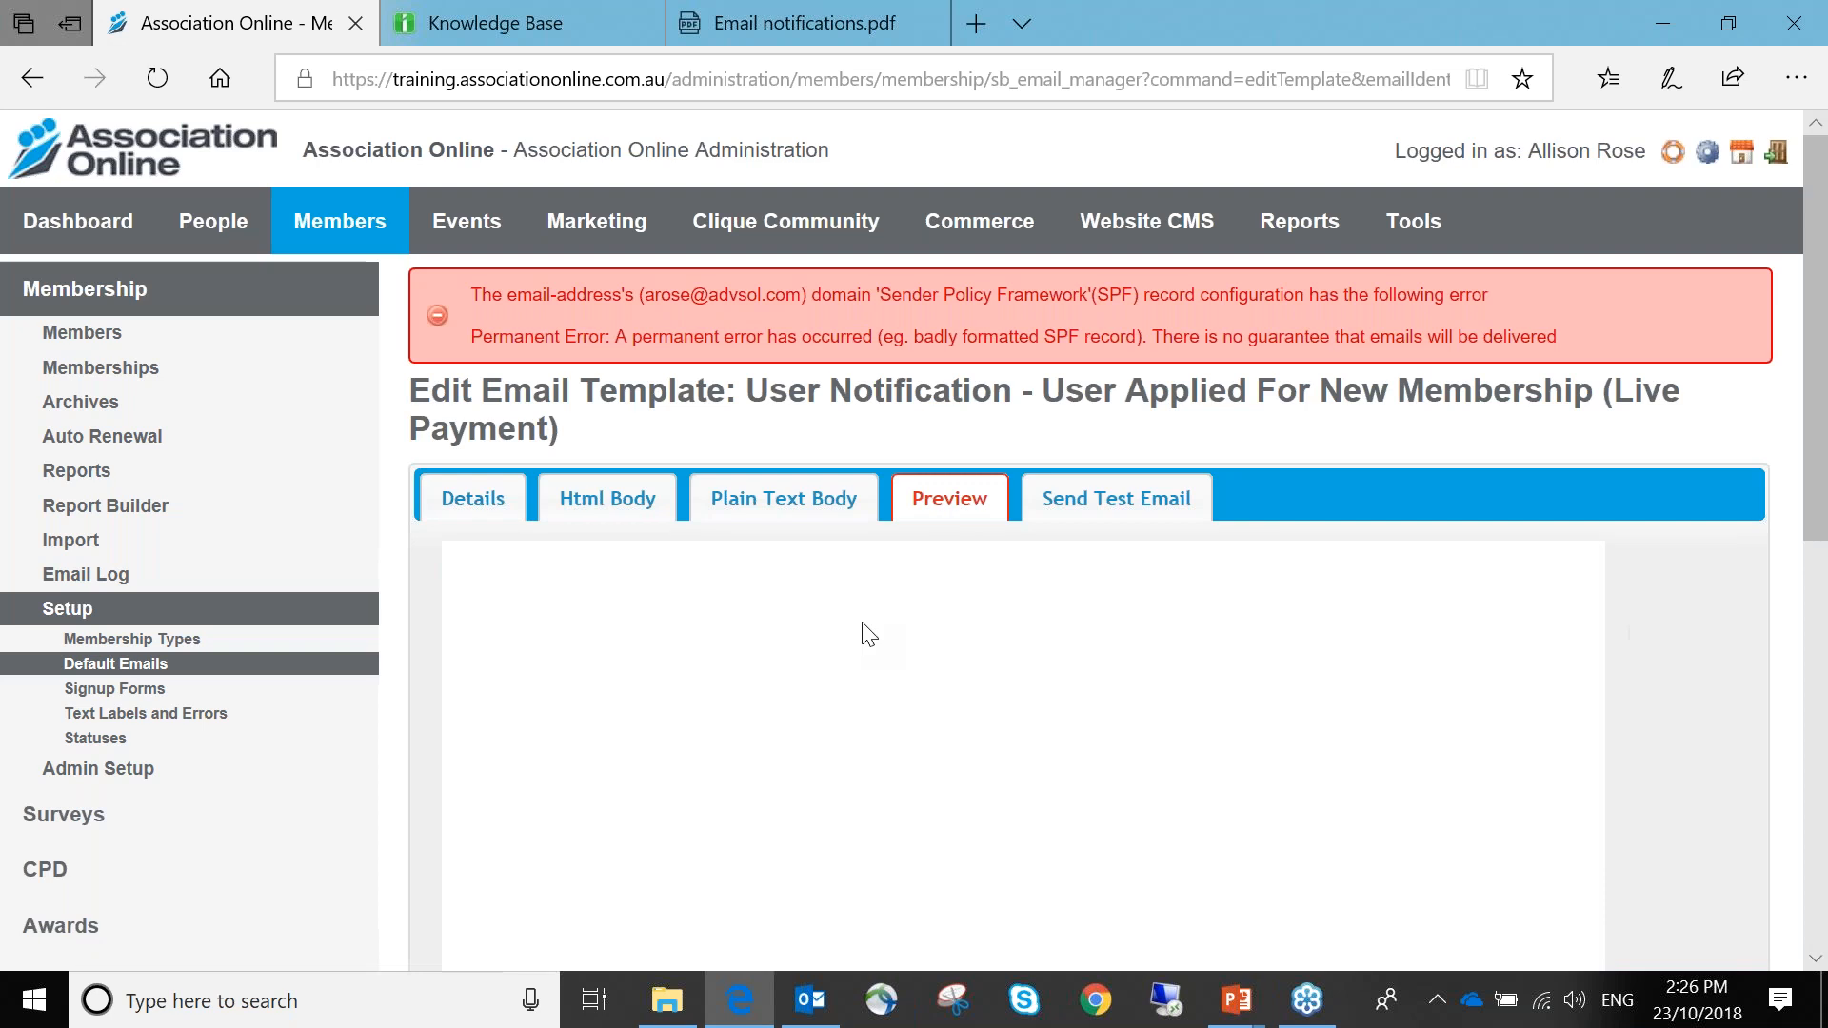
scroll(868, 635, down, 6)
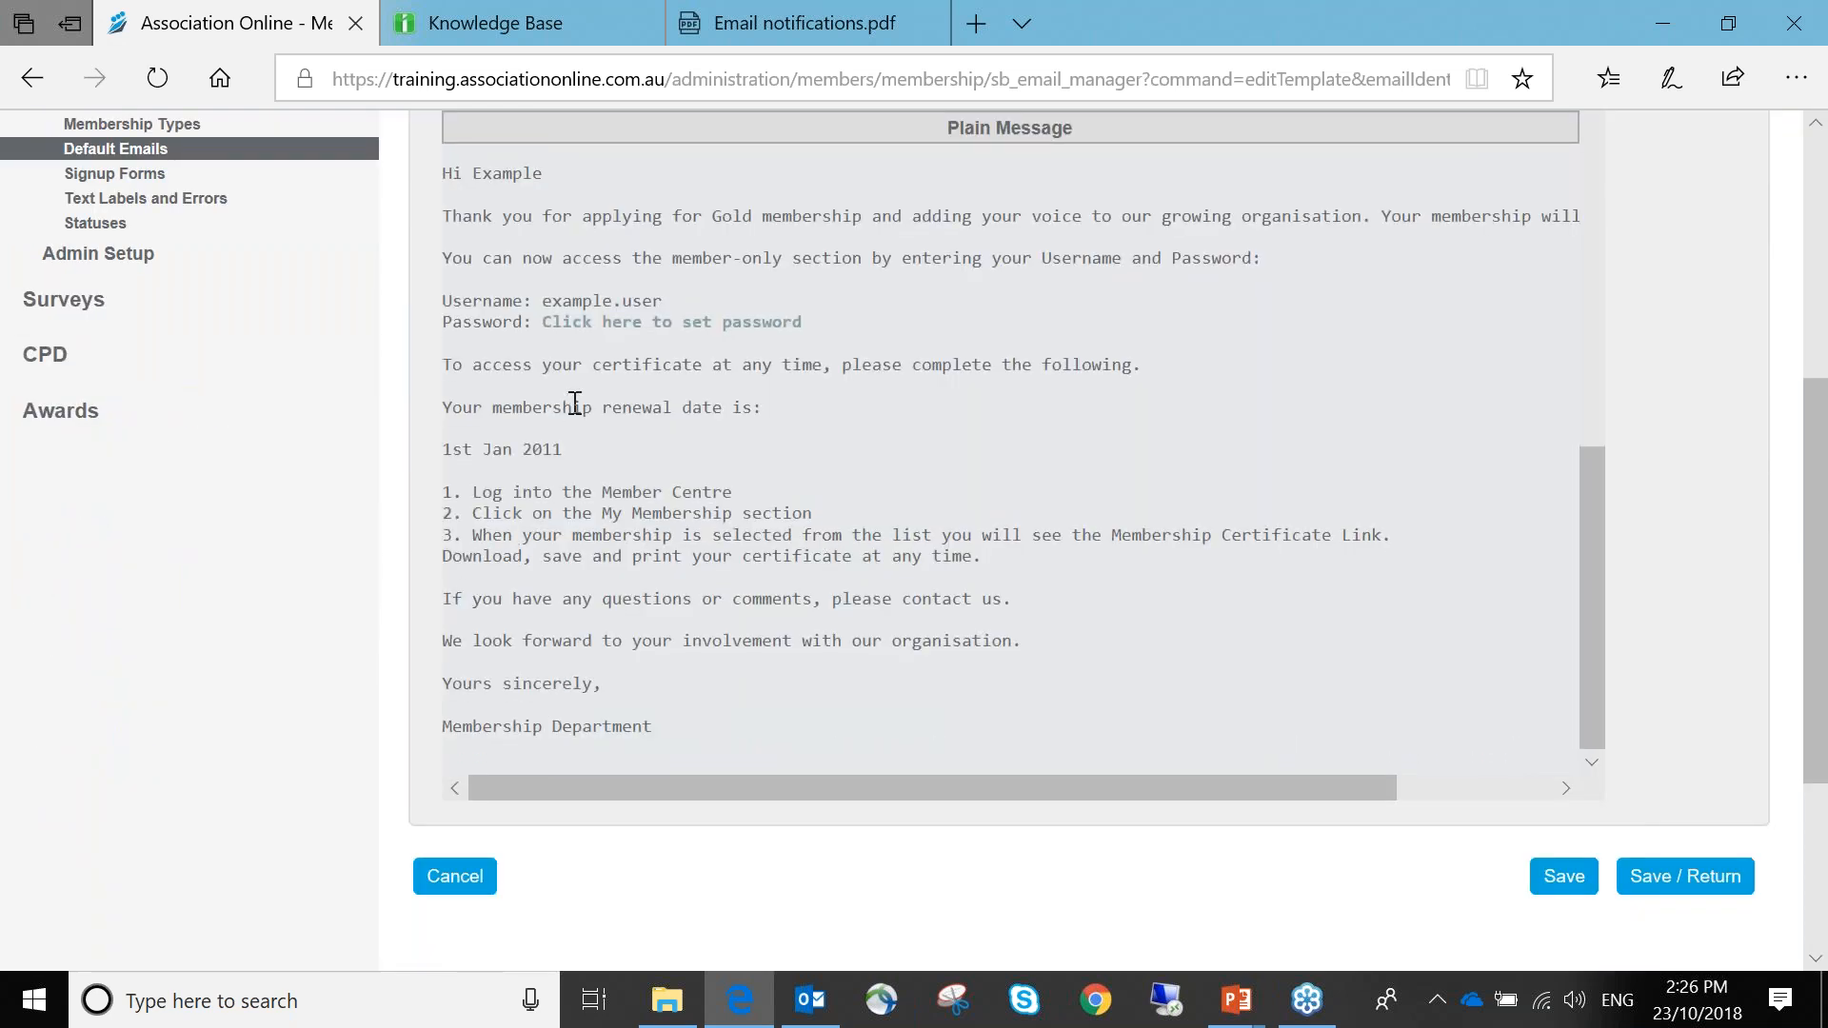
drag(572, 407, 881, 415)
drag(441, 449, 635, 455)
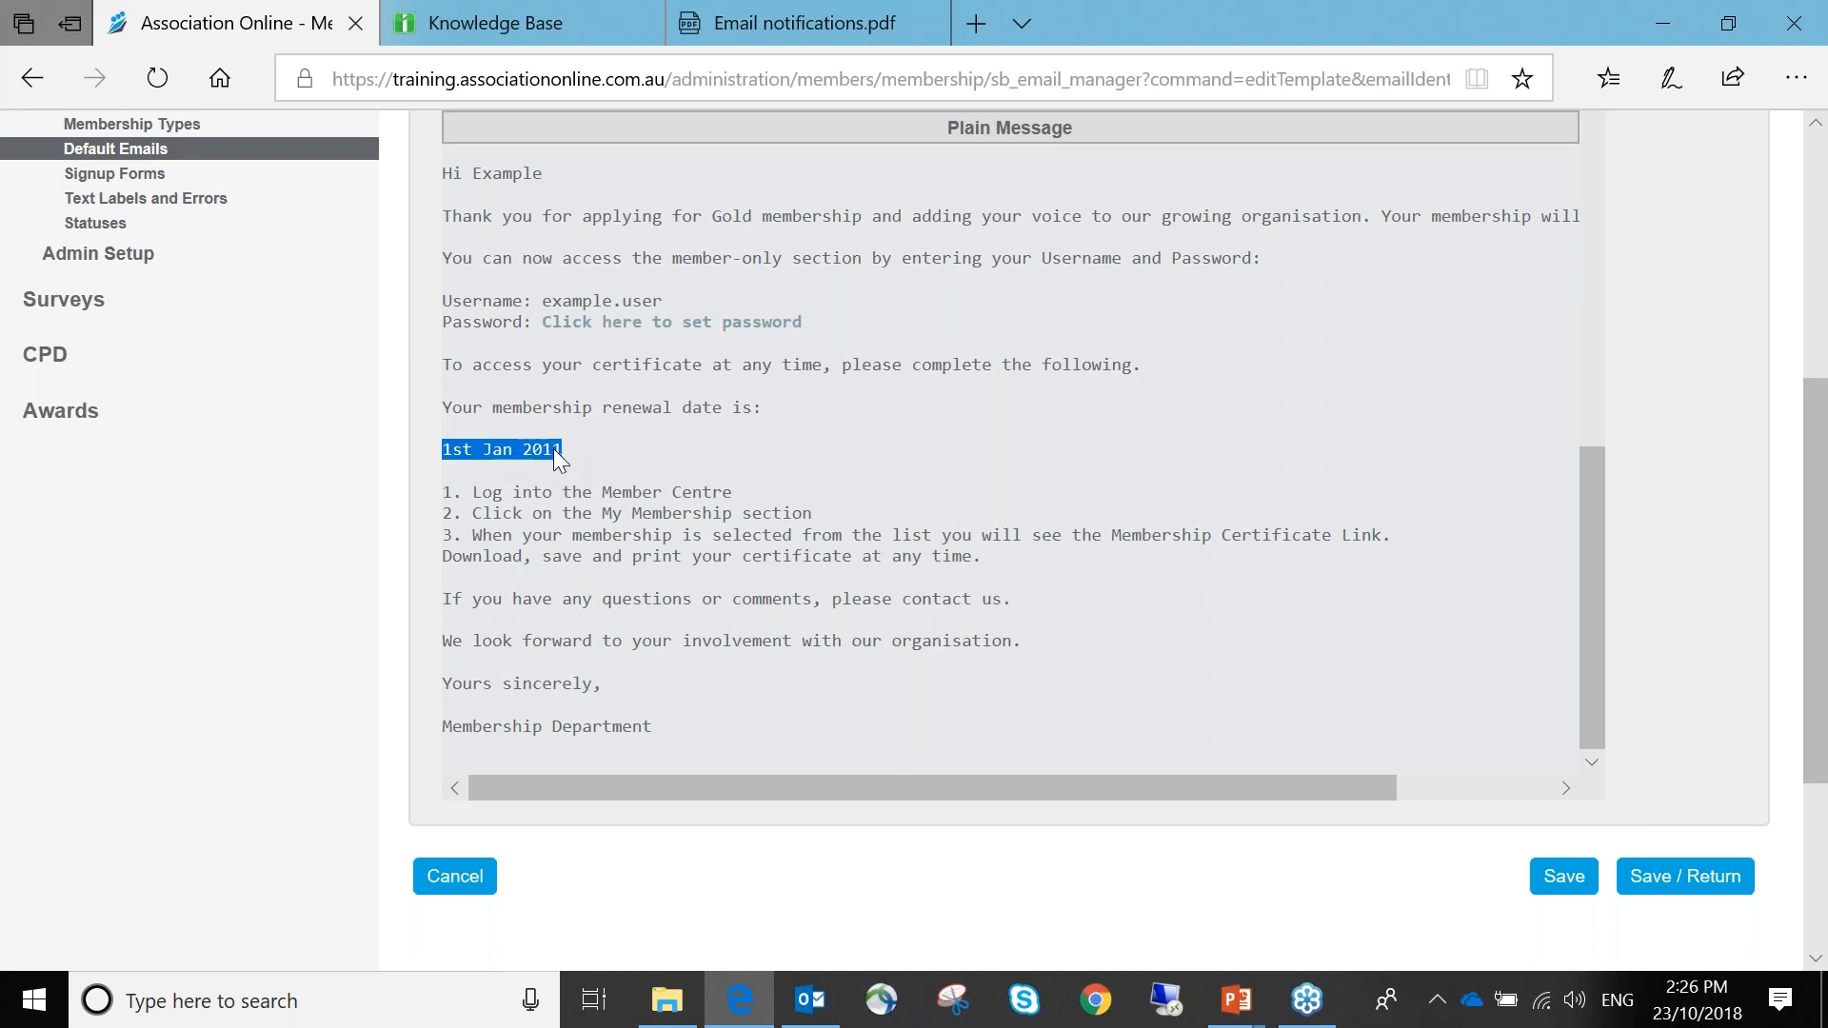
scroll(704, 471, up, 10)
scroll(705, 471, up, 5)
View the Html Body as HTML source, selecting the thank-you paragraph's opening sentence
click(614, 481)
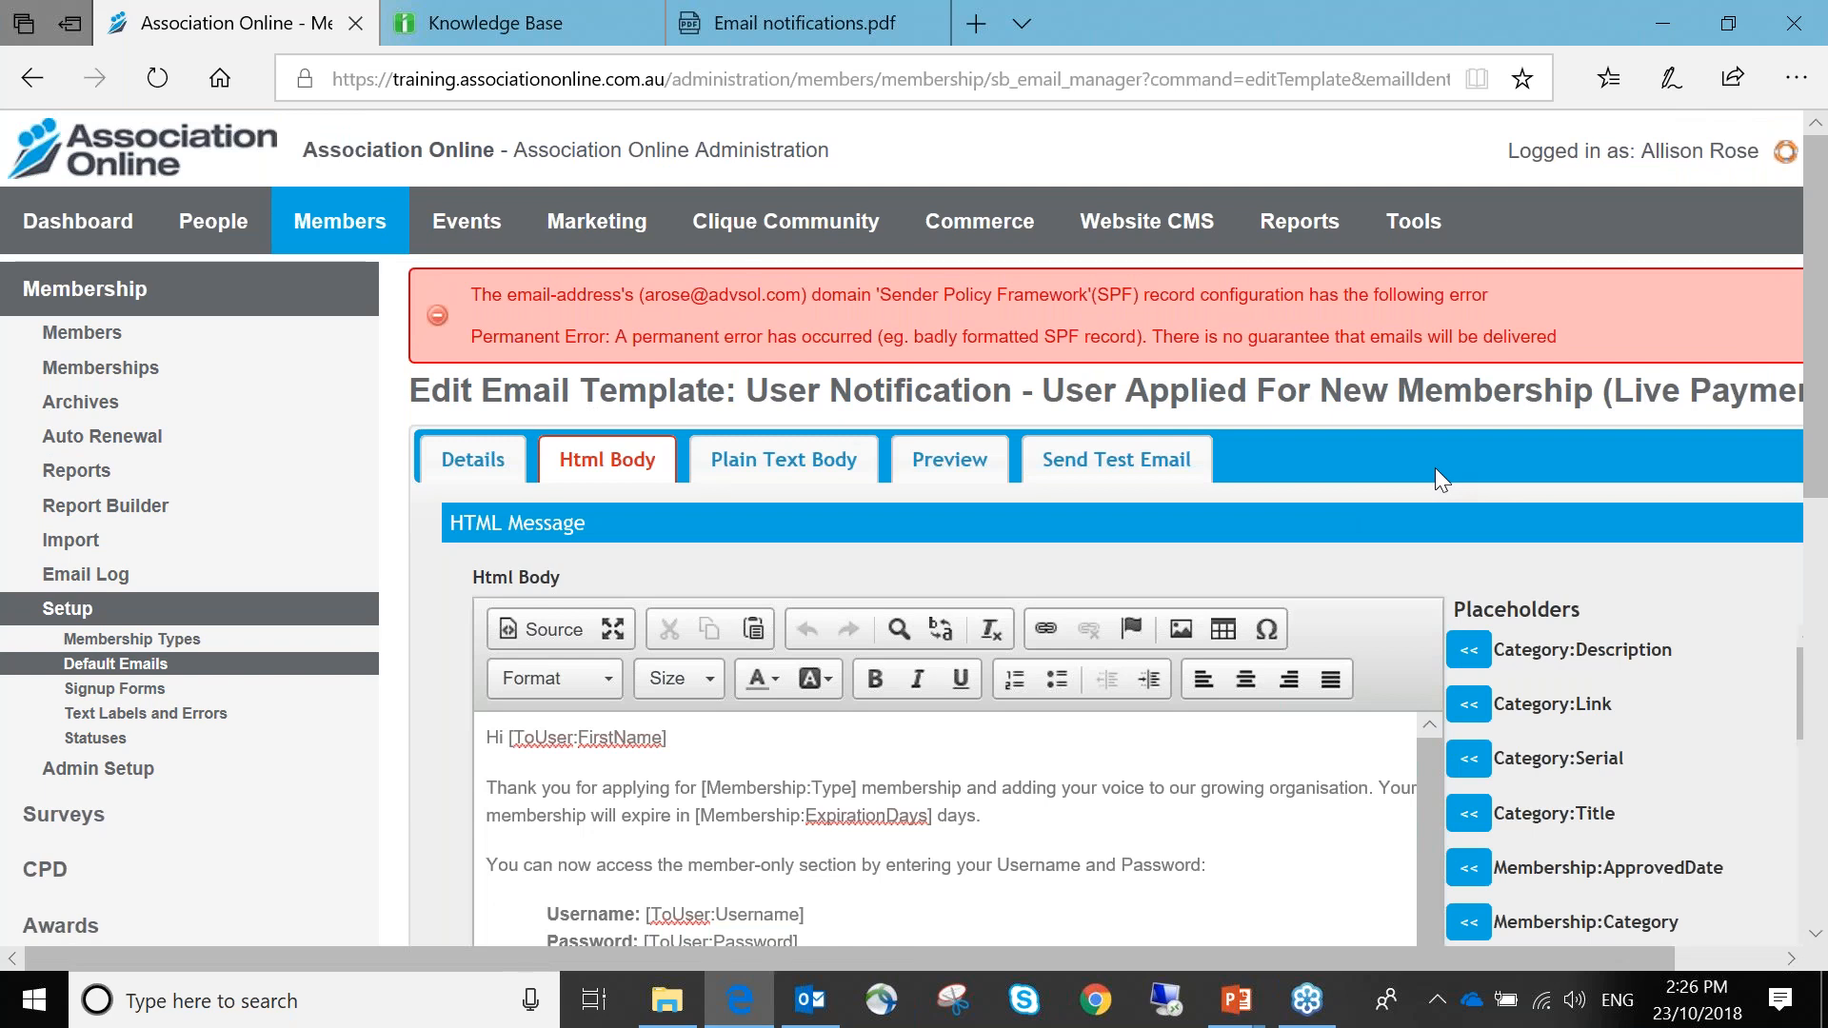
scroll(1419, 418, down, 3)
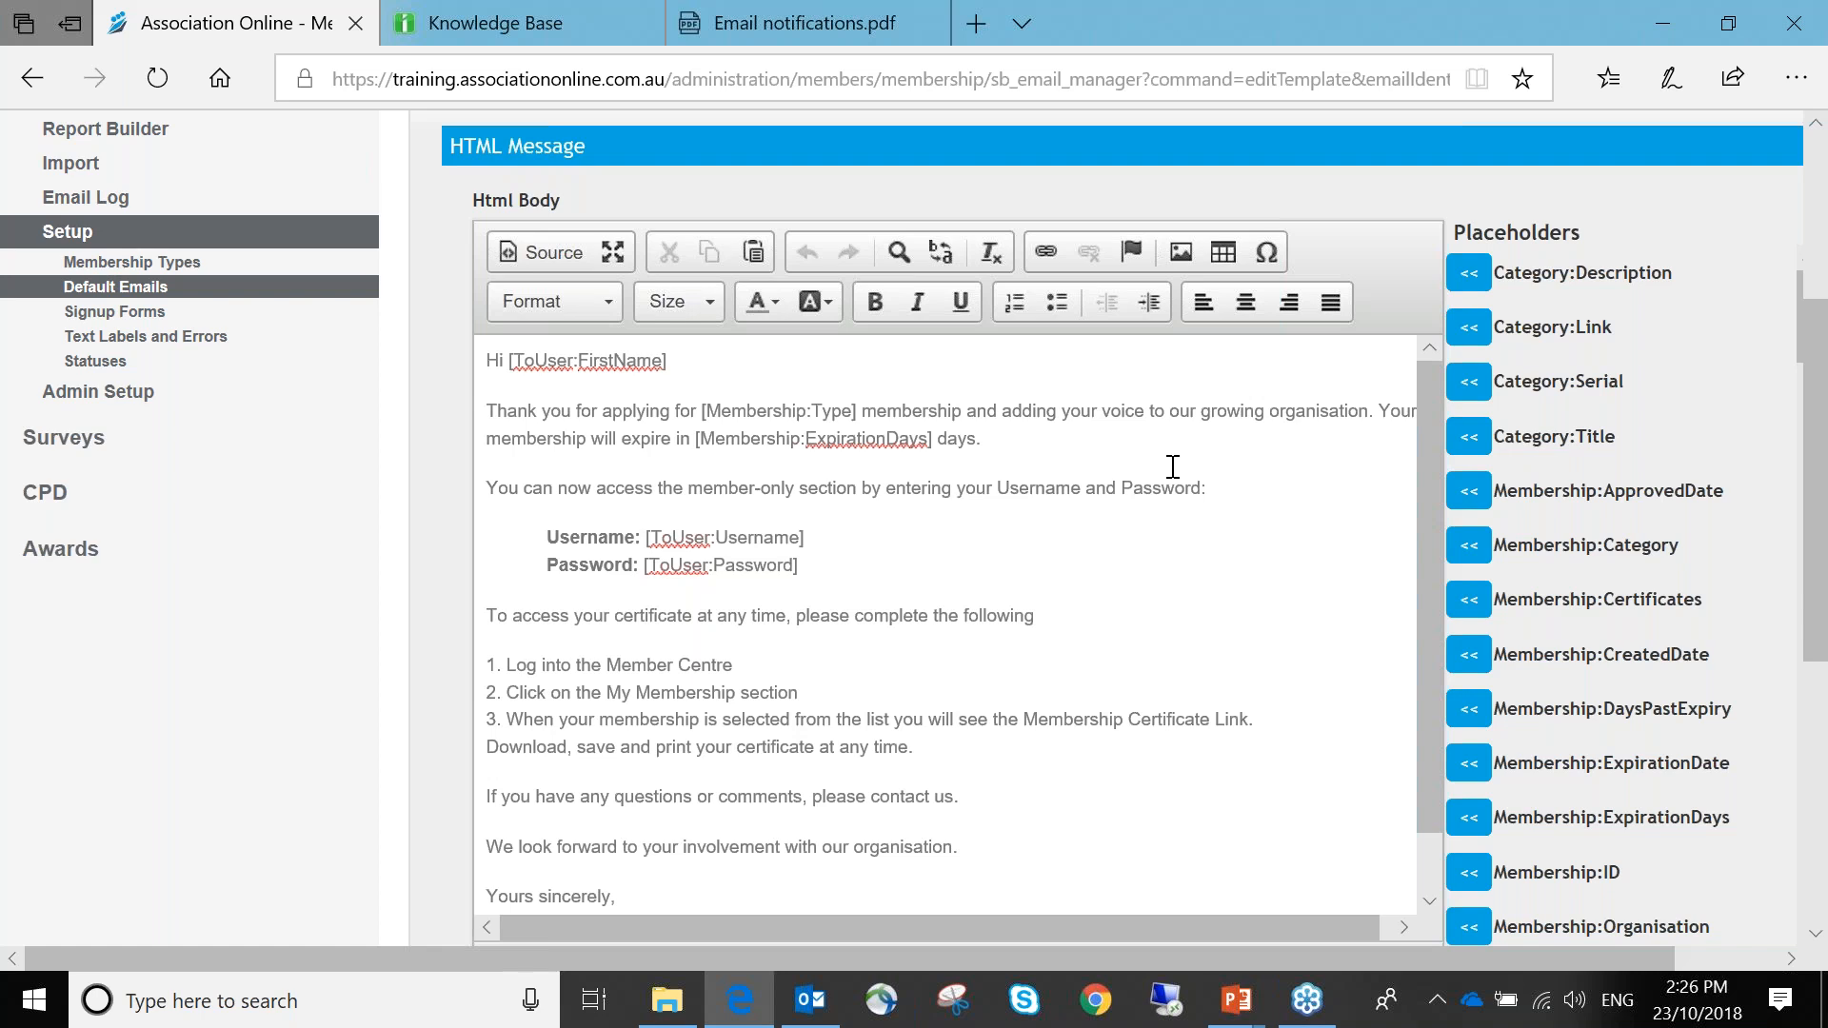
click(550, 257)
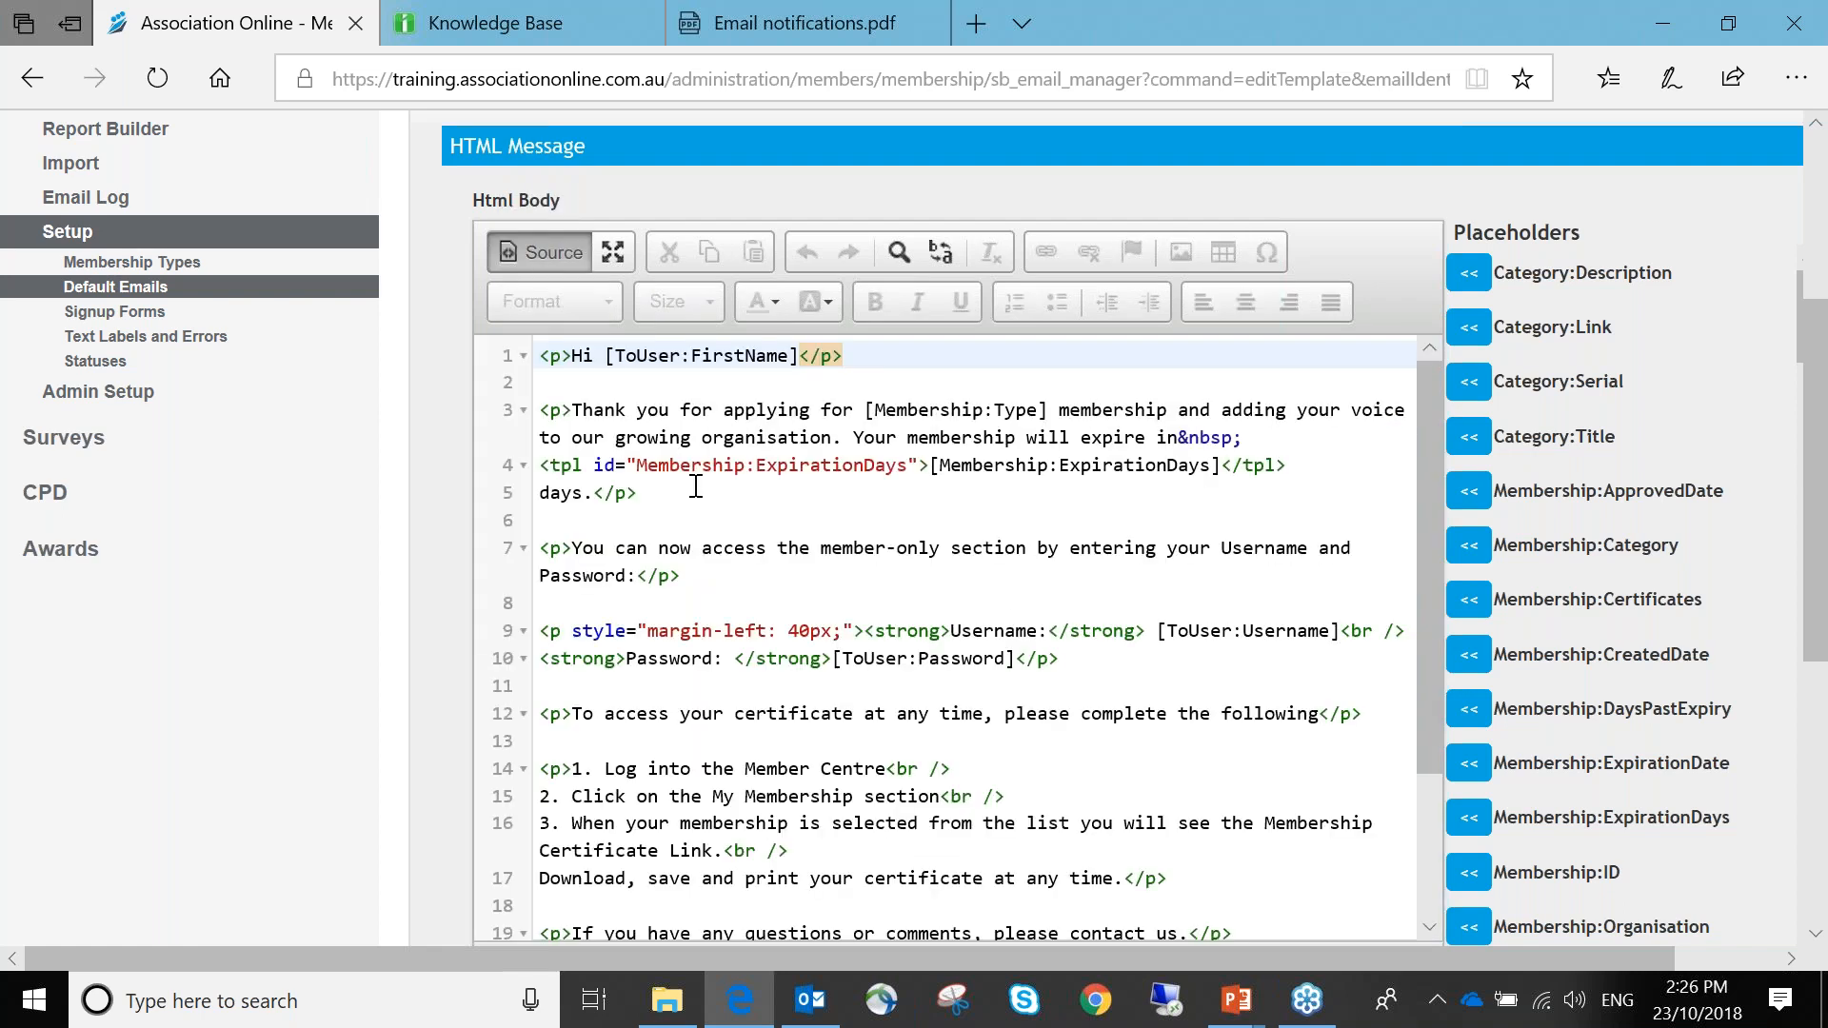
scroll(535, 287, up, 2)
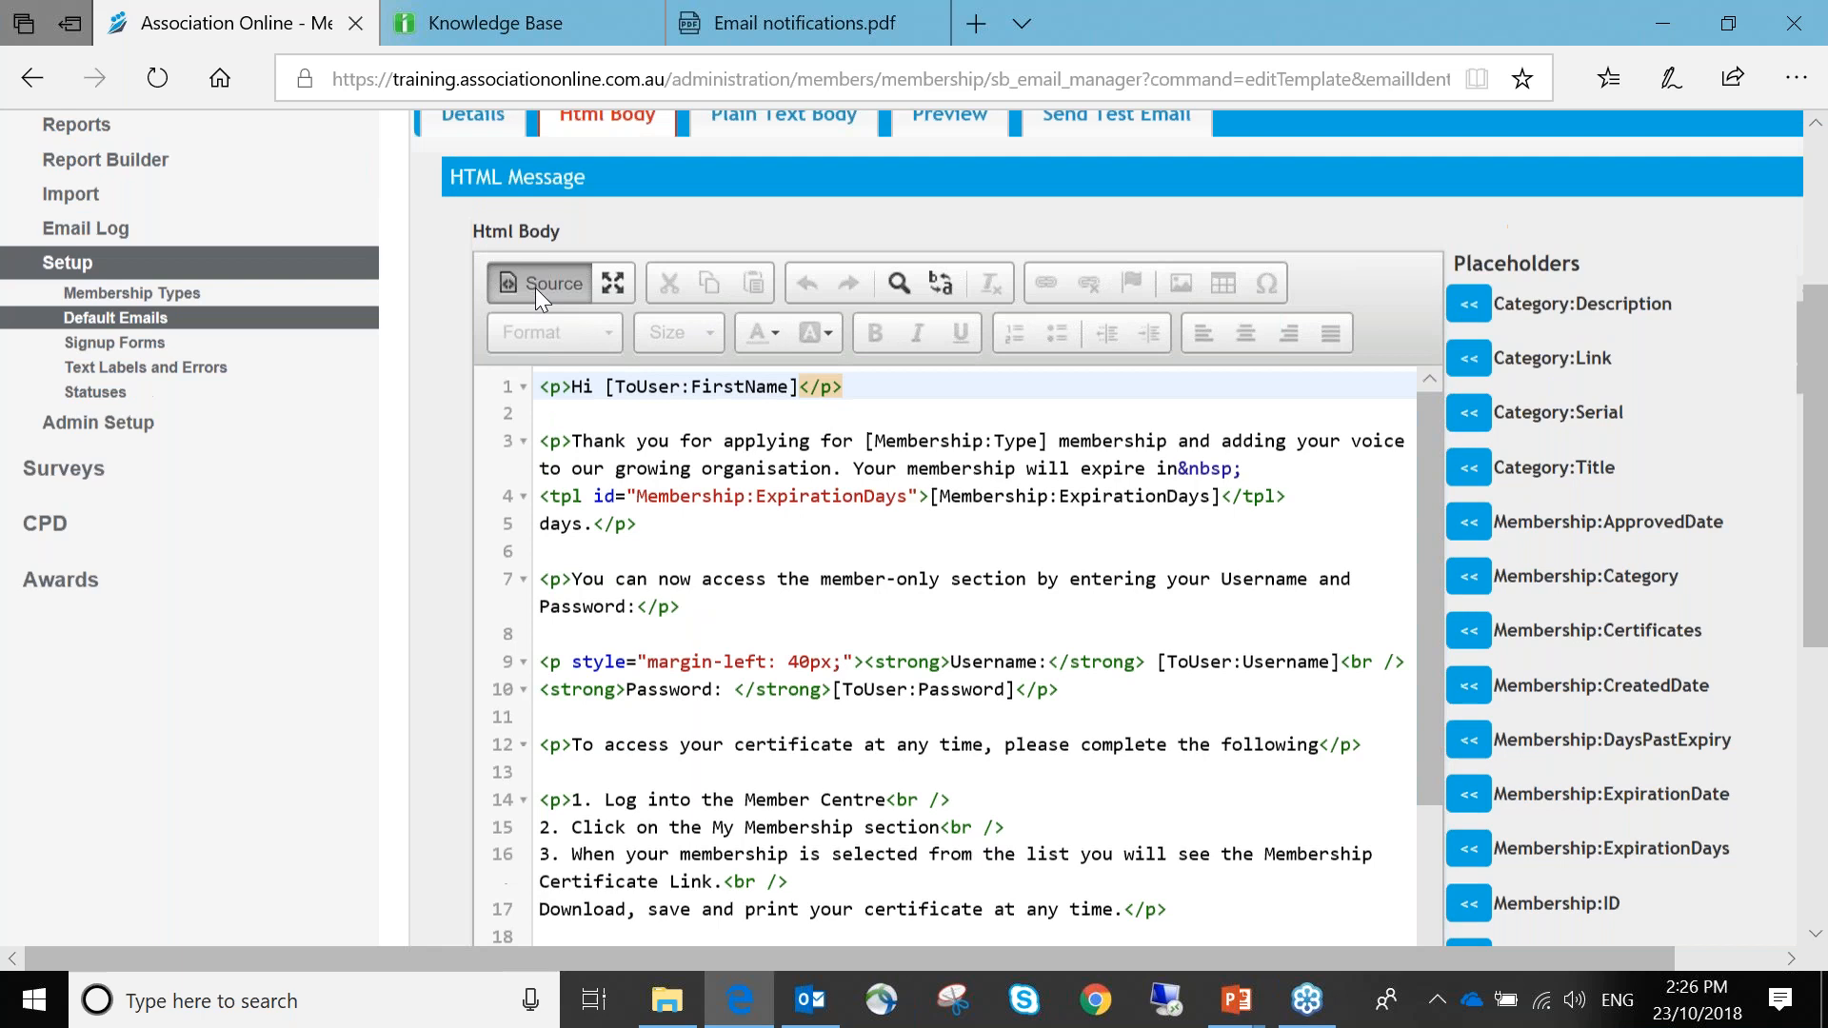
scroll(844, 571, down, 5)
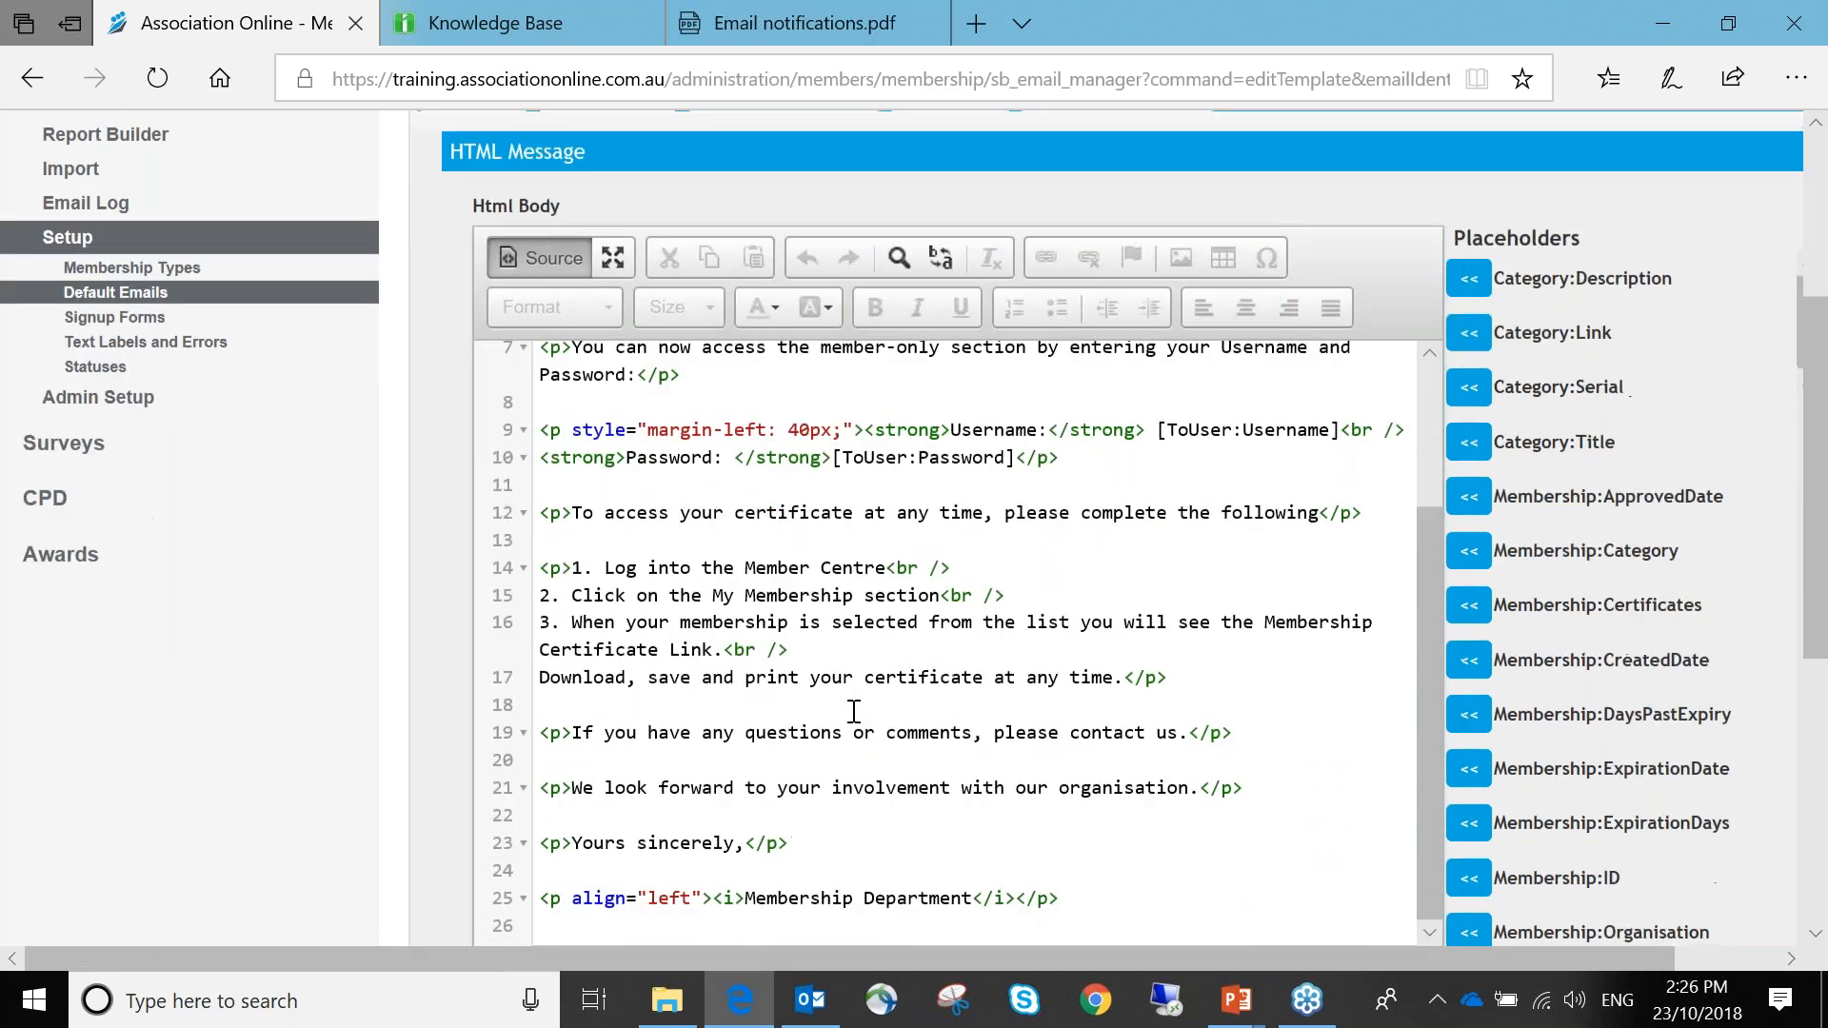
scroll(854, 711, down, 2)
scroll(853, 685, up, 3)
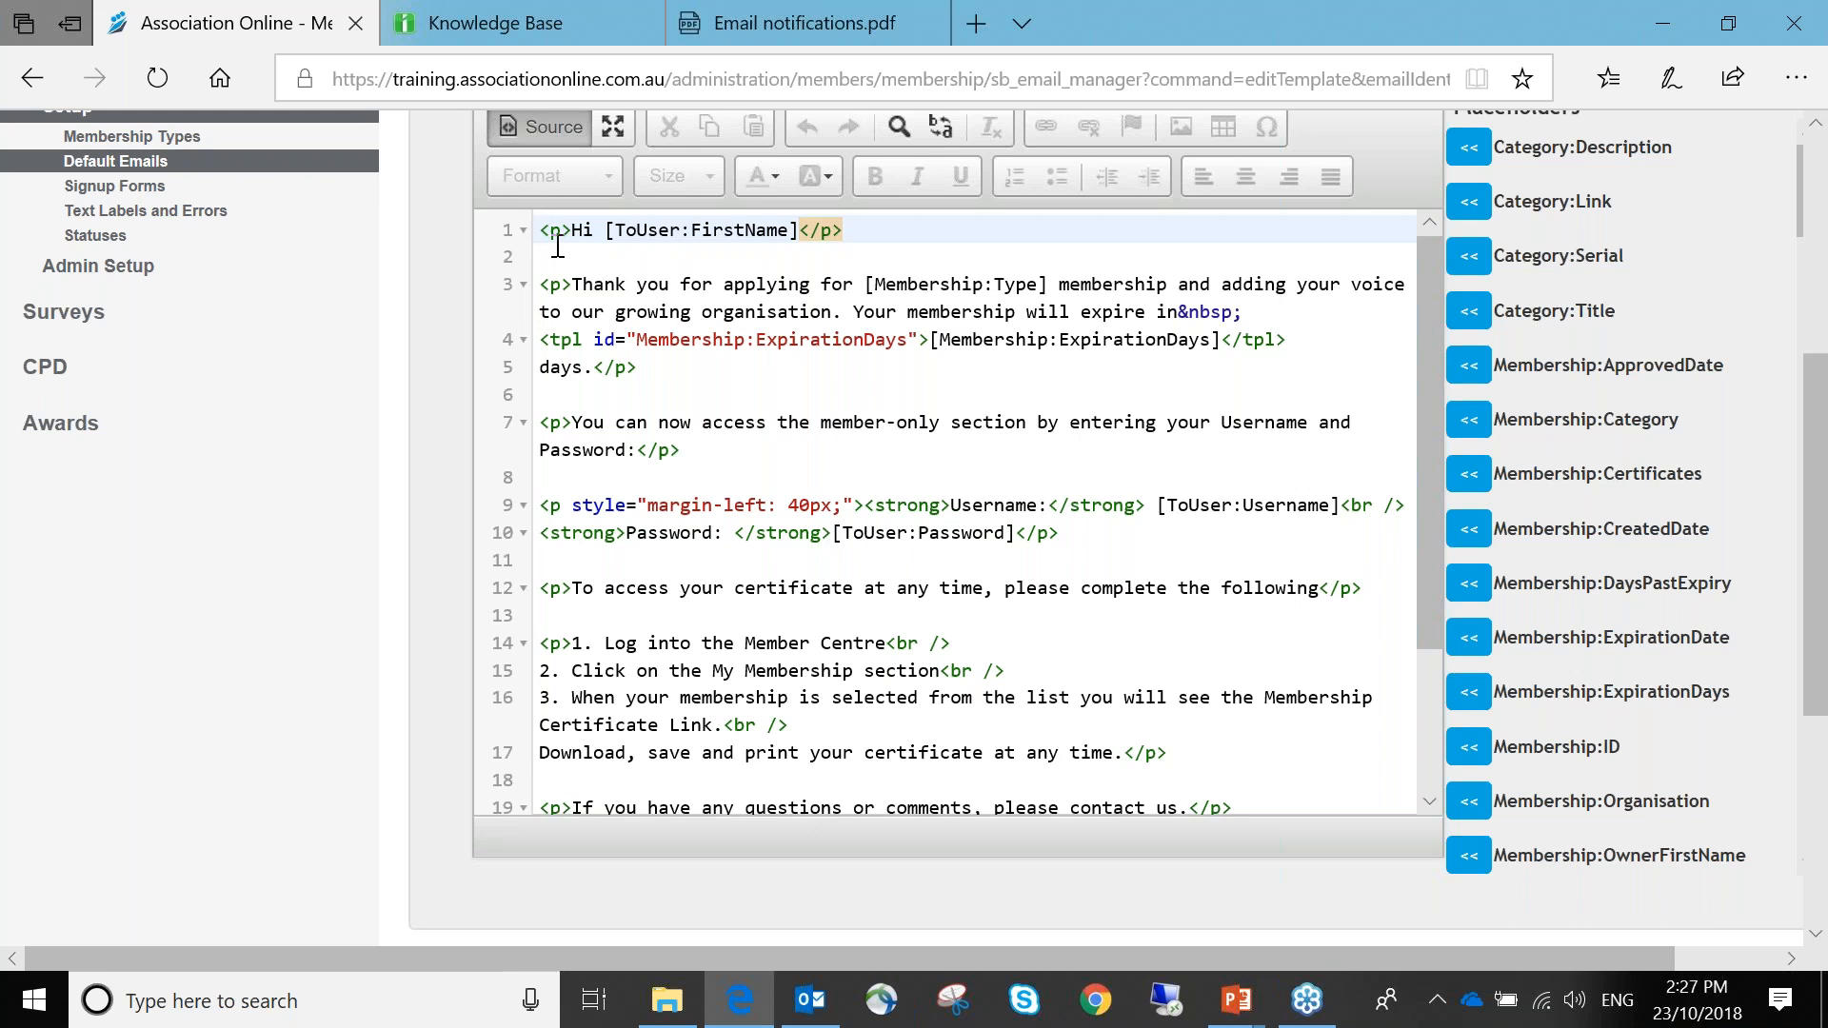
drag(581, 285, 1247, 315)
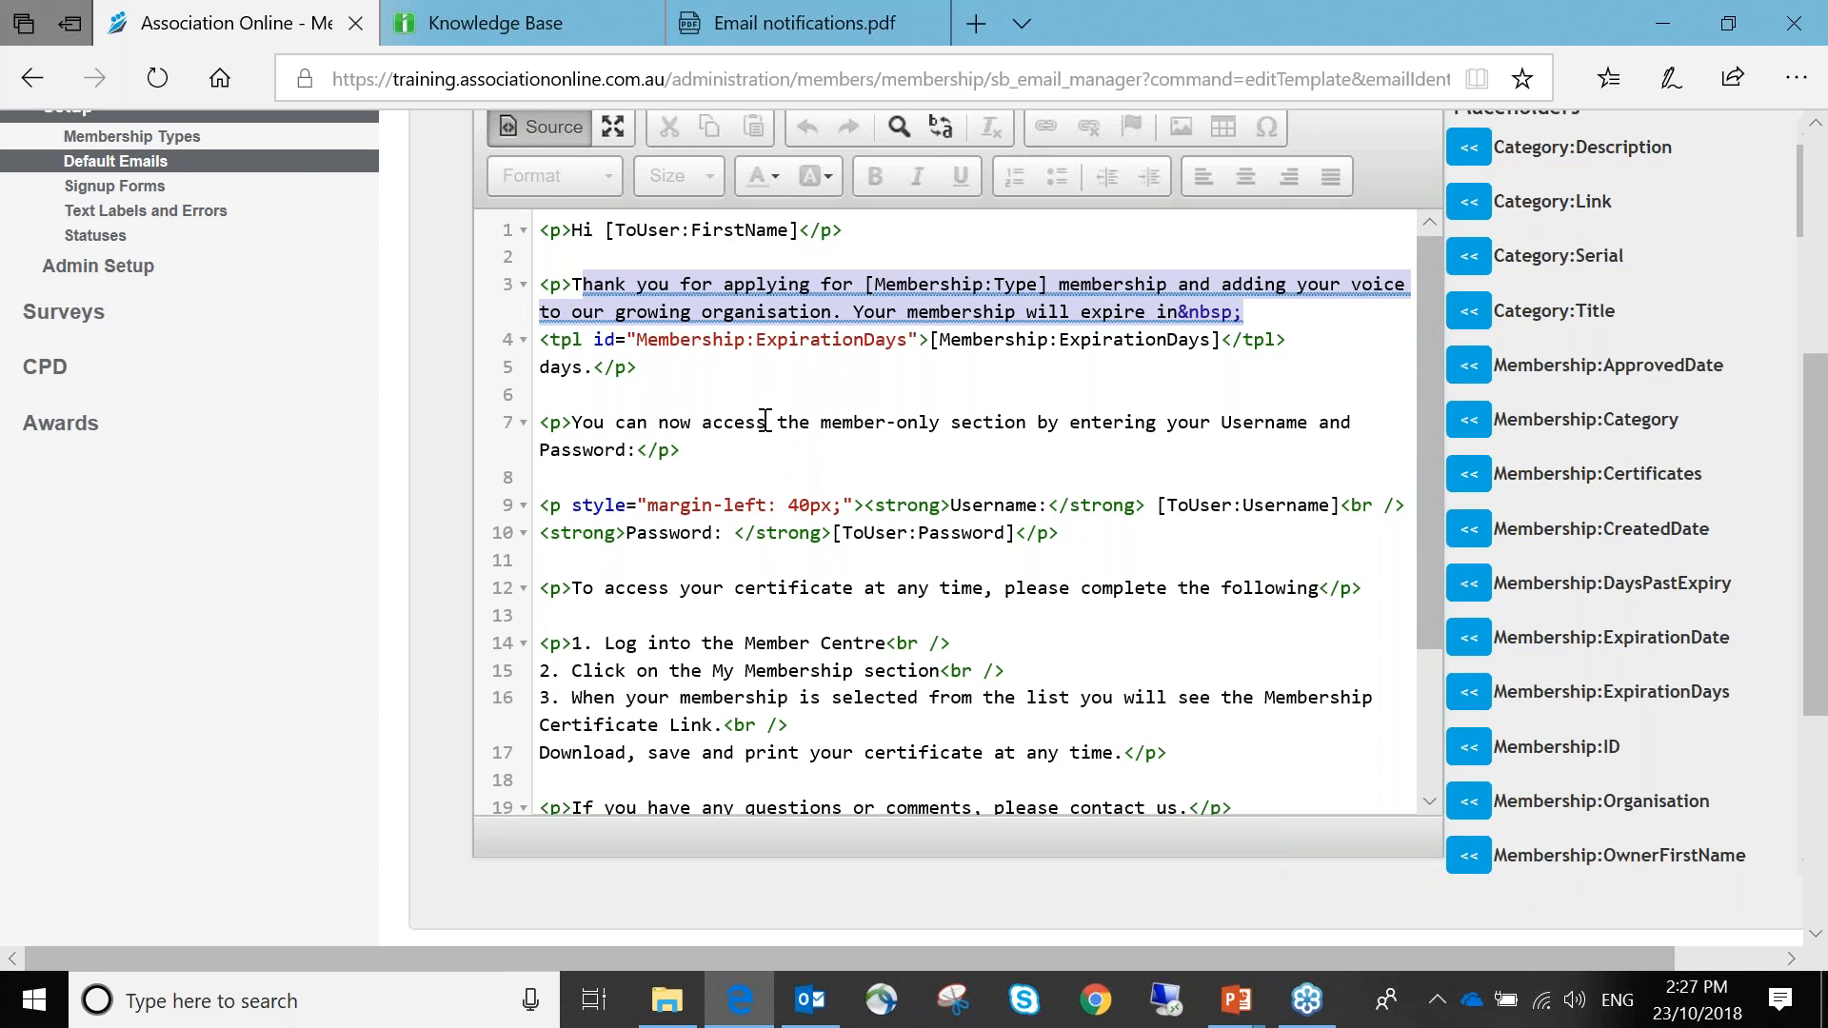
scroll(767, 421, up, 2)
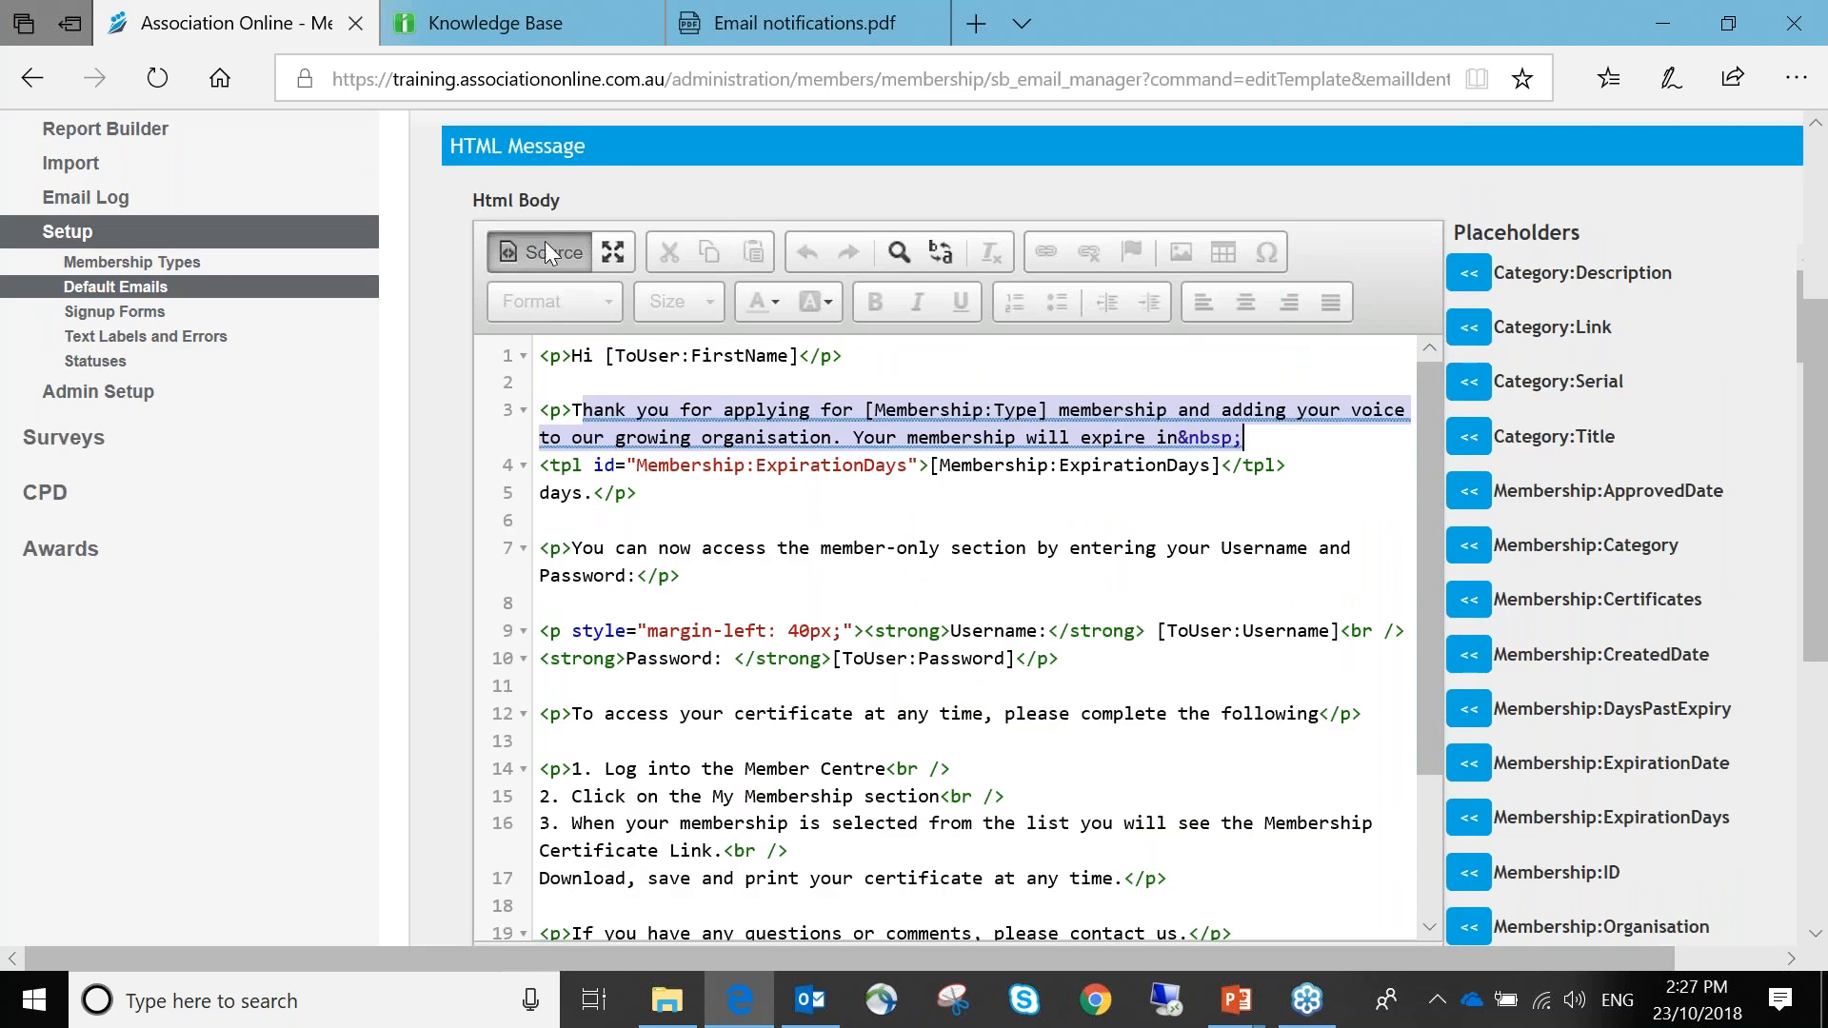
Toggle the Source view off, on and off again, ending on the rendered body
click(531, 251)
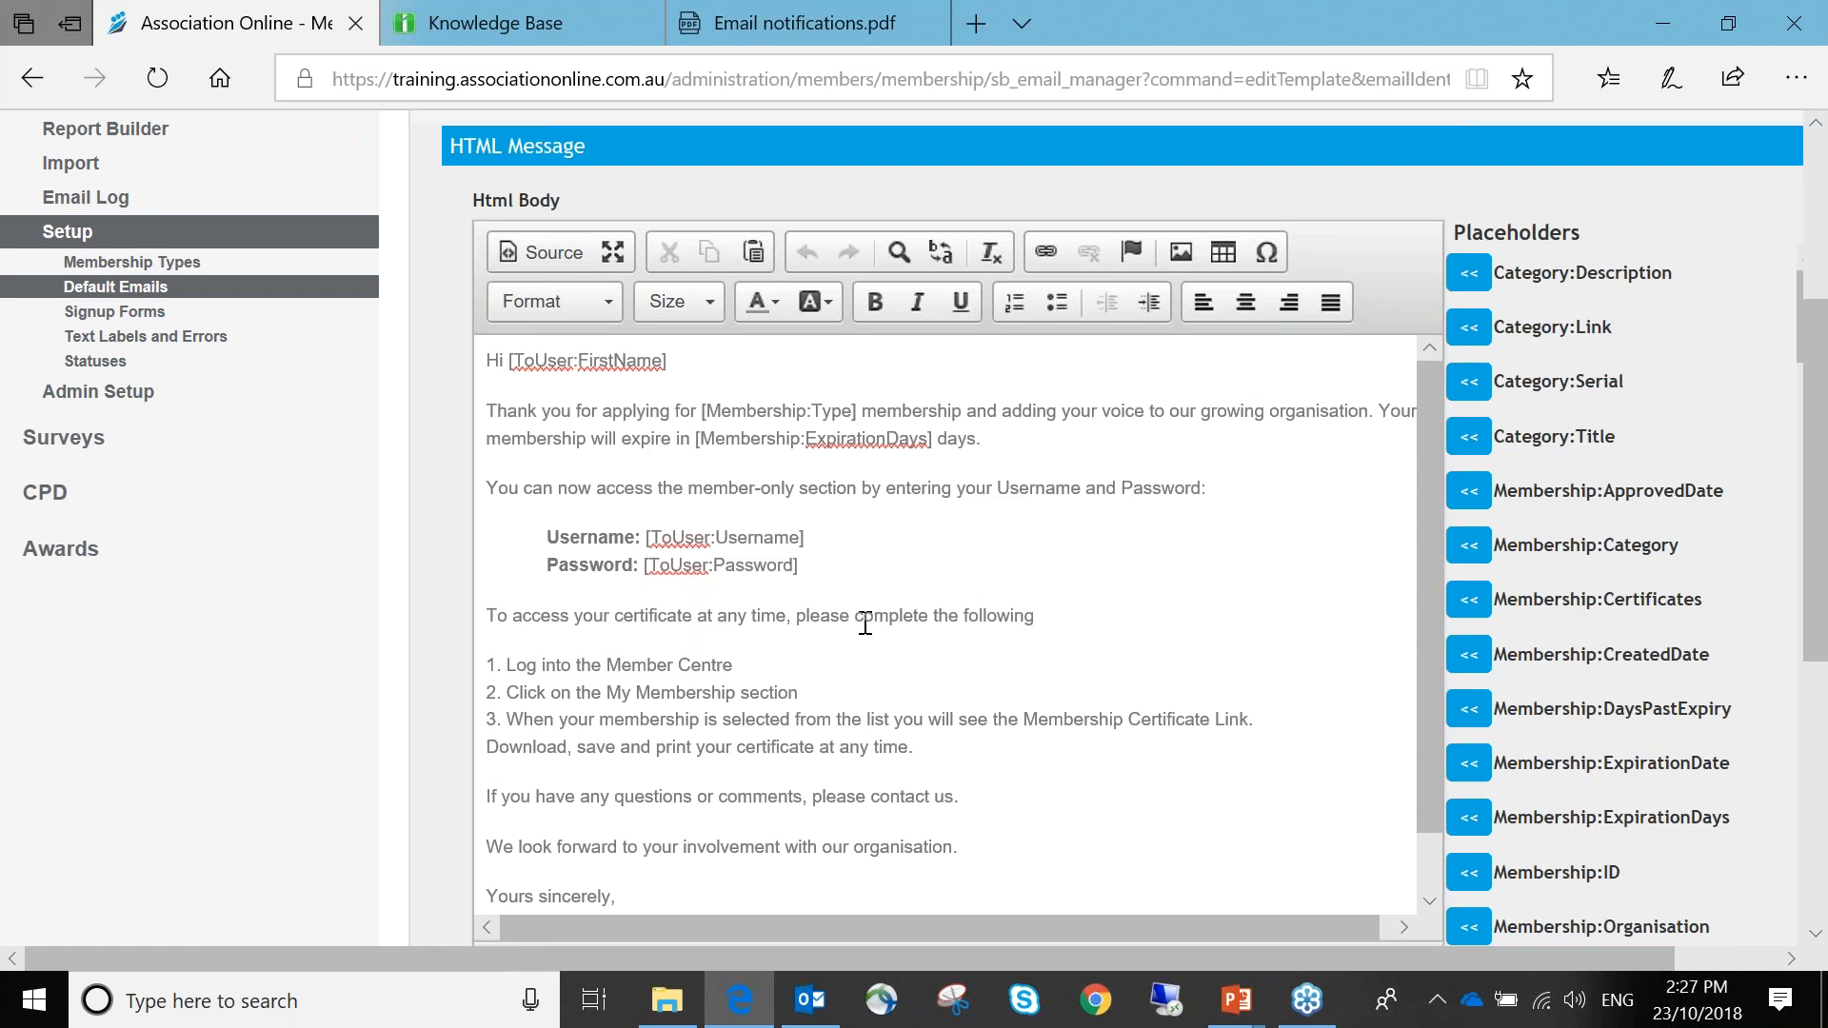
click(553, 239)
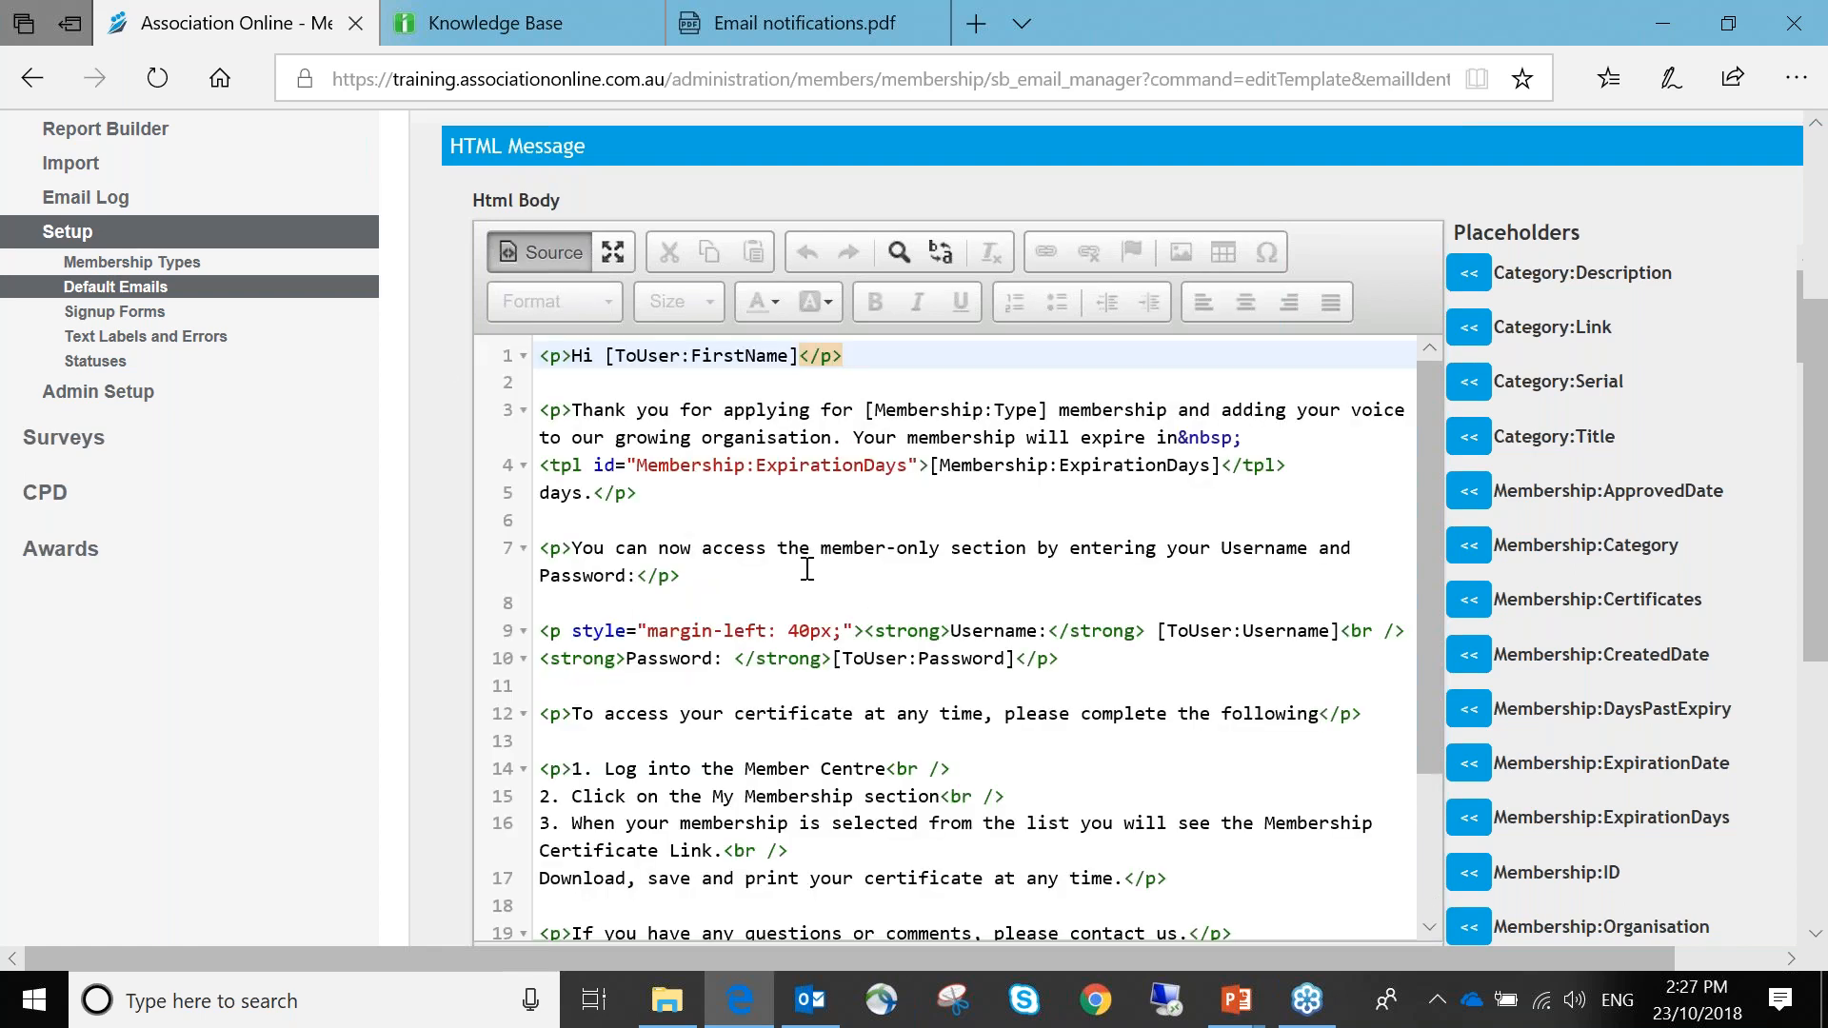
click(566, 248)
scroll(882, 562, down, 1)
scroll(882, 562, up, 1)
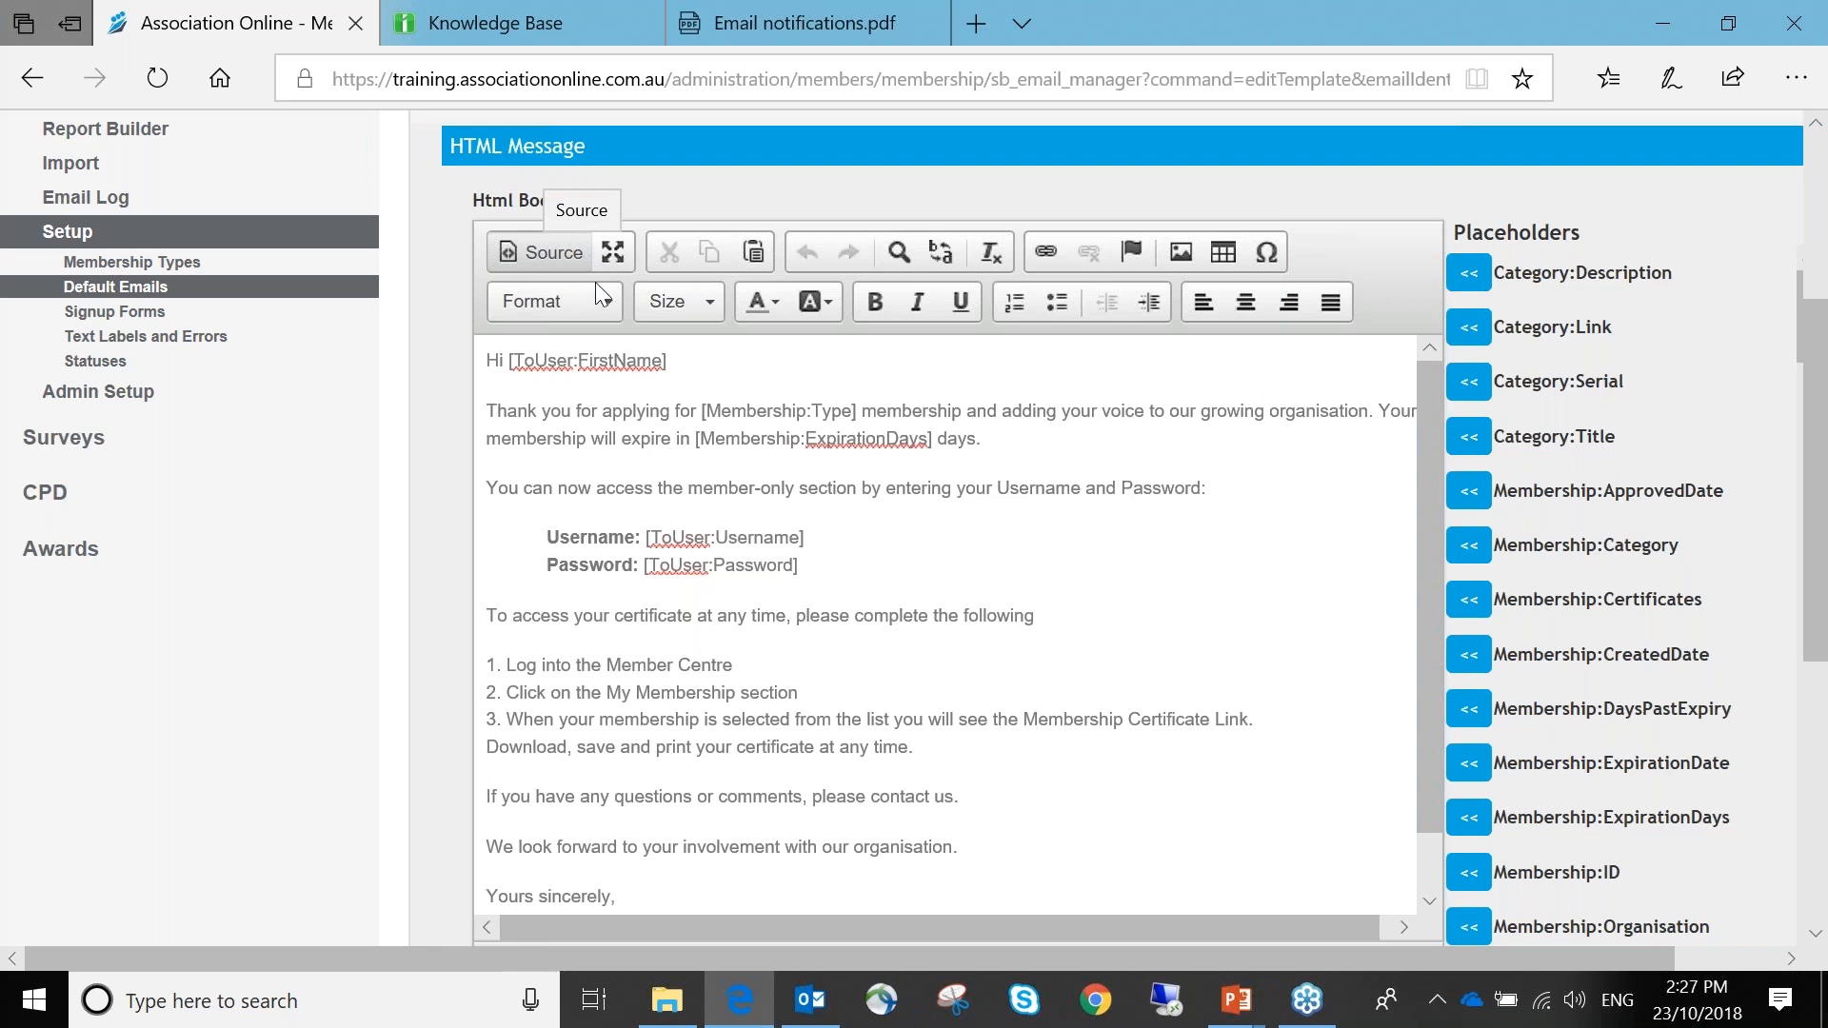
scroll(1125, 618, up, 4)
Preview the updated membership email with the renewal-date line, then bring up the Send Test Email form
click(949, 499)
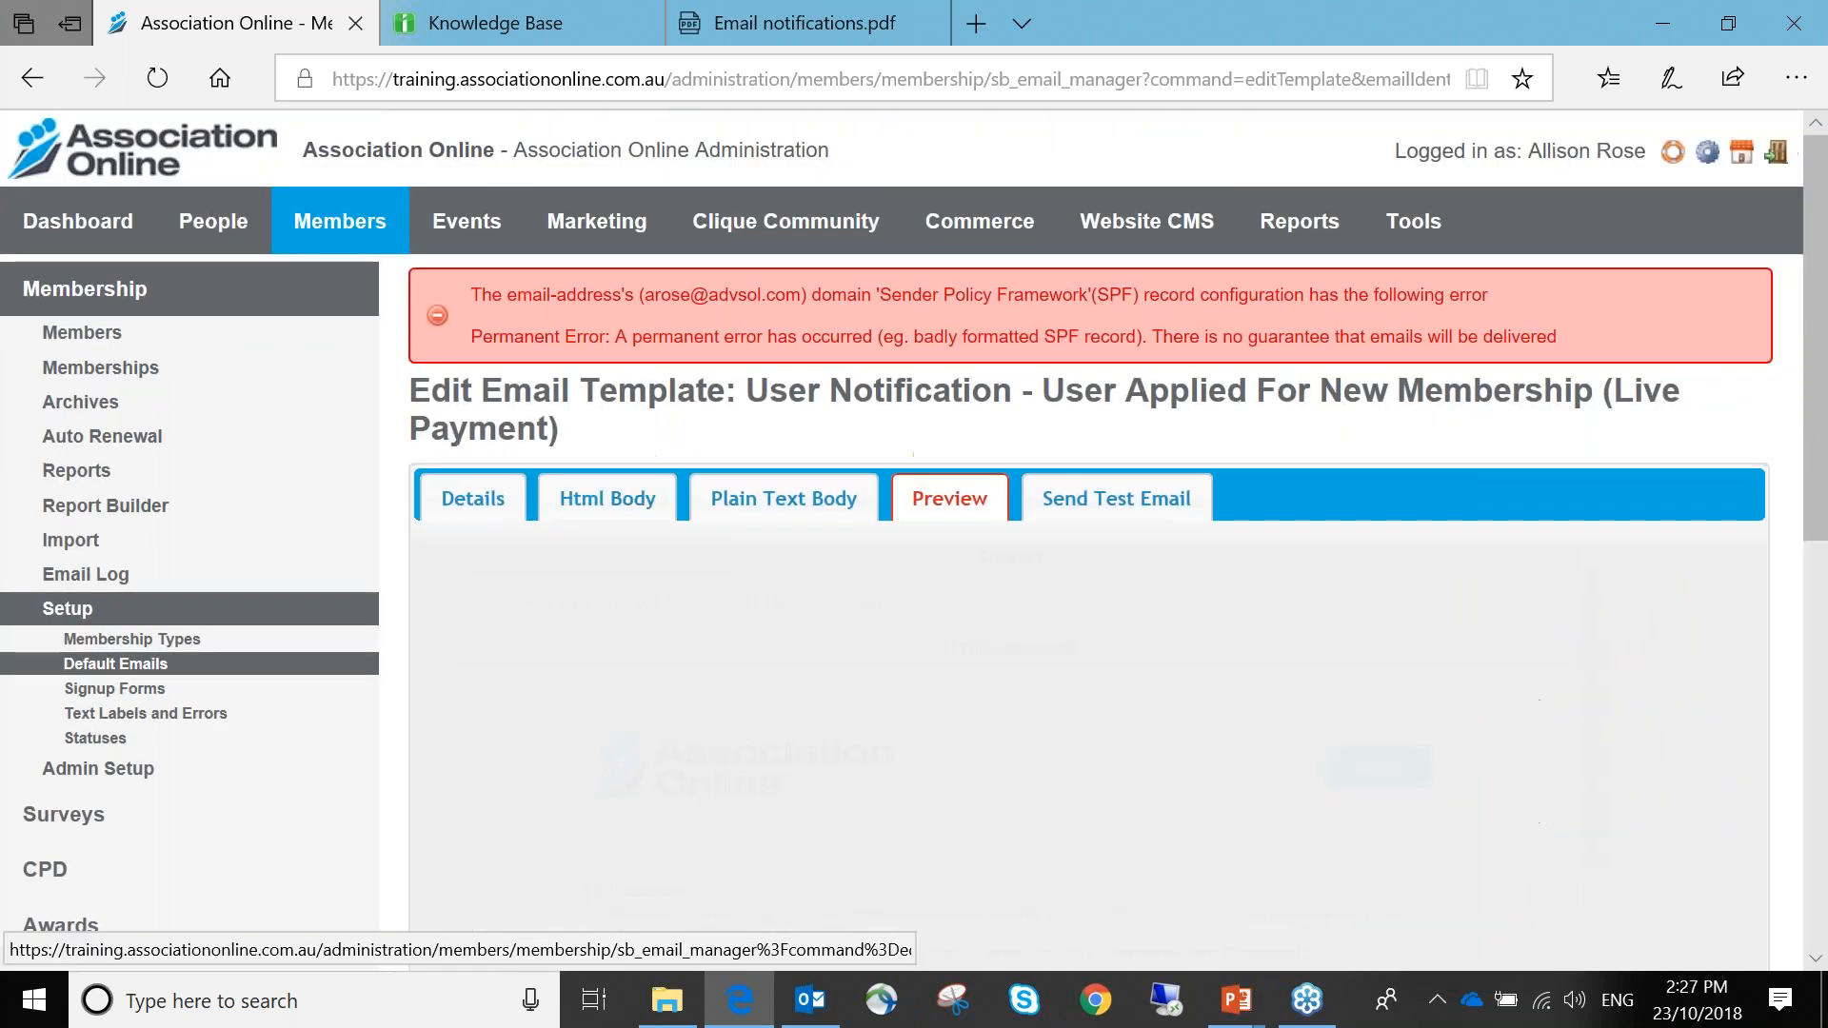
scroll(1028, 644, down, 2)
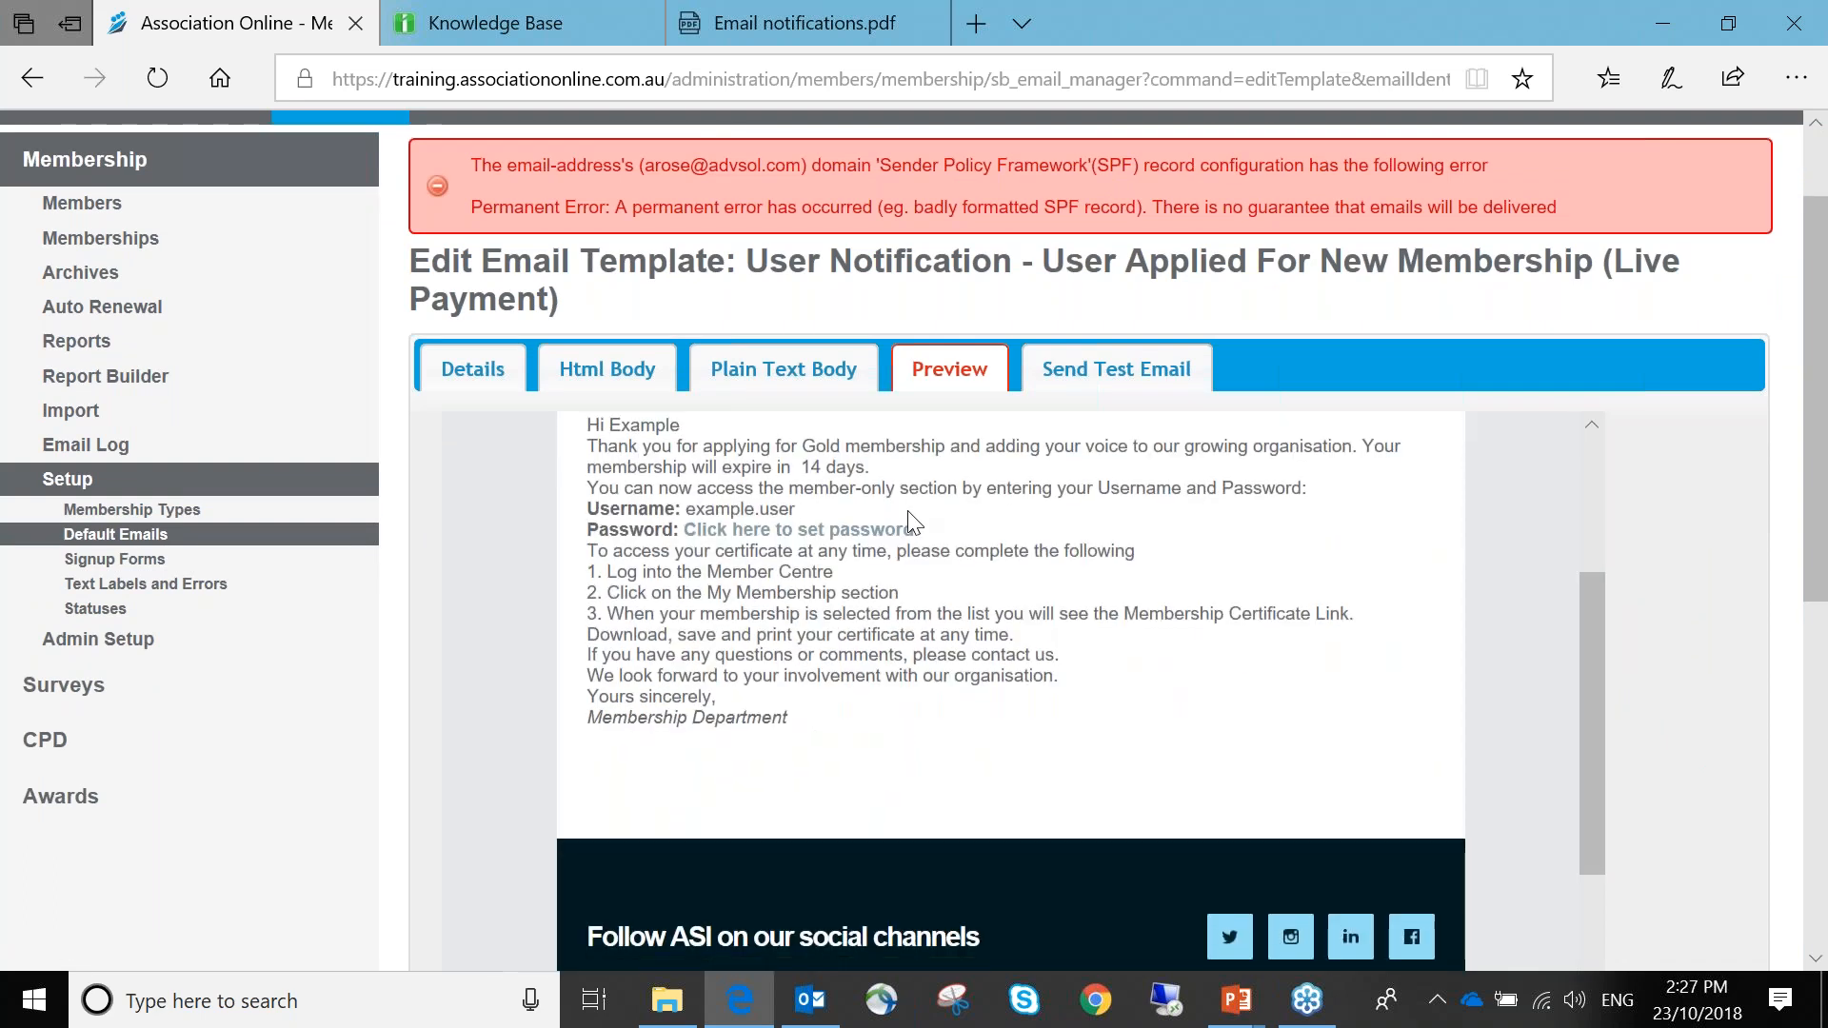
click(1092, 385)
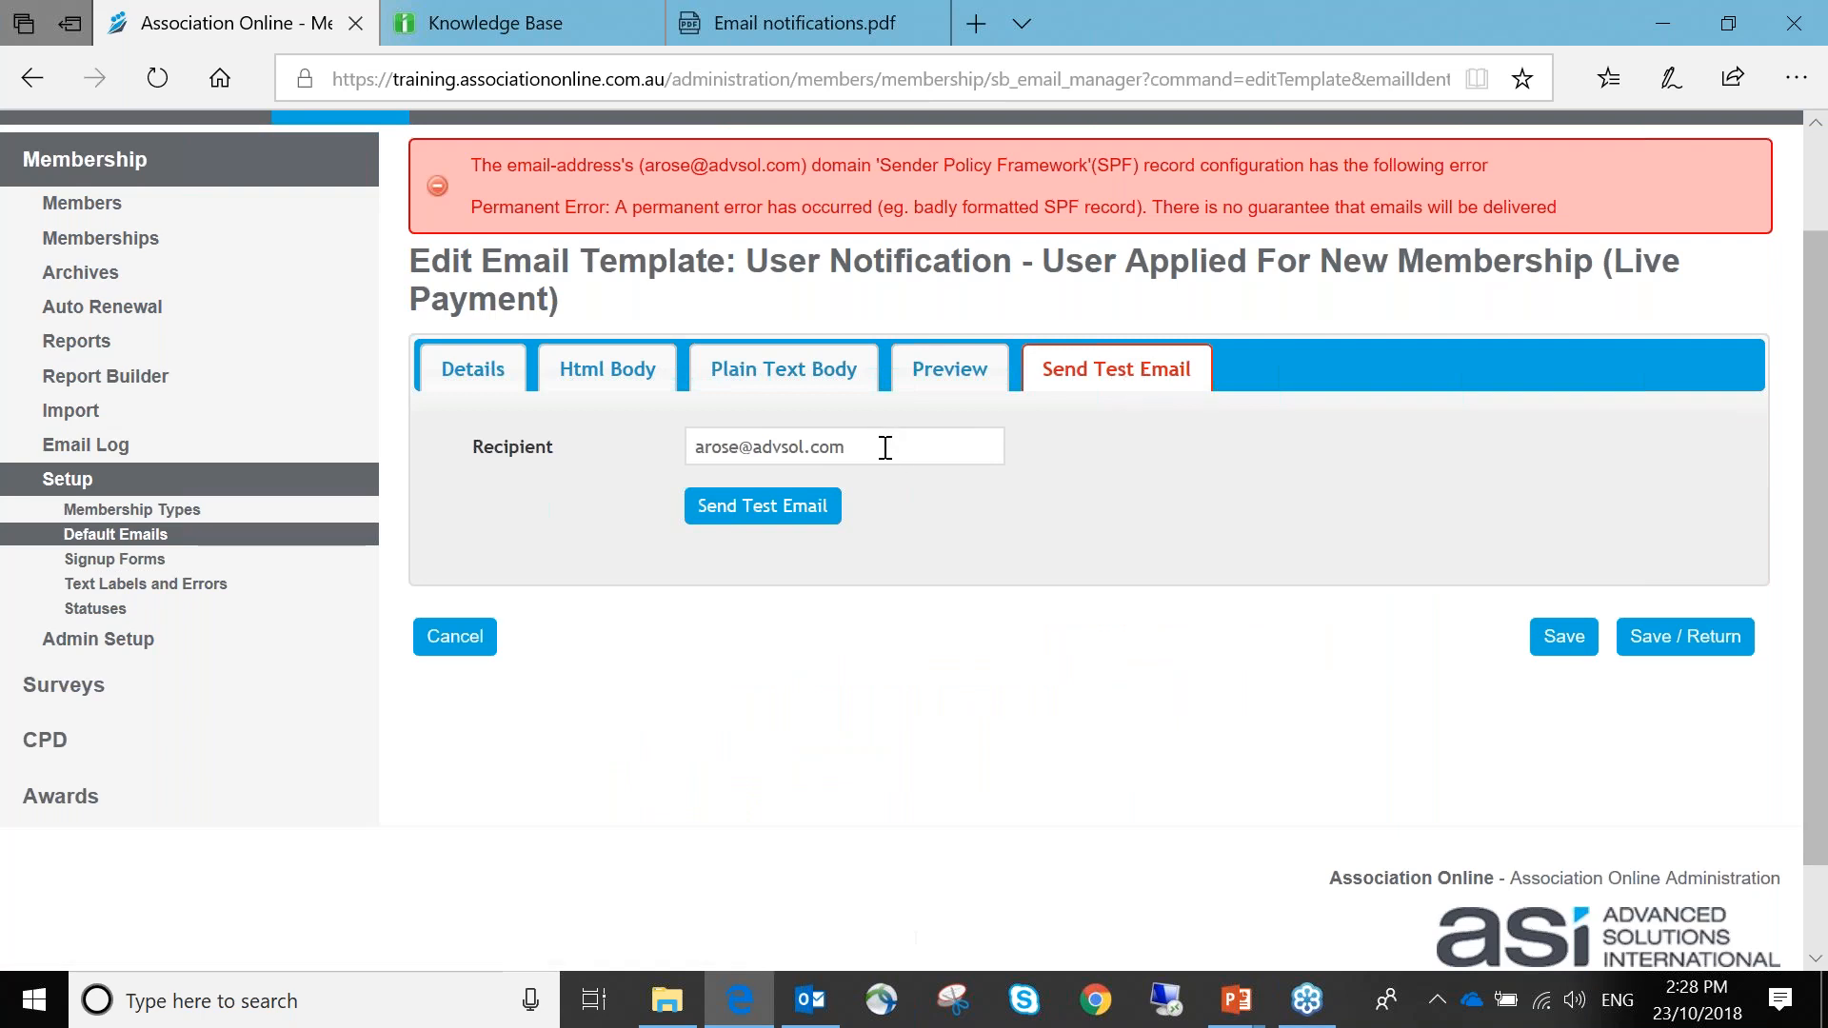
Replace the administrator's address with another recipient's e-mail, send the test email, then empty the recipient field
drag(880, 448, 599, 450)
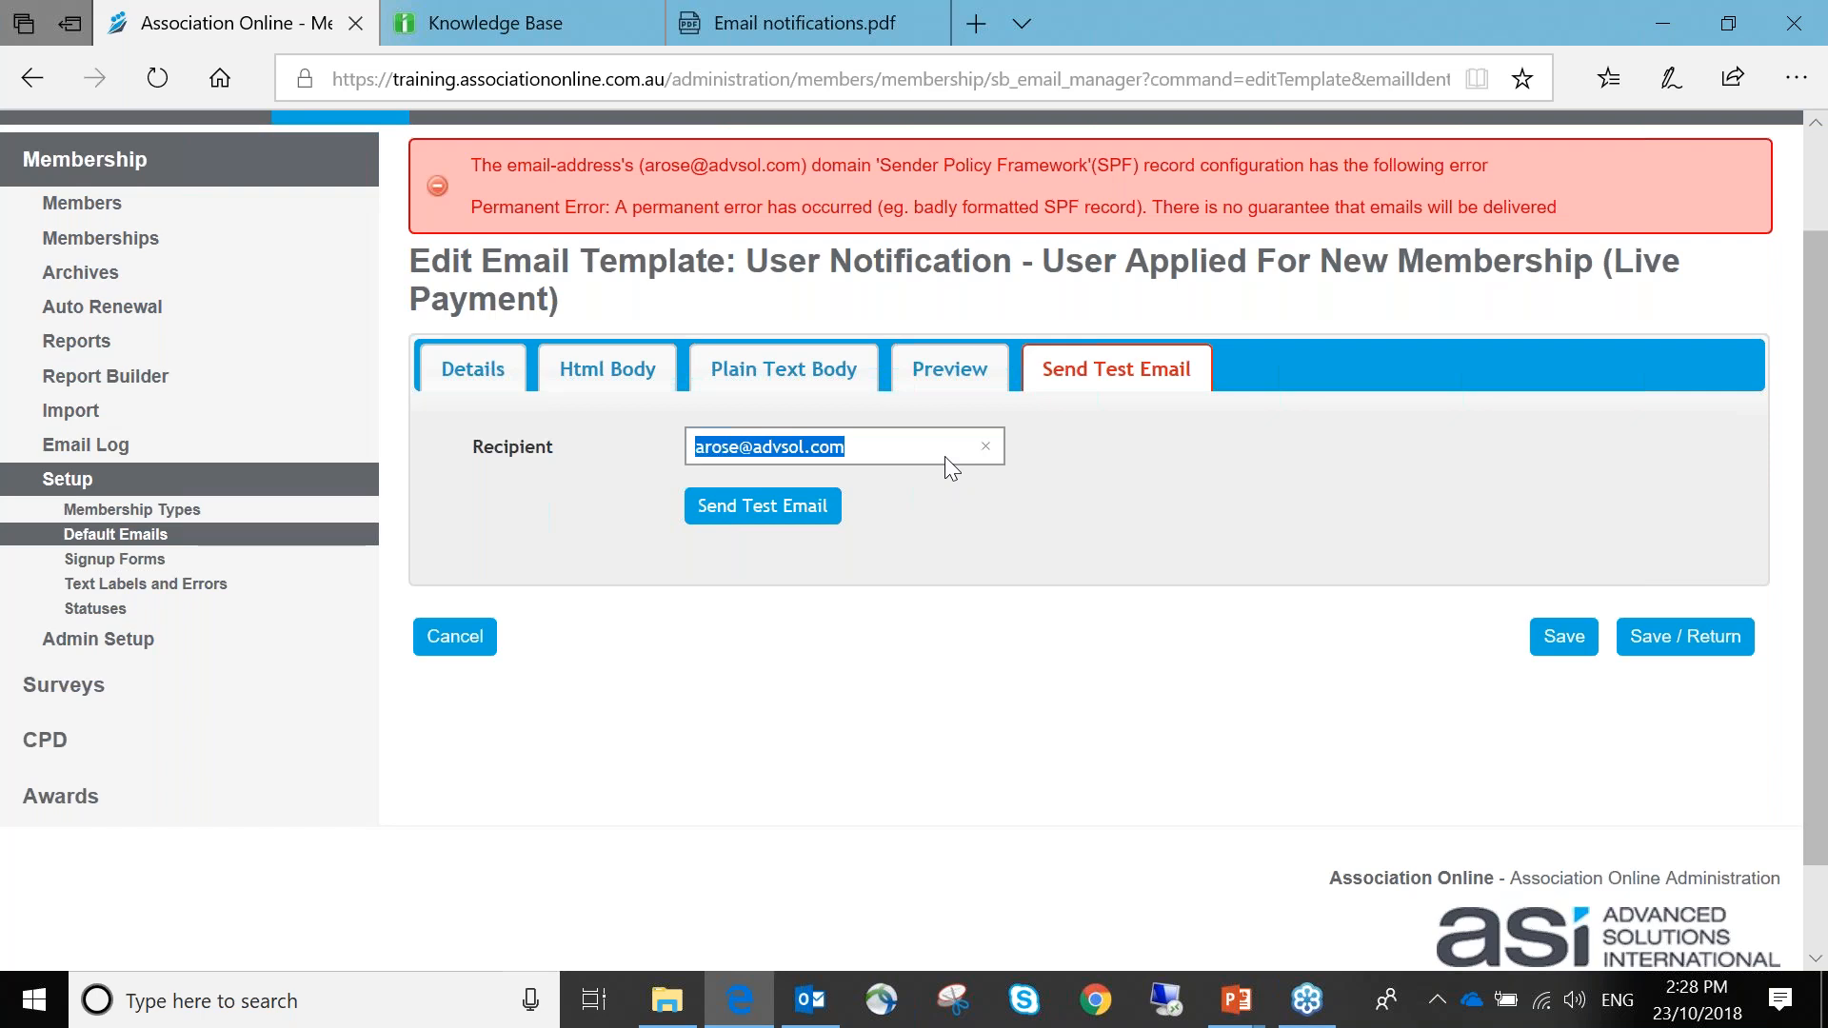
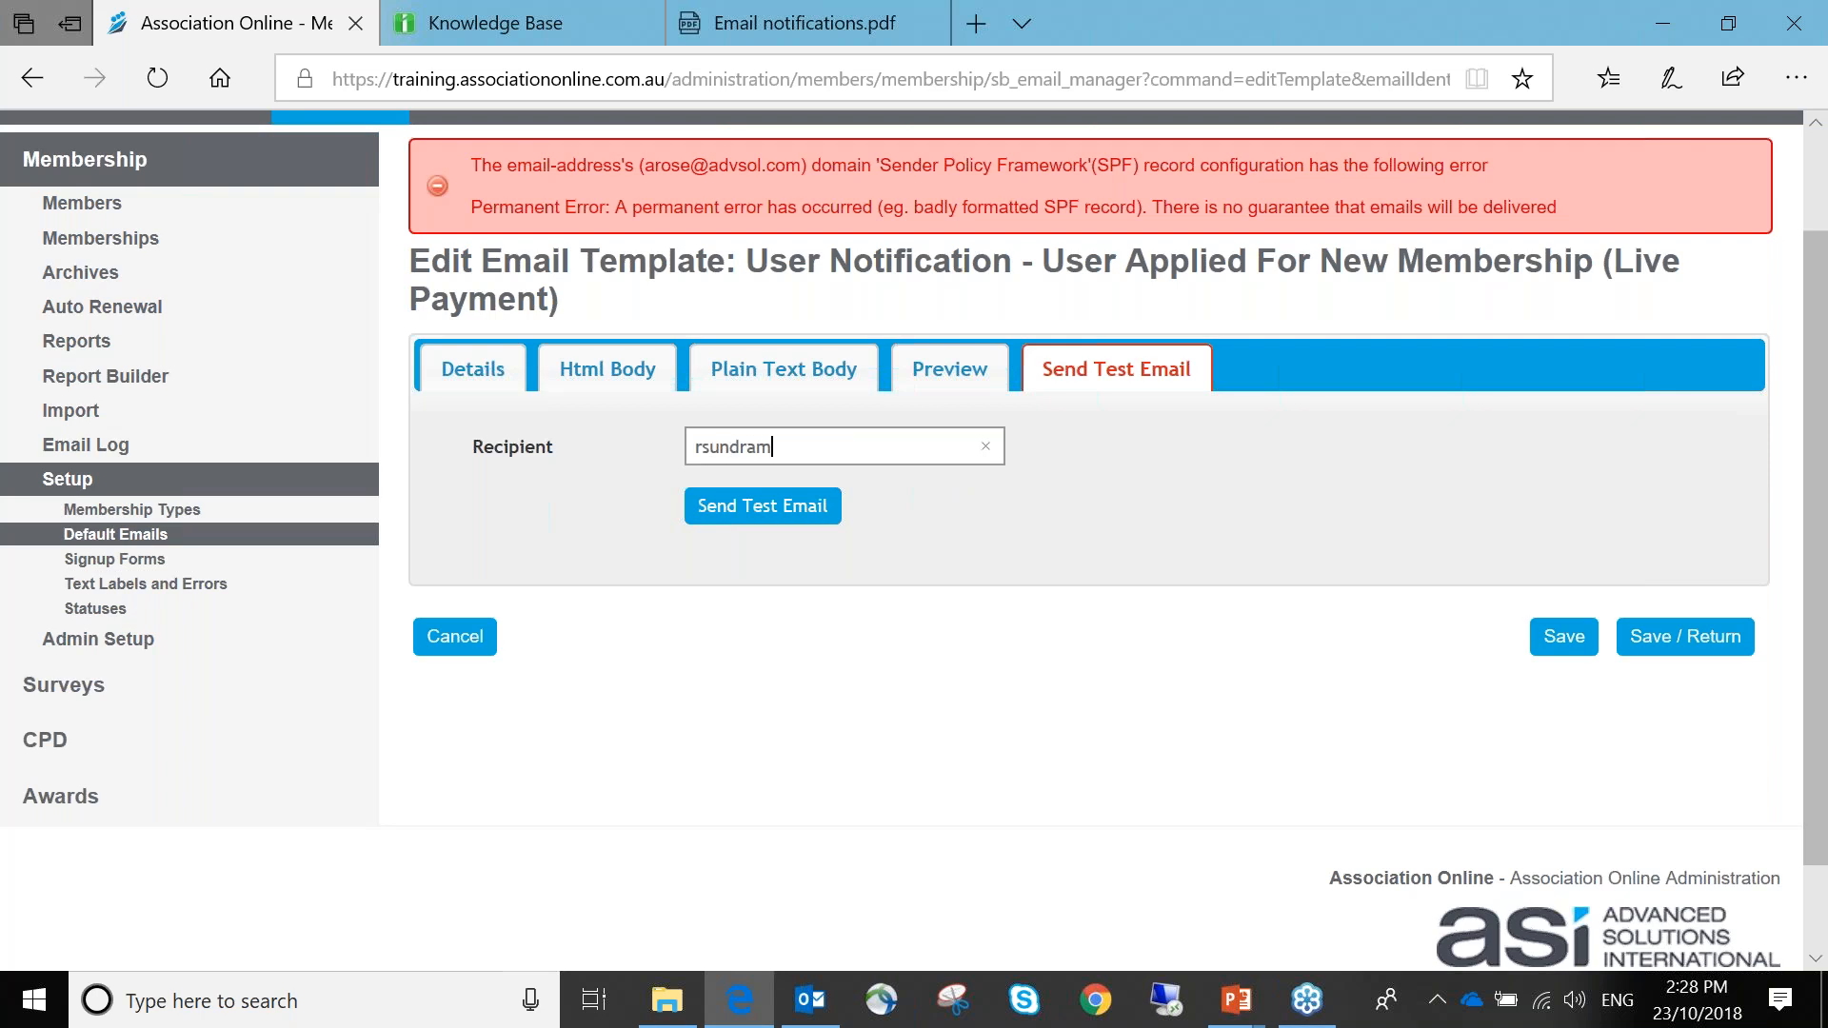
click(762, 506)
click(984, 447)
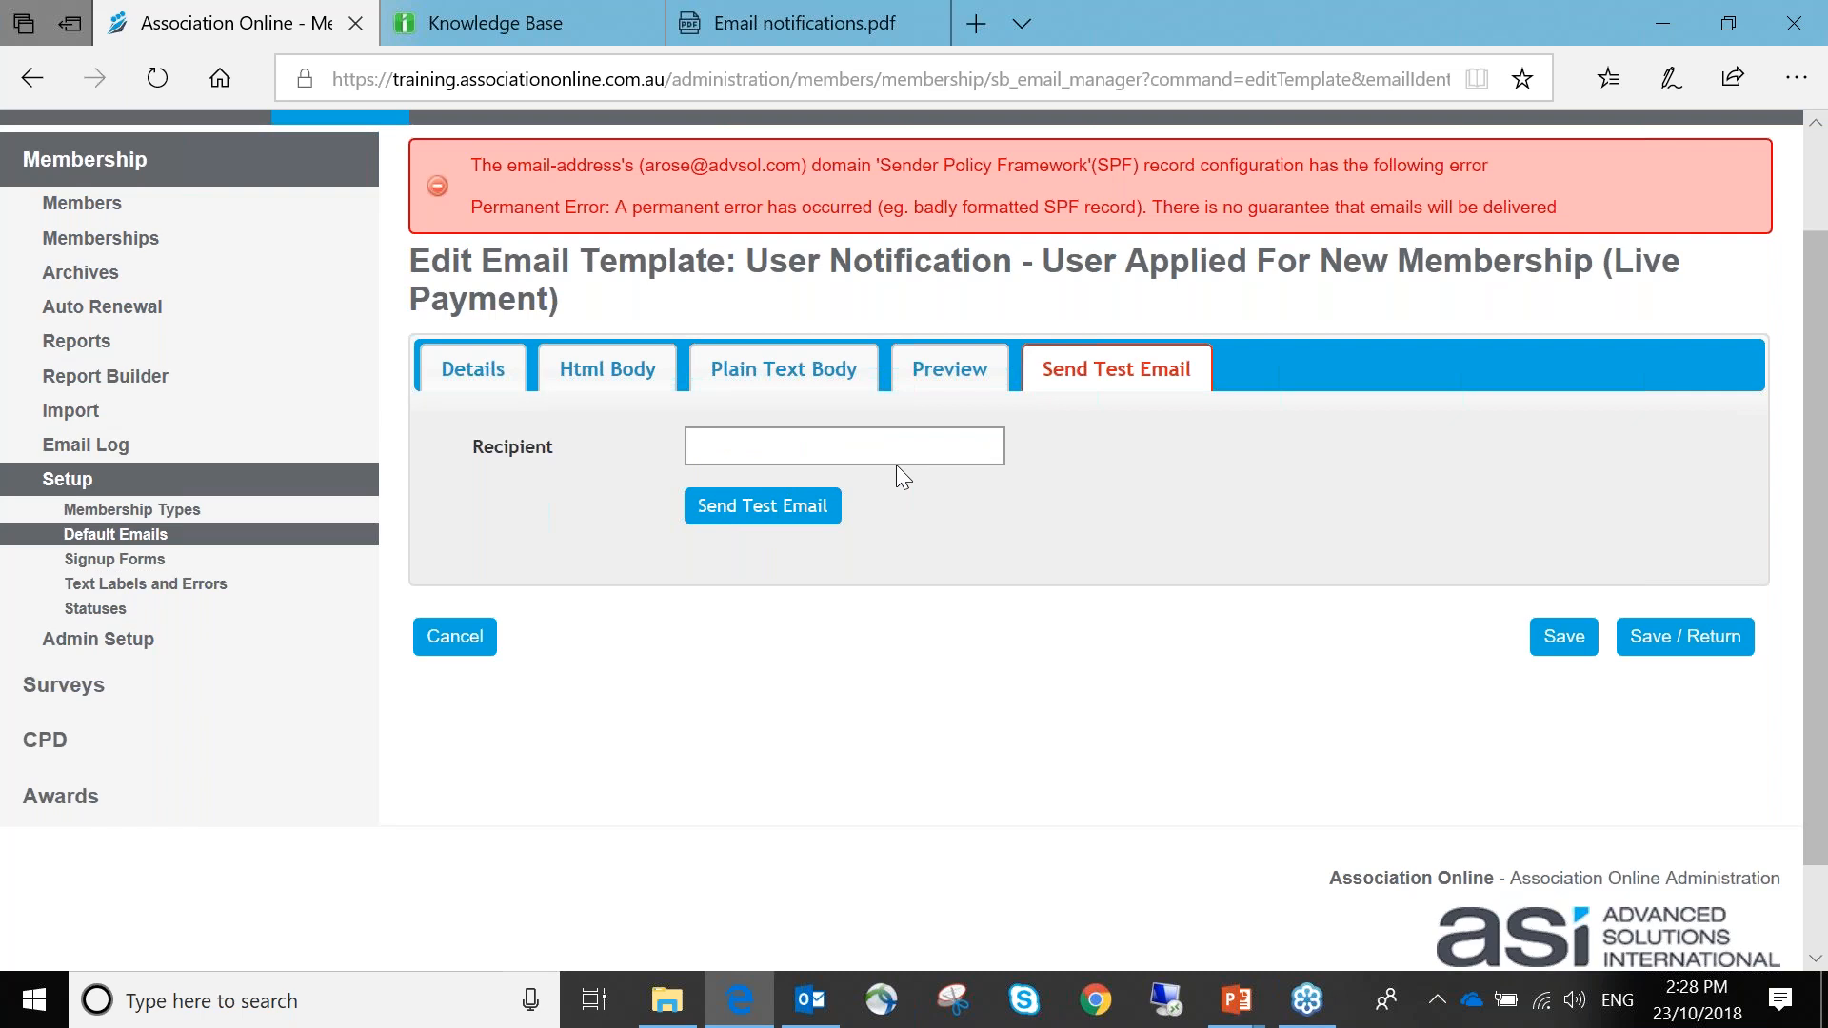
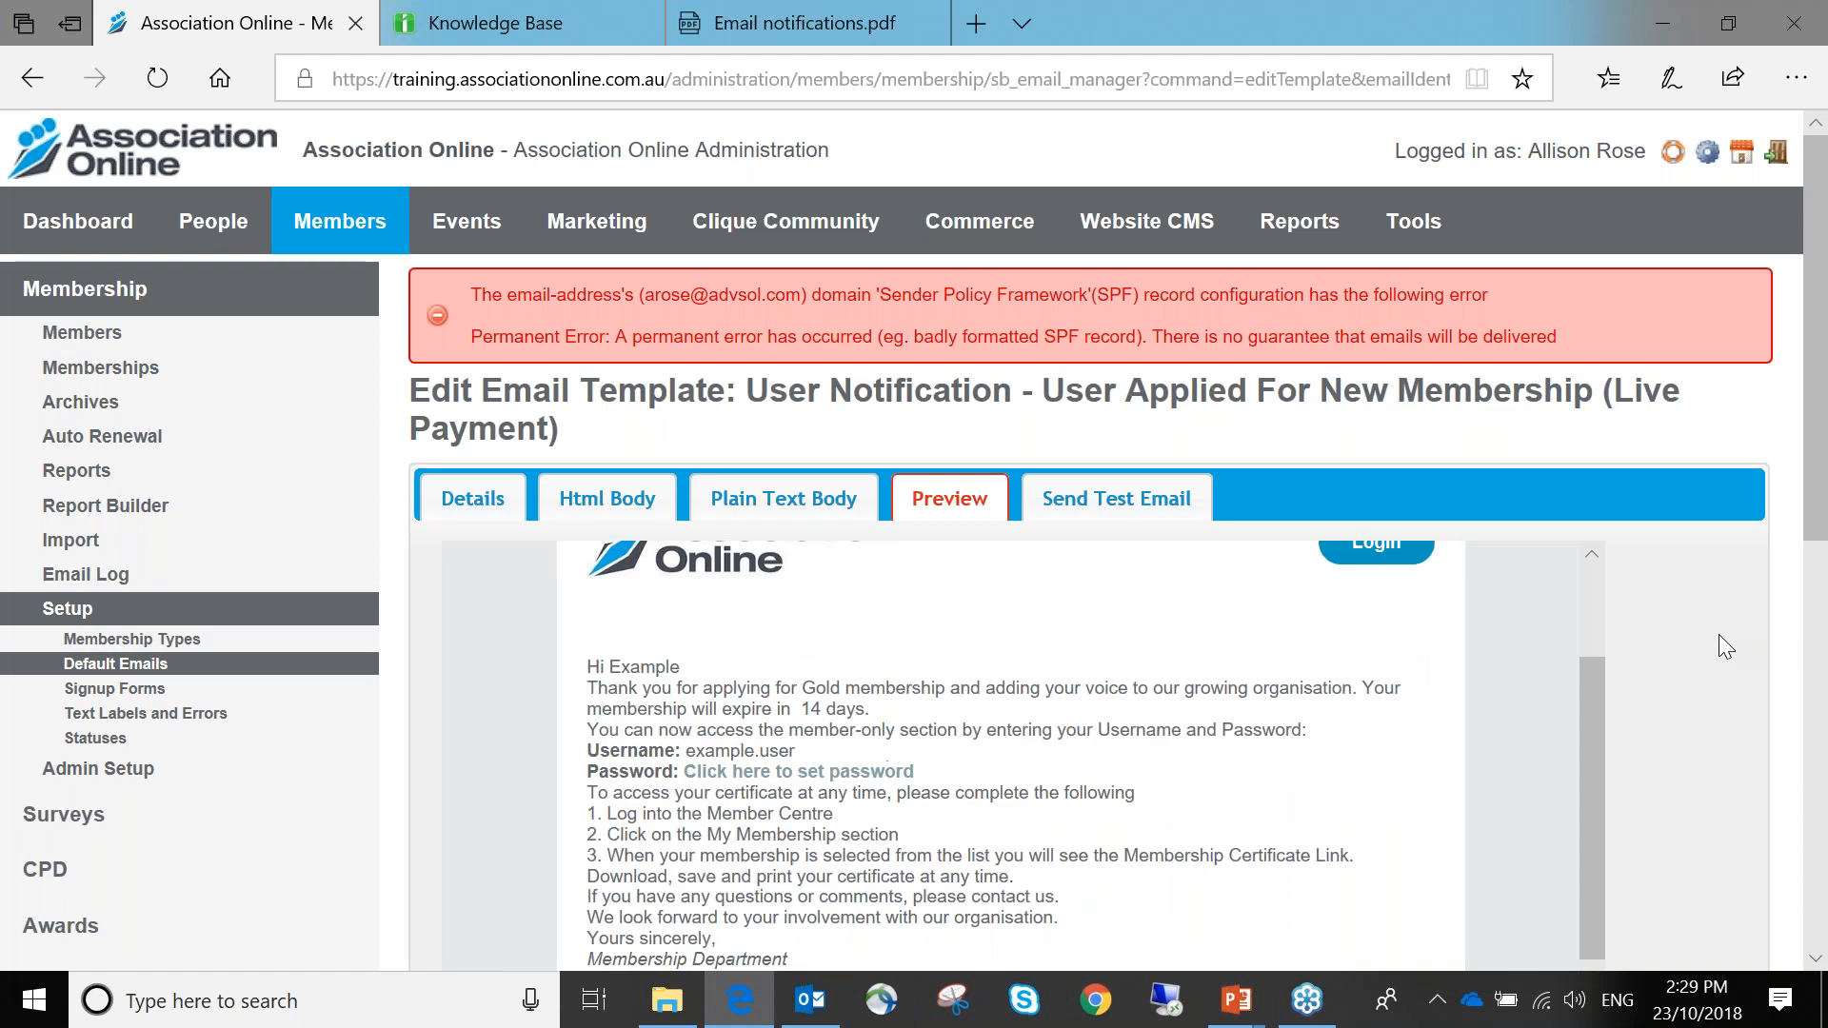
scroll(799, 447, down, 3)
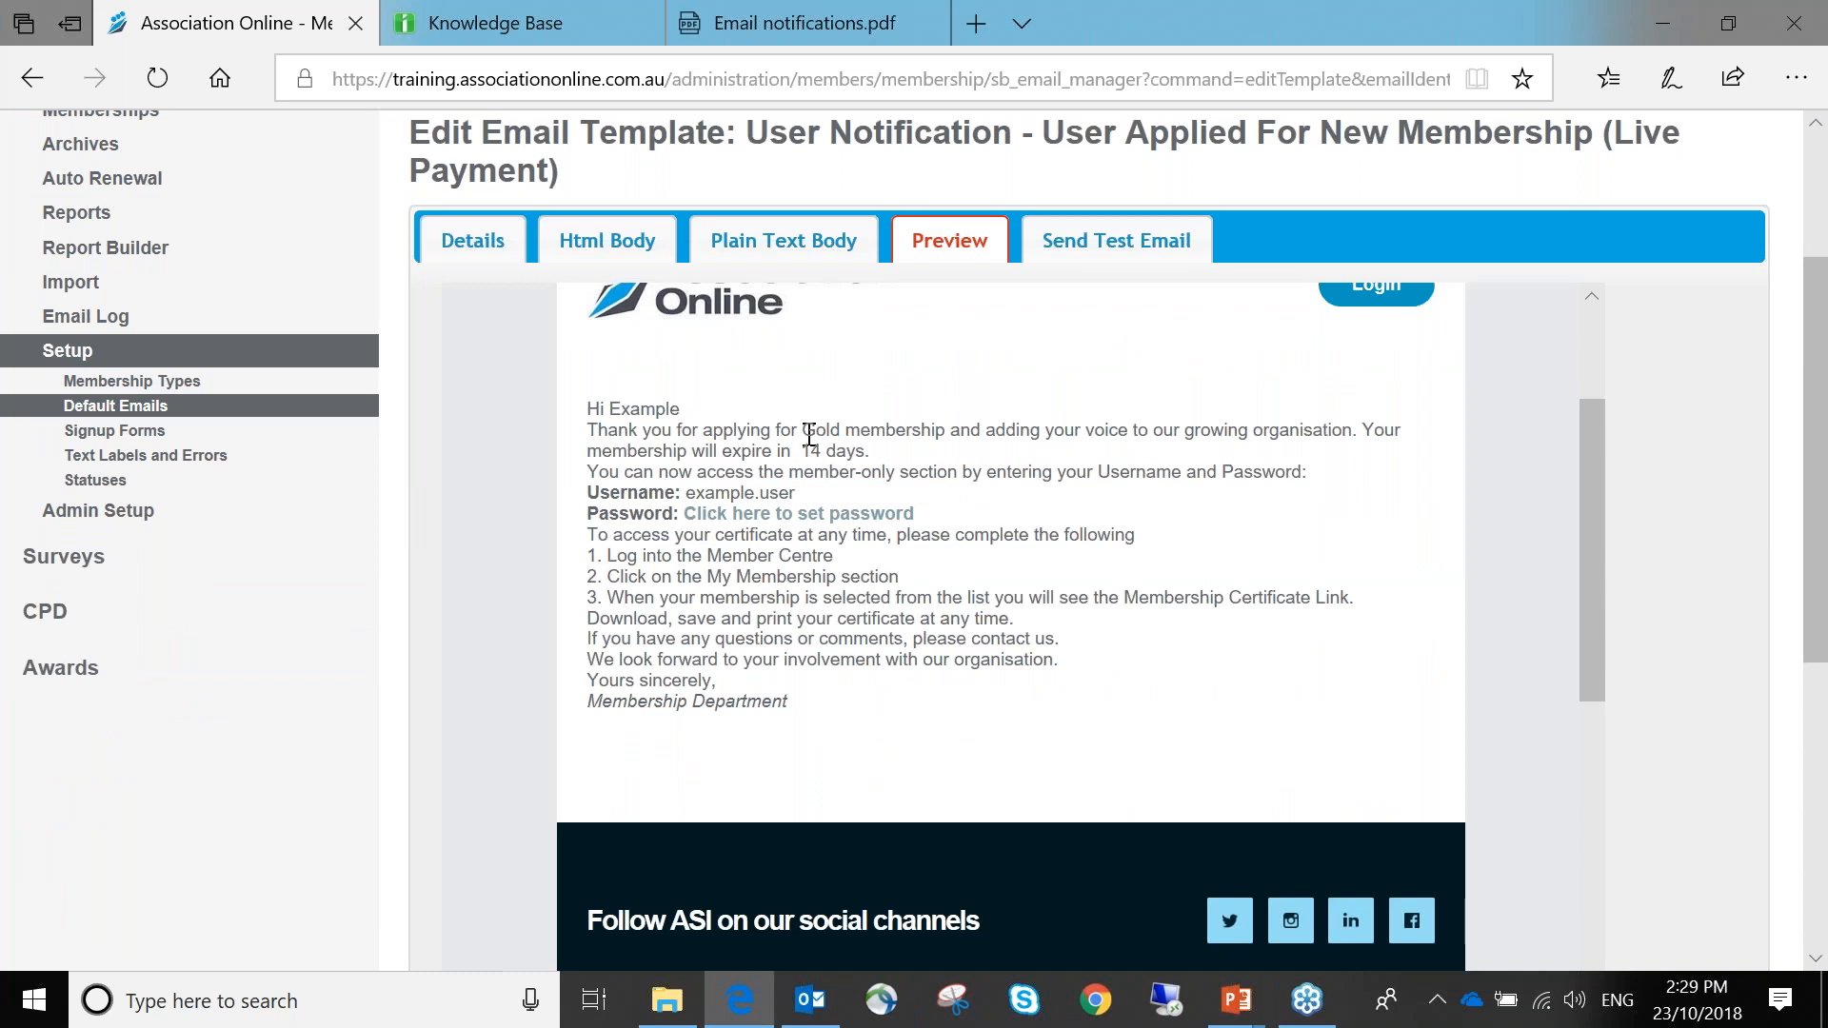
Scroll the preview, highlighting membership type Gold, the 14-day expiry and renewal date 1st Jan 2011
drag(805, 430, 847, 433)
double_click(808, 449)
scroll(741, 639, down, 10)
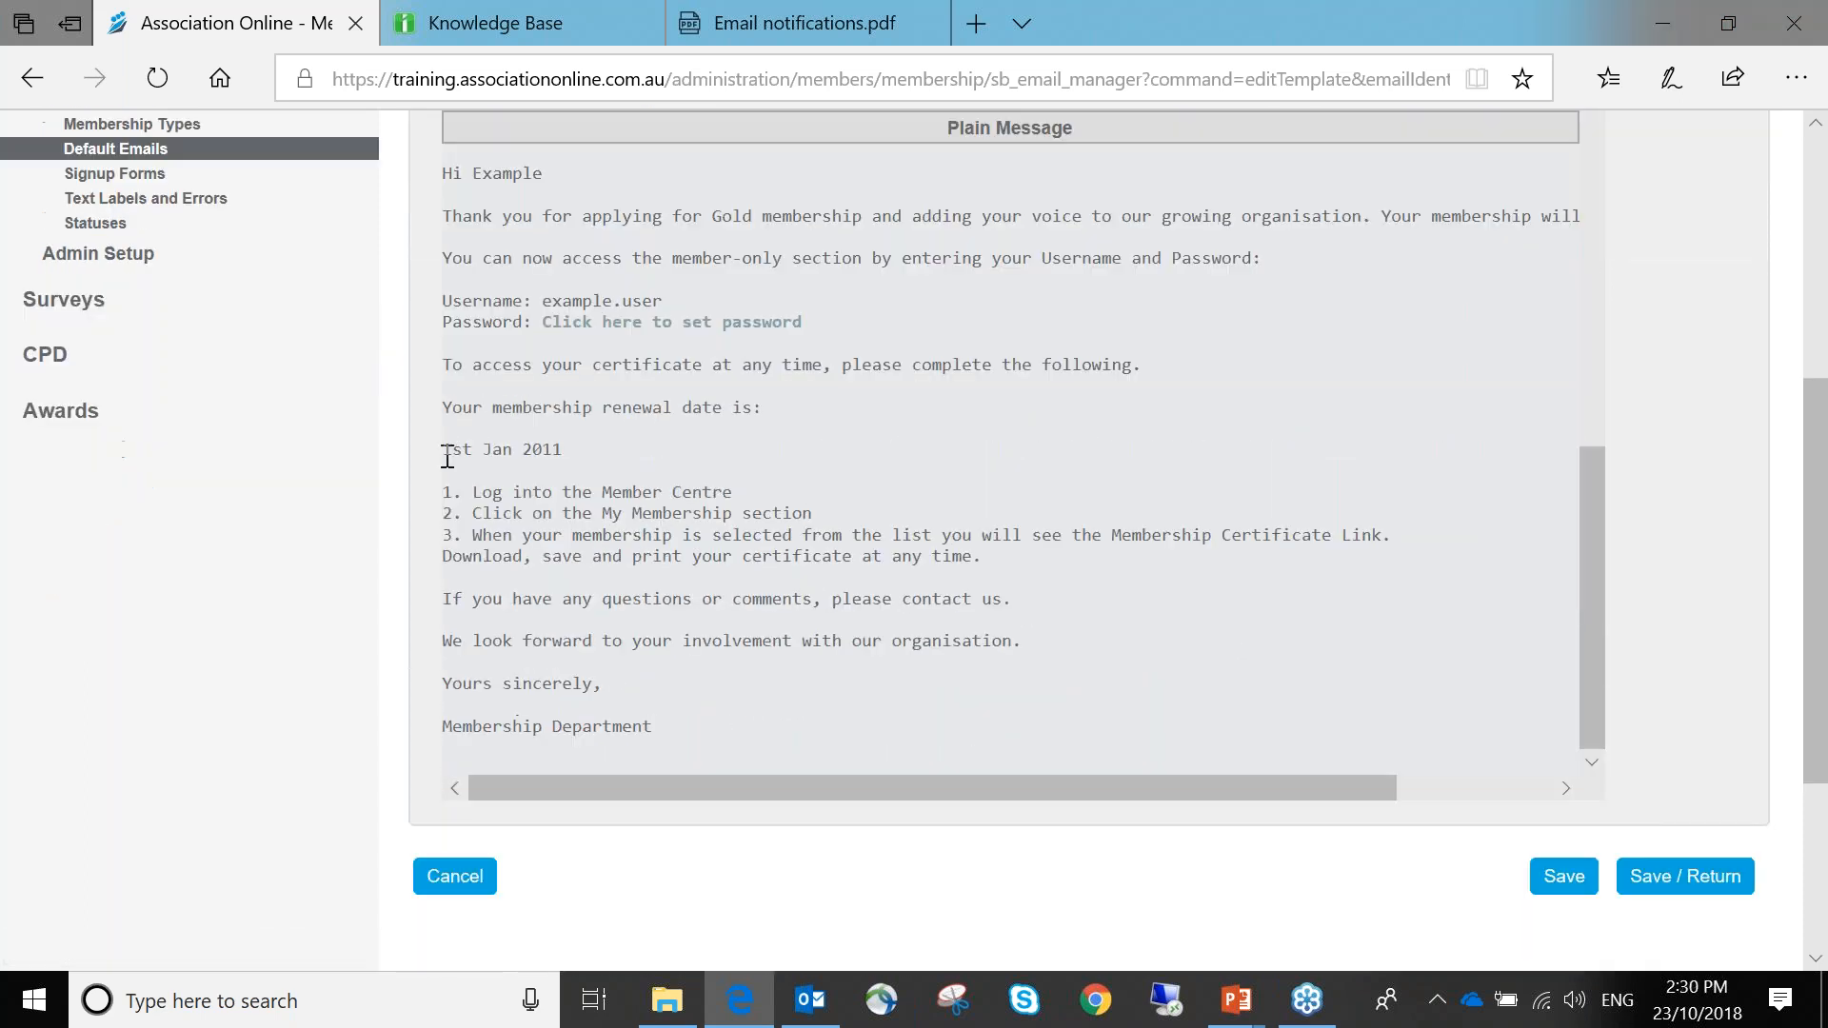
drag(443, 451, 630, 454)
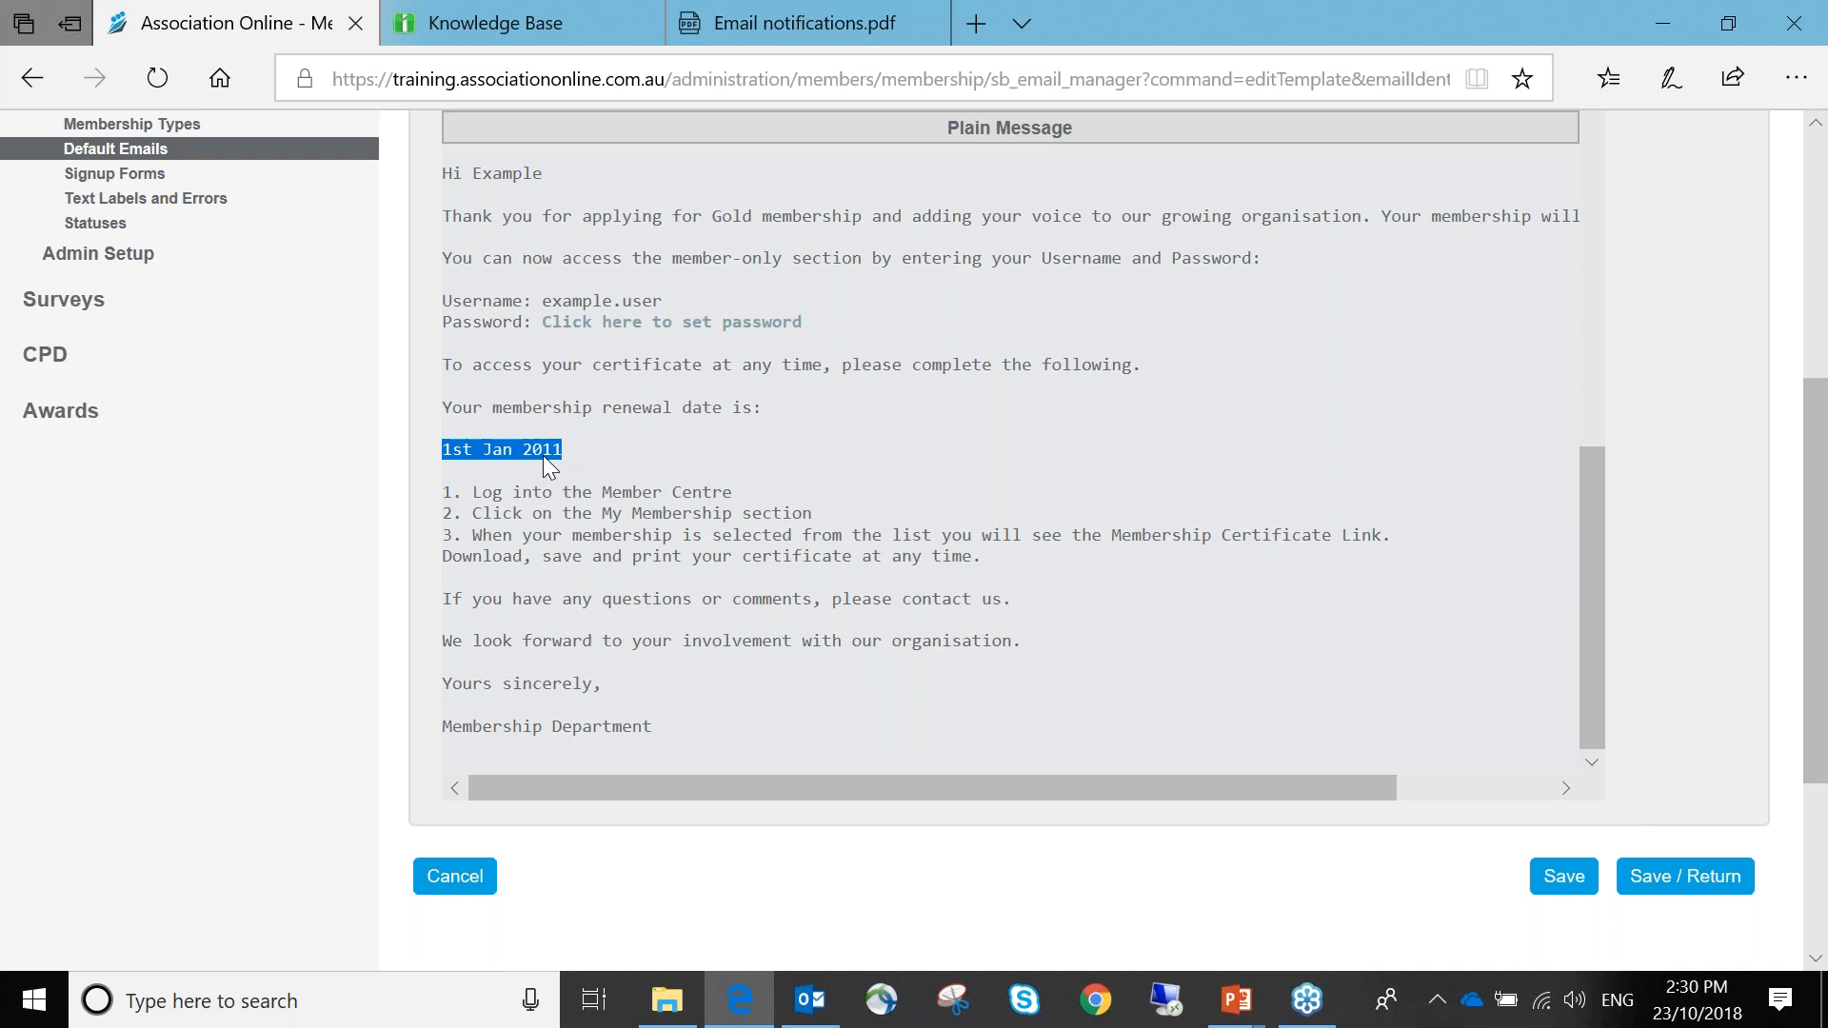
scroll(567, 514, up, 12)
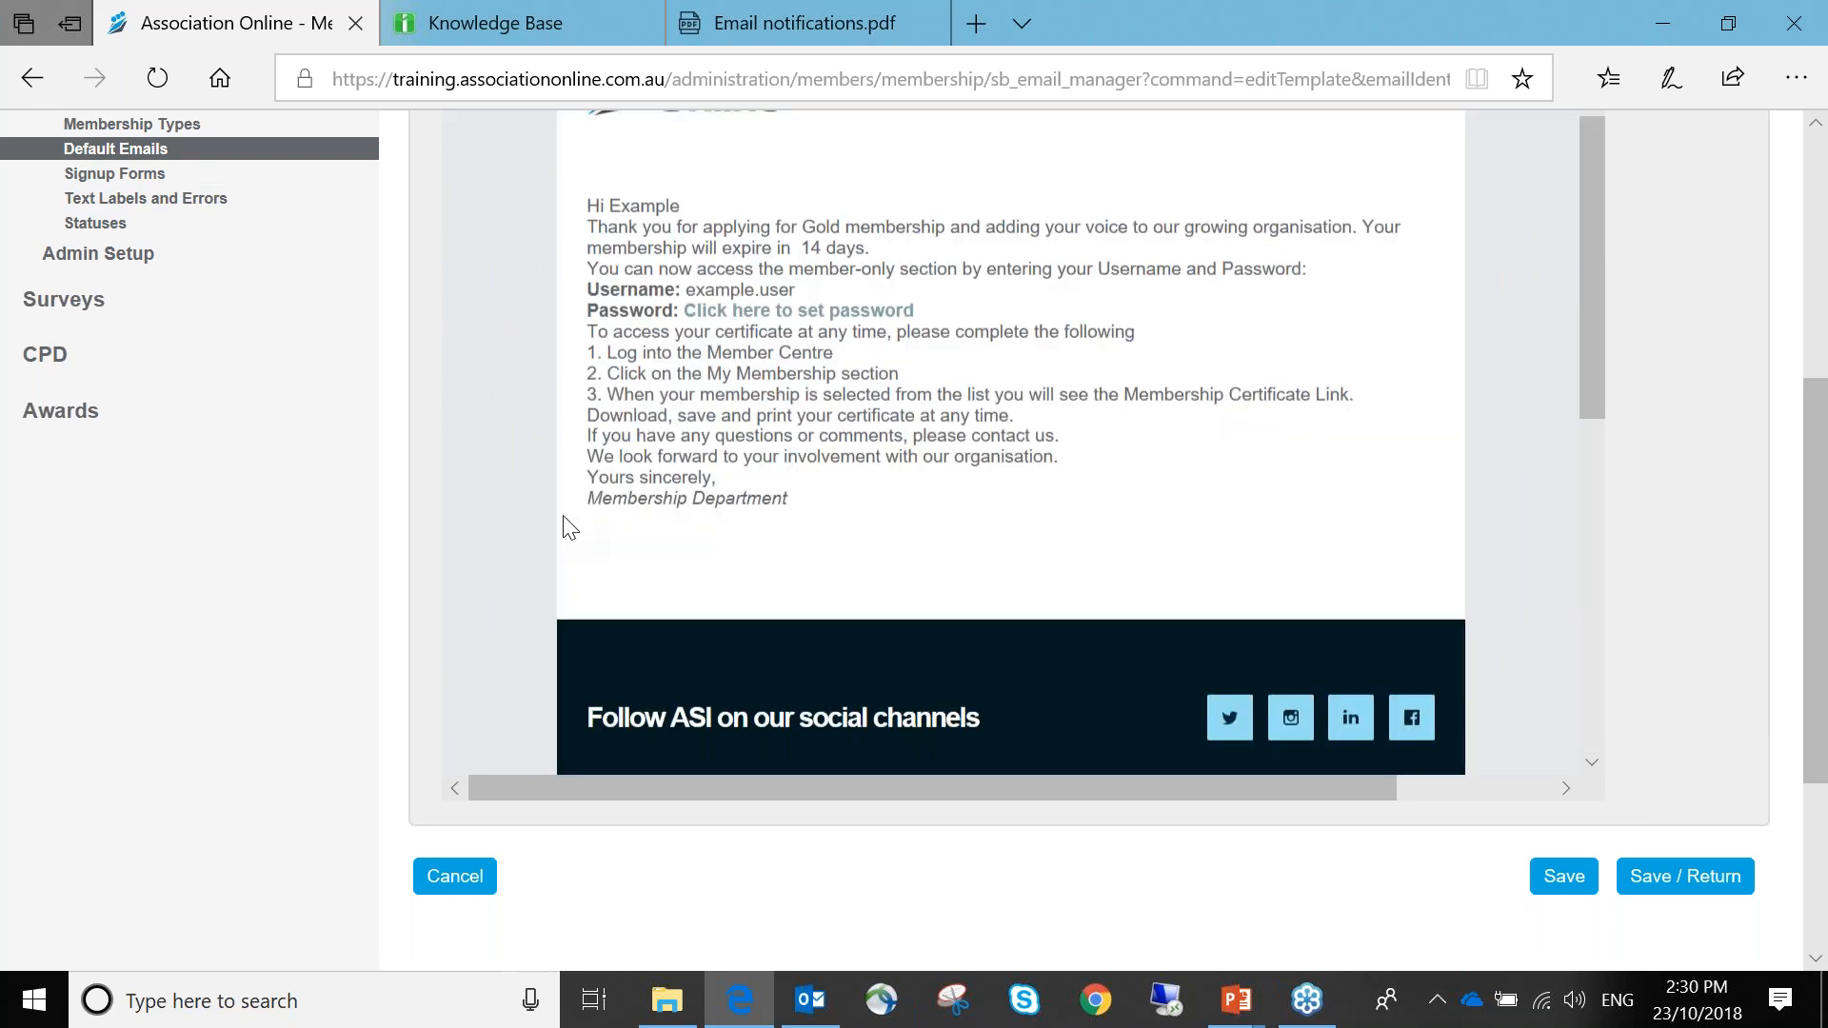
scroll(569, 527, up, 2)
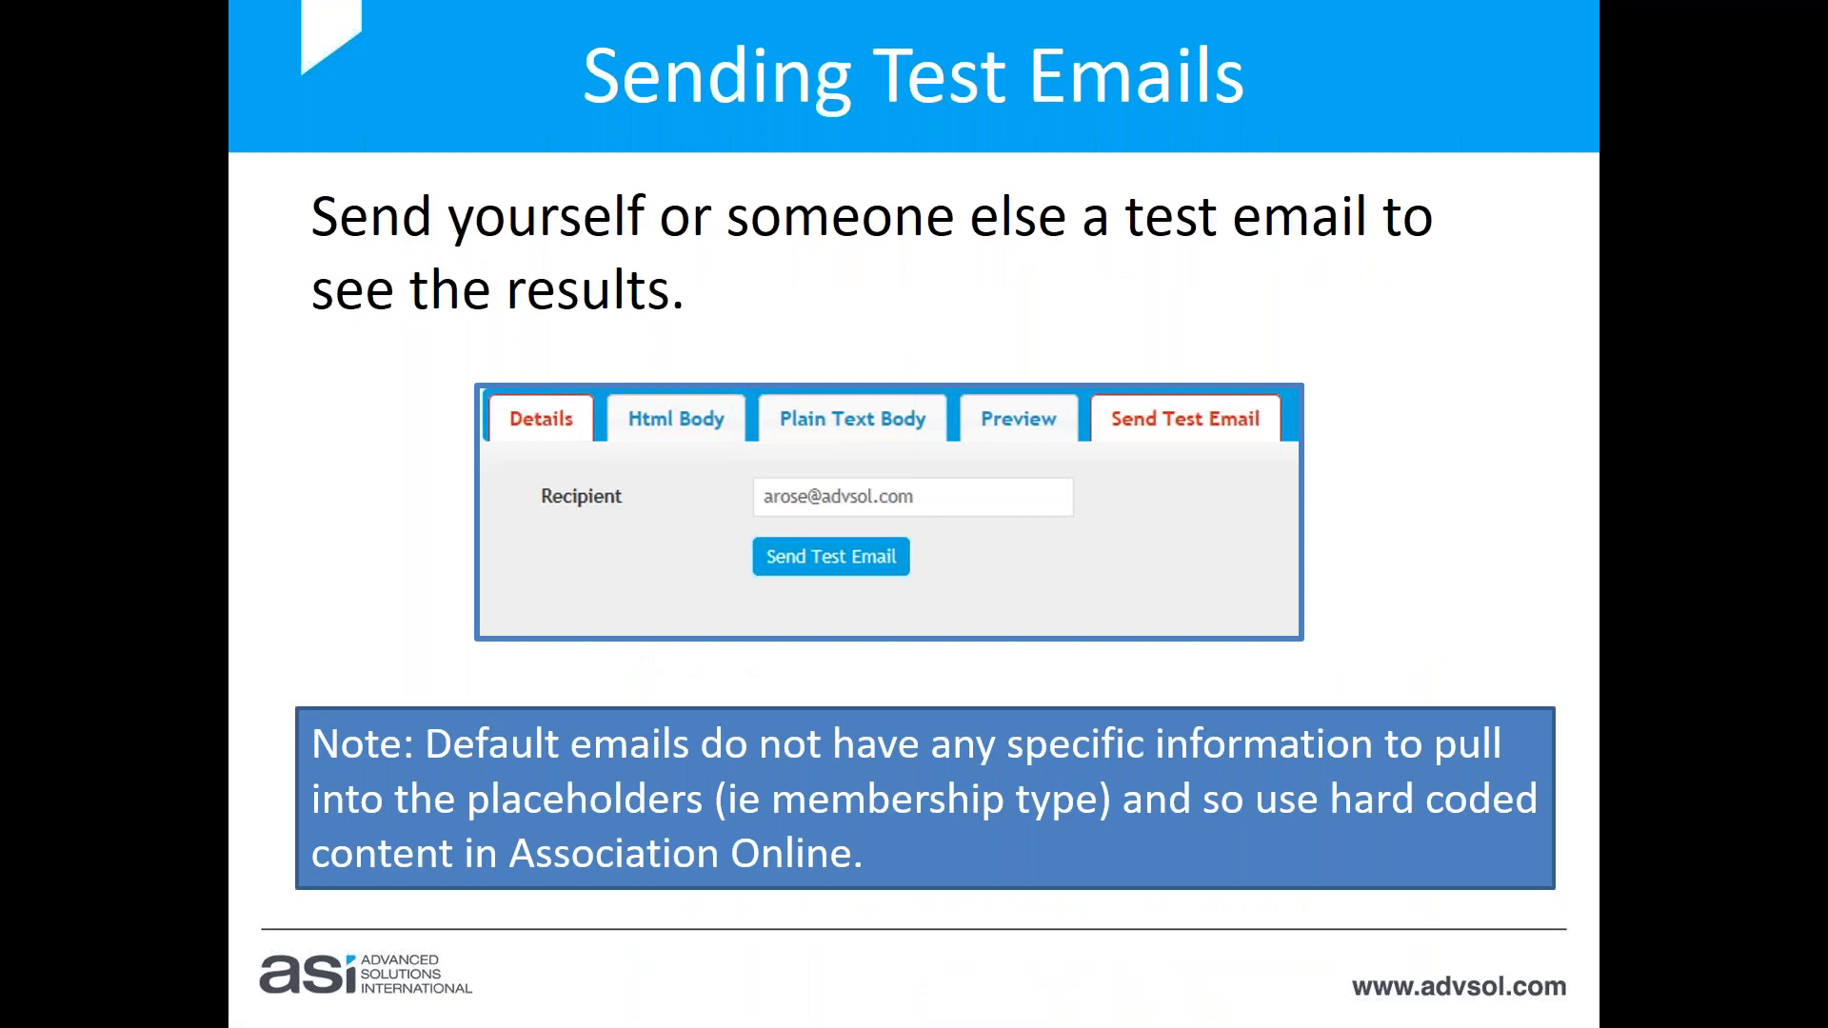
Advance to the Edit Email Templates - Custom slide, then show the browser's default membership emails list
key(Right)
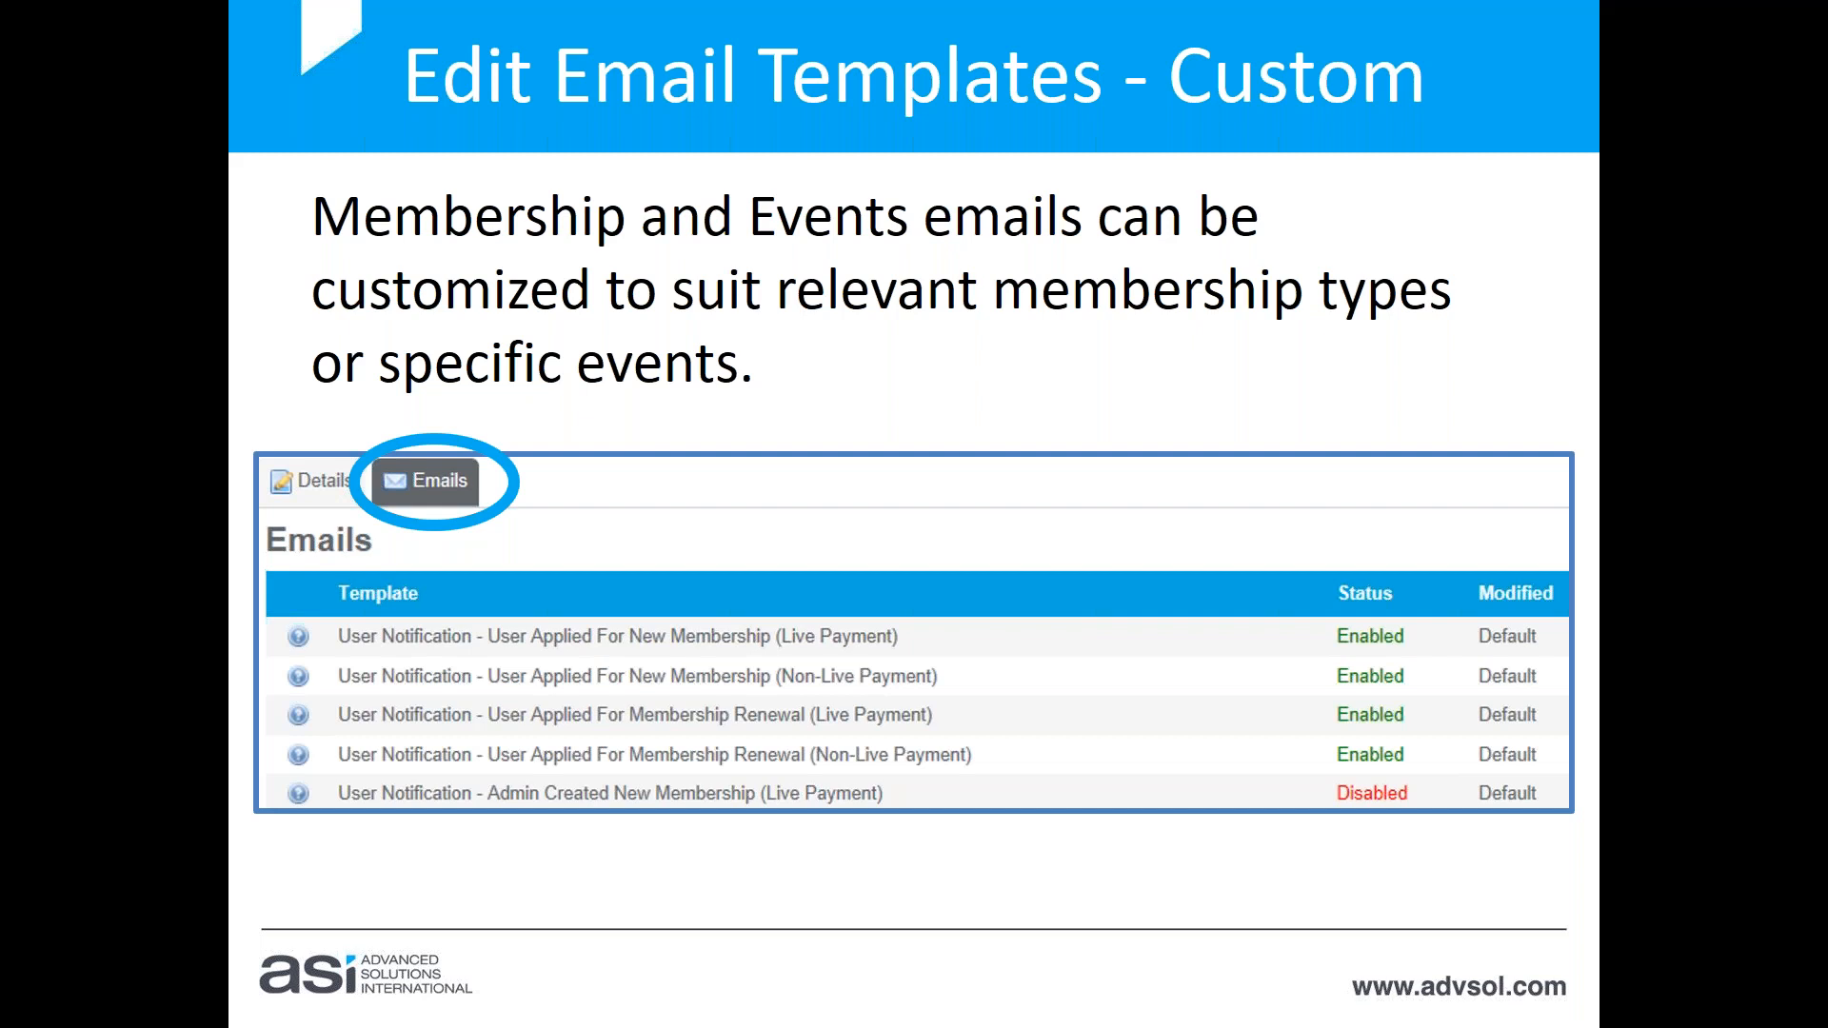
key(alt+Tab)
click(221, 547)
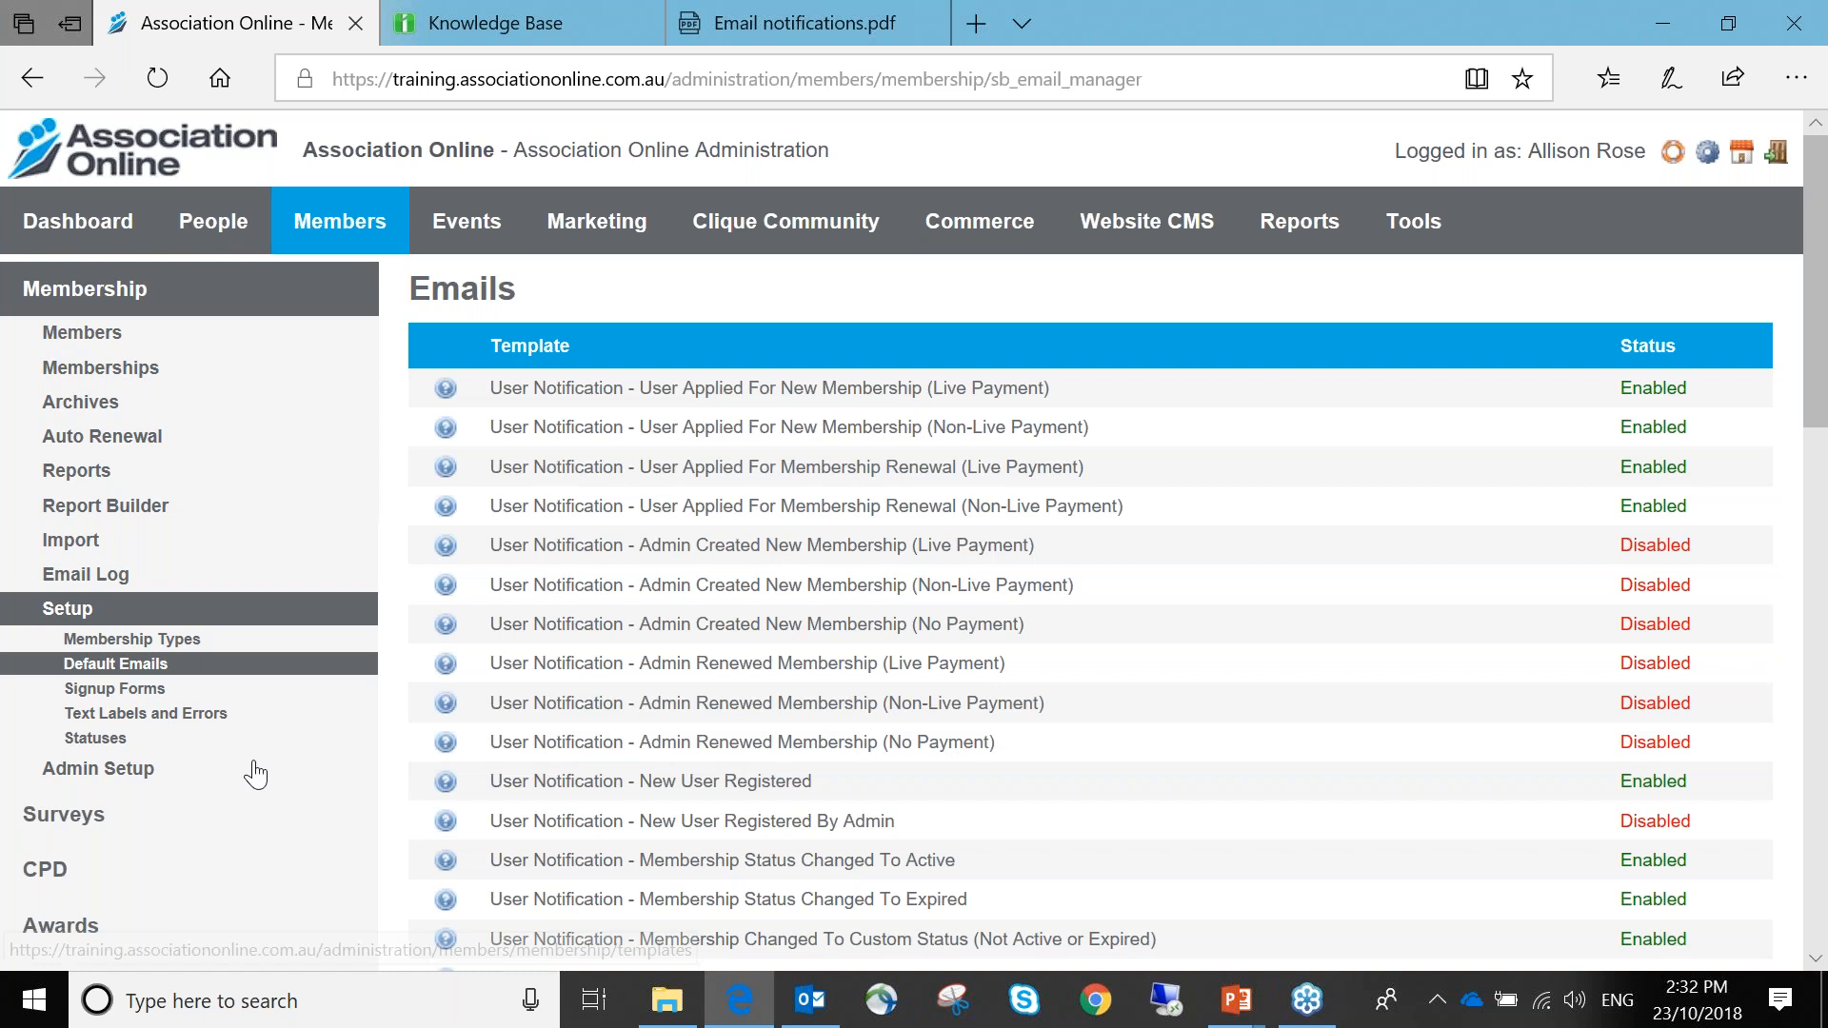
From Financial Year Membership's Emails list, open its User Applied For New Membership (Live Payment) template
click(228, 640)
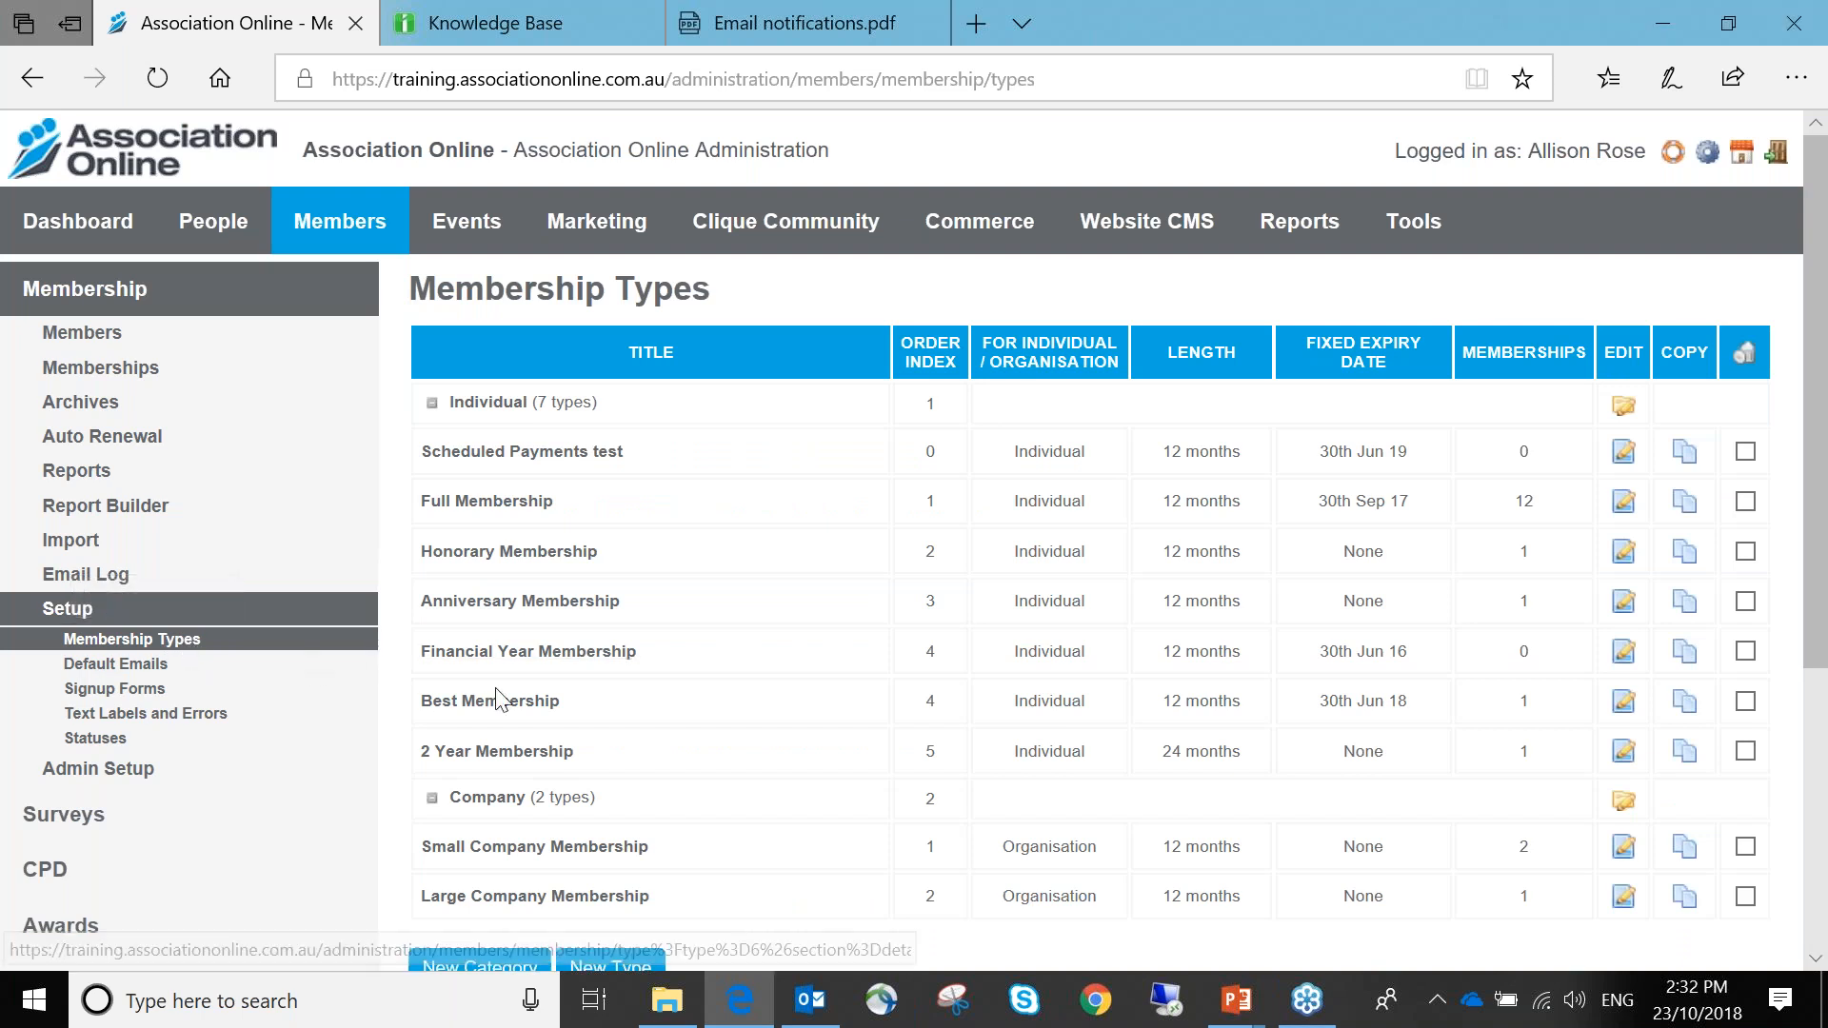
click(505, 656)
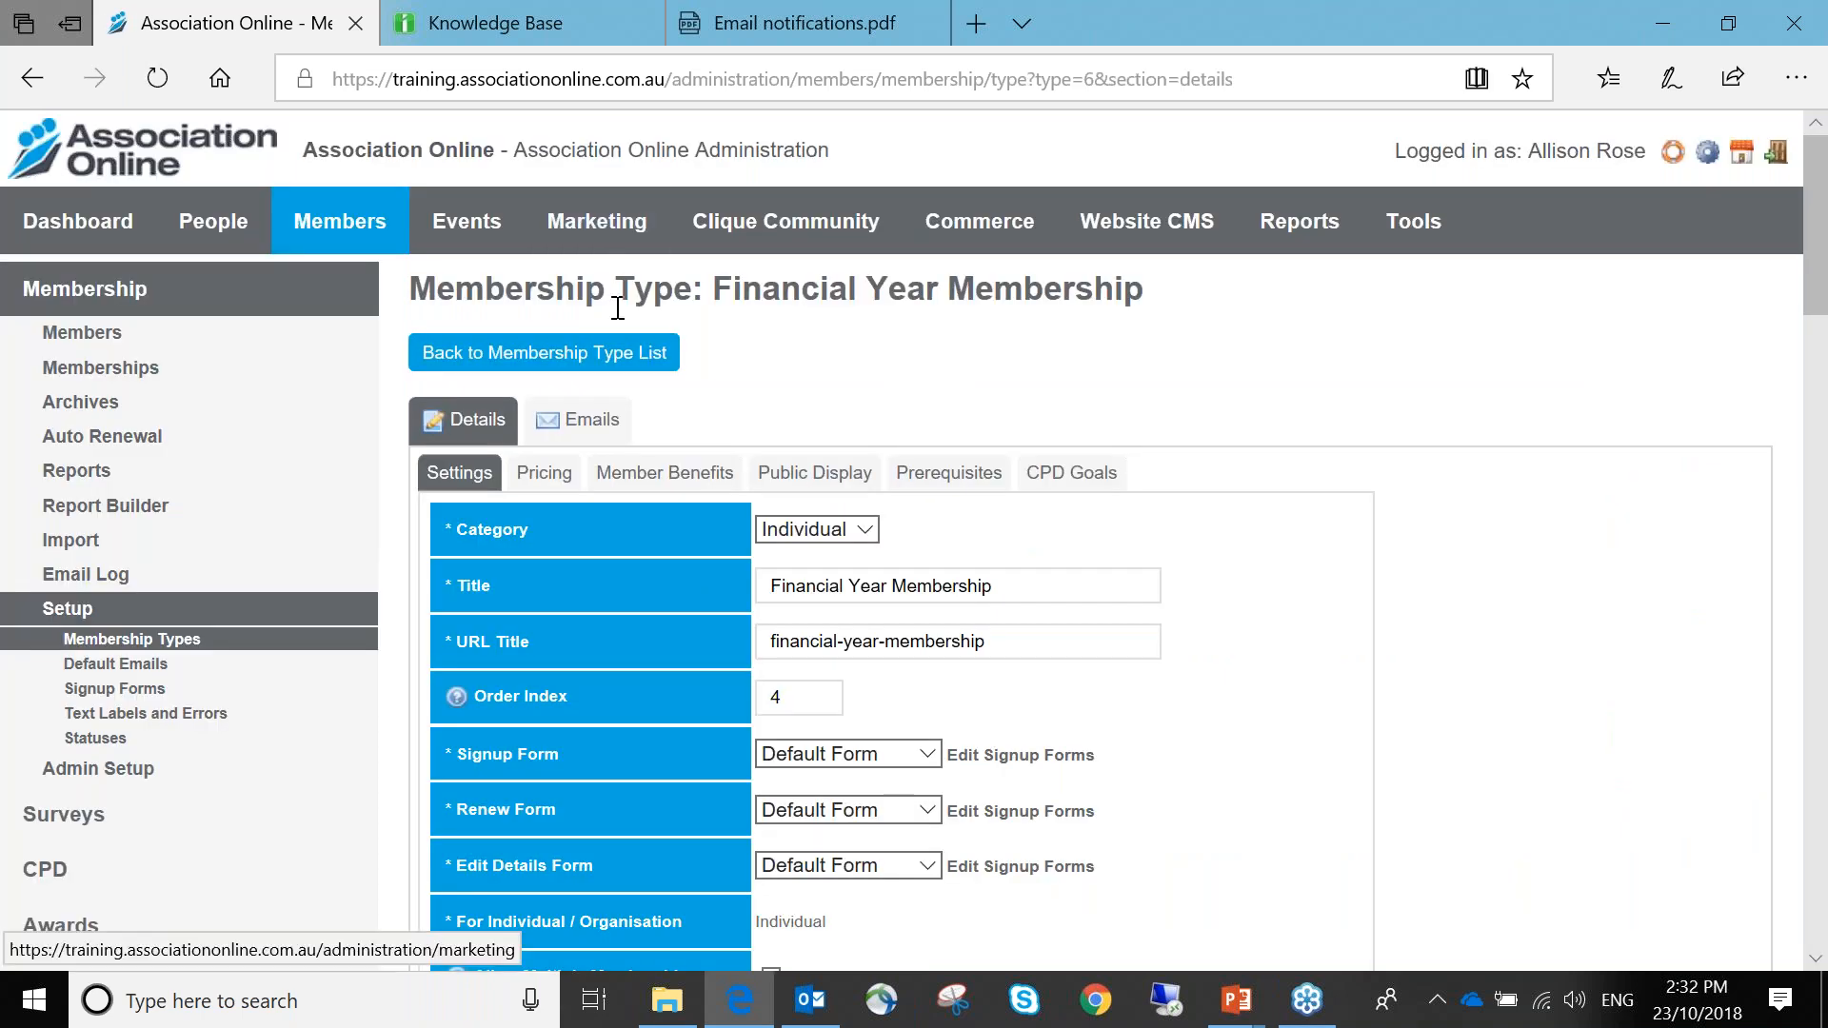
click(569, 426)
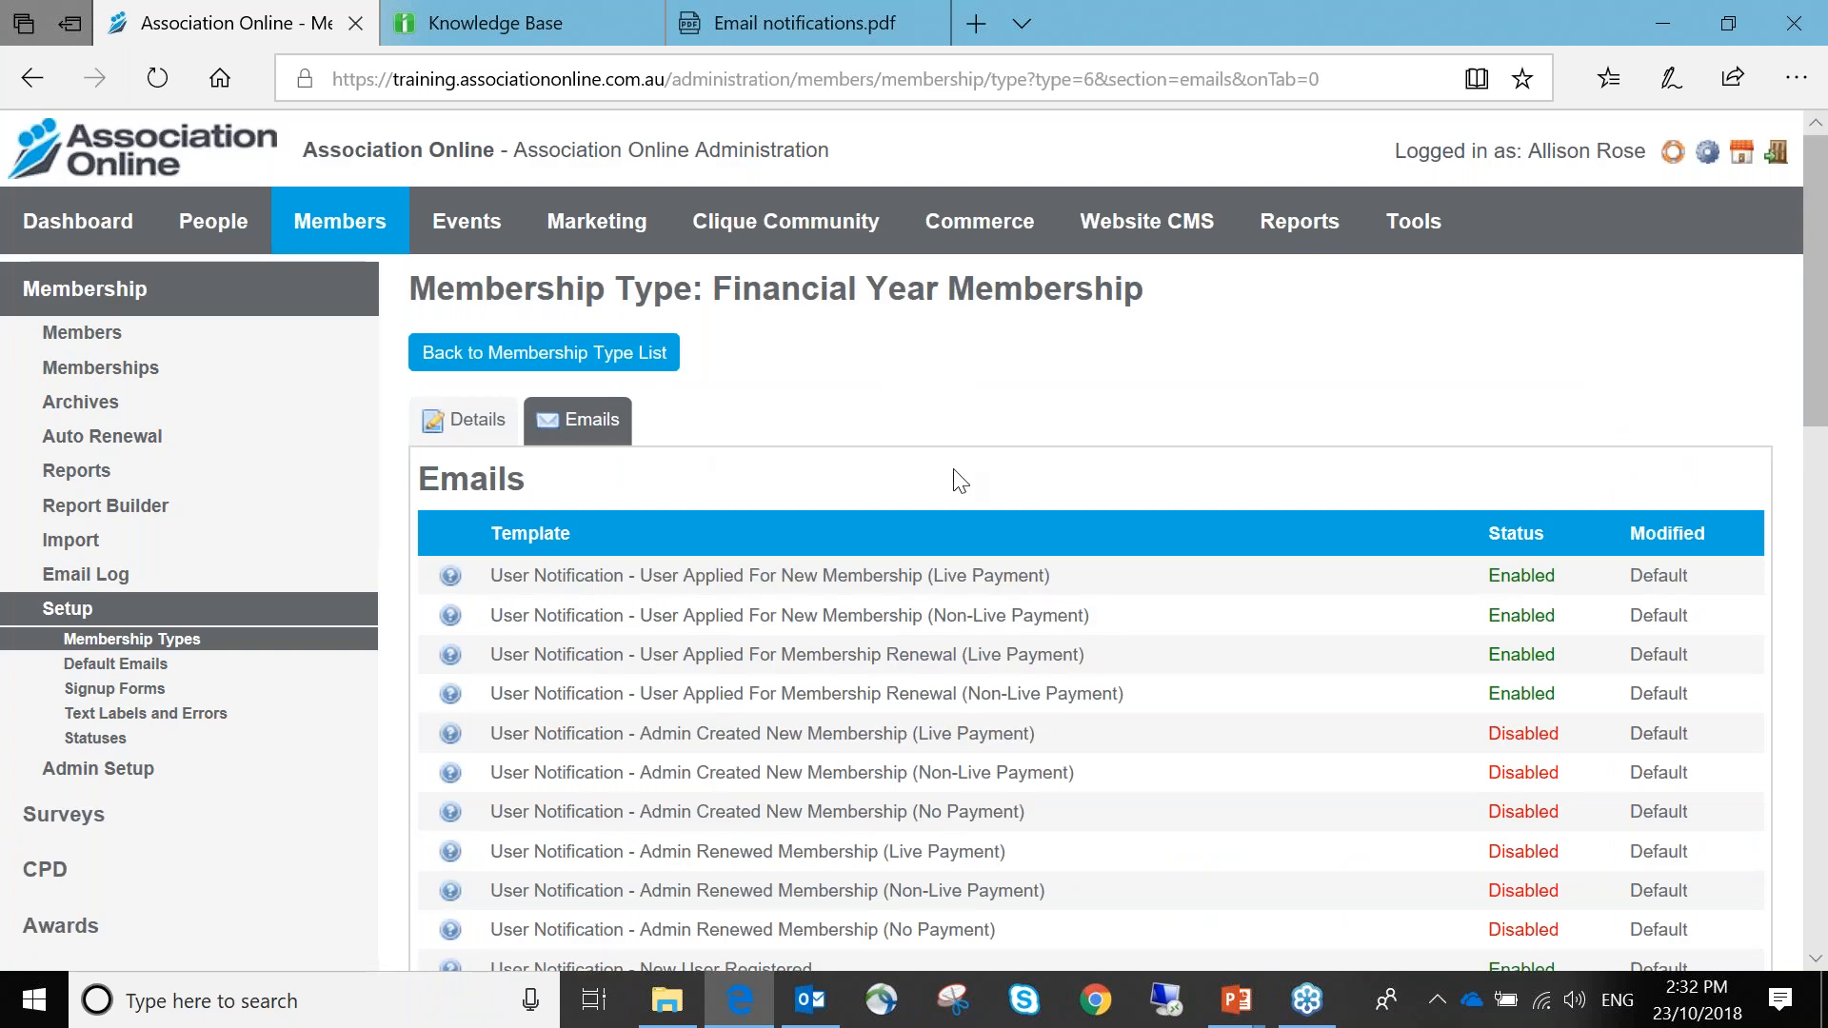
scroll(952, 469, down, 4)
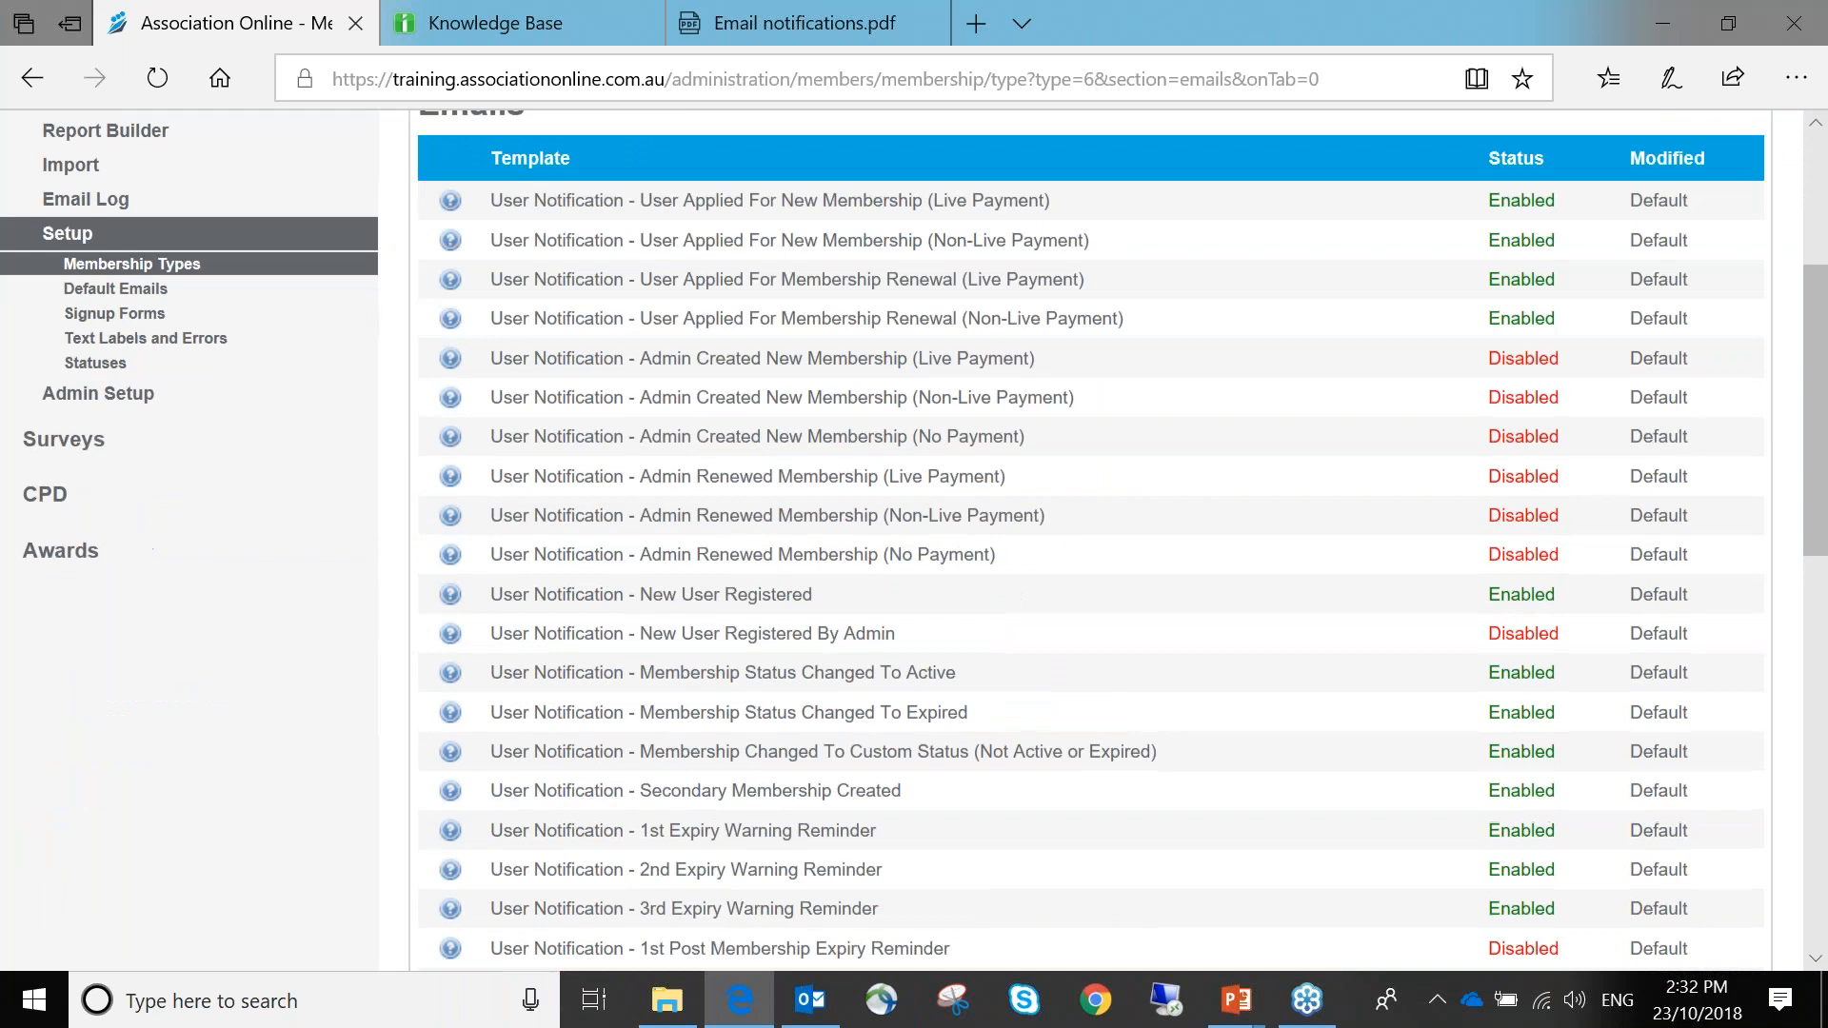
scroll(950, 476, down, 10)
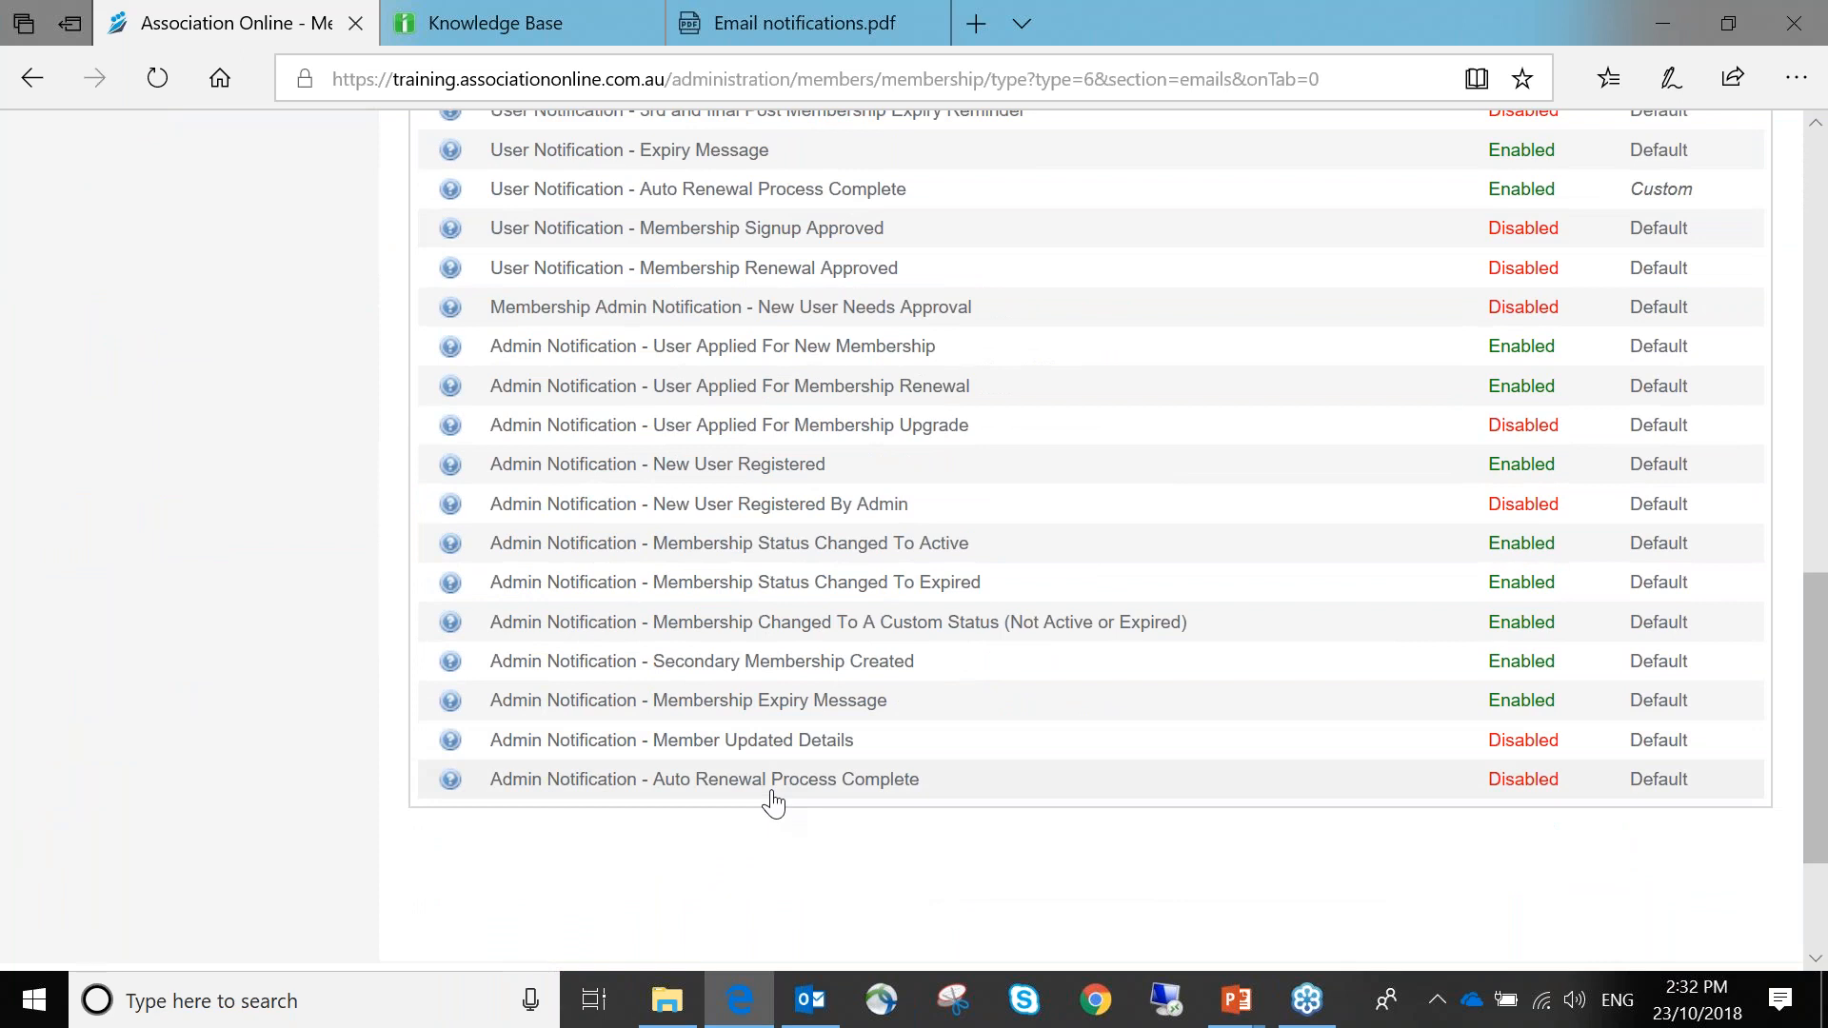
scroll(773, 800, up, 12)
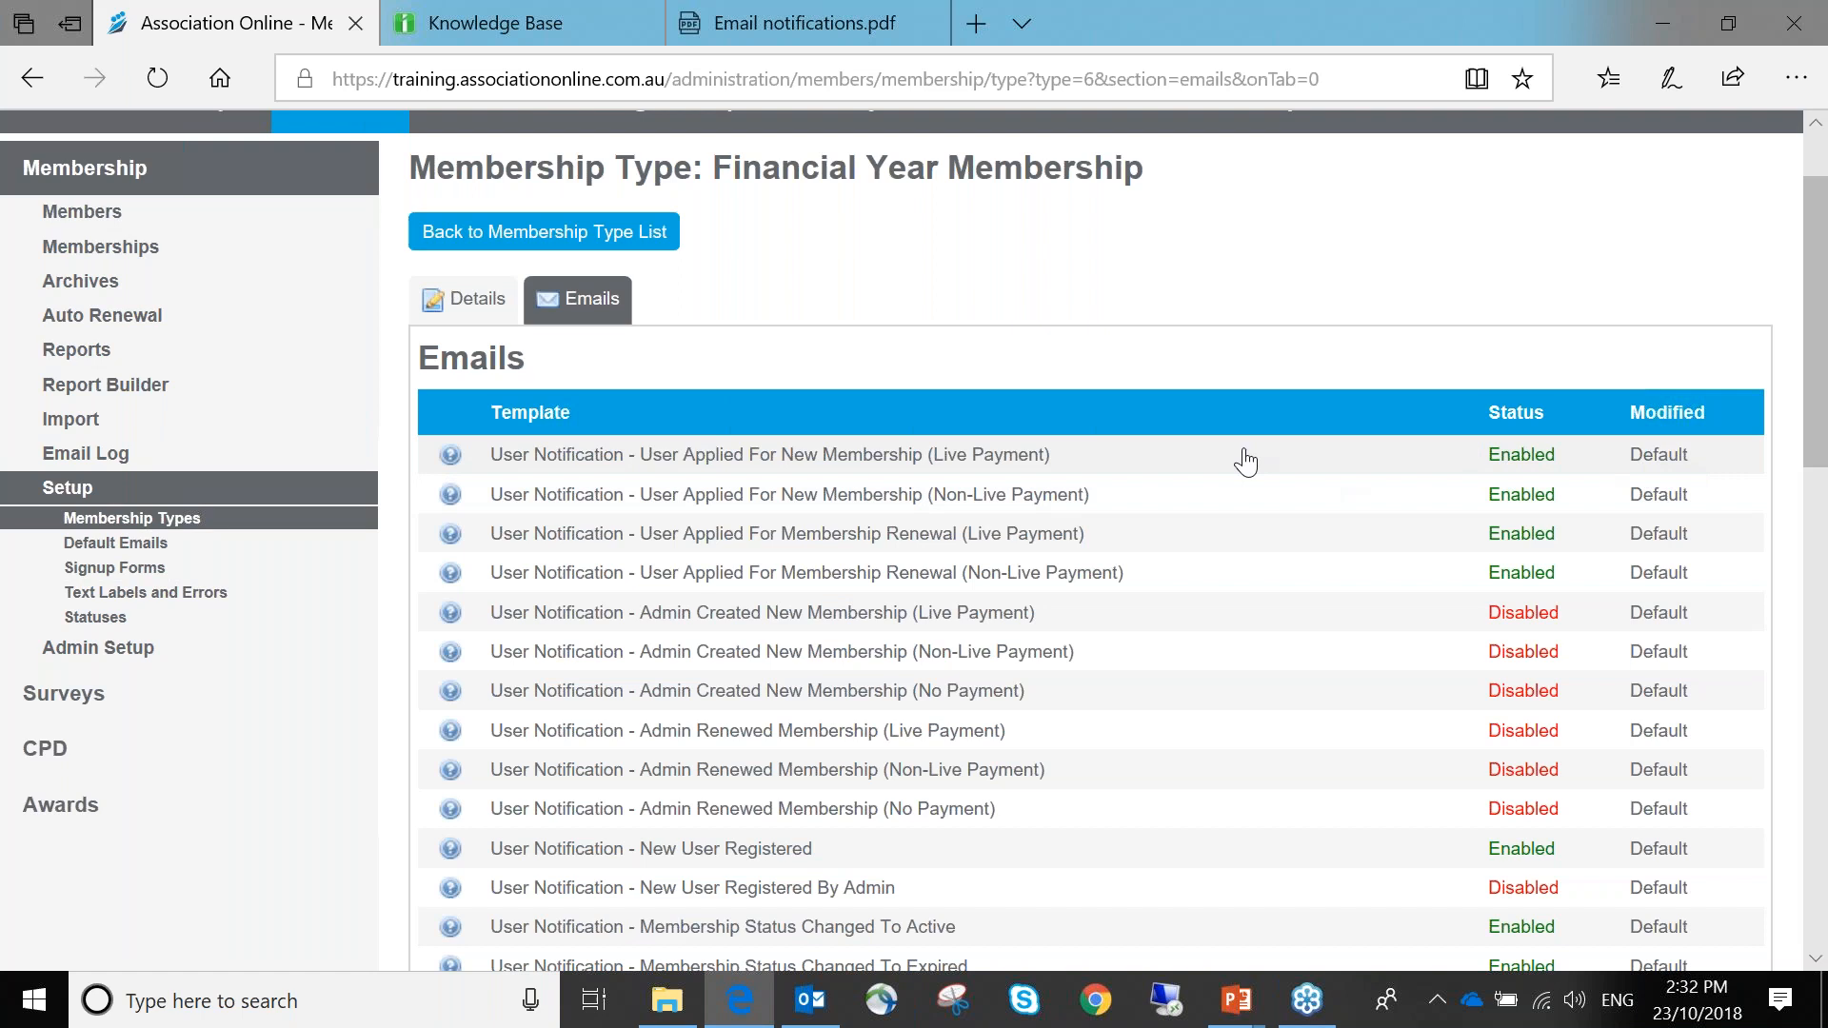
scroll(1685, 539, down, 6)
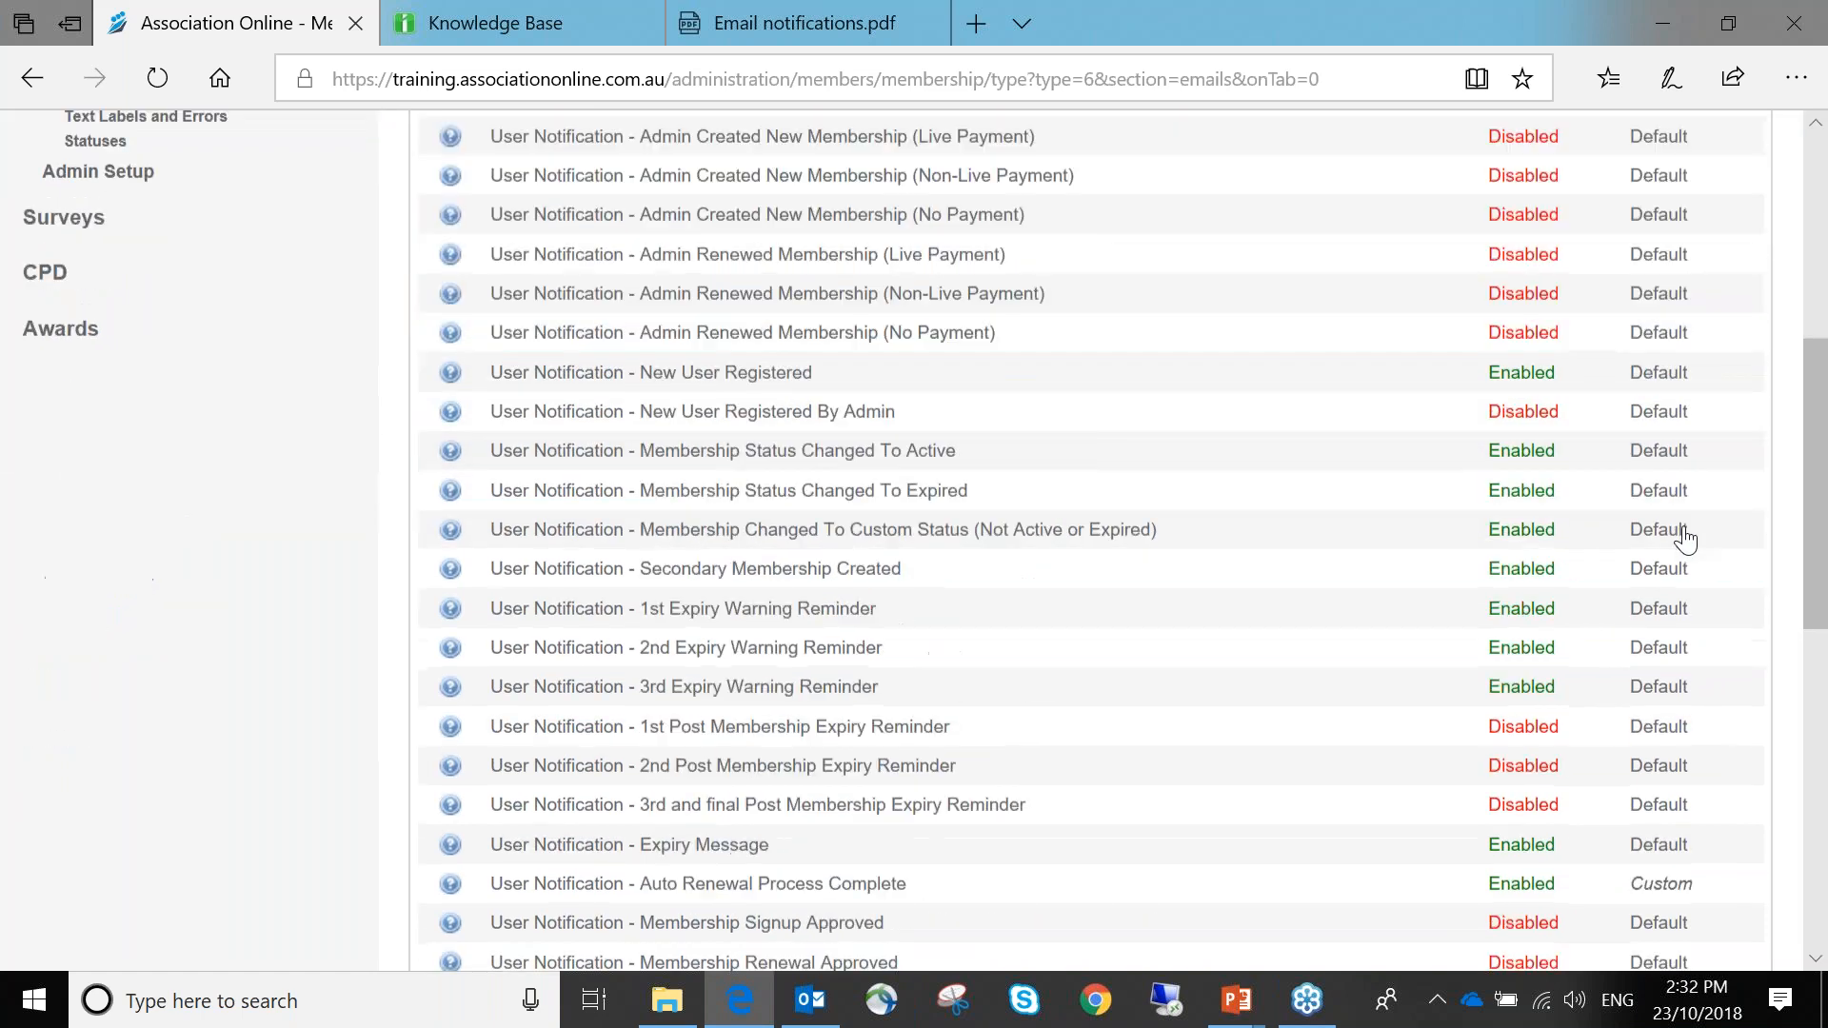
scroll(1685, 546, down, 2)
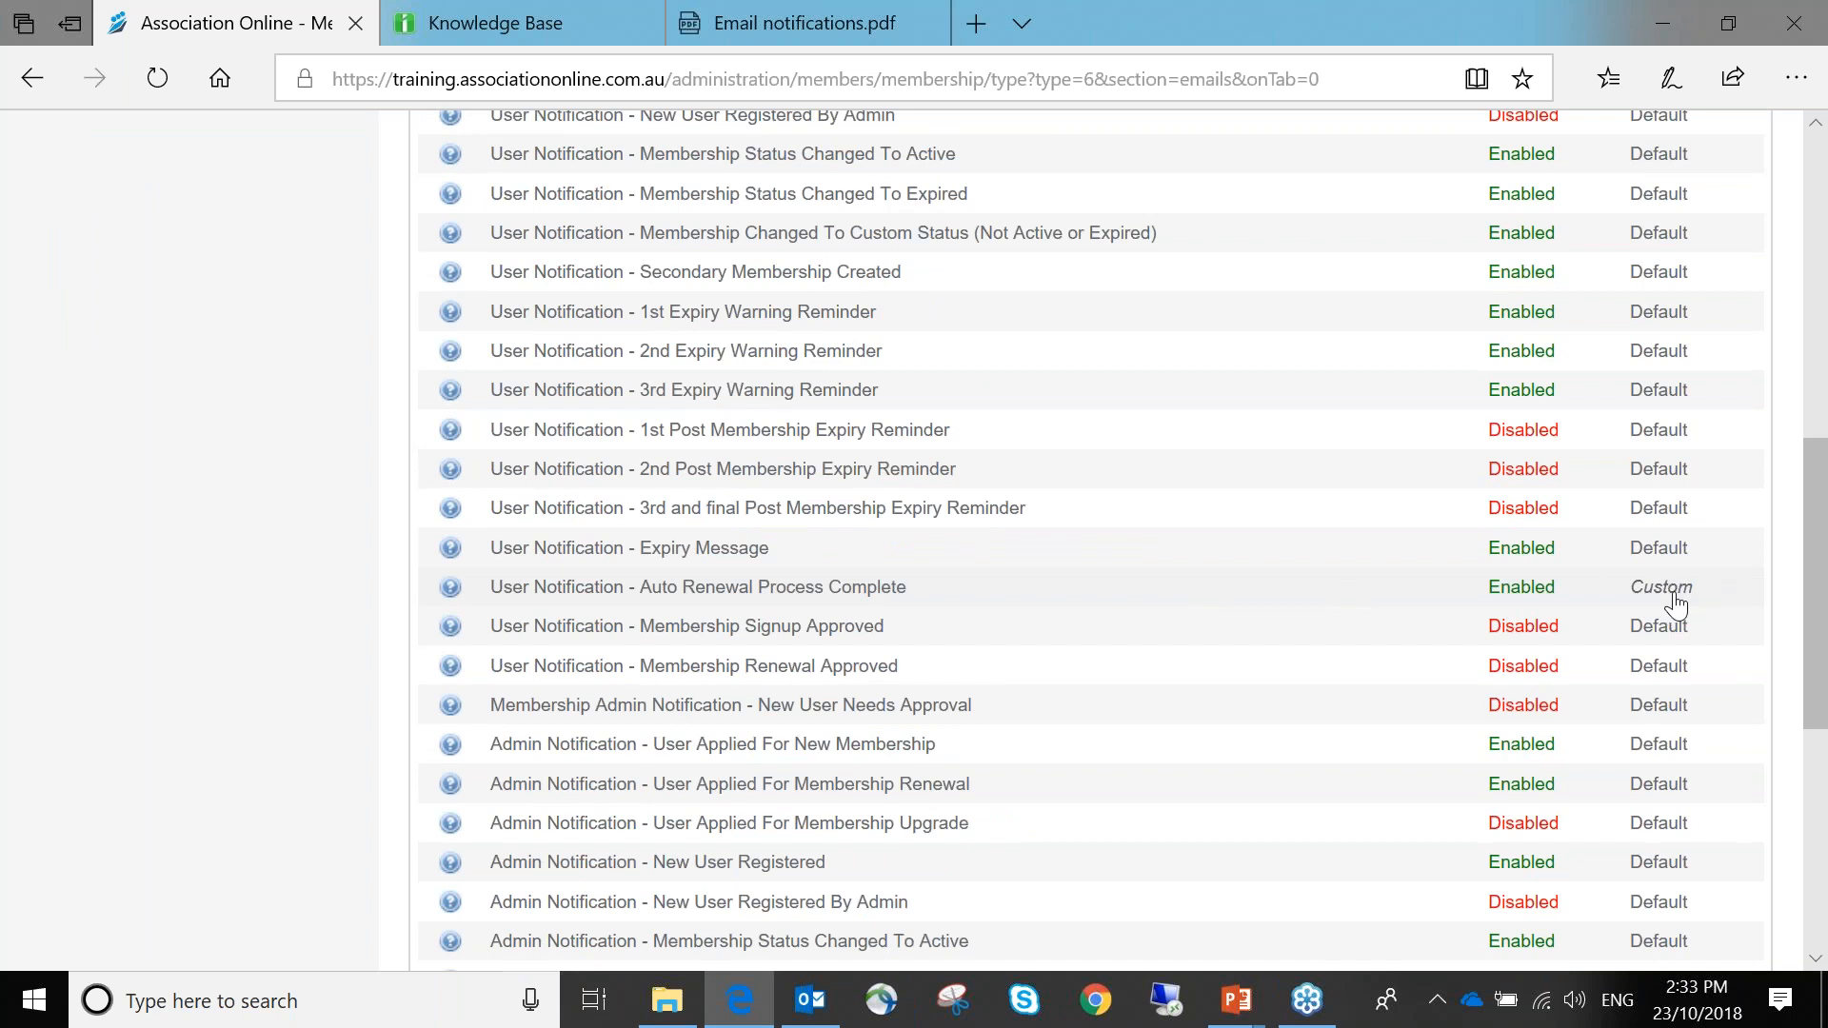
scroll(1672, 603, up, 8)
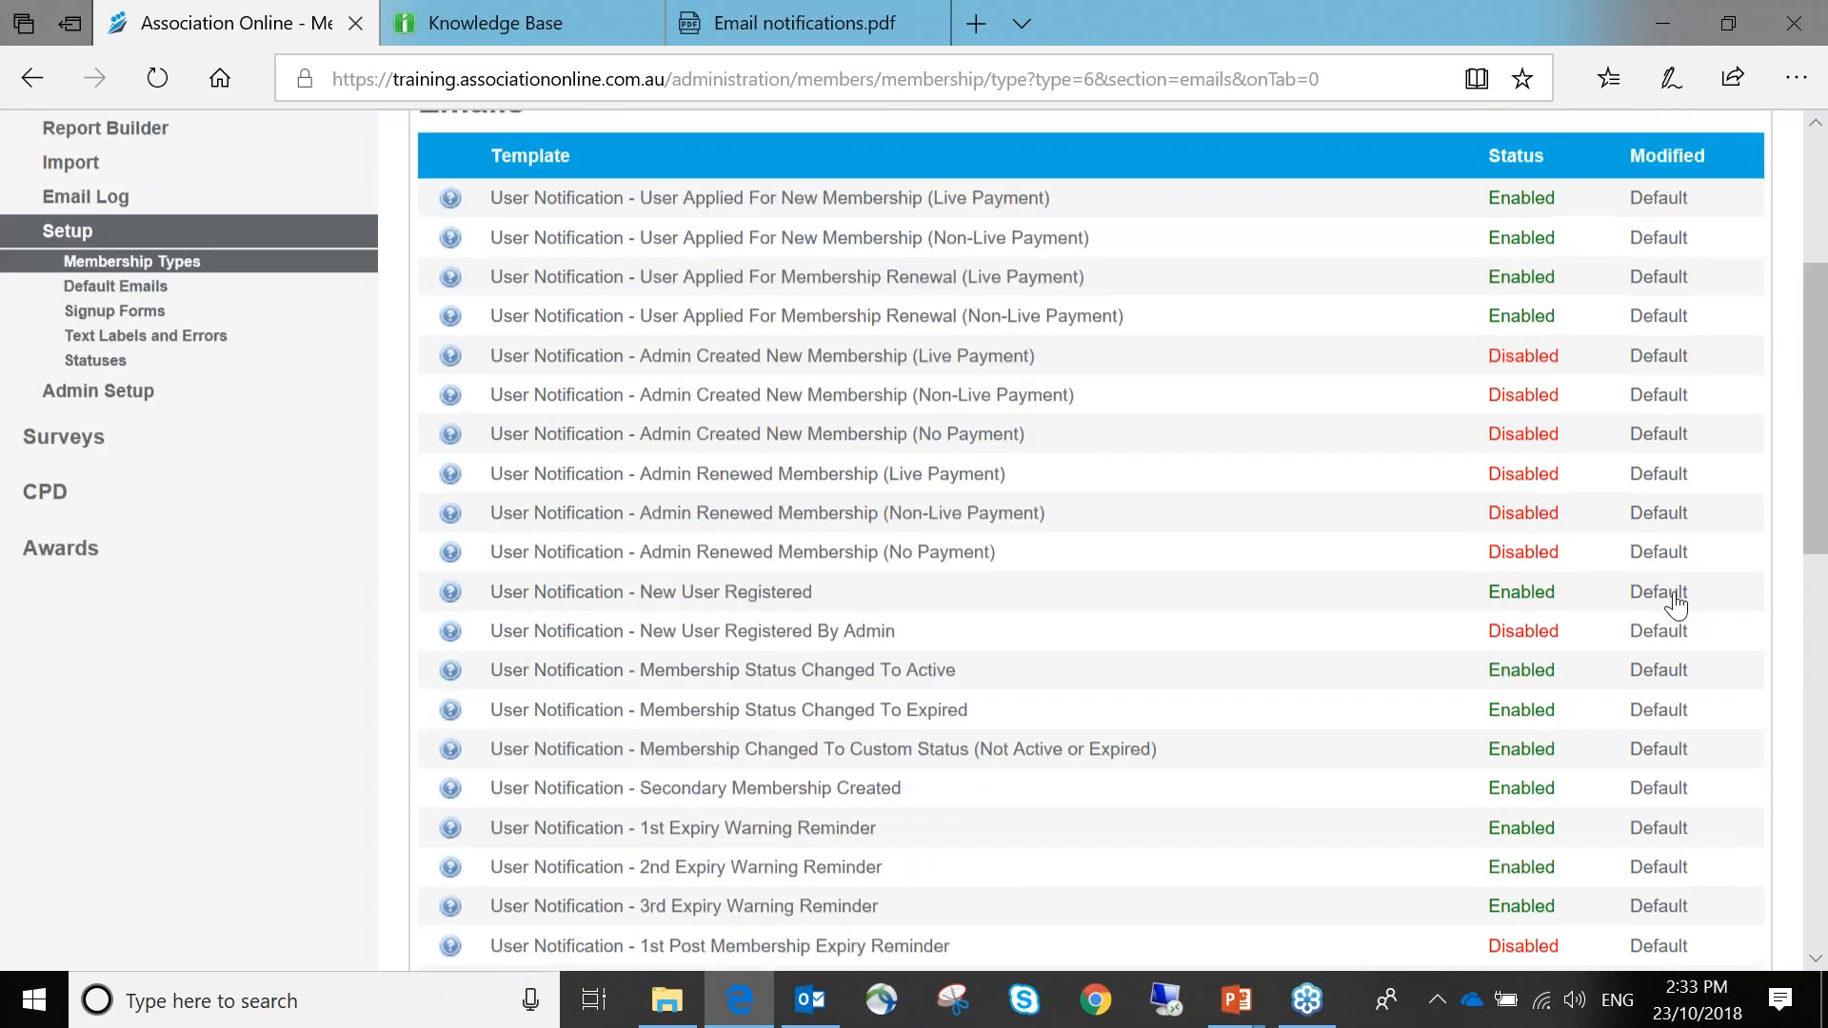
click(842, 343)
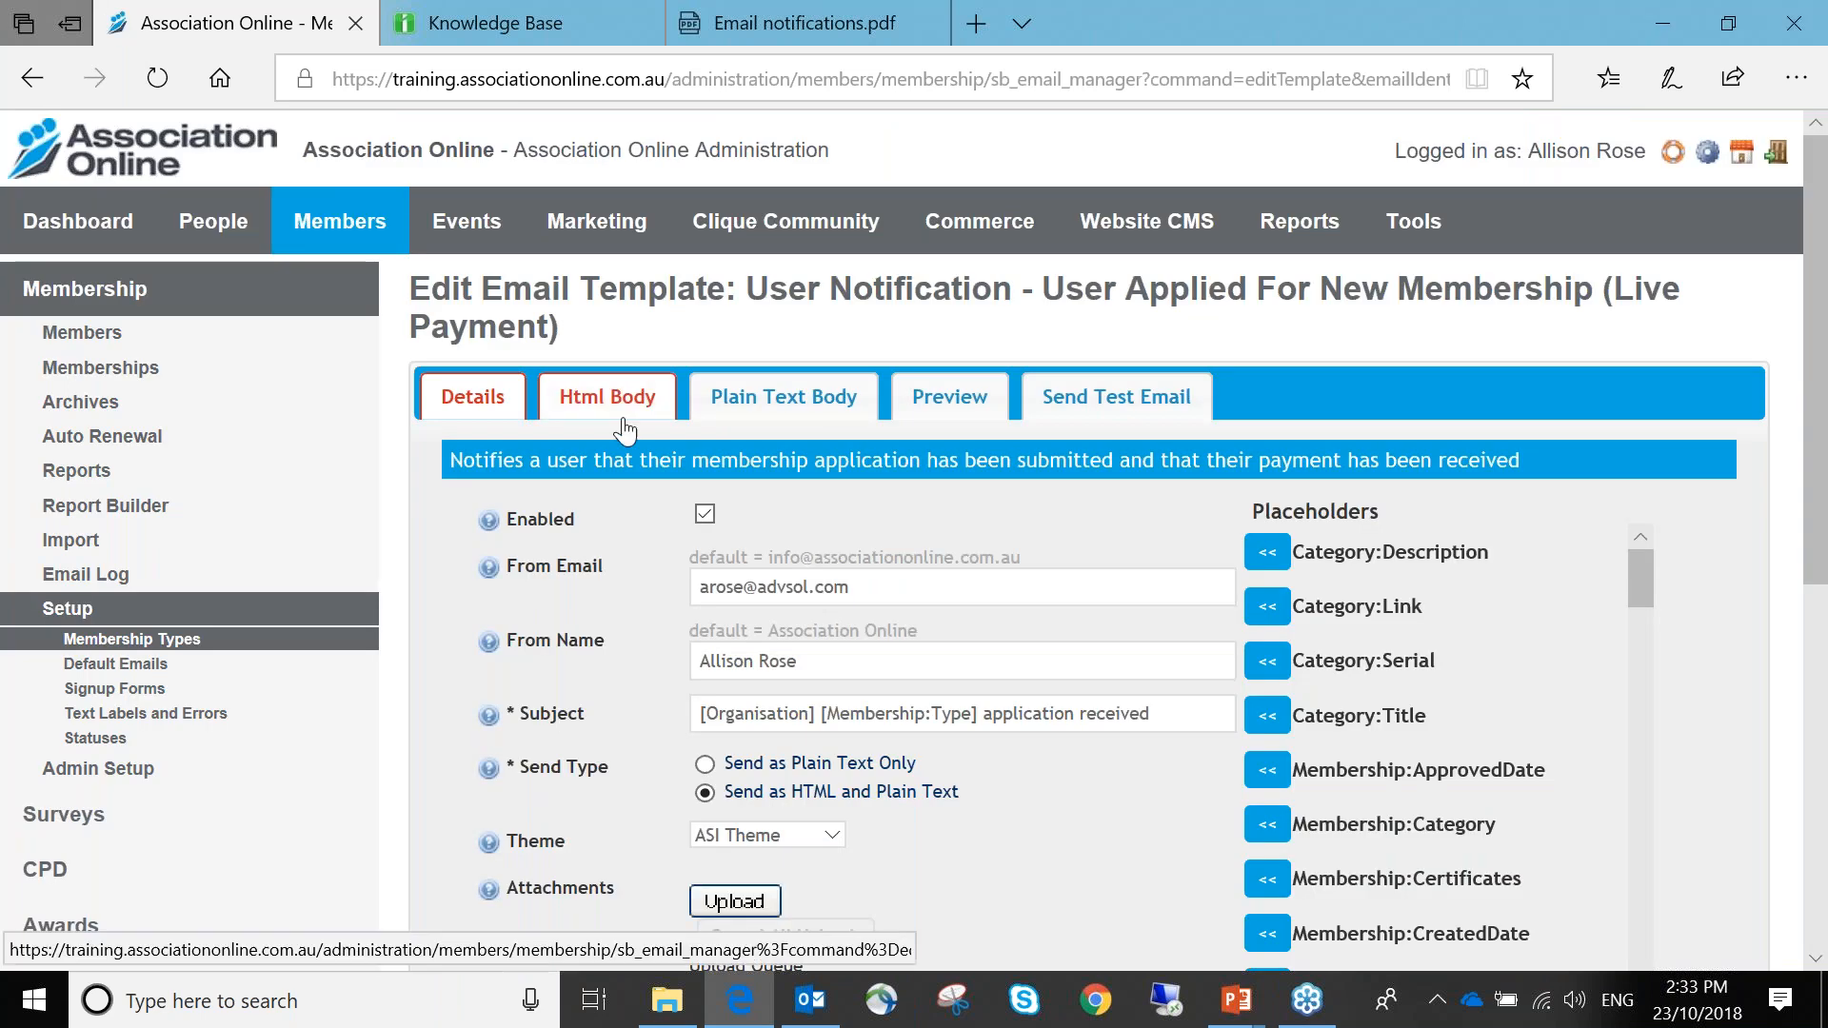
Add the line 'Your membership benefits are:' after the expiry sentence in the HTML message
click(621, 399)
scroll(1216, 697, down, 1)
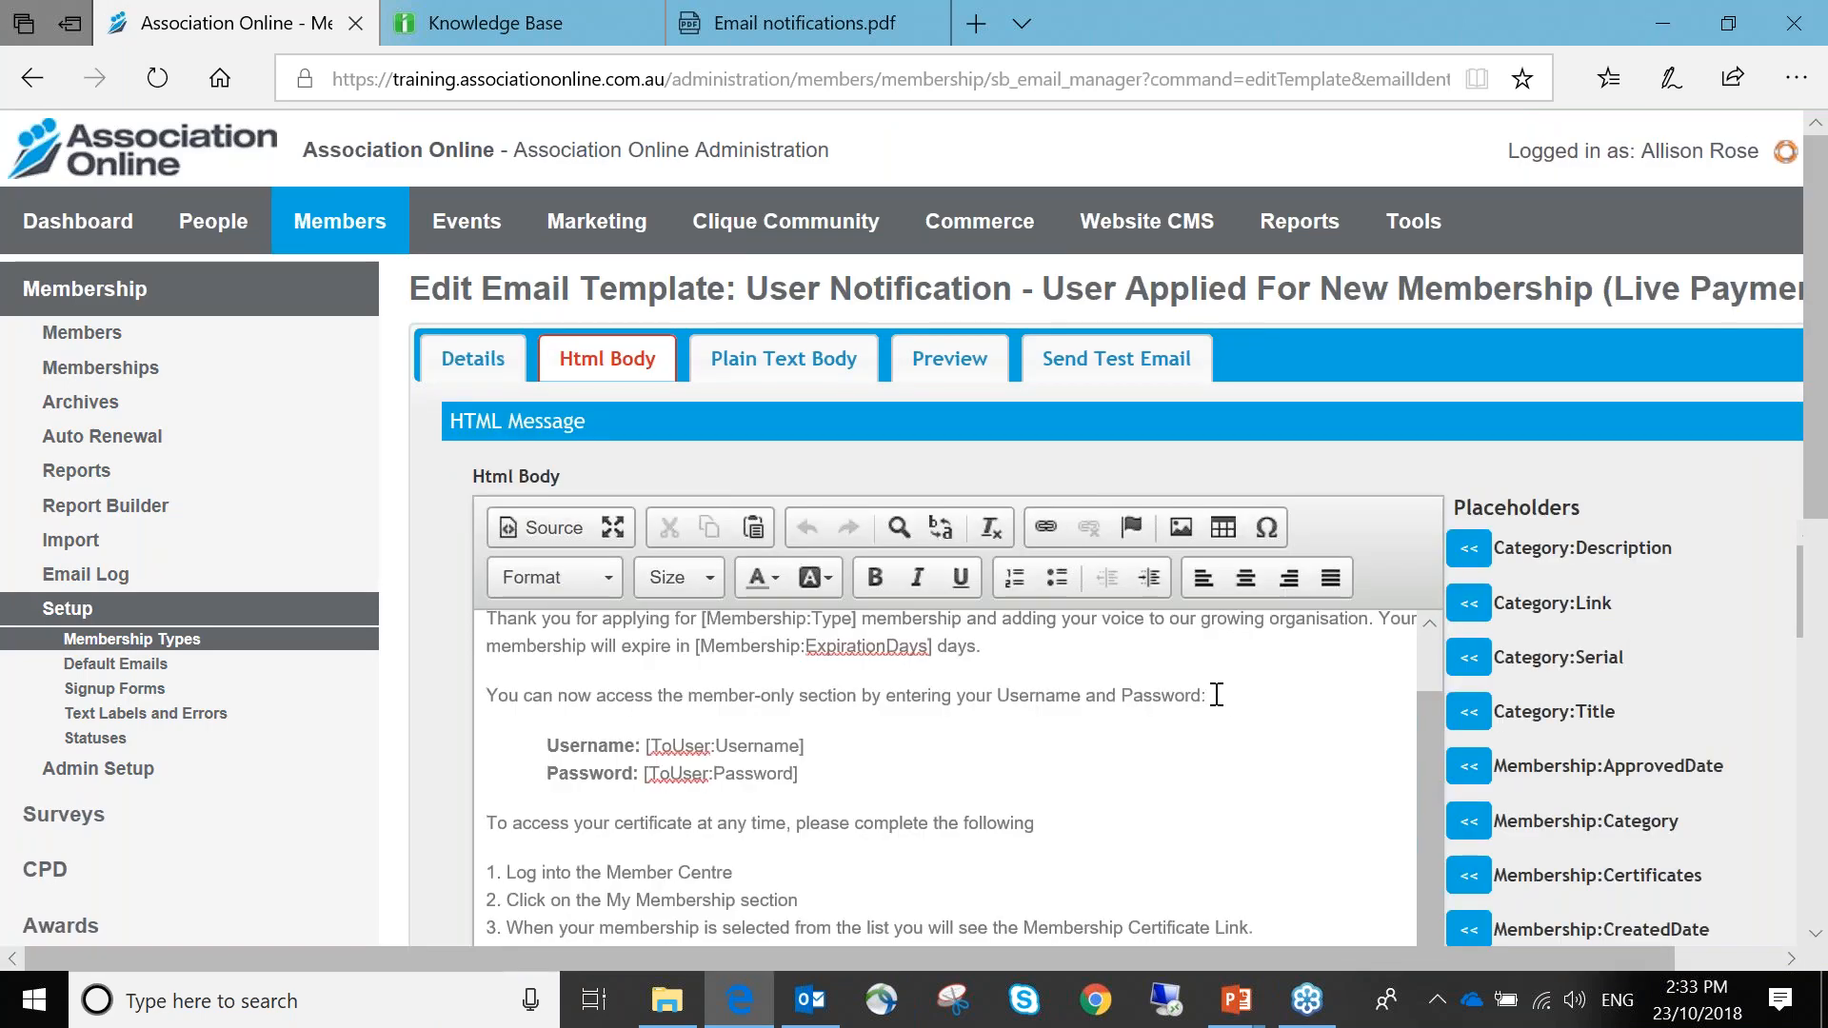
click(1100, 655)
key(Return)
text(You)
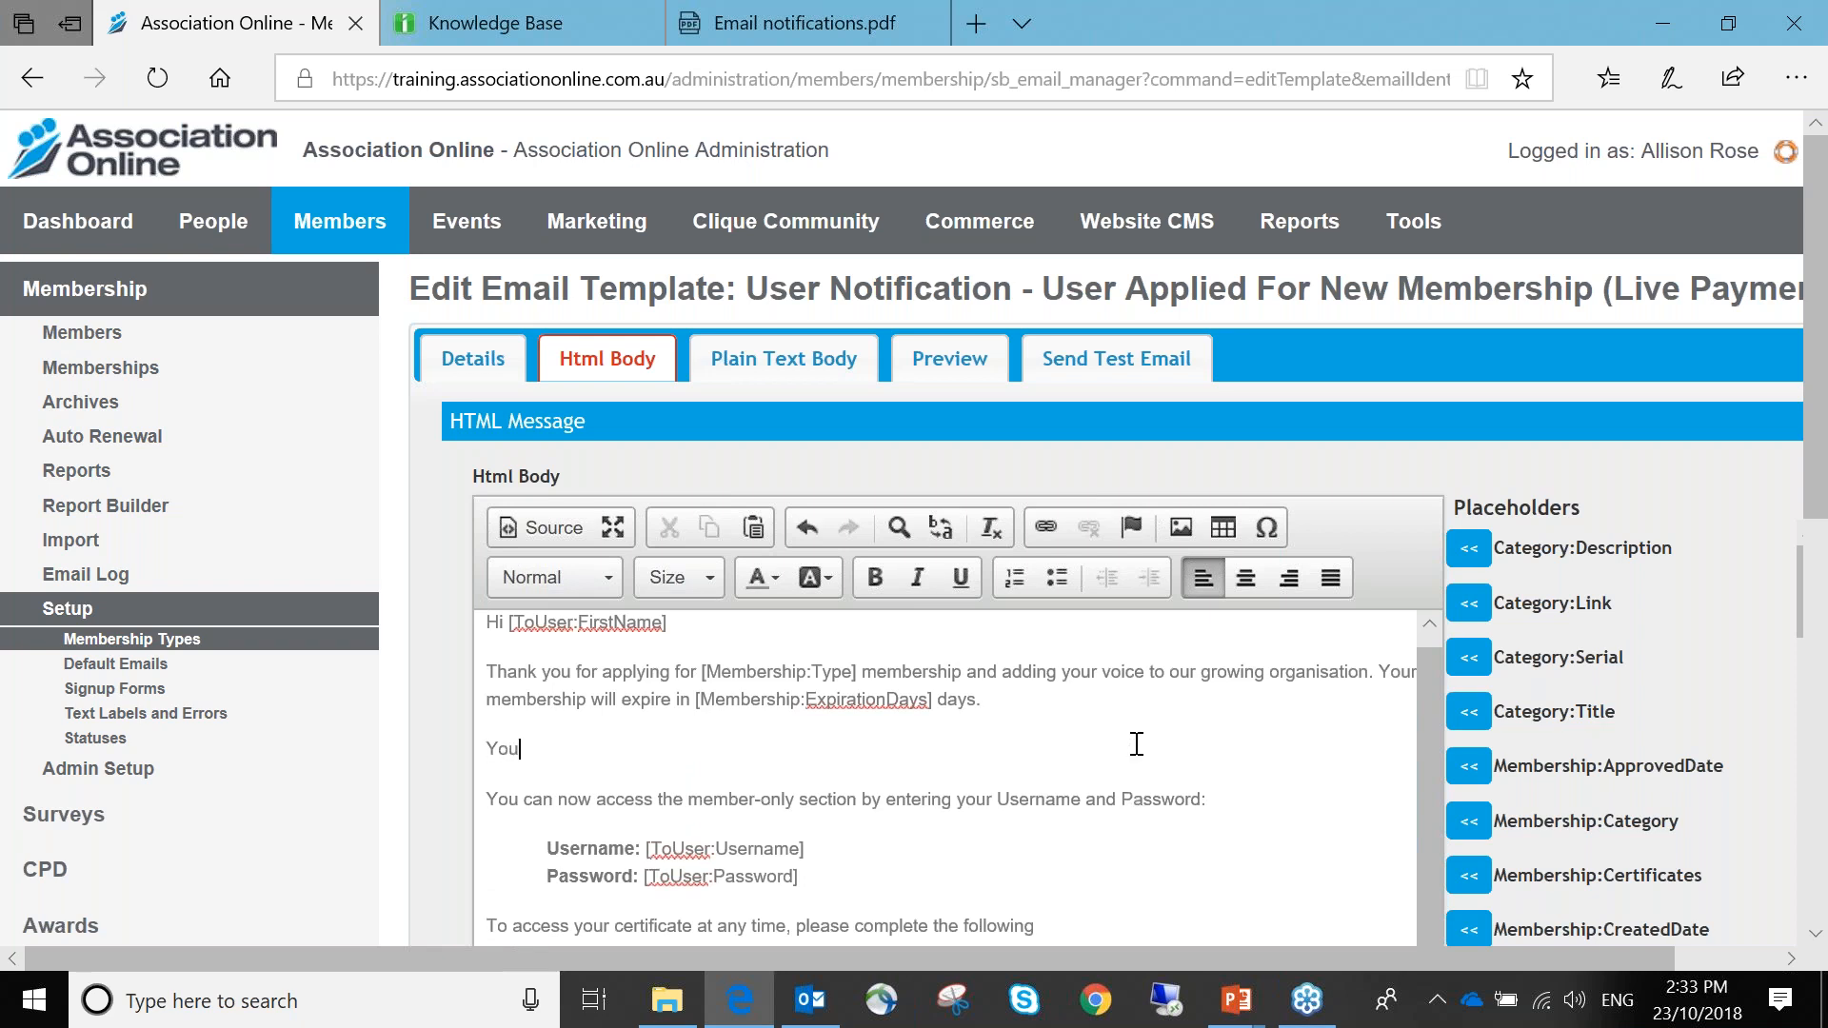
text(r membership benefi)
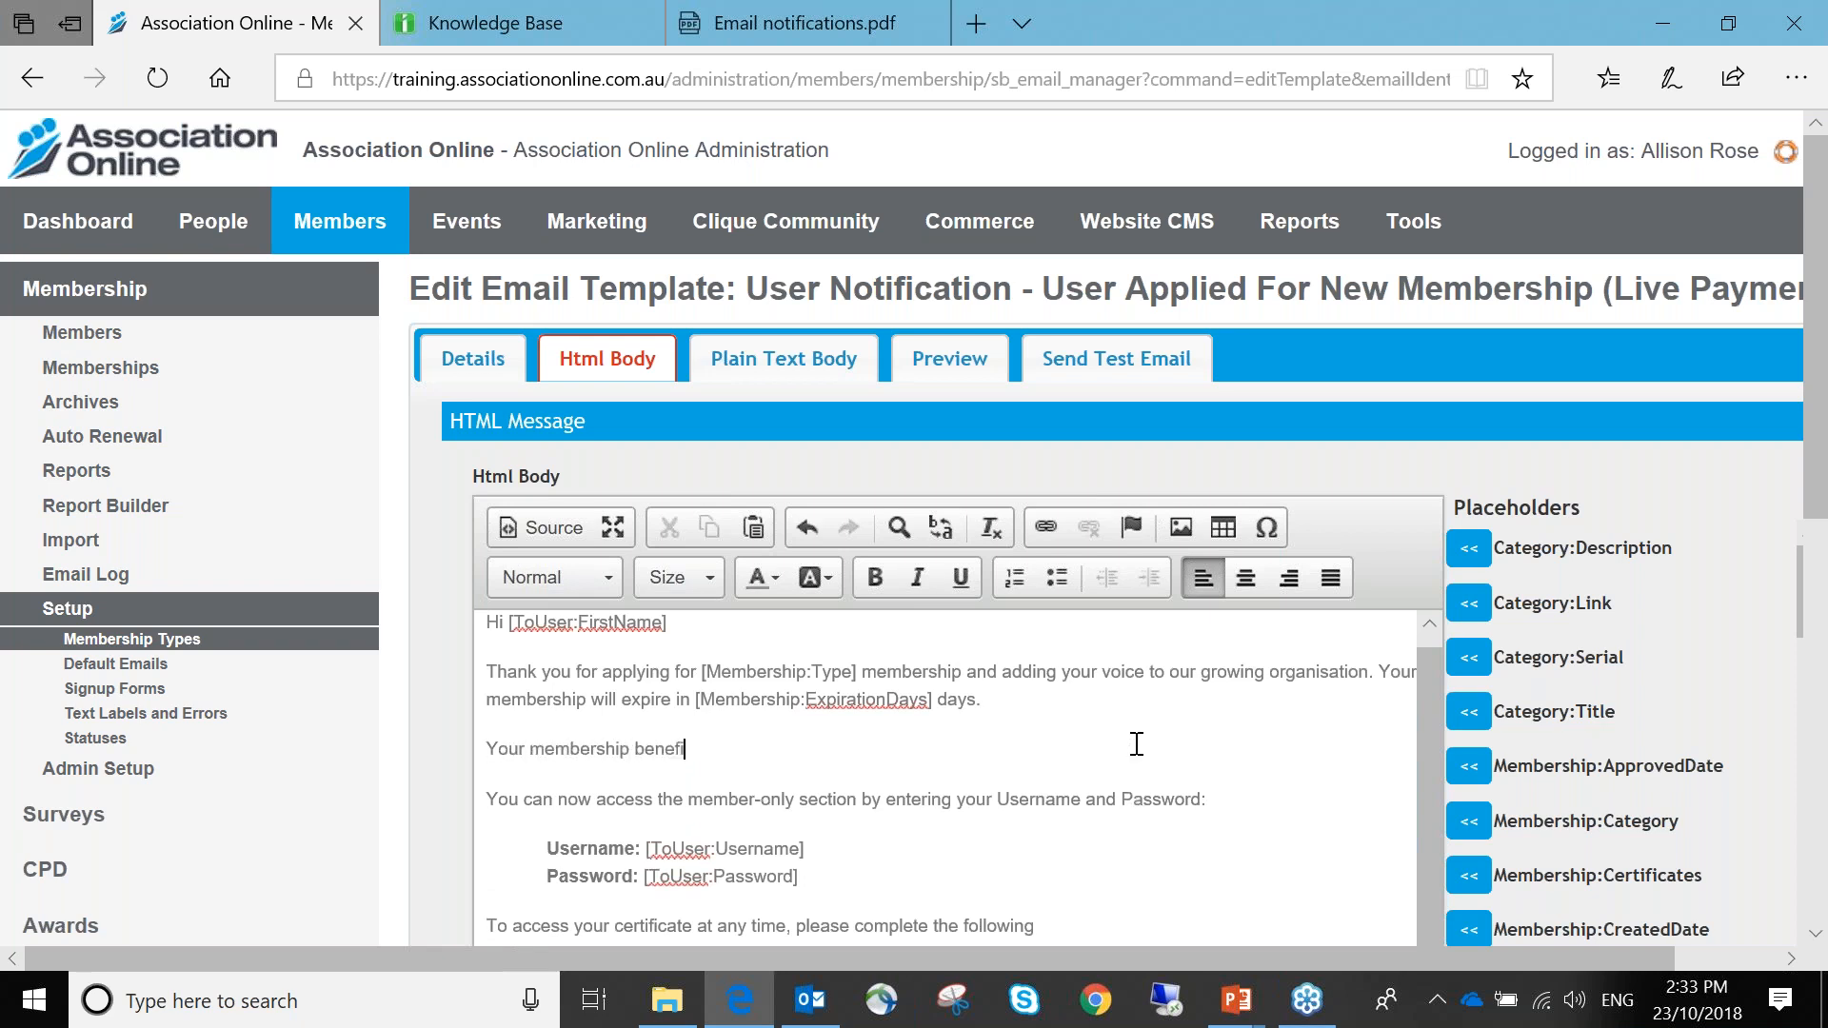
text(ts are:)
Bullet 'Event discounts' and 'Access to resources' beneath it and save the template
key(Return)
click(1066, 581)
text(Event discounts)
key(Return)
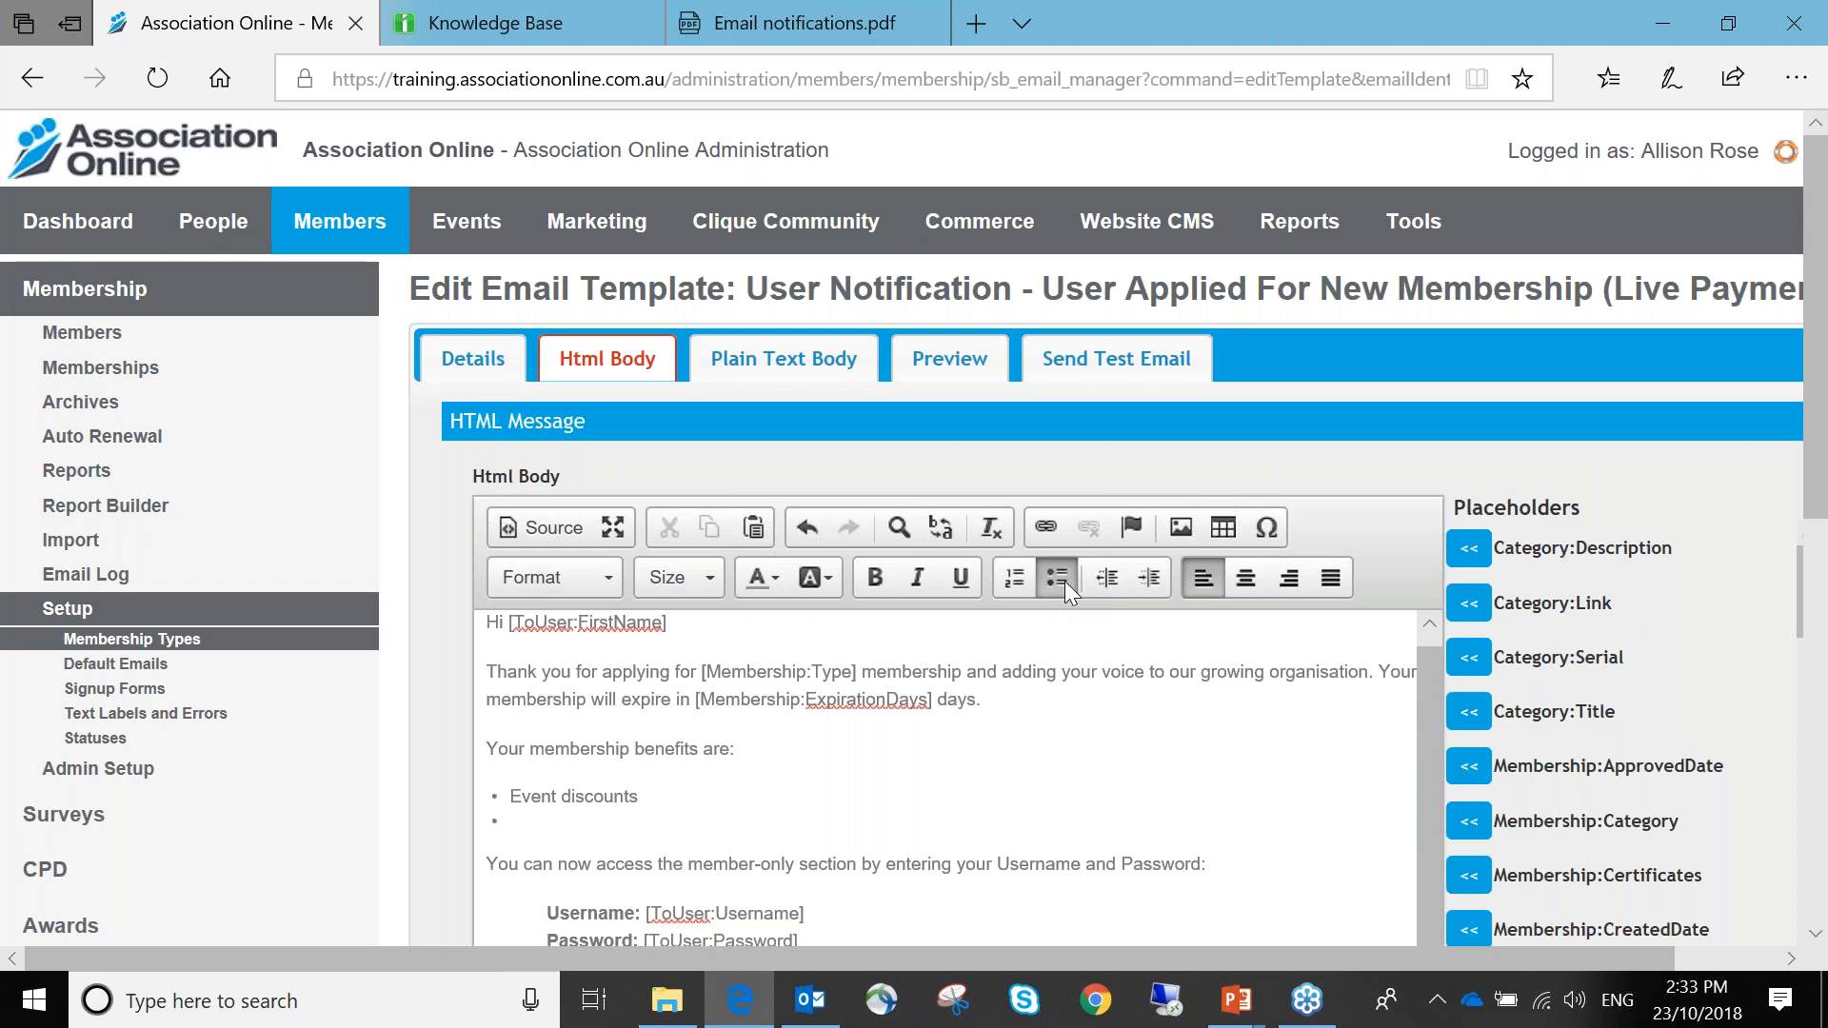
text(Access to resources)
scroll(1764, 733, down, 5)
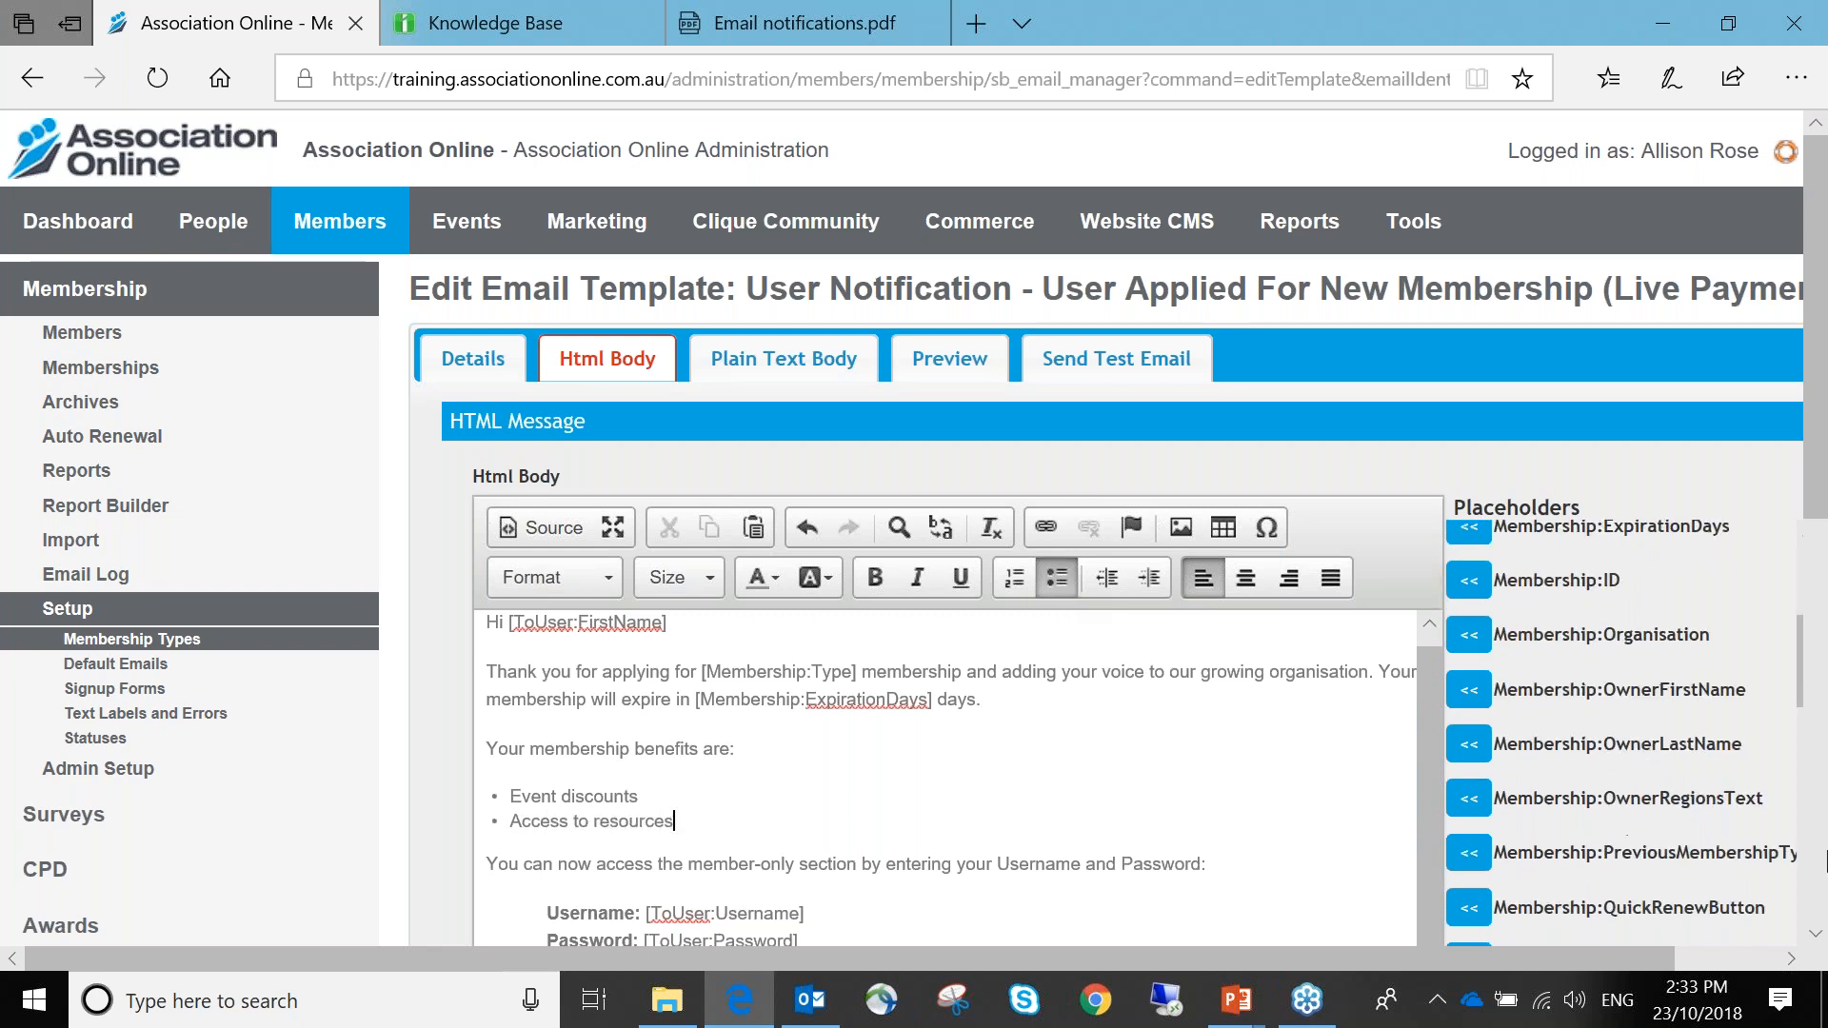
scroll(1809, 856, down, 5)
click(1750, 900)
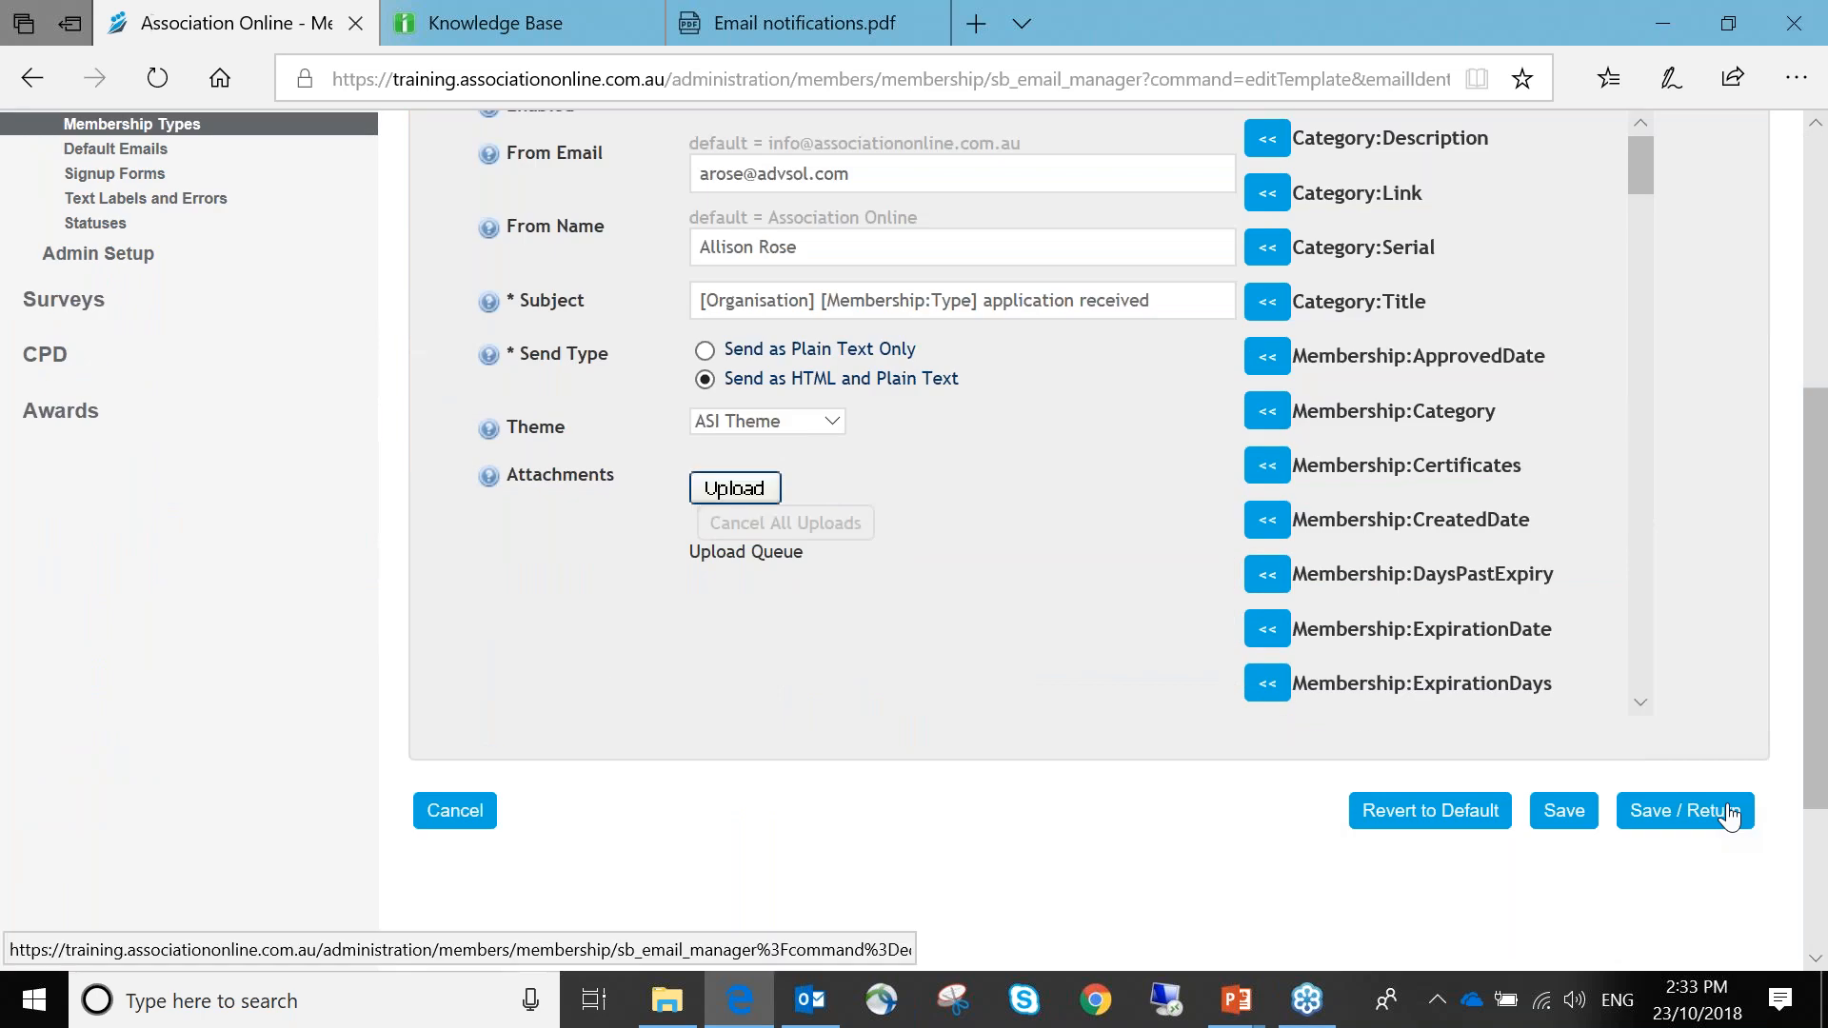
Return to the emails list, reopen the Live Payment template and confirm Revert to Default
click(1729, 806)
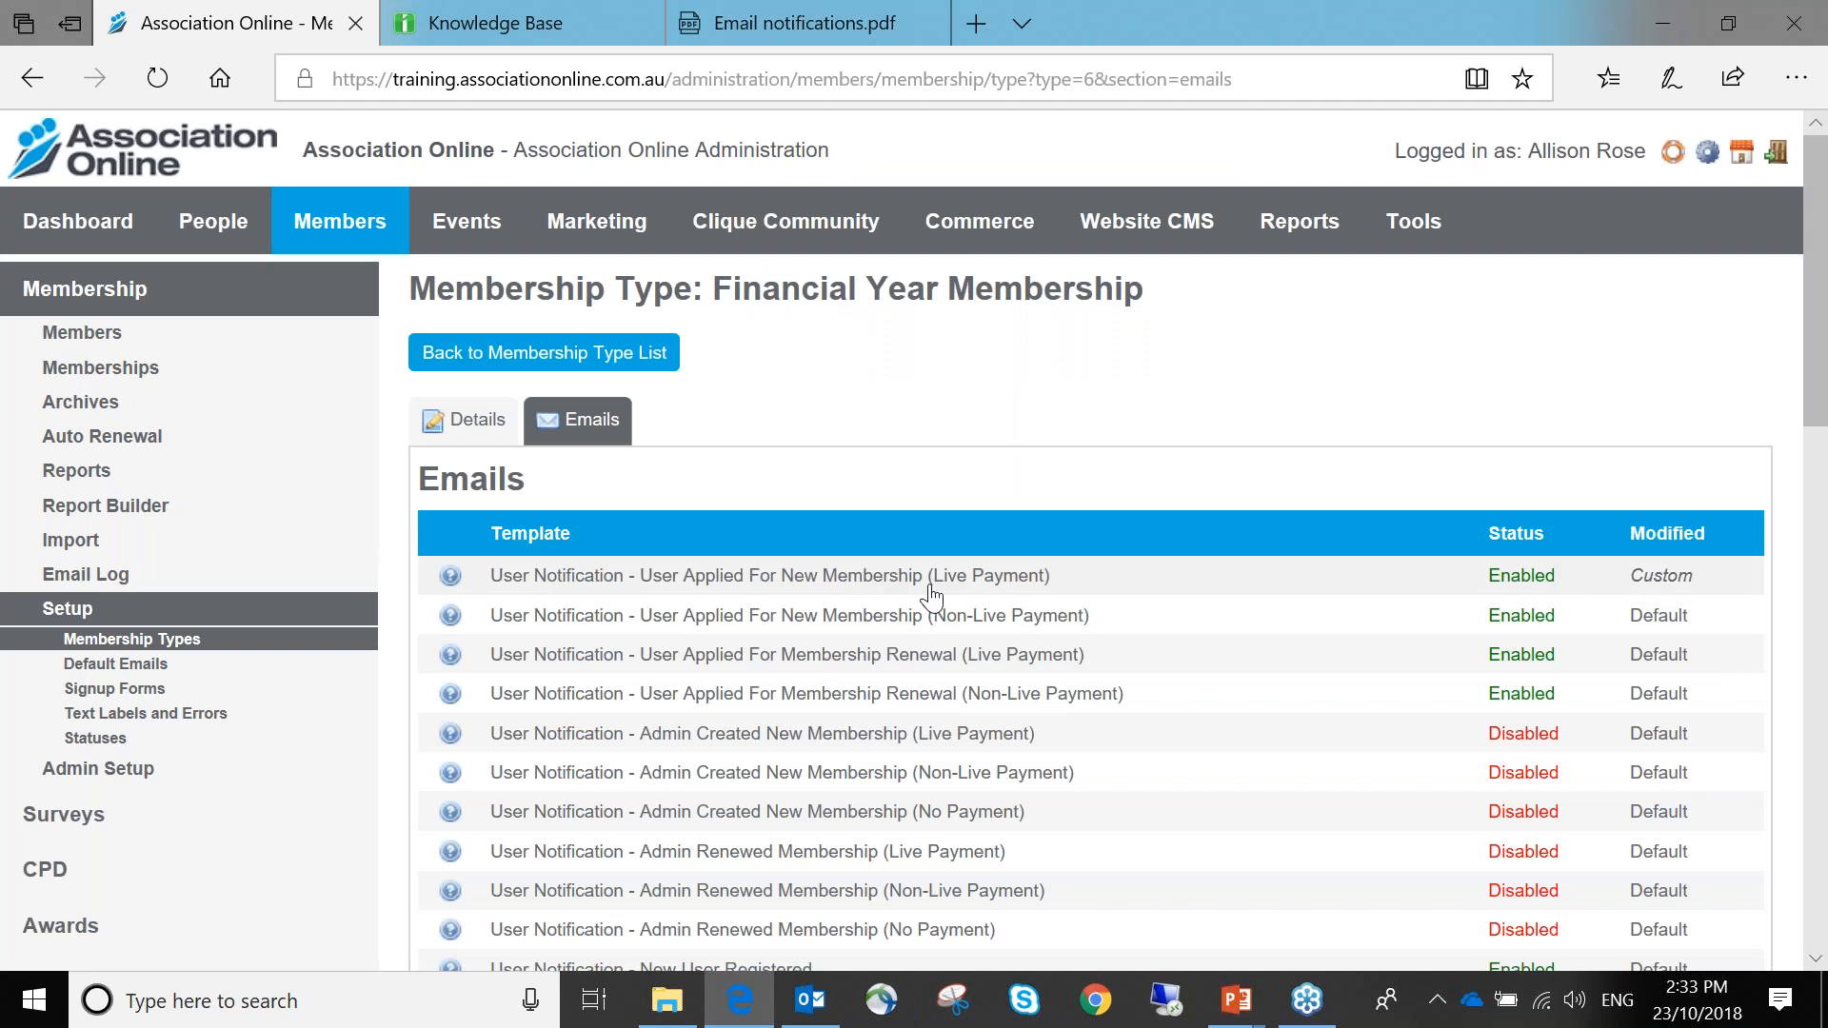
click(1016, 578)
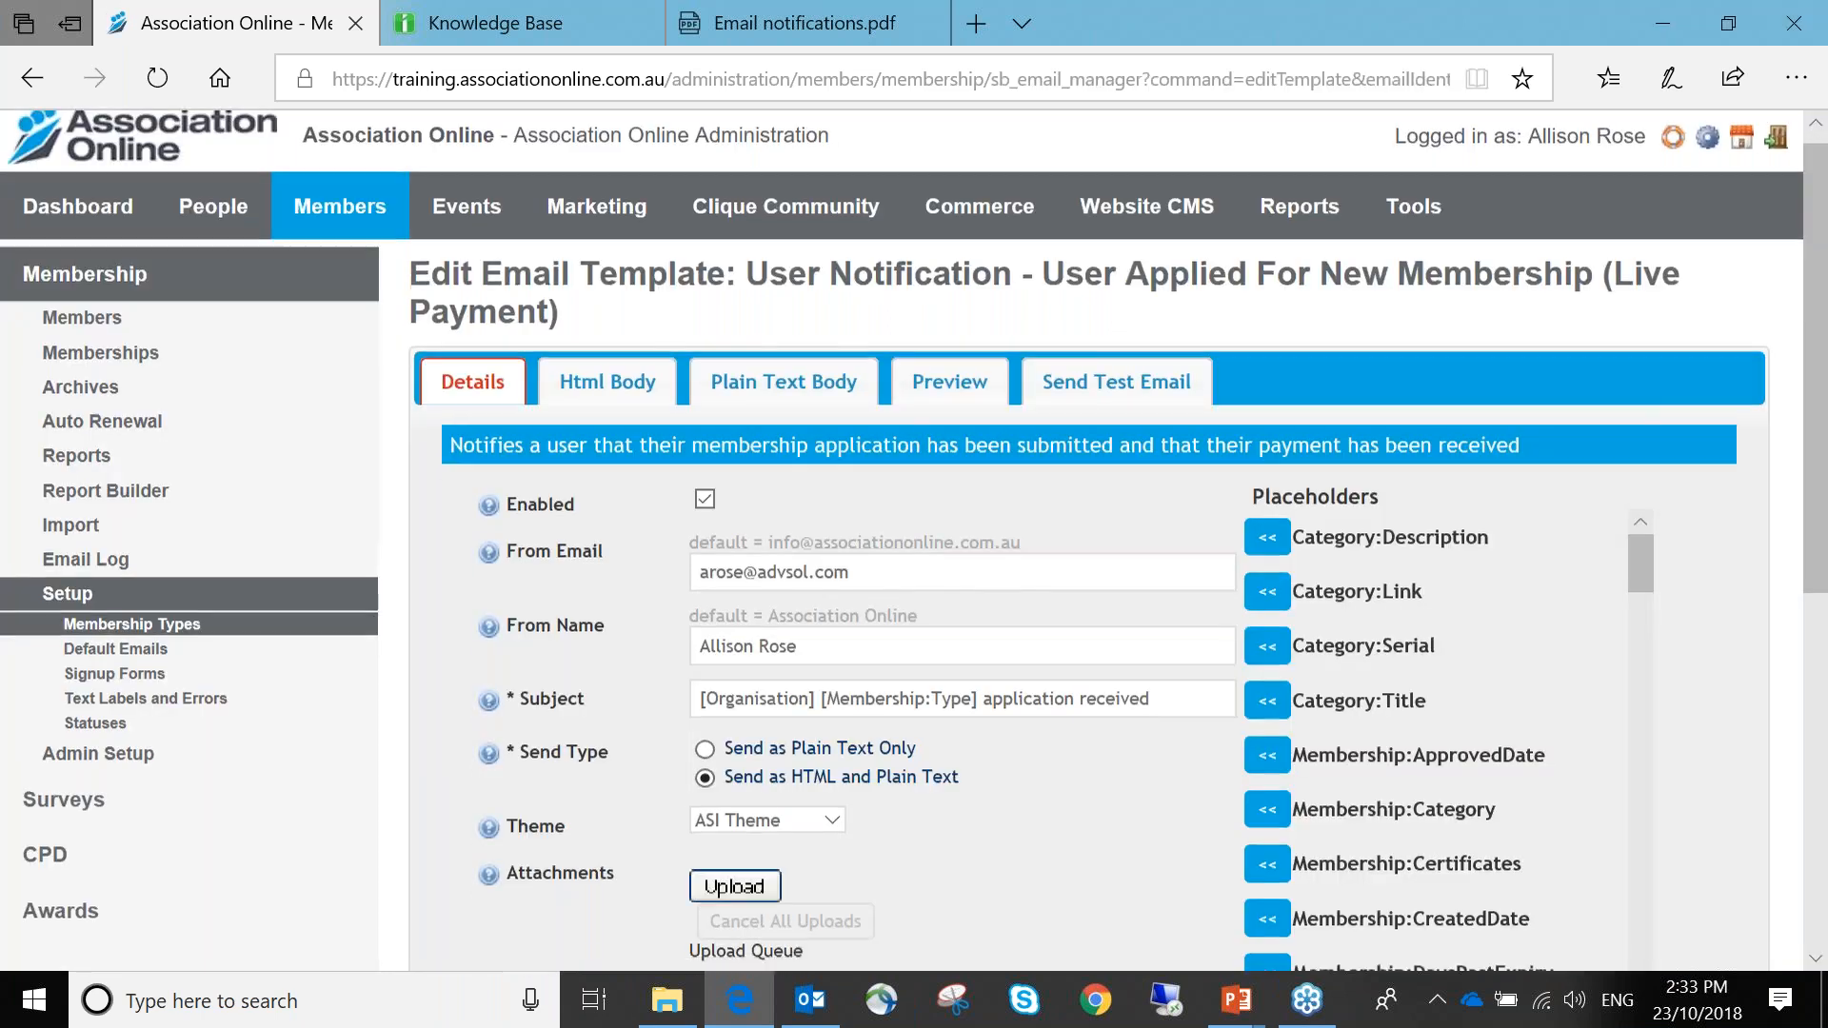
scroll(1017, 578, down, 5)
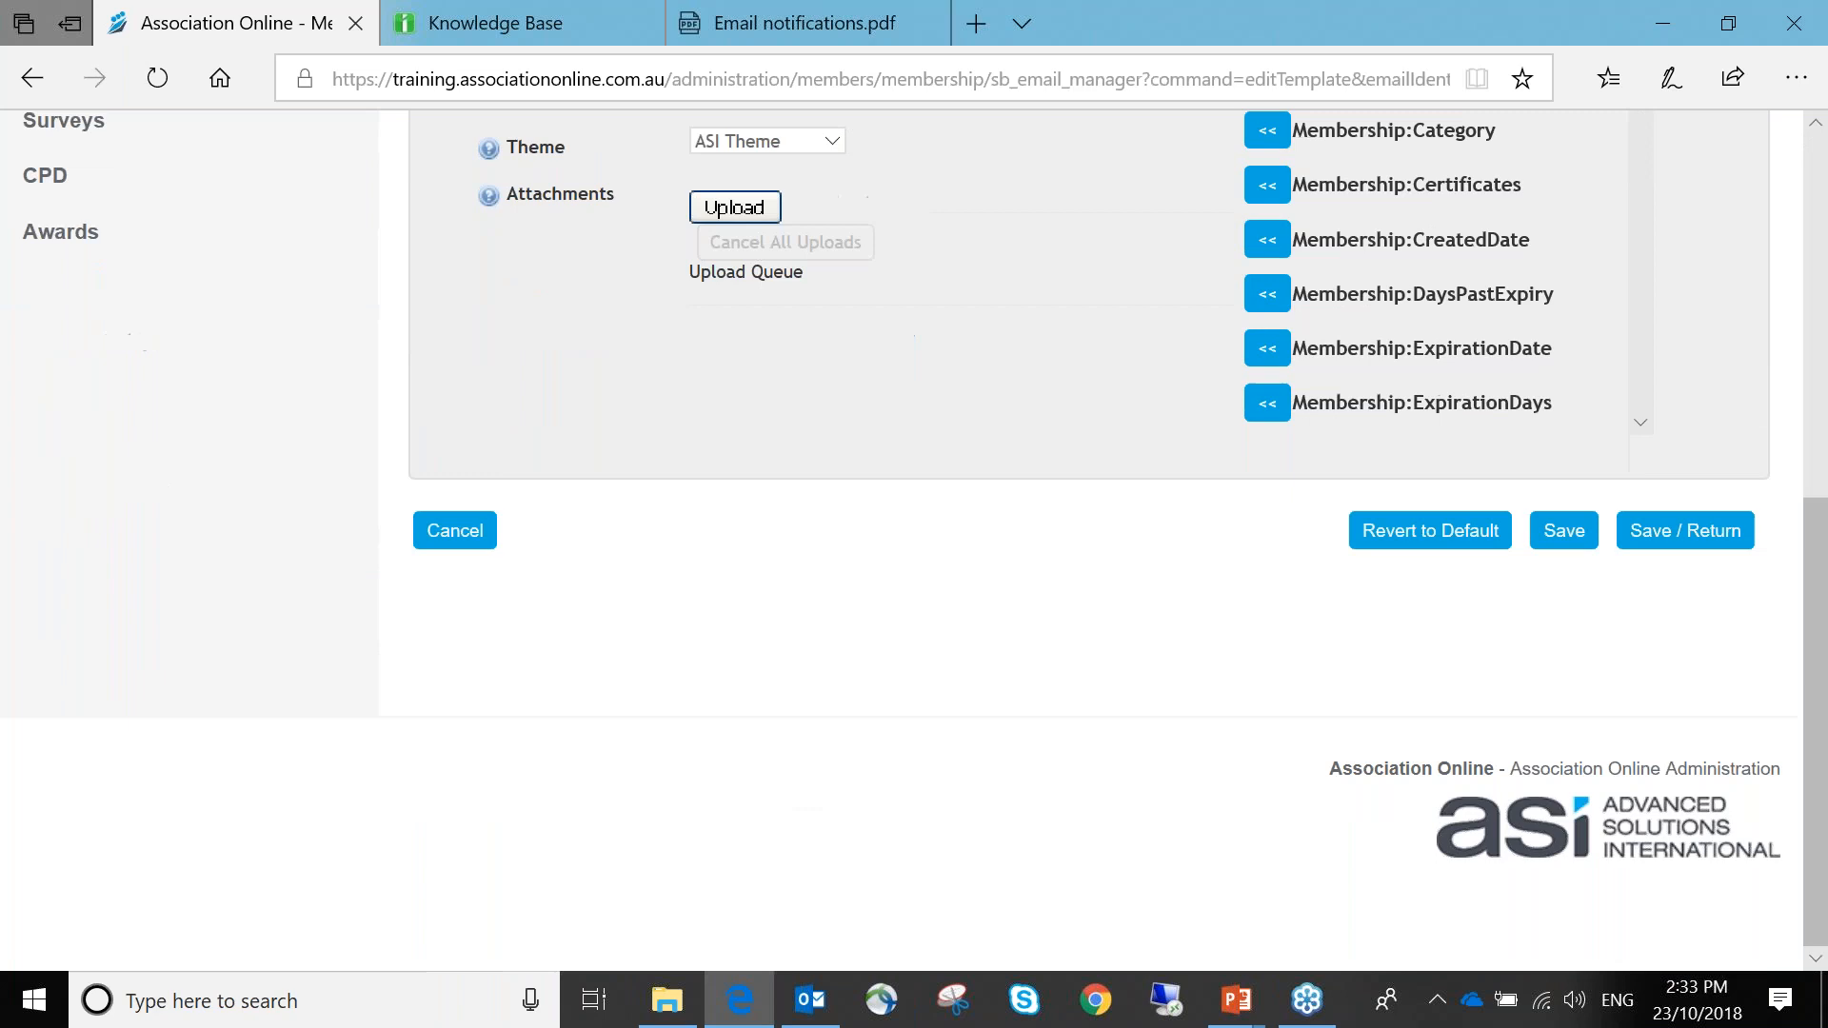
click(1432, 539)
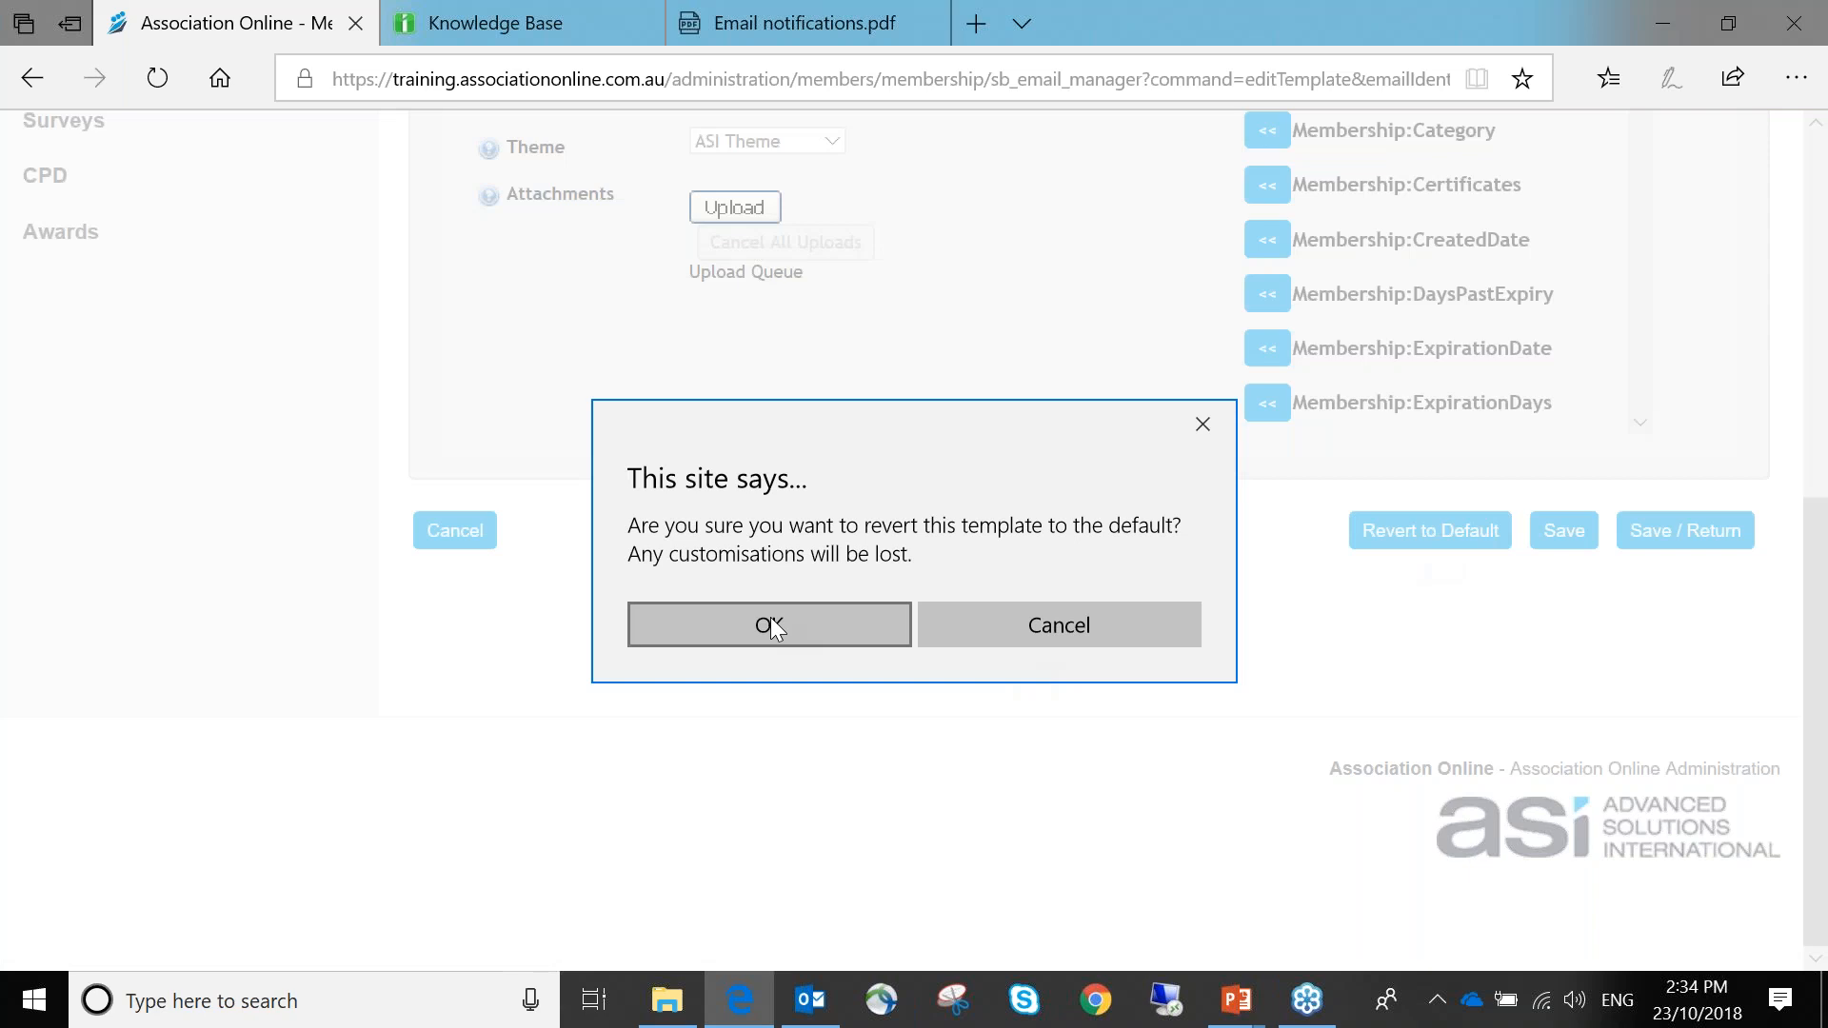
click(810, 626)
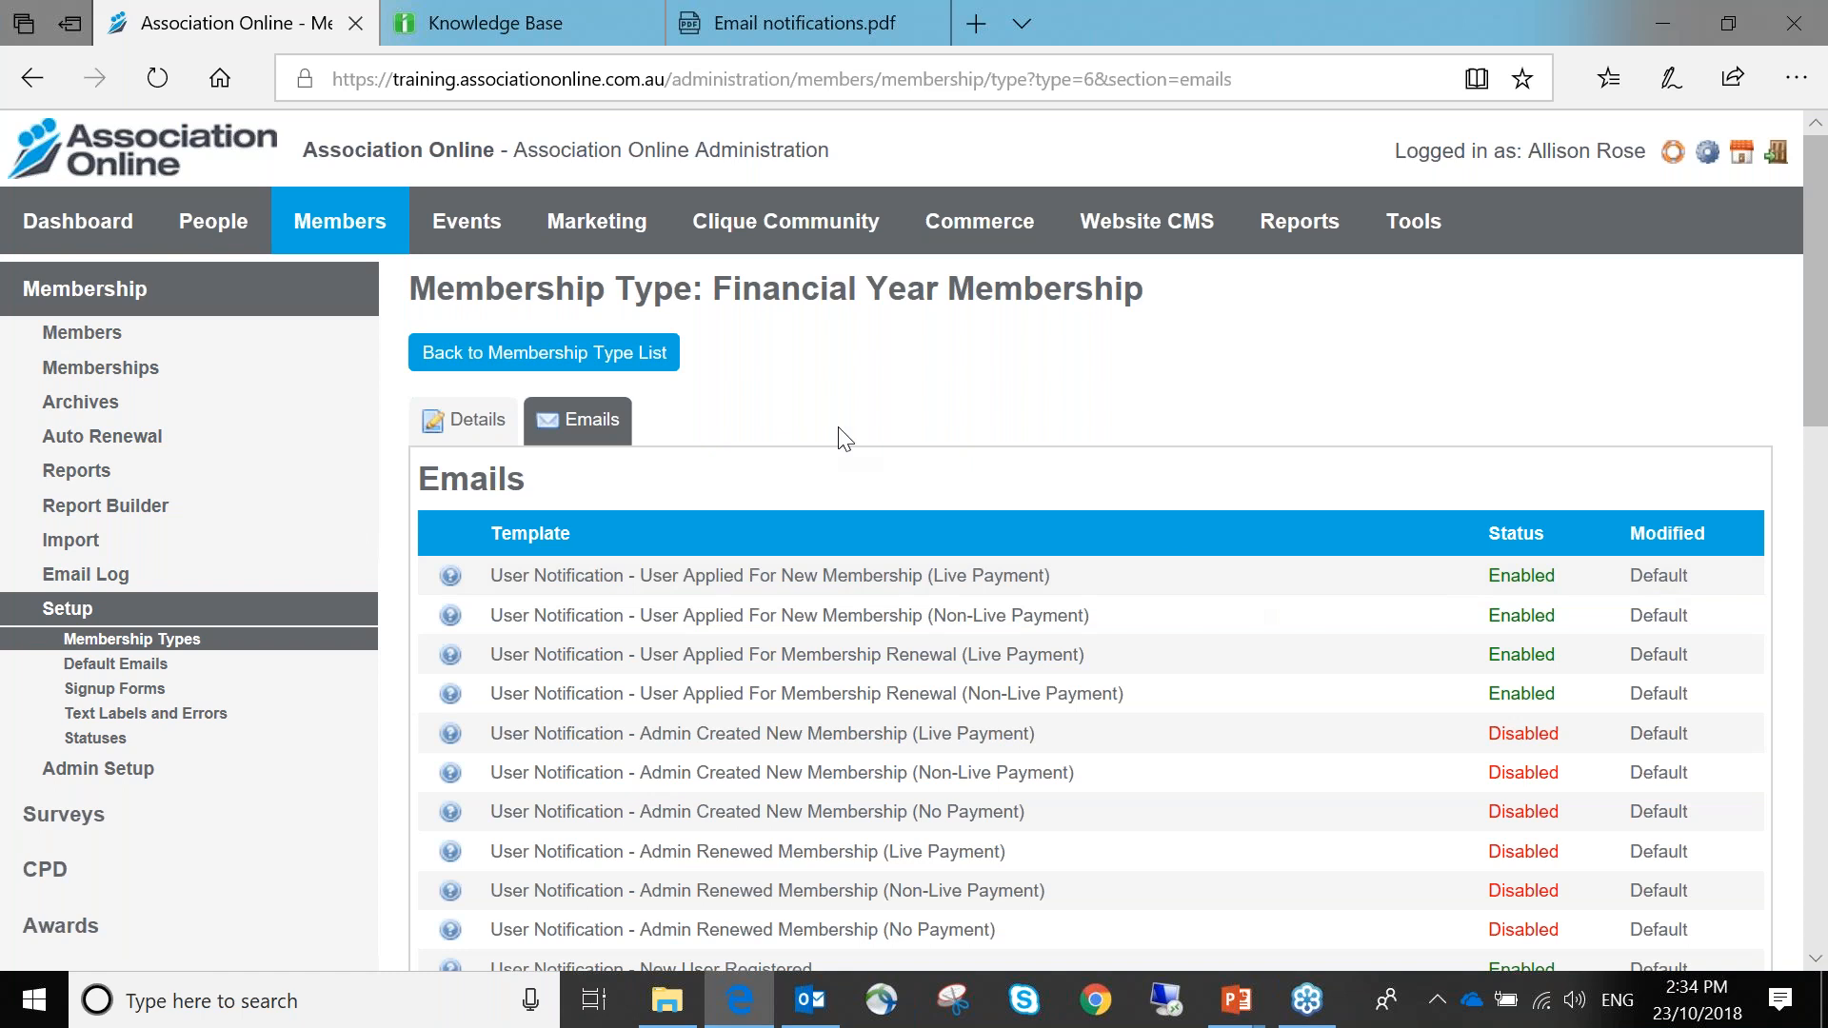
Browse the default event email templates under Events Setup
click(437, 221)
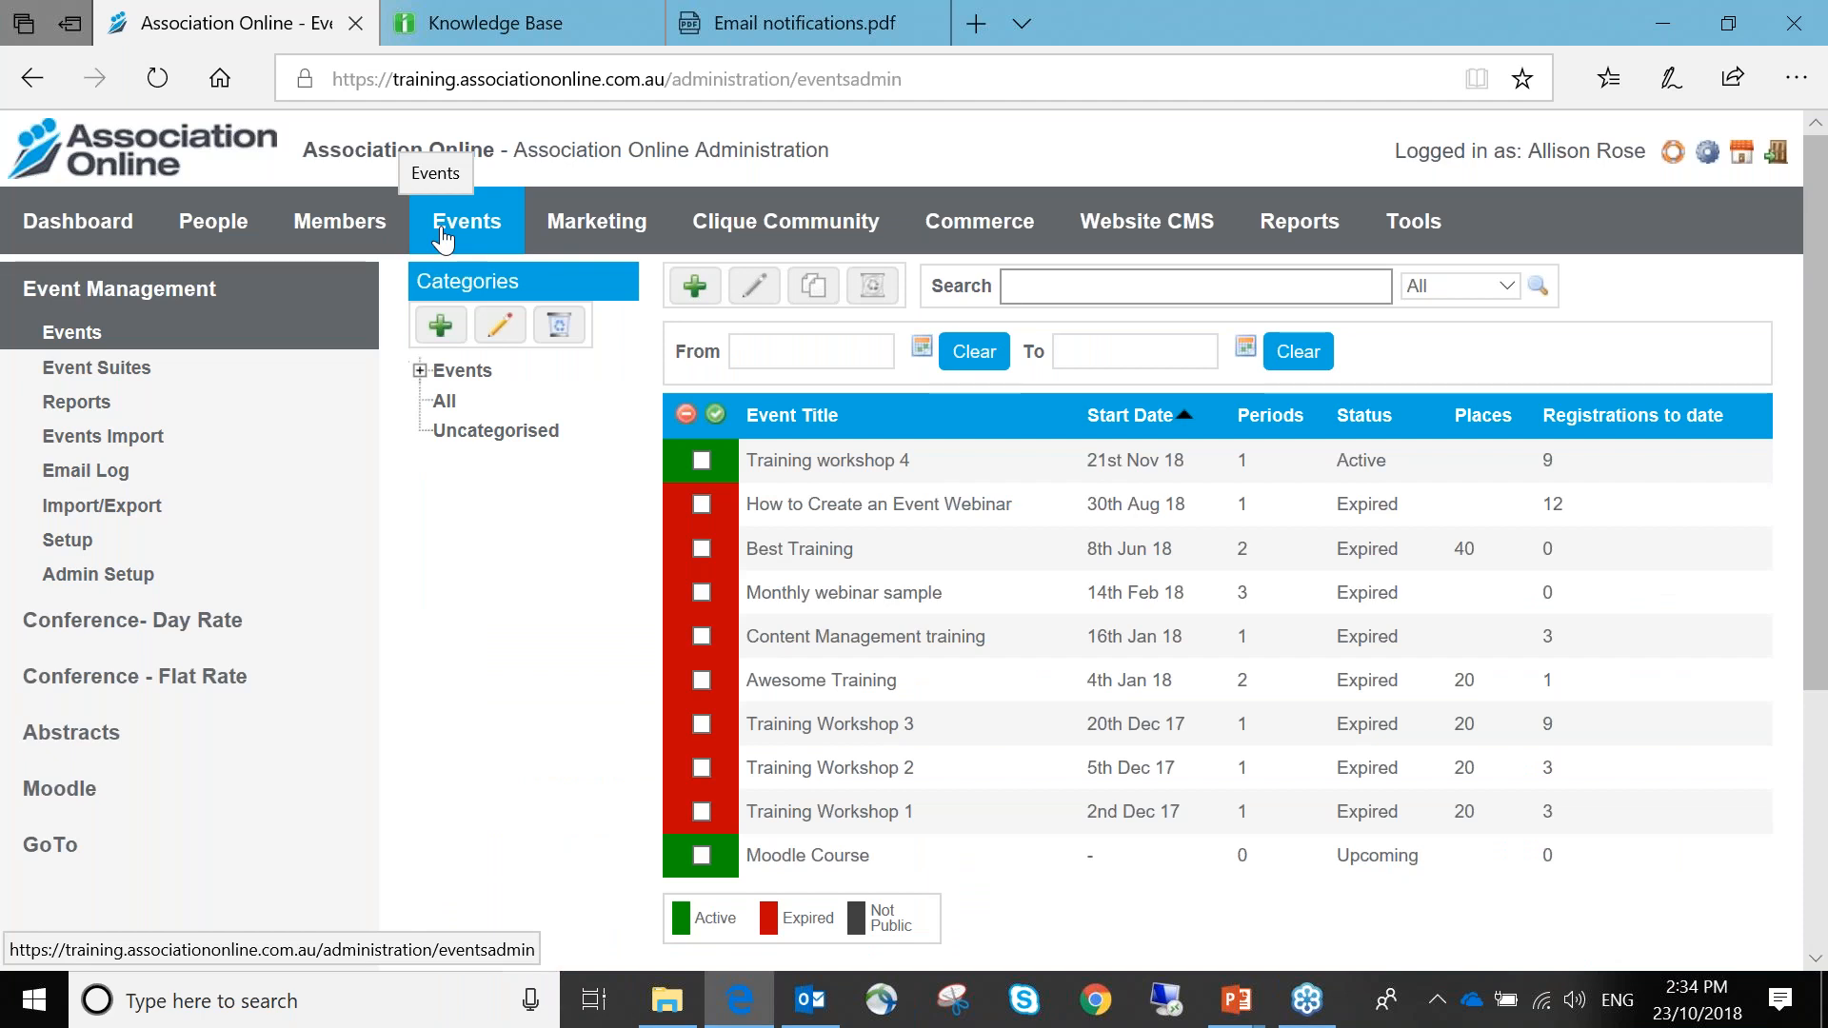
click(222, 555)
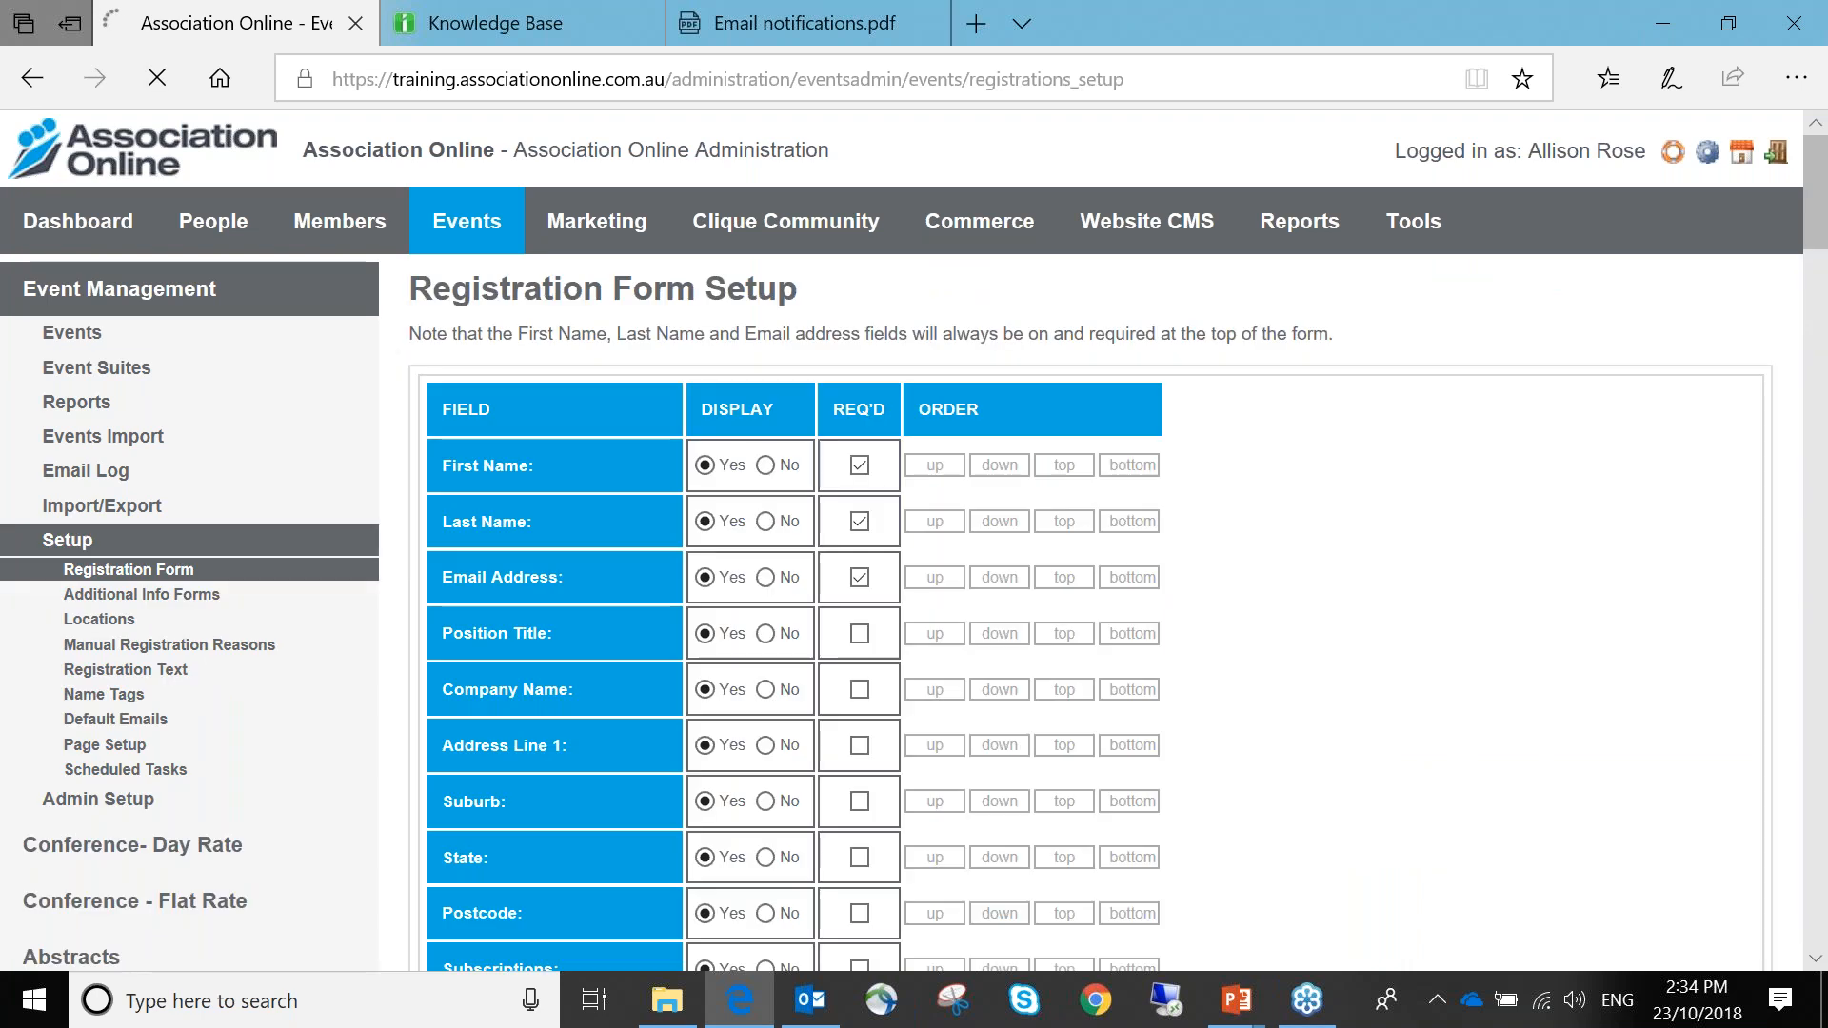
click(188, 716)
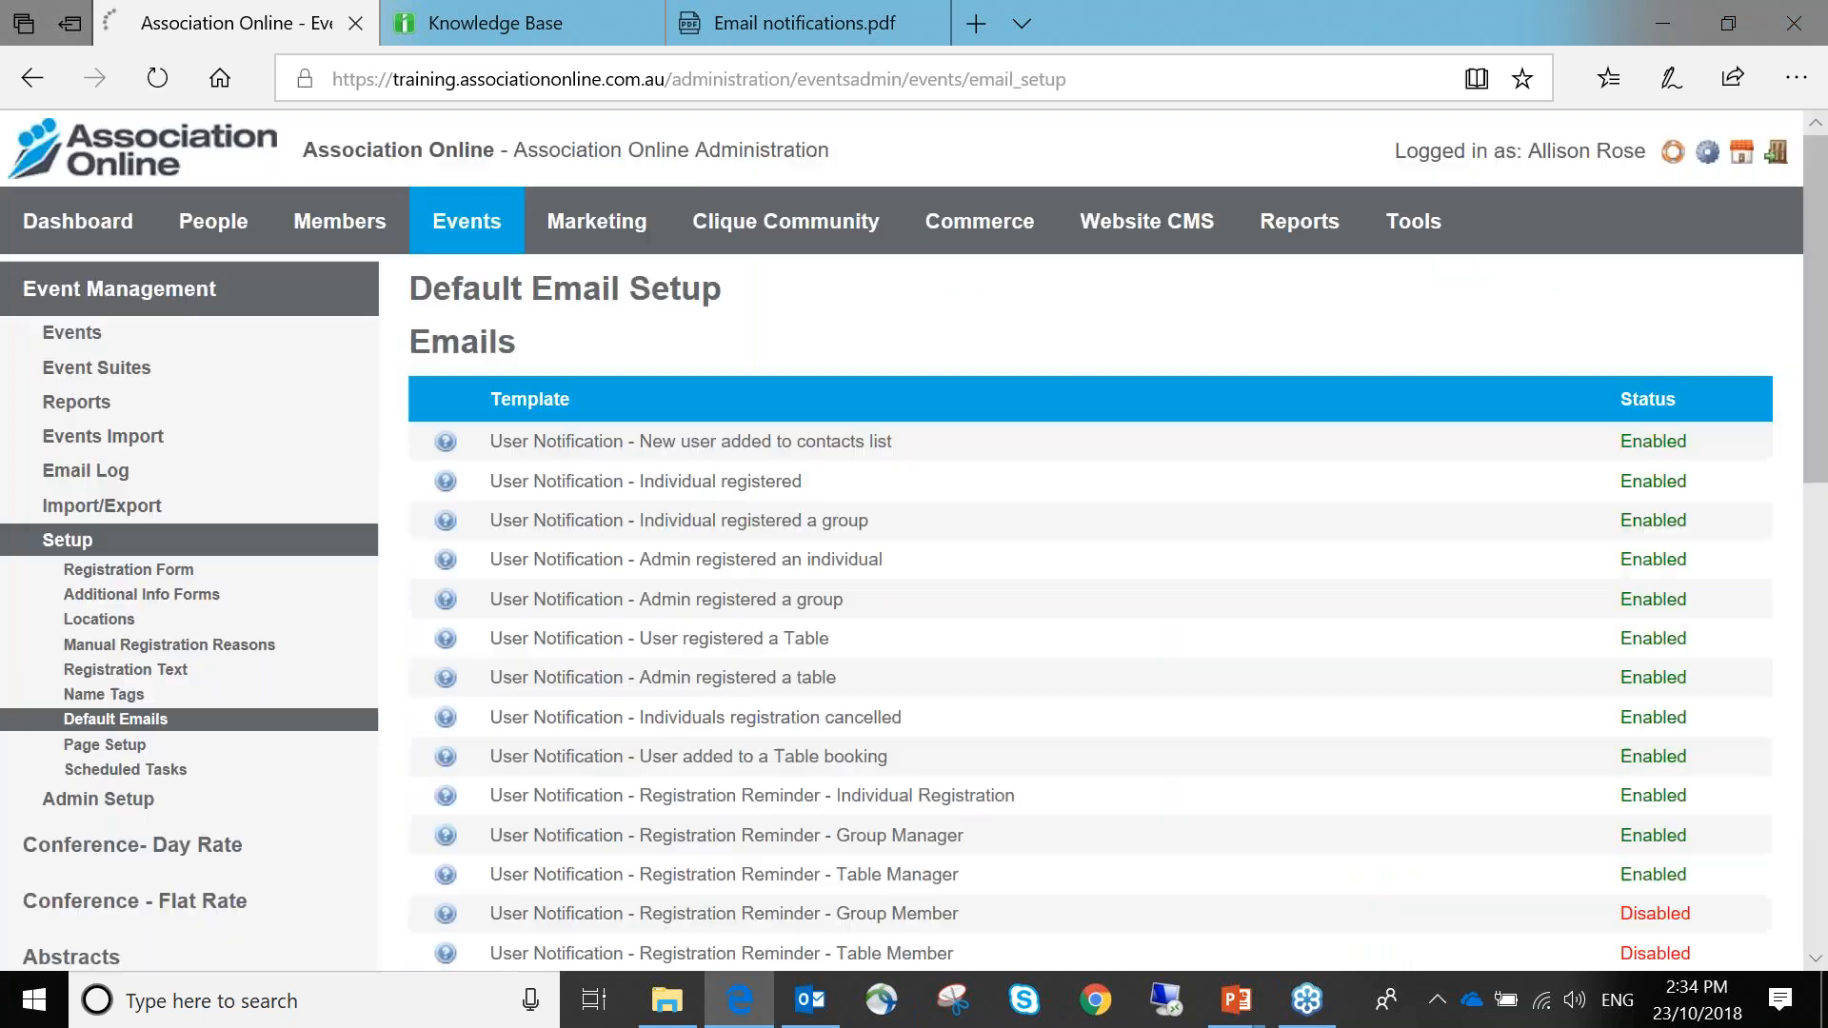
scroll(677, 561, down, 1)
scroll(677, 581, down, 3)
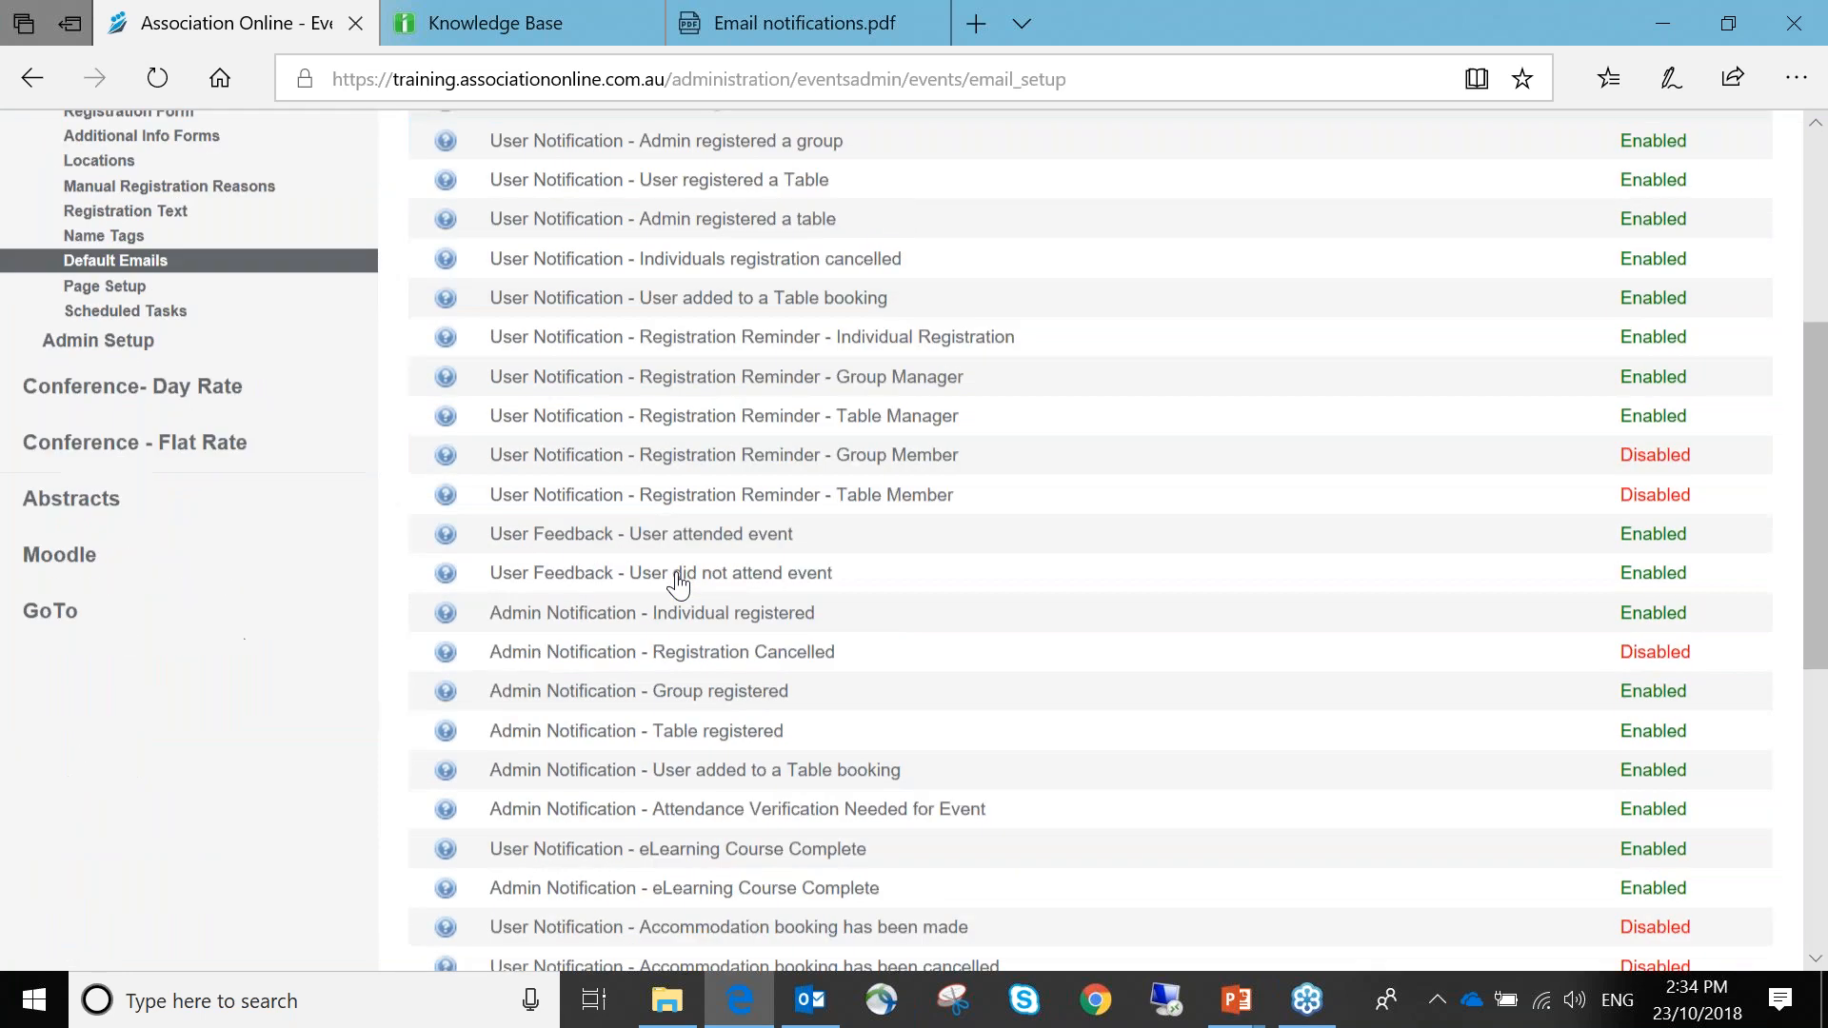
scroll(678, 461, up, 5)
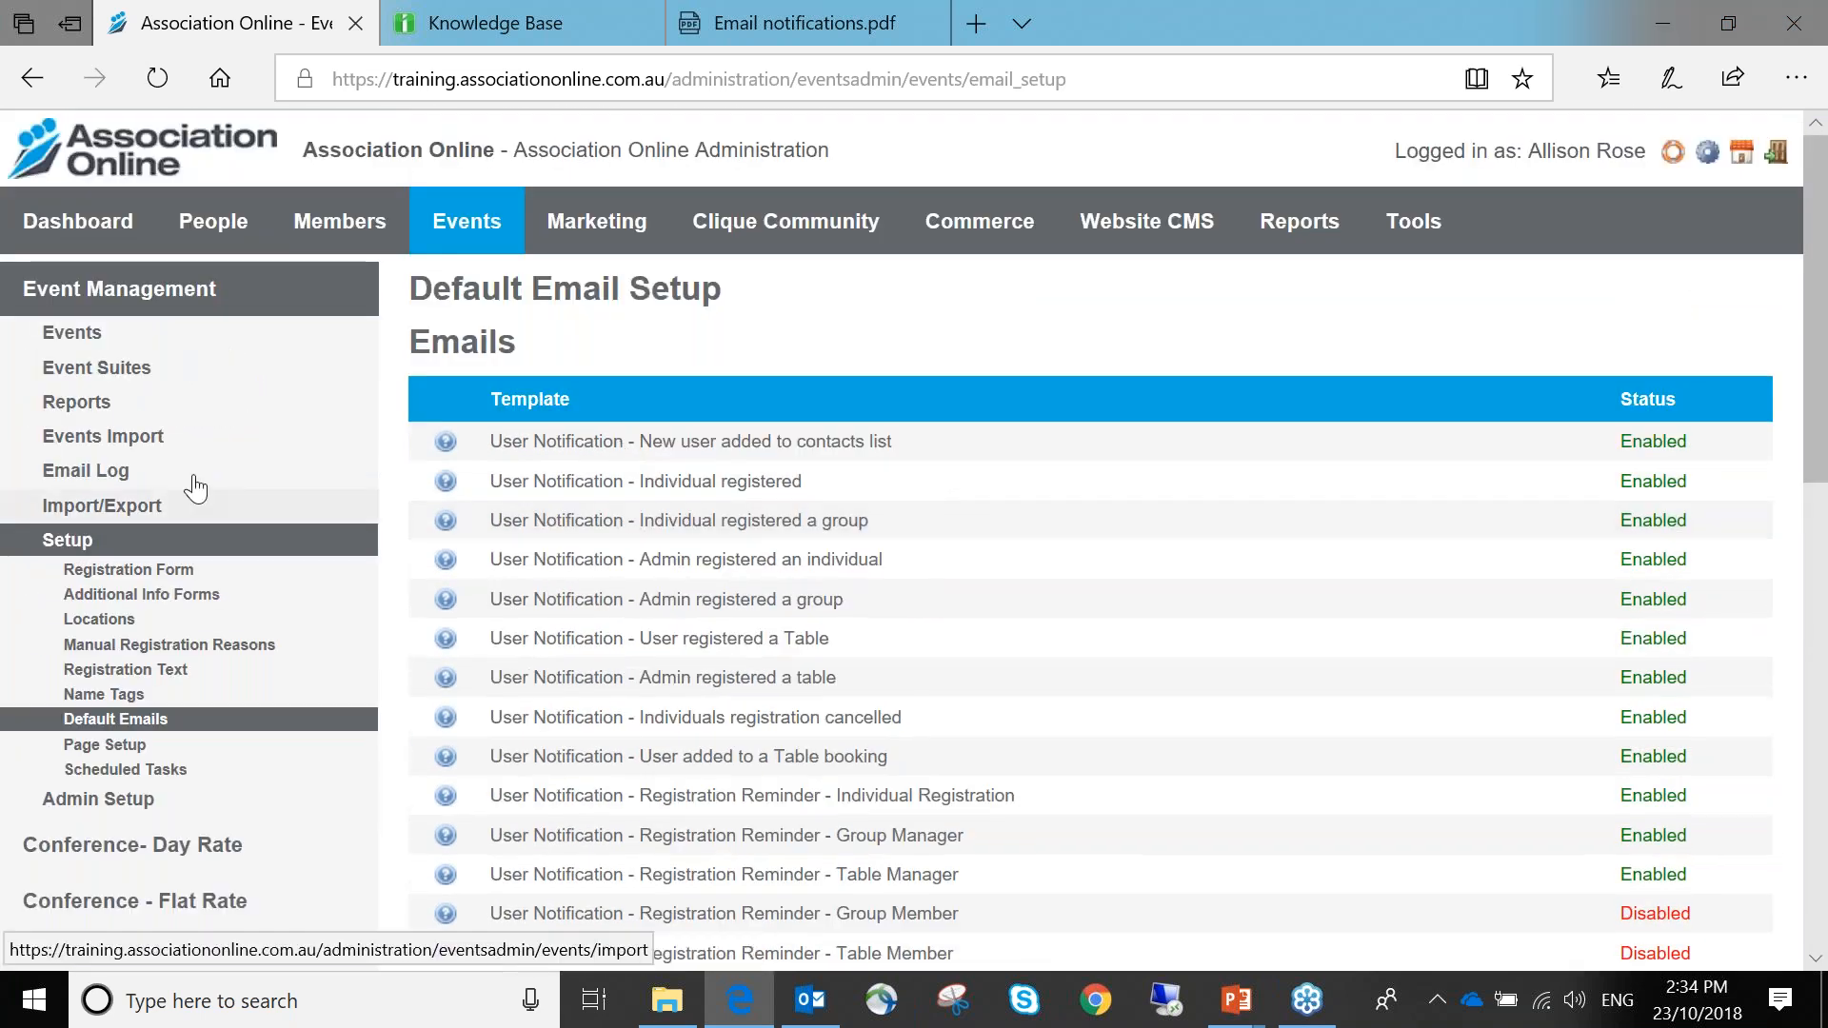
Review Training workshop 4's email templates, then go back to the events list
click(196, 338)
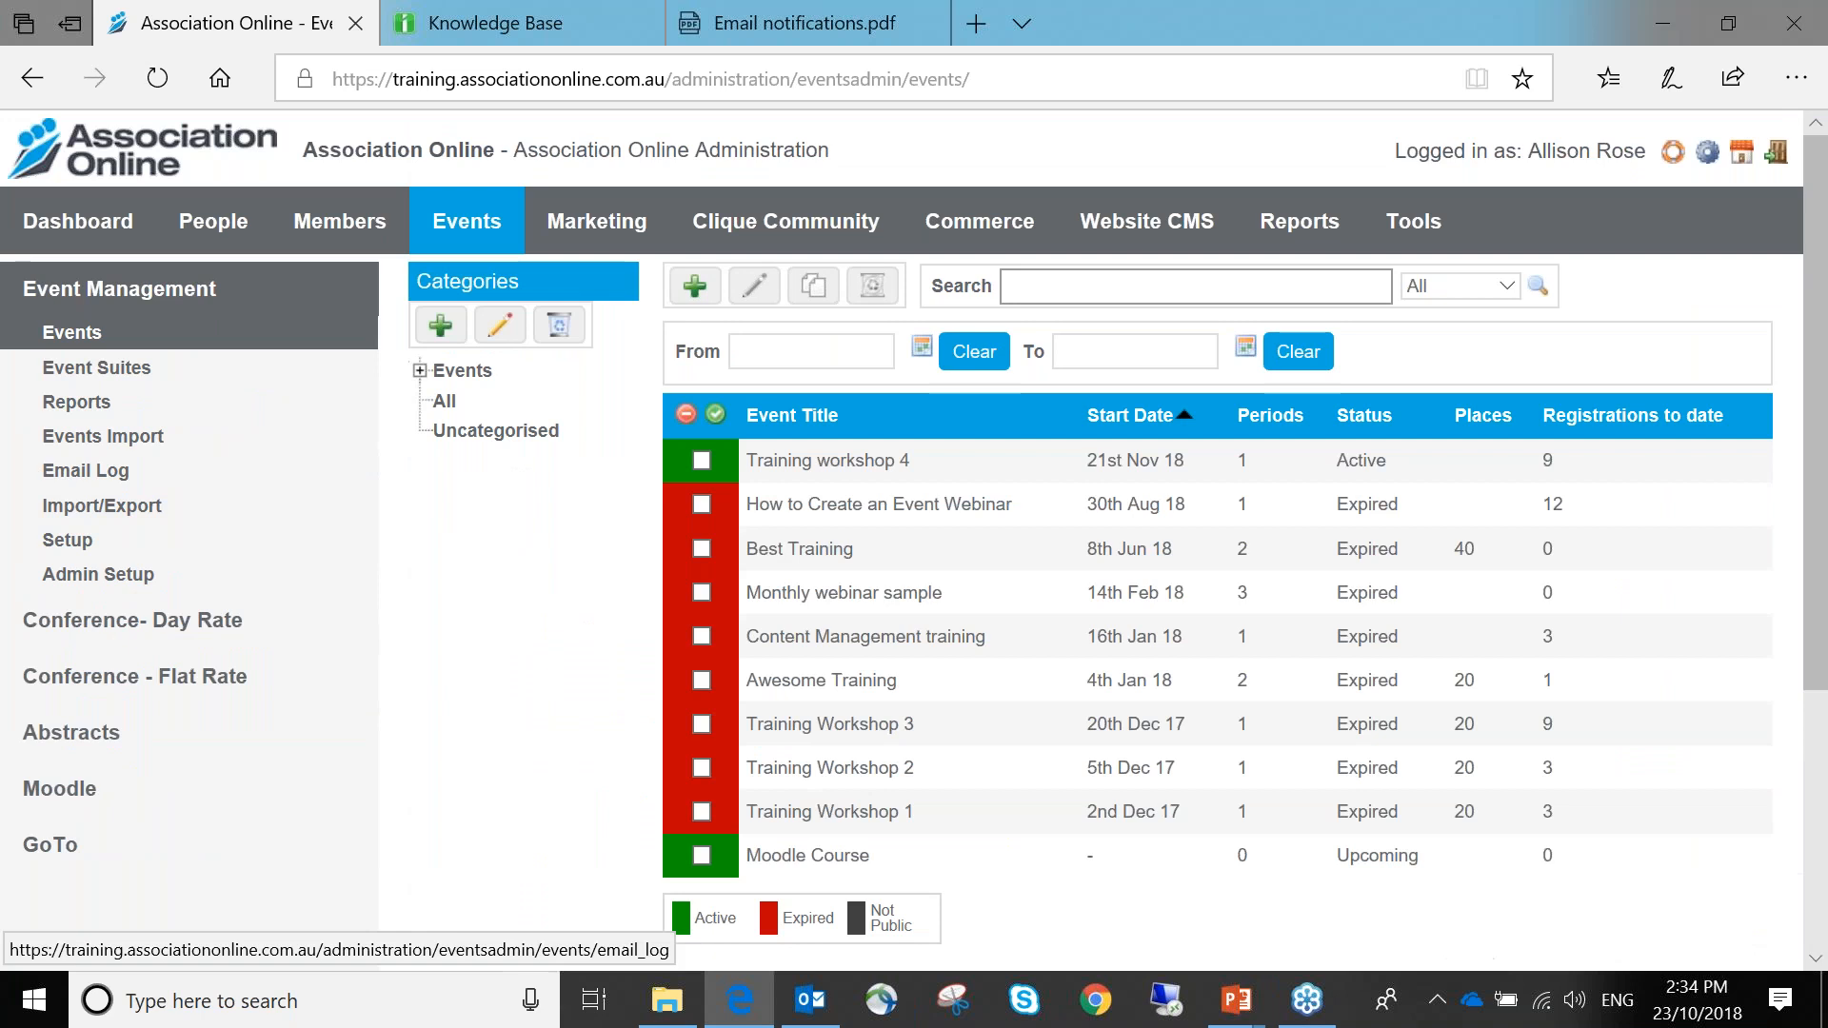
click(844, 465)
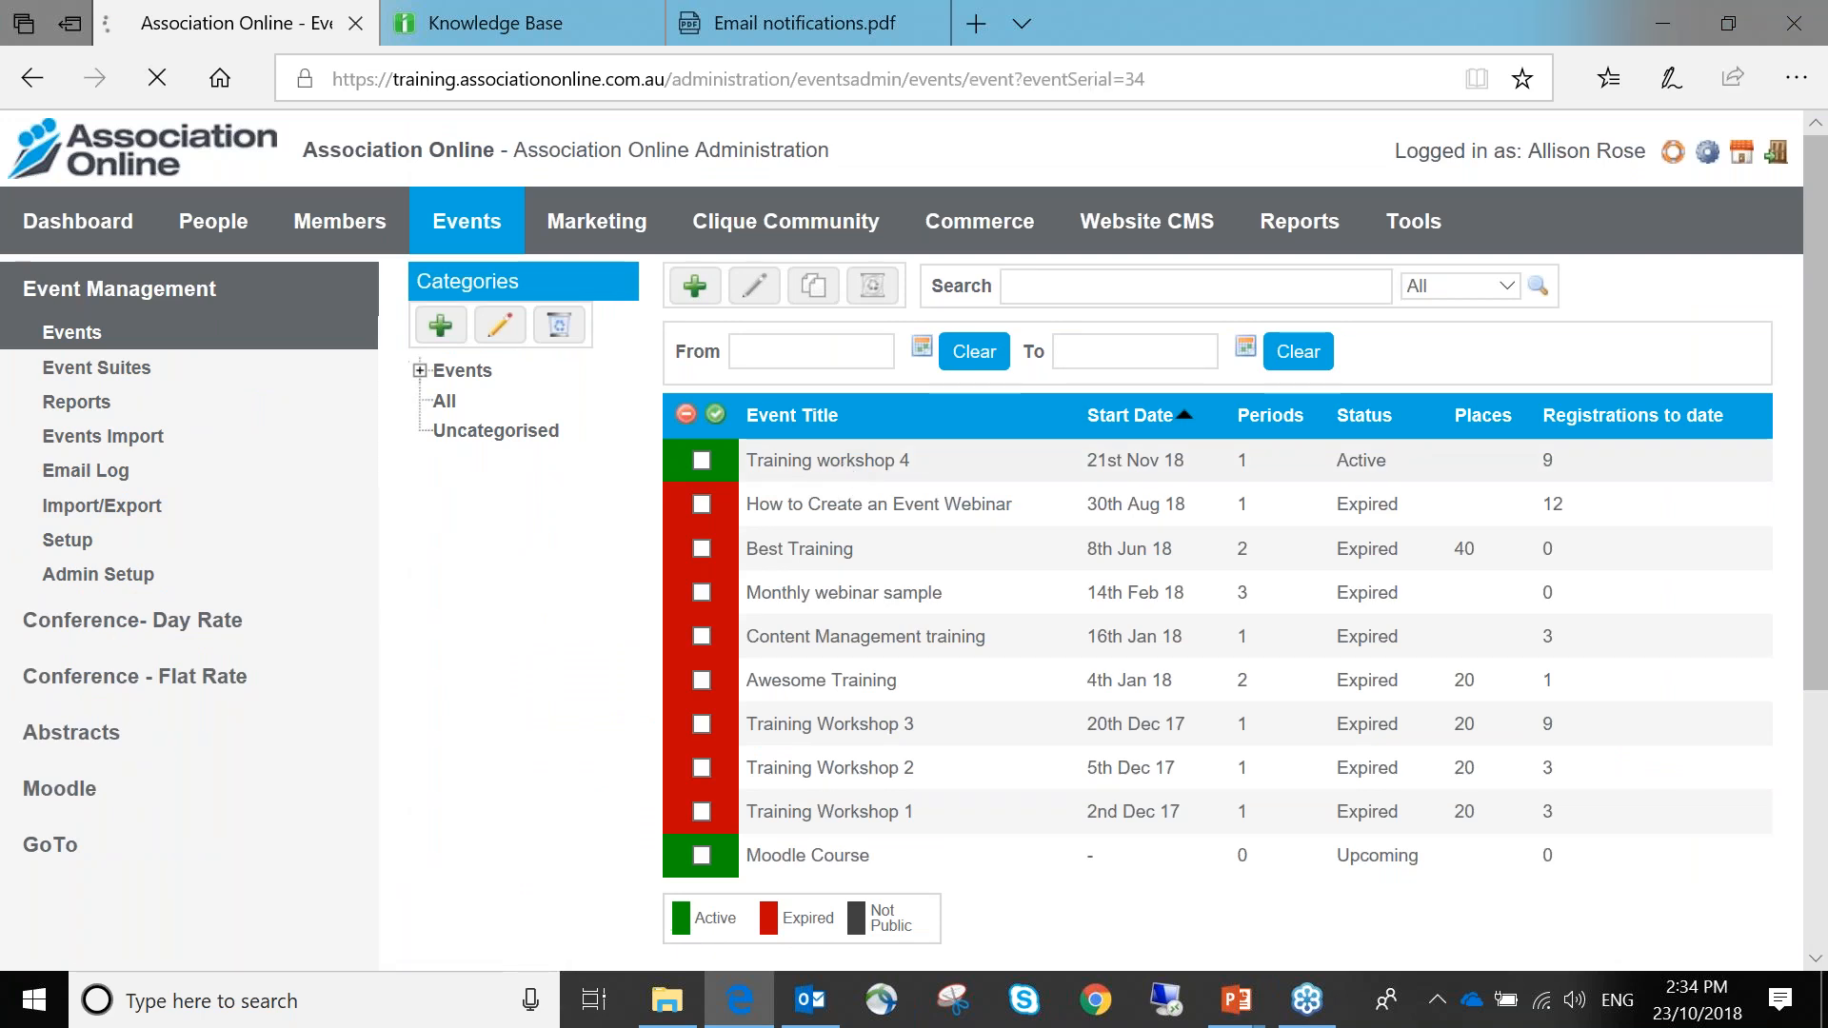
click(1167, 420)
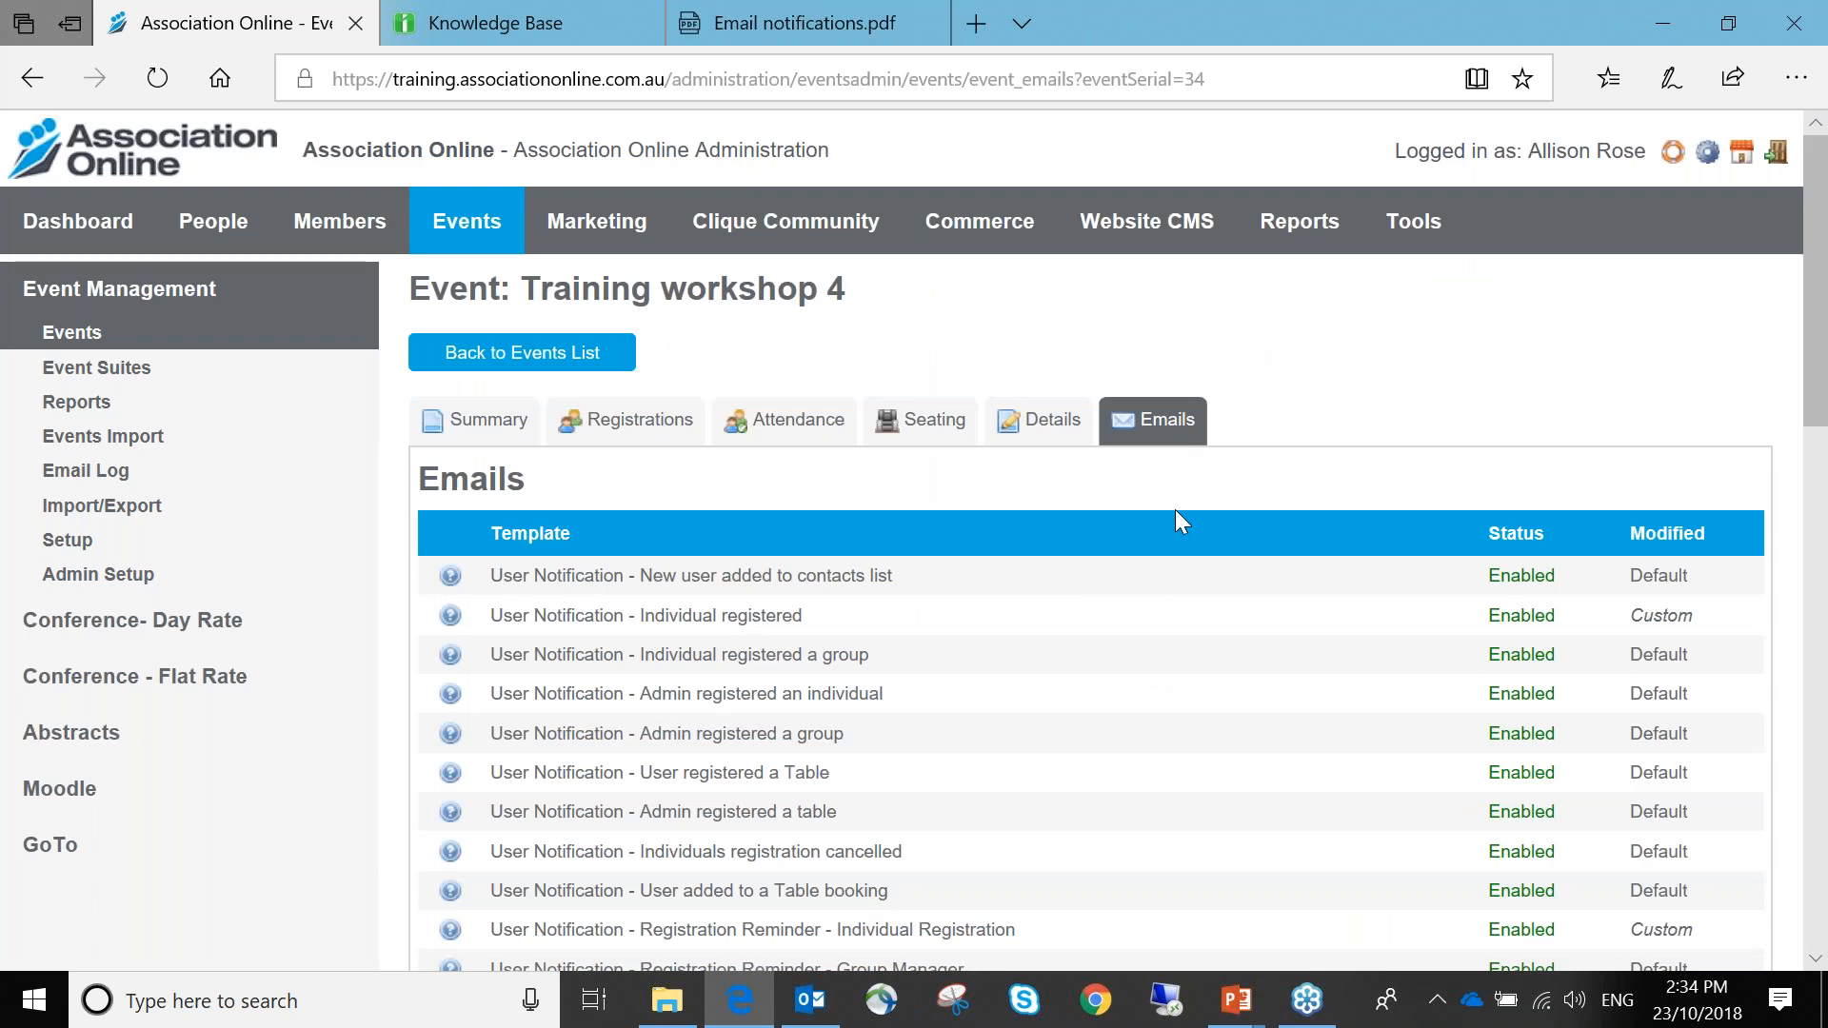
scroll(1174, 511, down, 1)
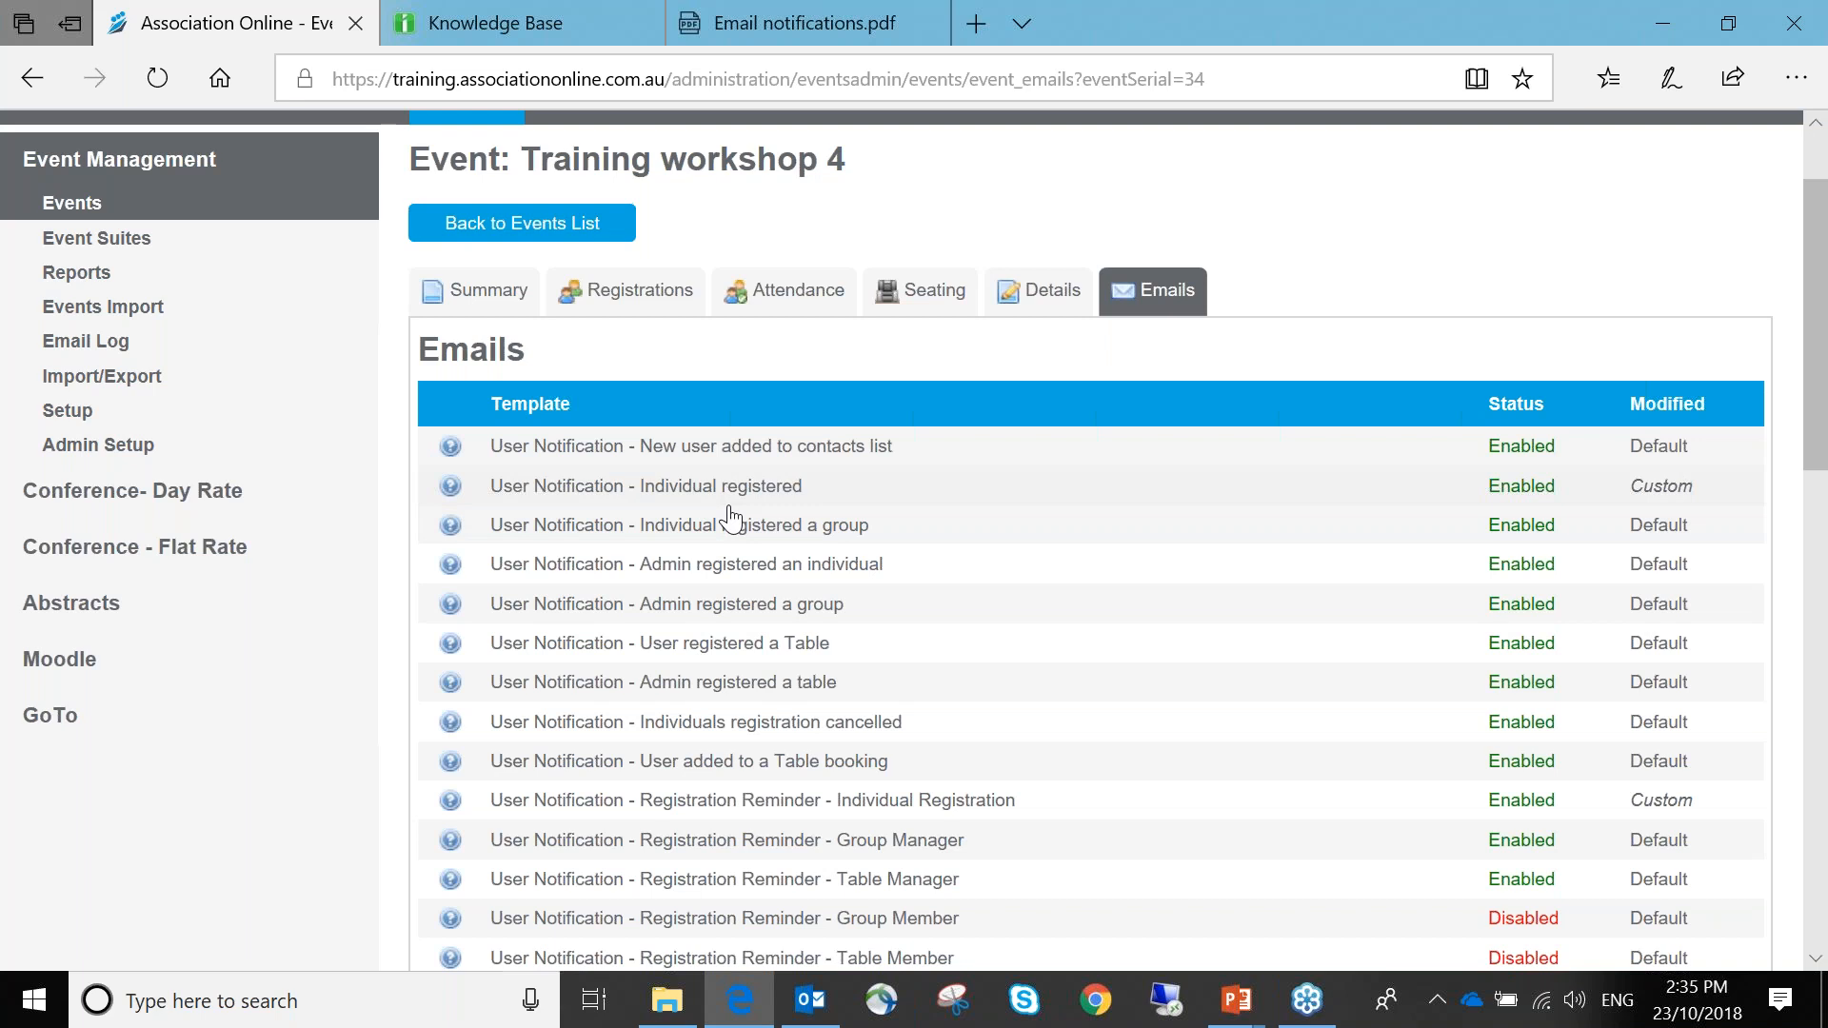
click(552, 234)
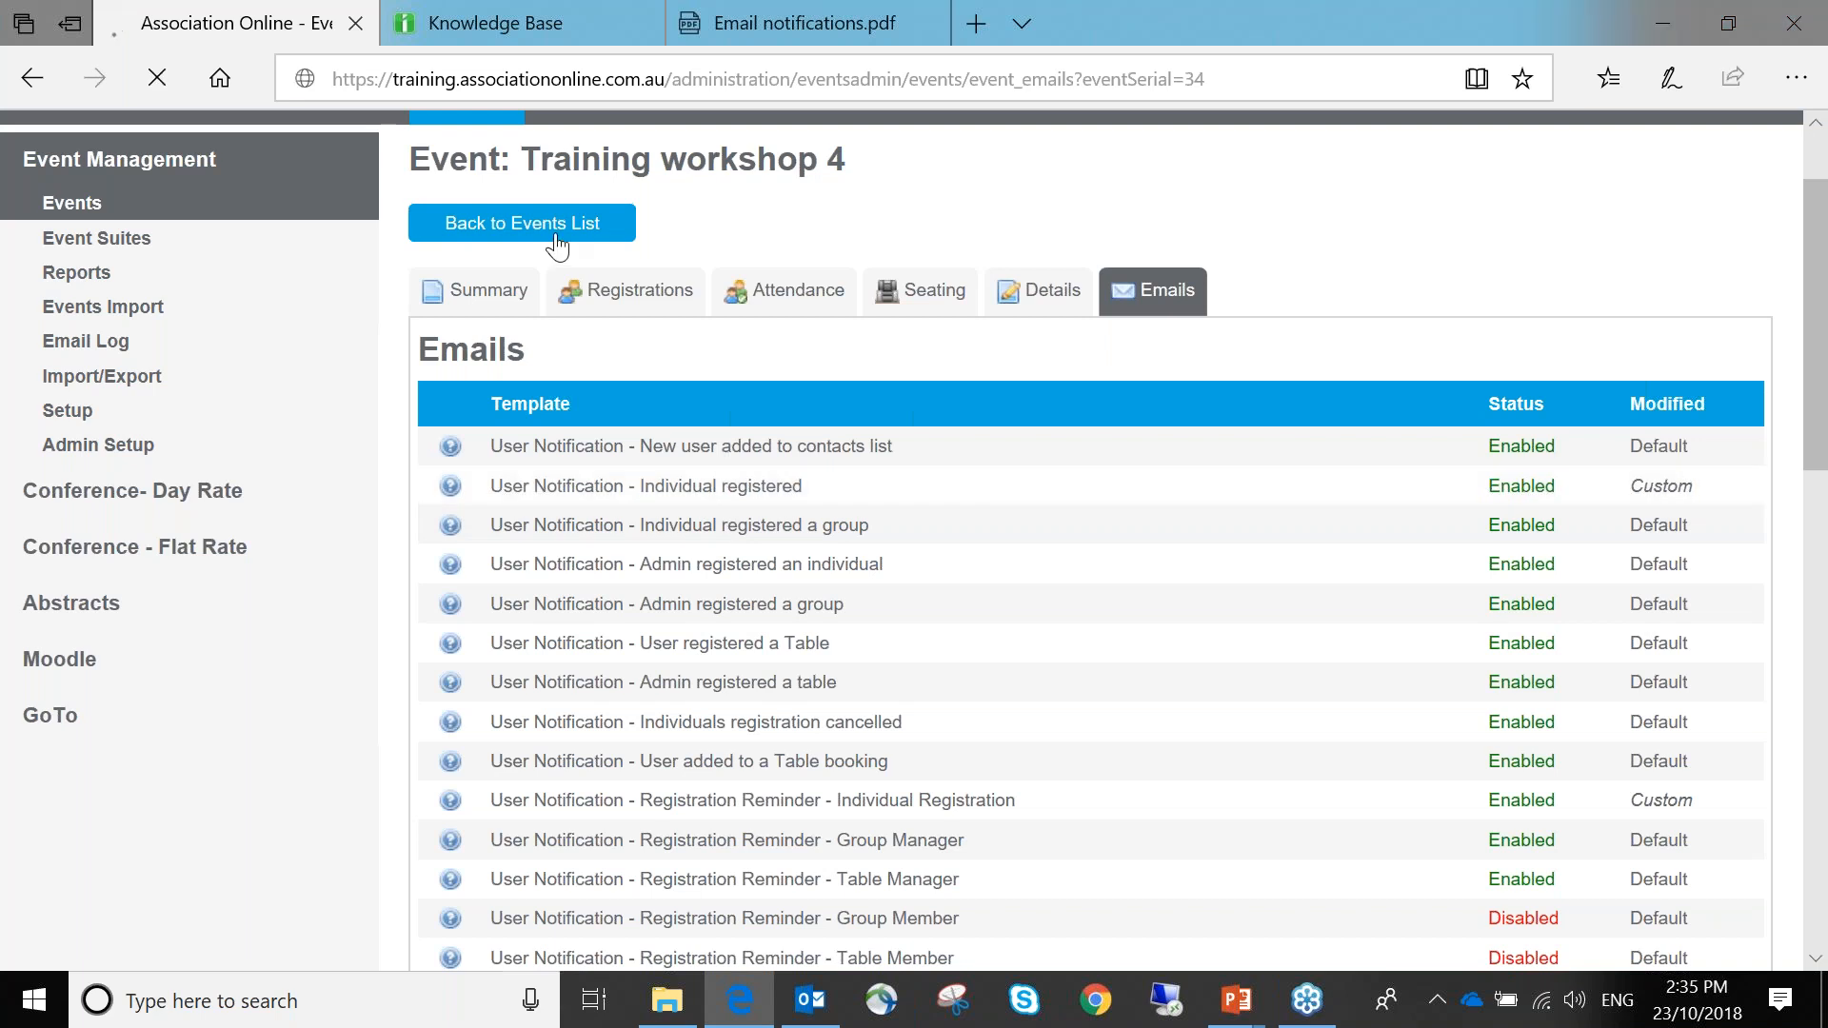
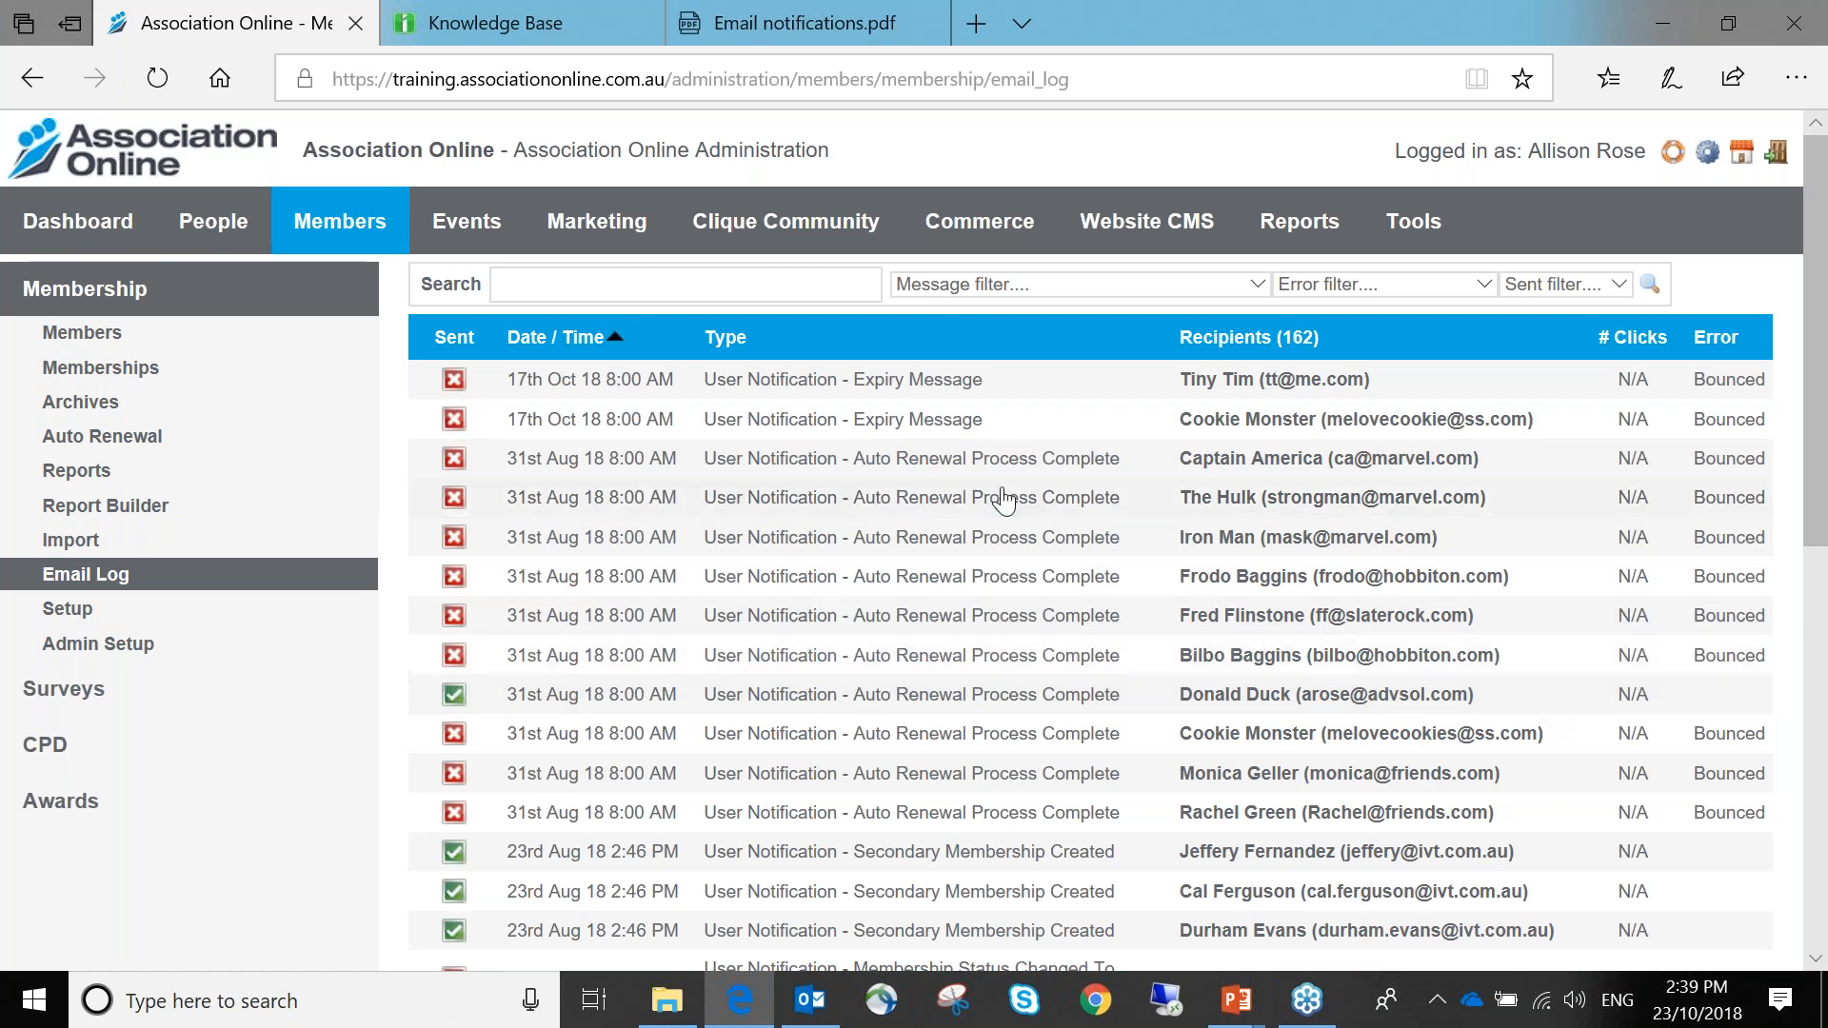
click(700, 280)
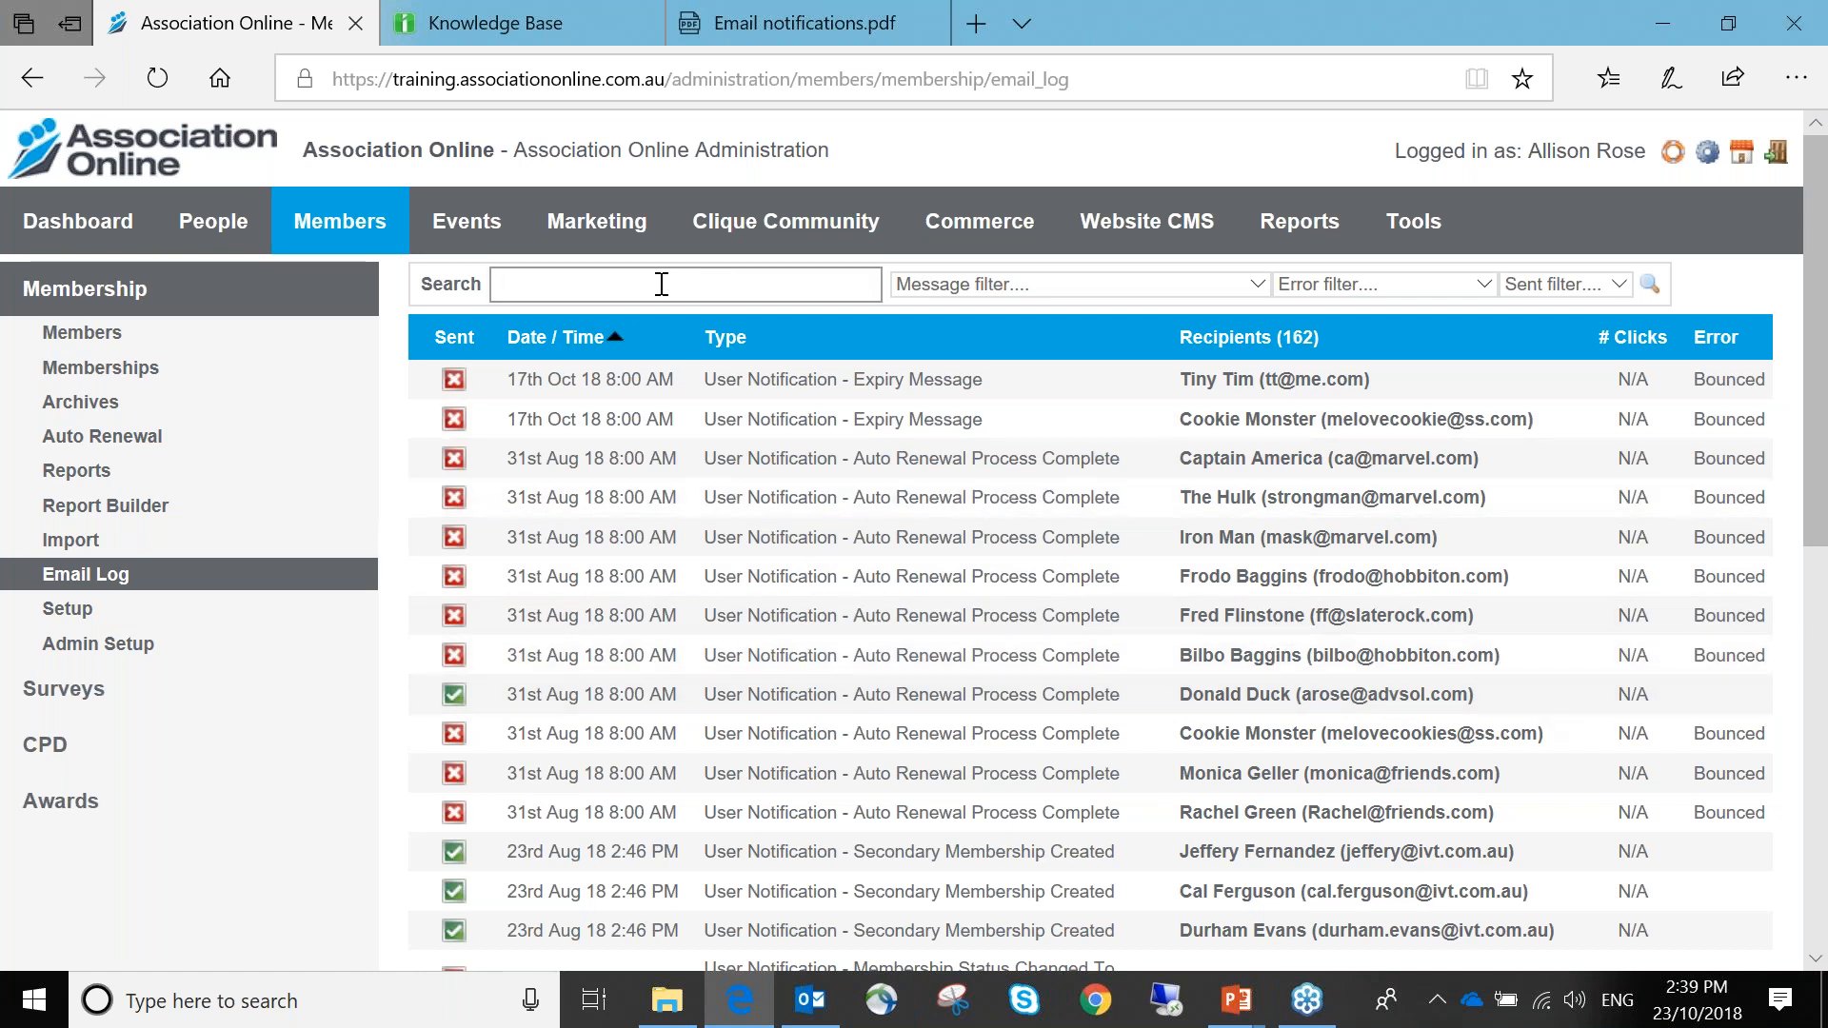
click(982, 282)
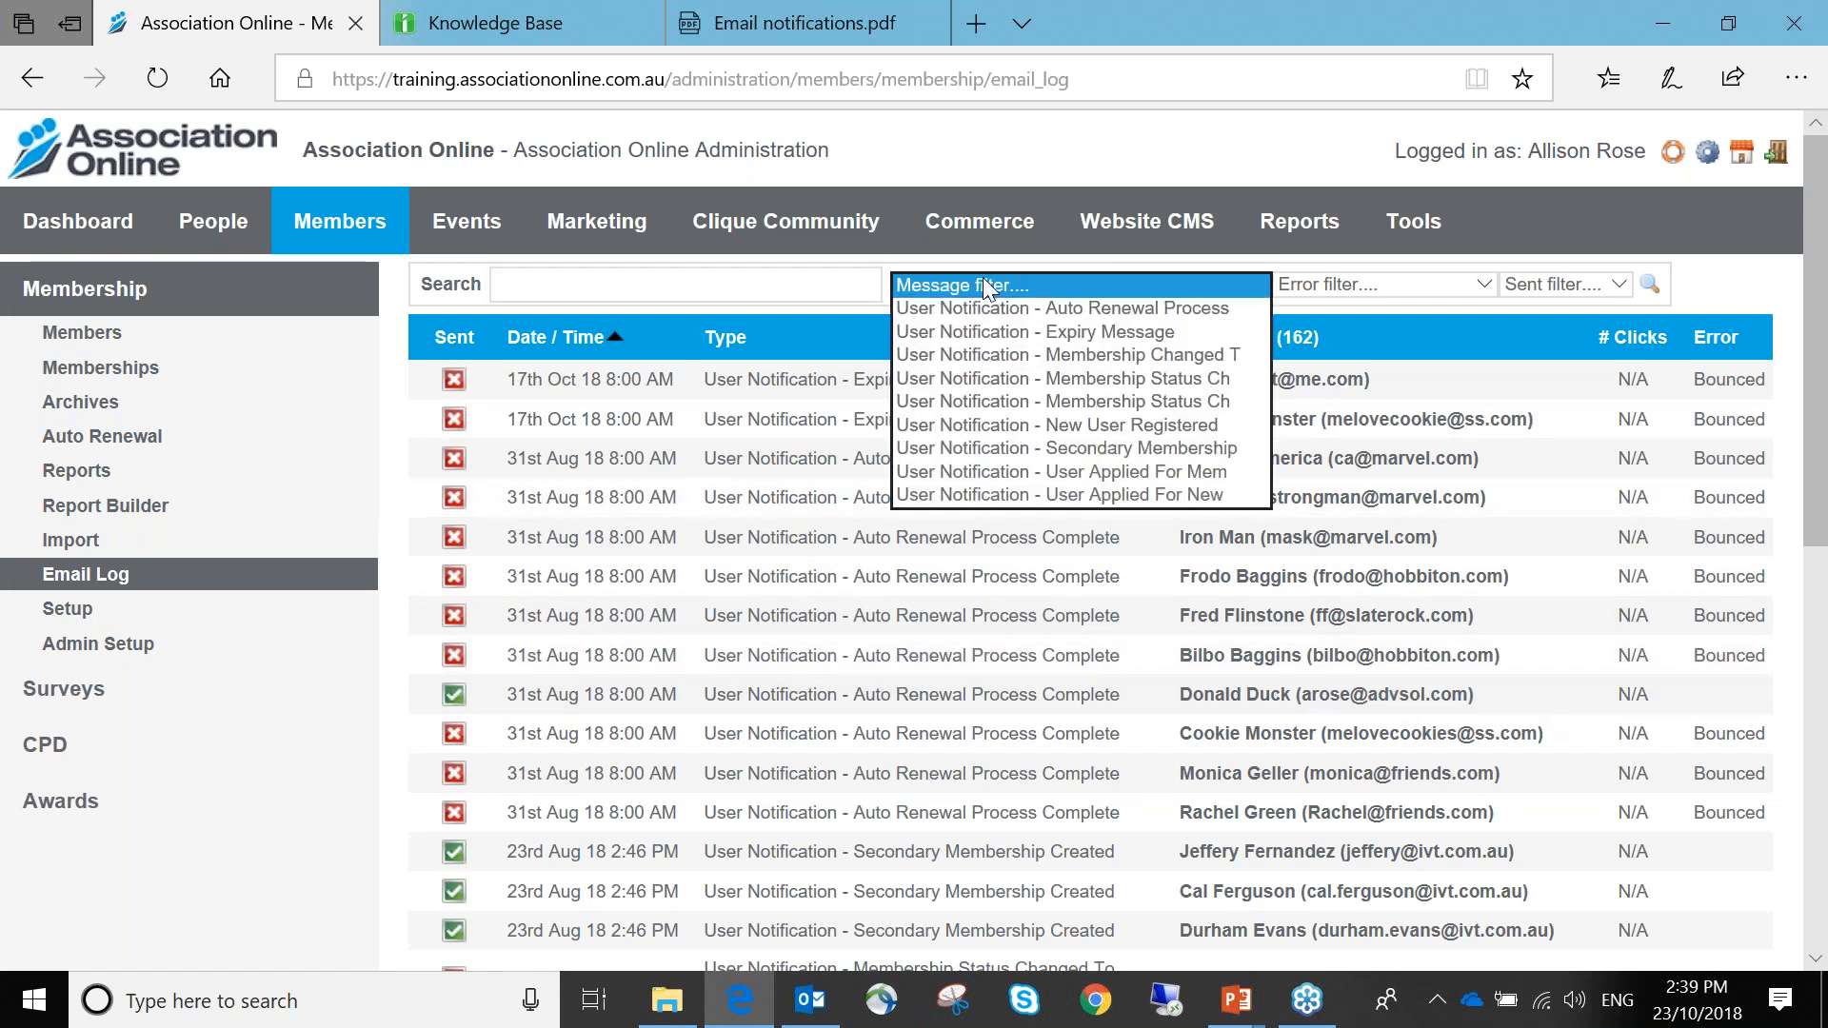
click(1382, 288)
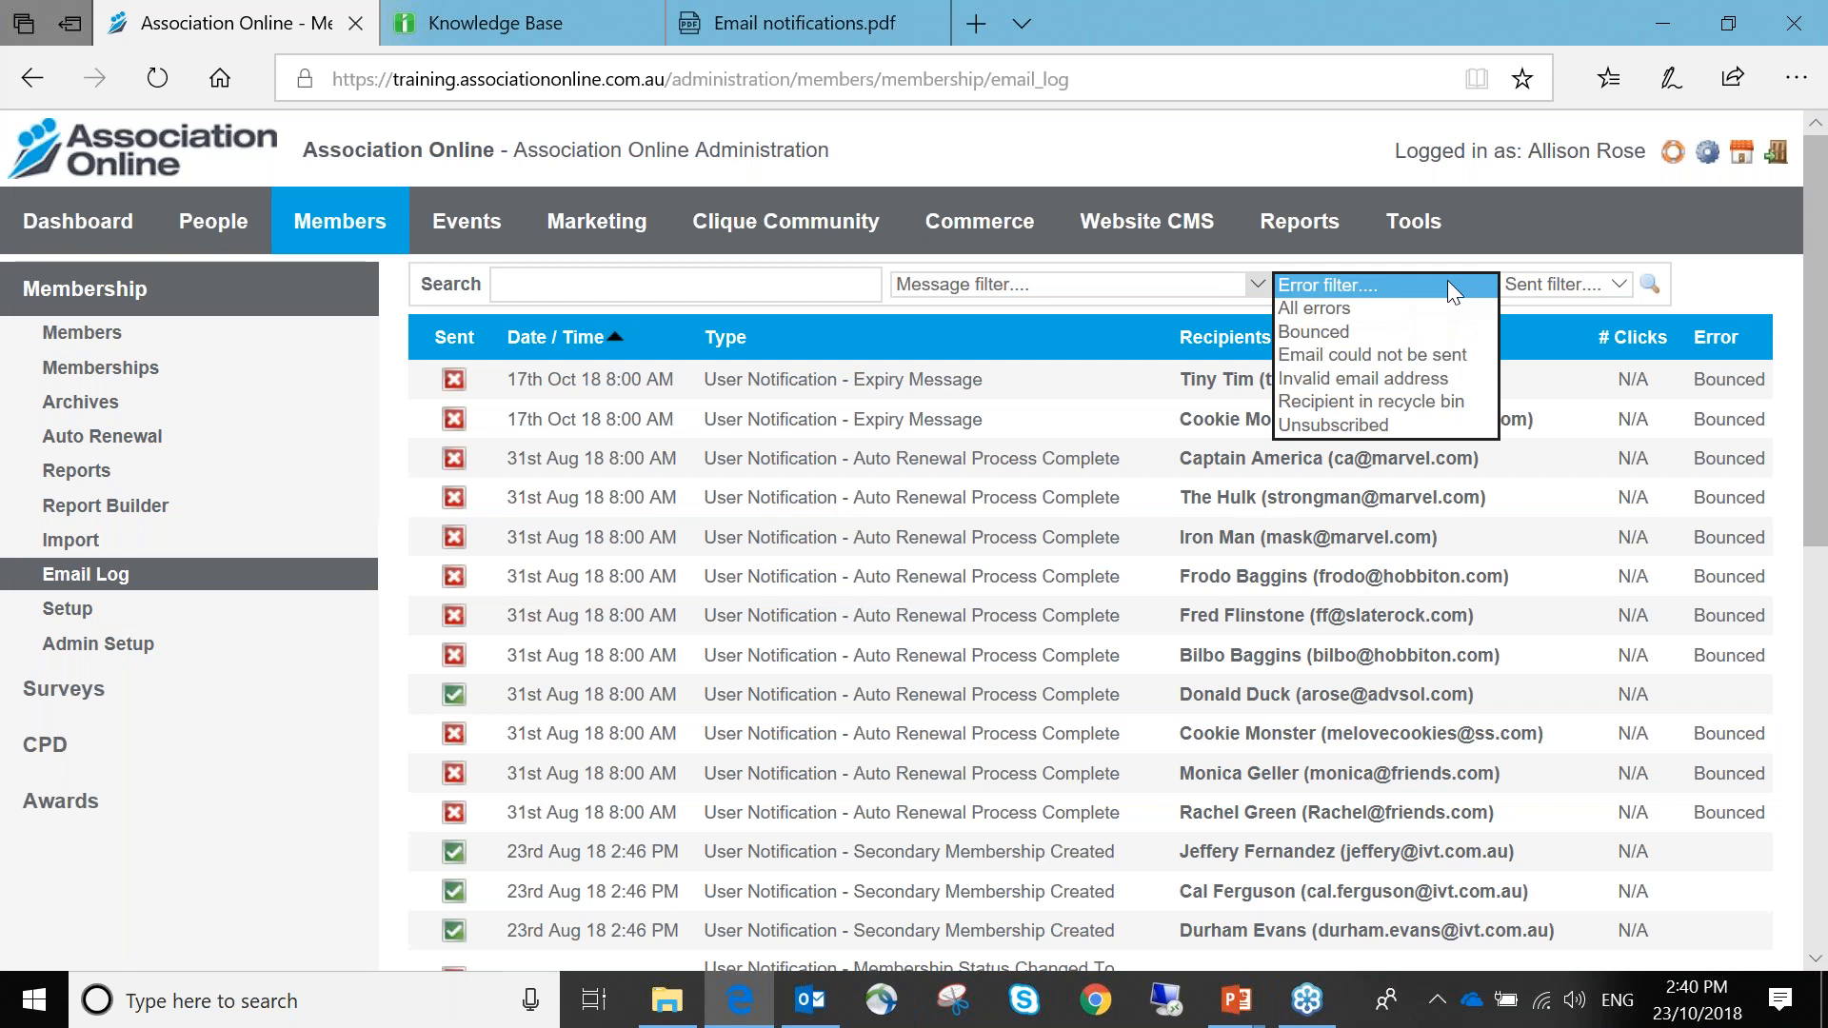
click(1555, 277)
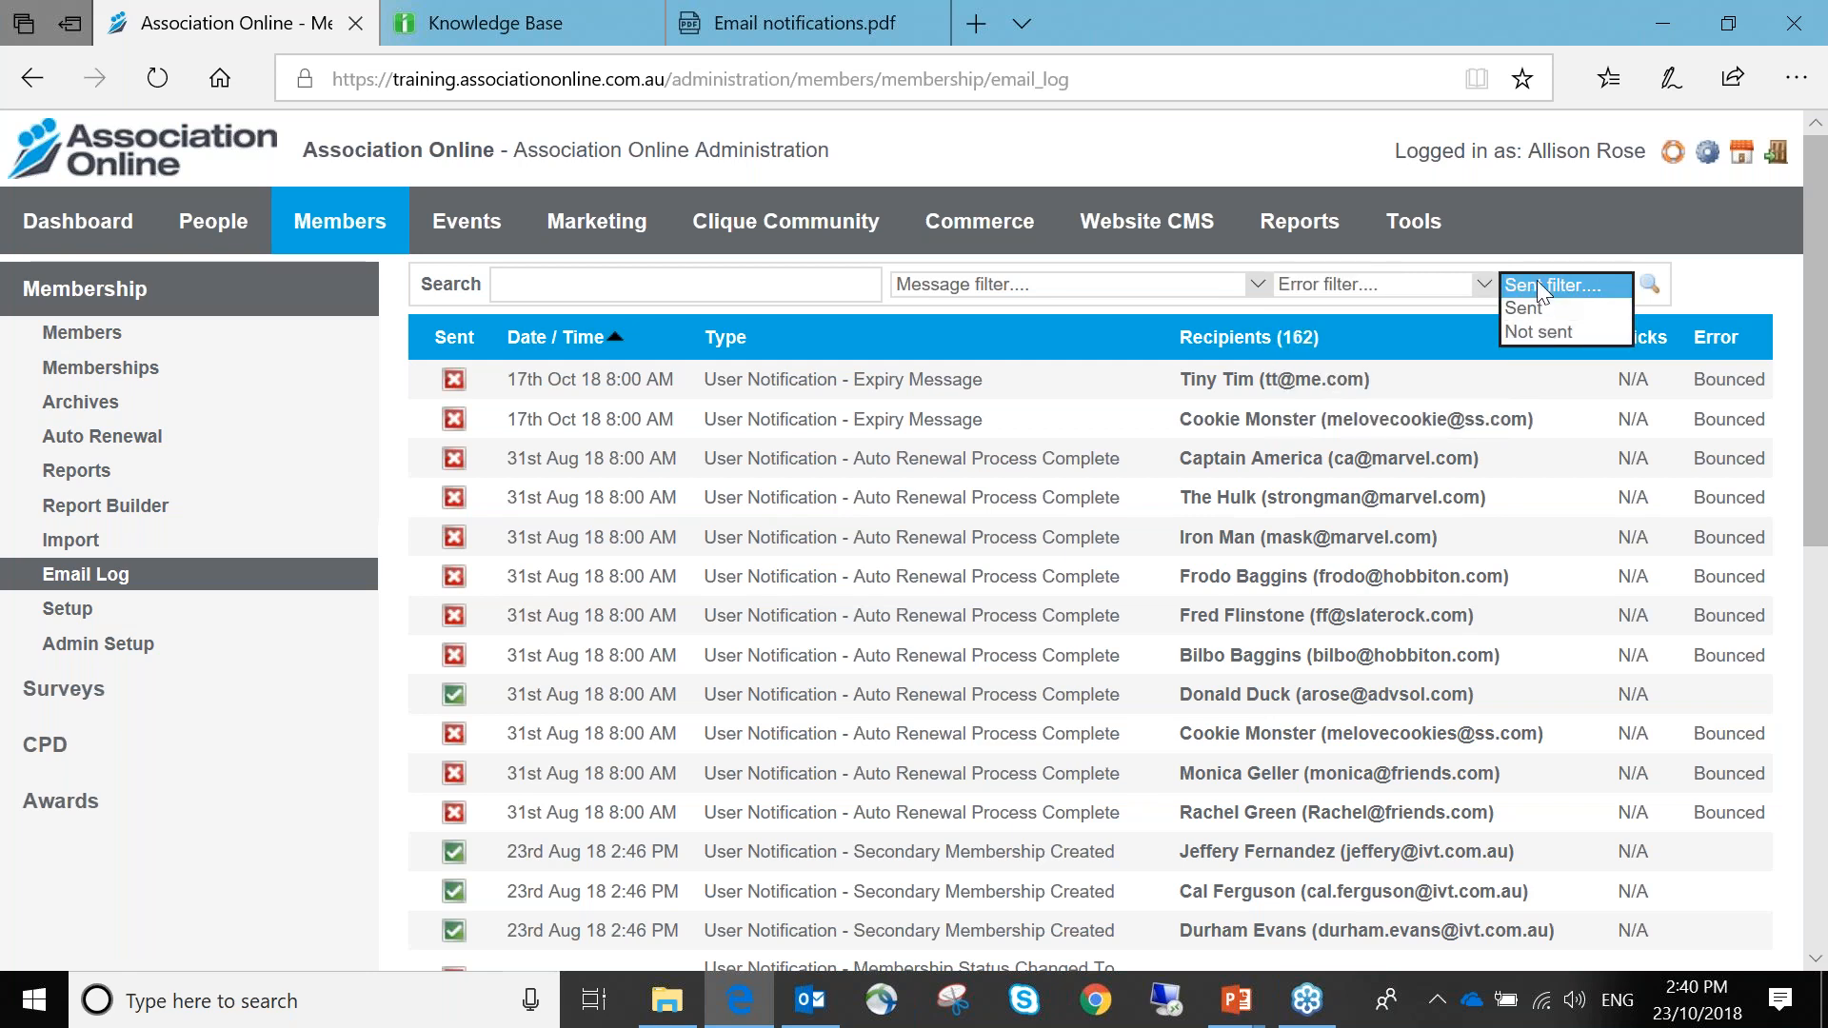
click(1538, 285)
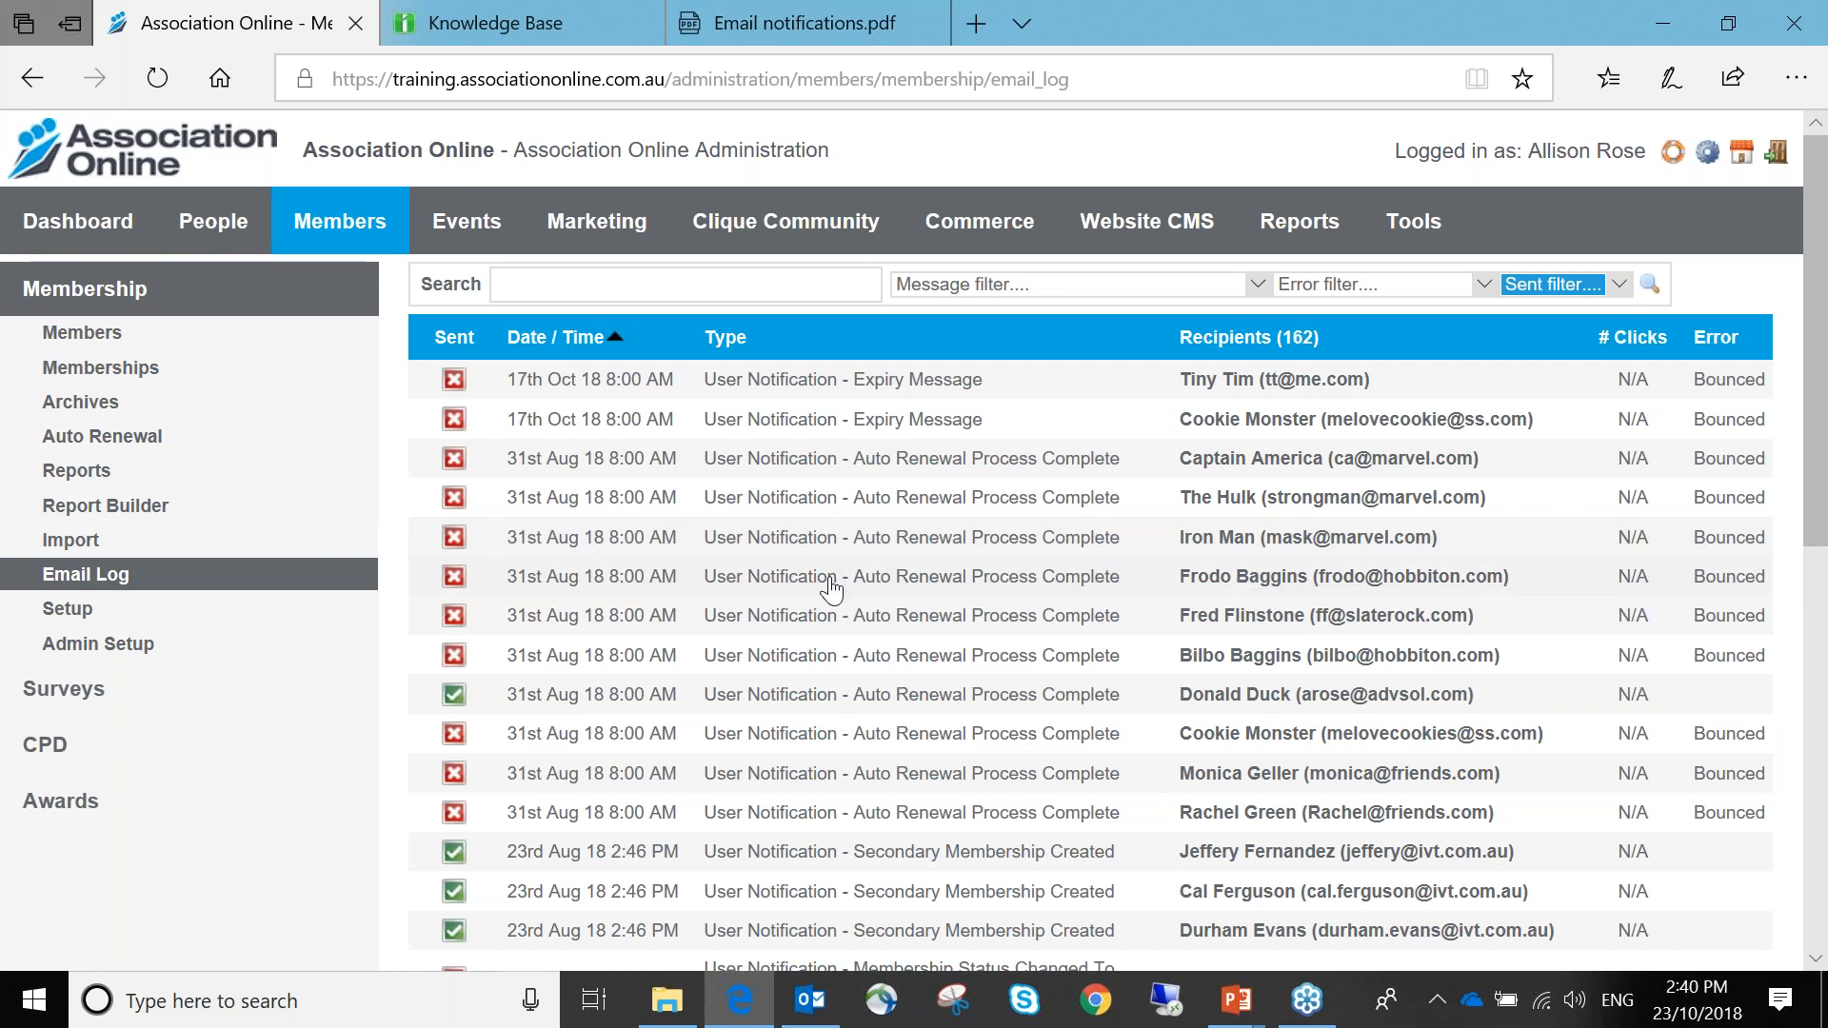
Preview a delivered auto renewal email, then close it
click(821, 700)
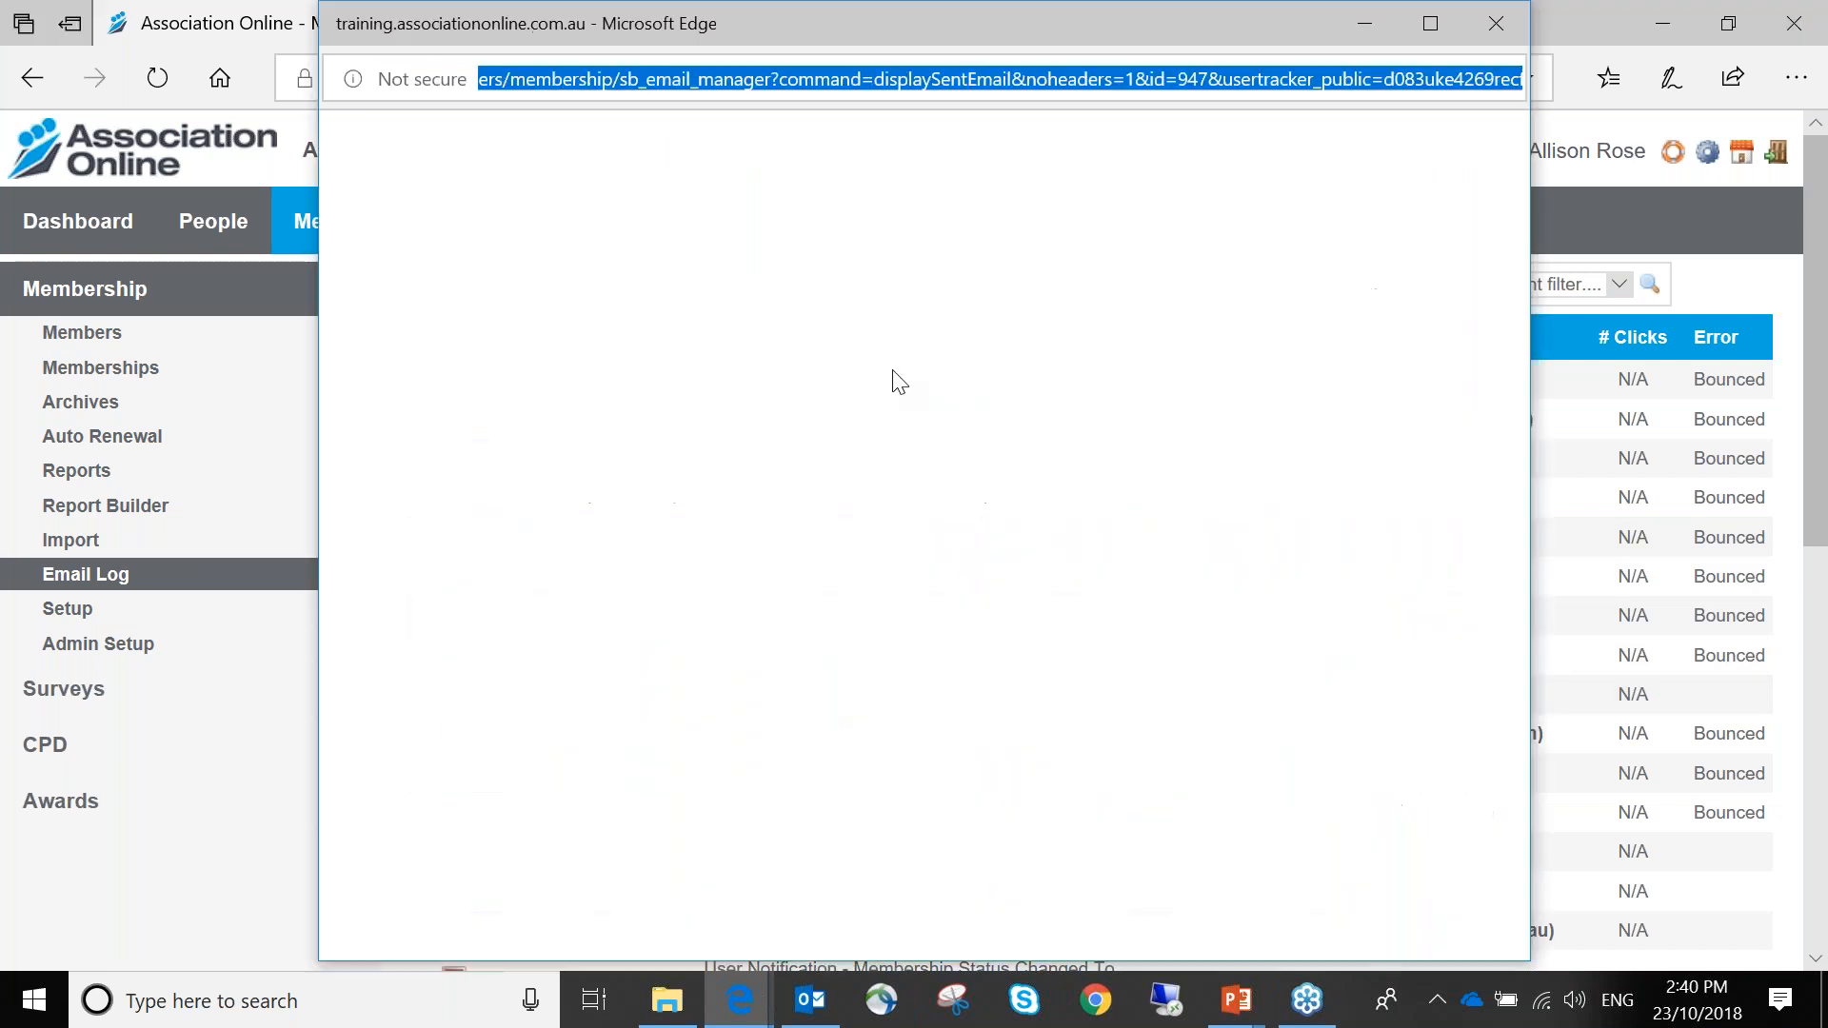
scroll(962, 328, down, 7)
scroll(929, 383, up, 3)
scroll(928, 382, down, 3)
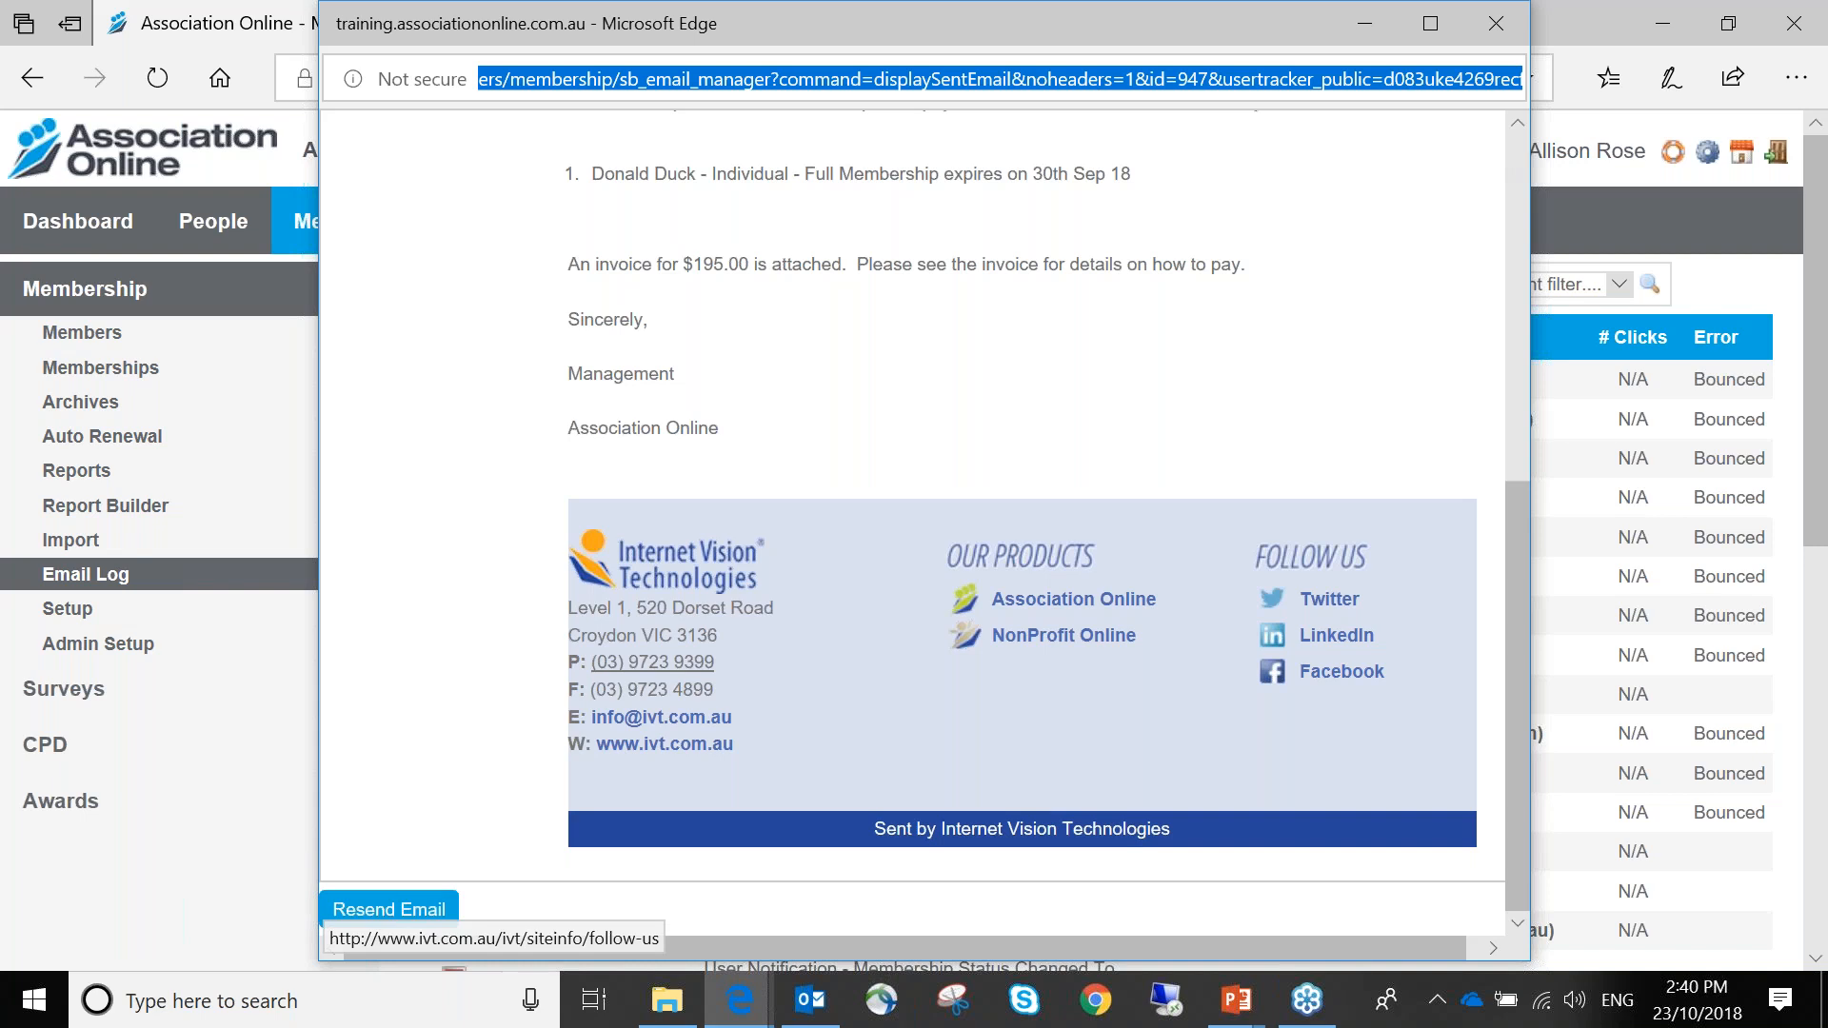
click(1508, 17)
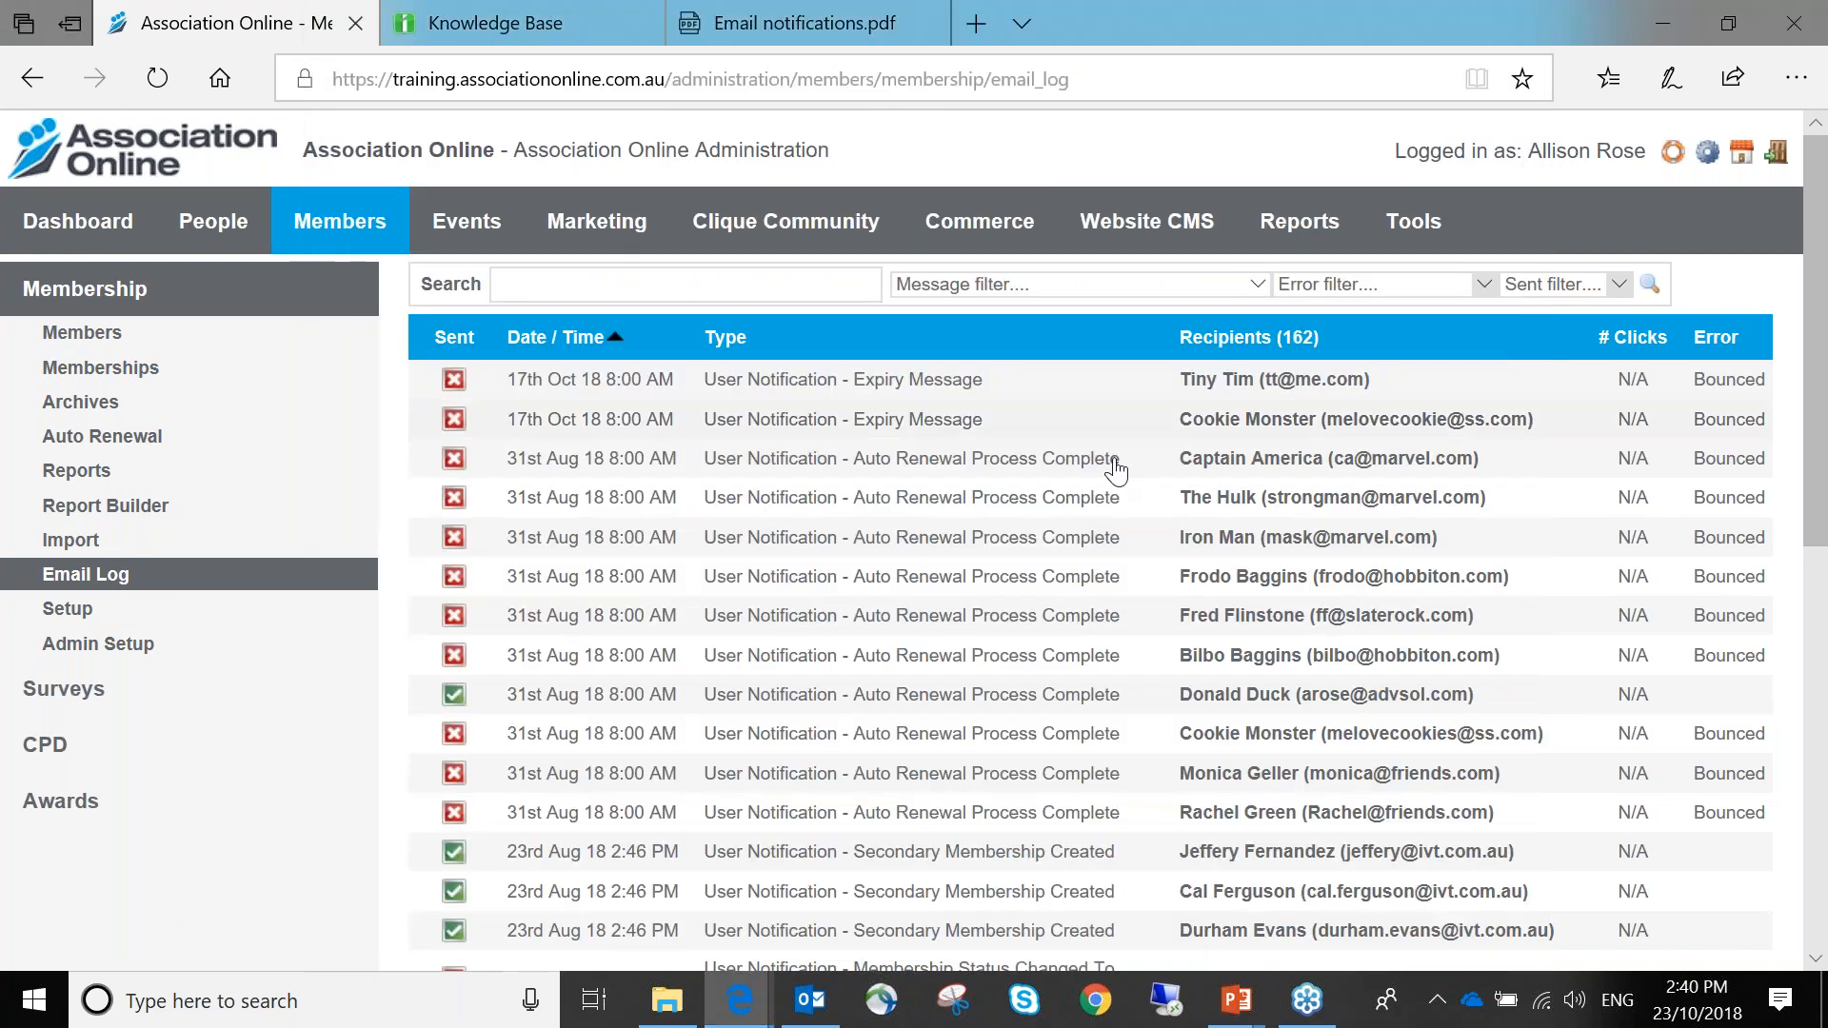
Inspect the bounced 17th Oct expiry message's Bounced Message details and Resend Email option
click(869, 411)
scroll(869, 411, down, 5)
scroll(381, 918, down, 2)
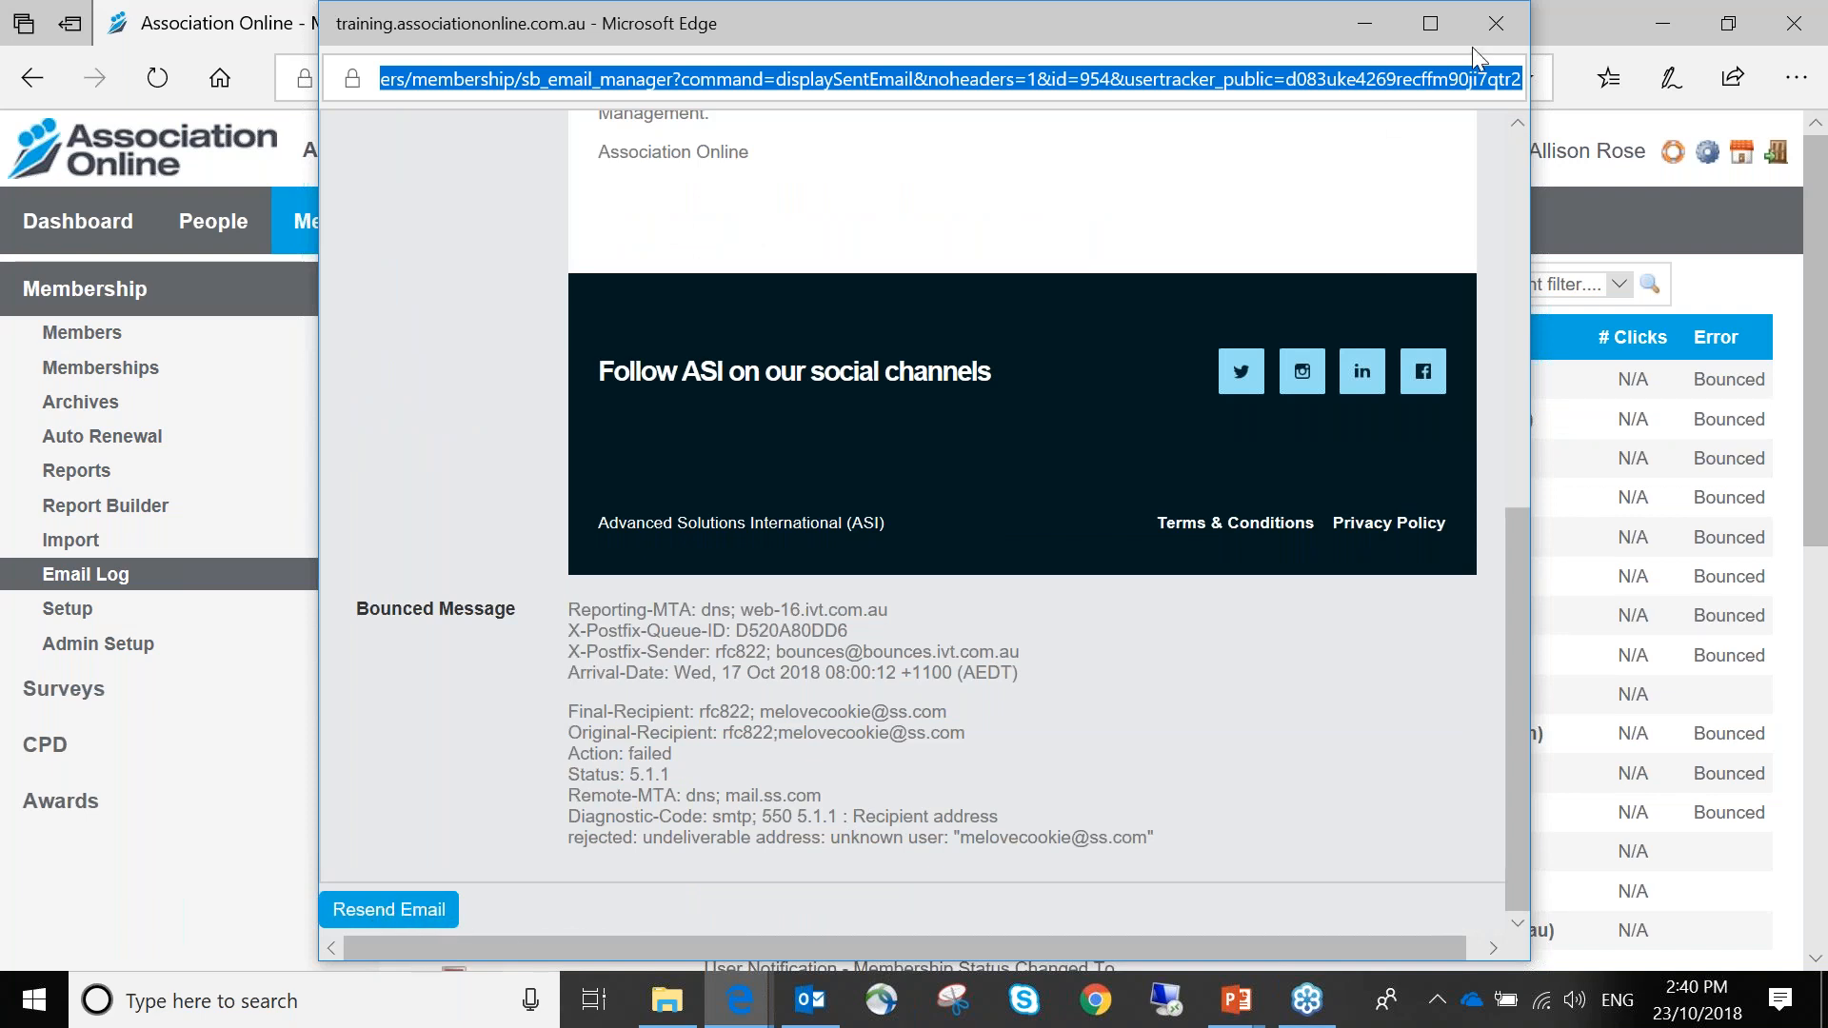
click(1497, 24)
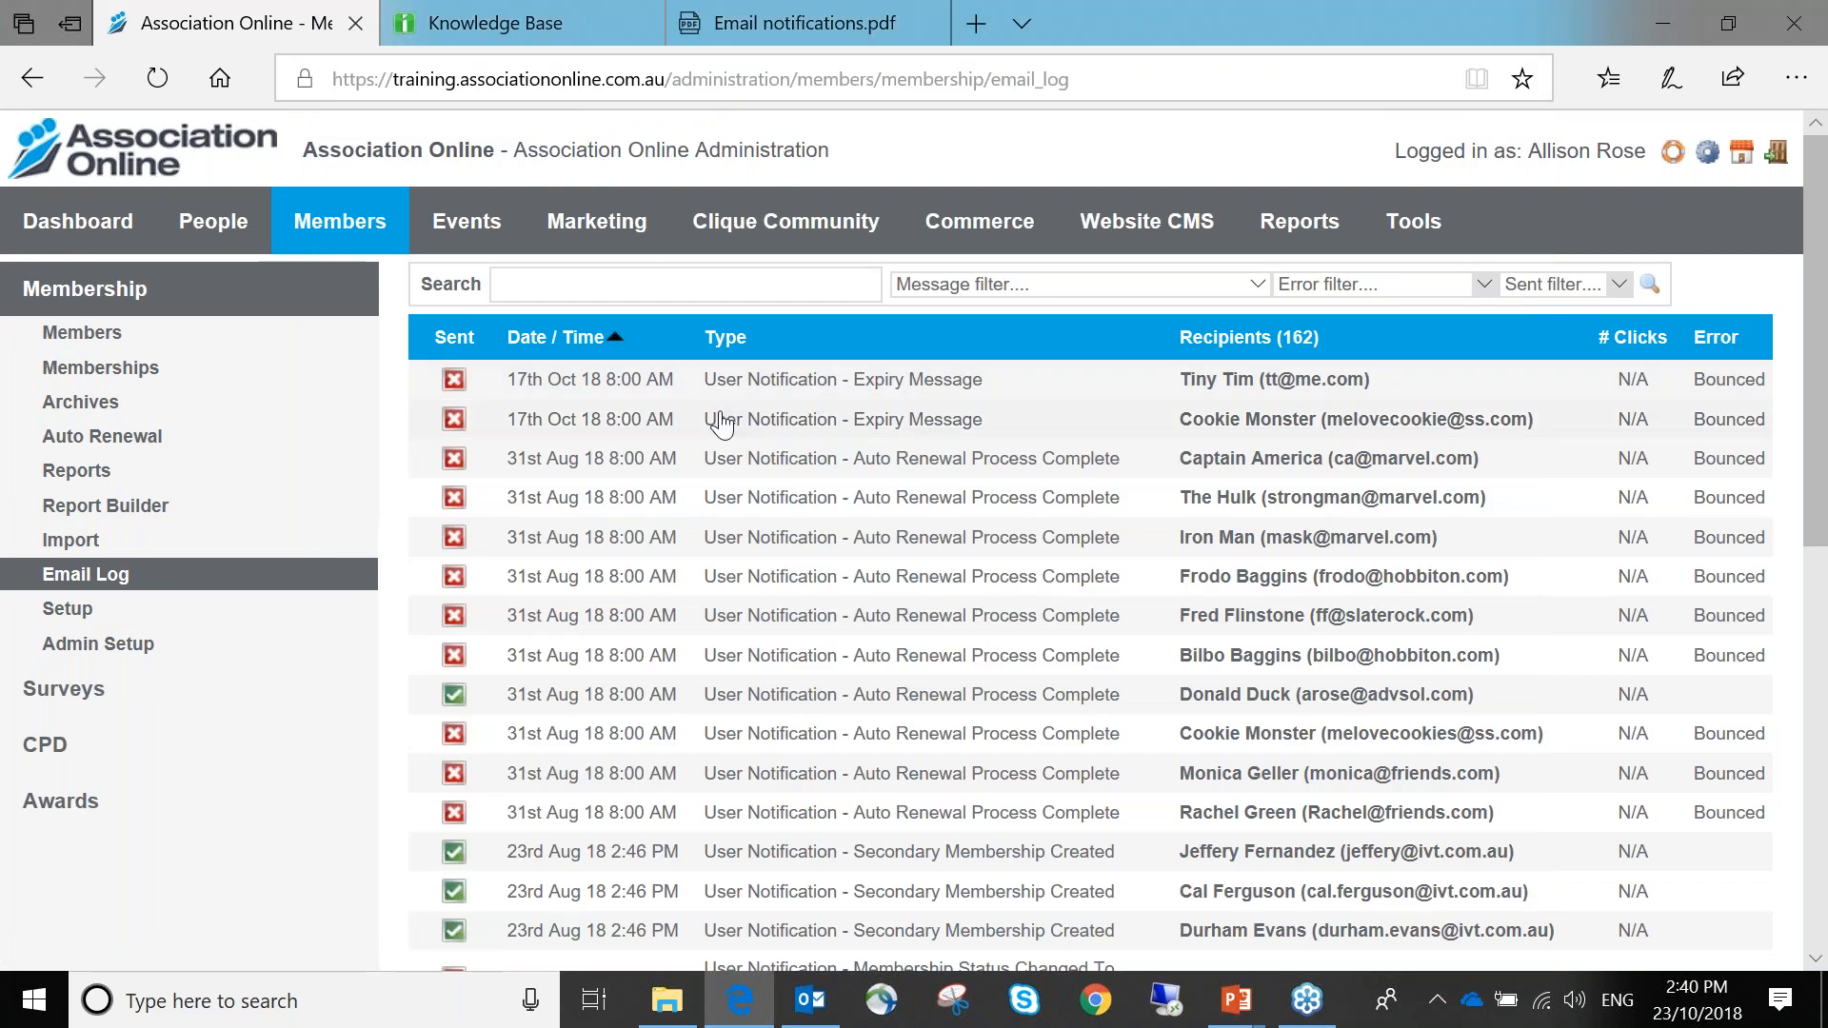
Scroll through the 162-record email log, then go to membership Setup
scroll(721, 423, down, 1)
scroll(721, 422, down, 3)
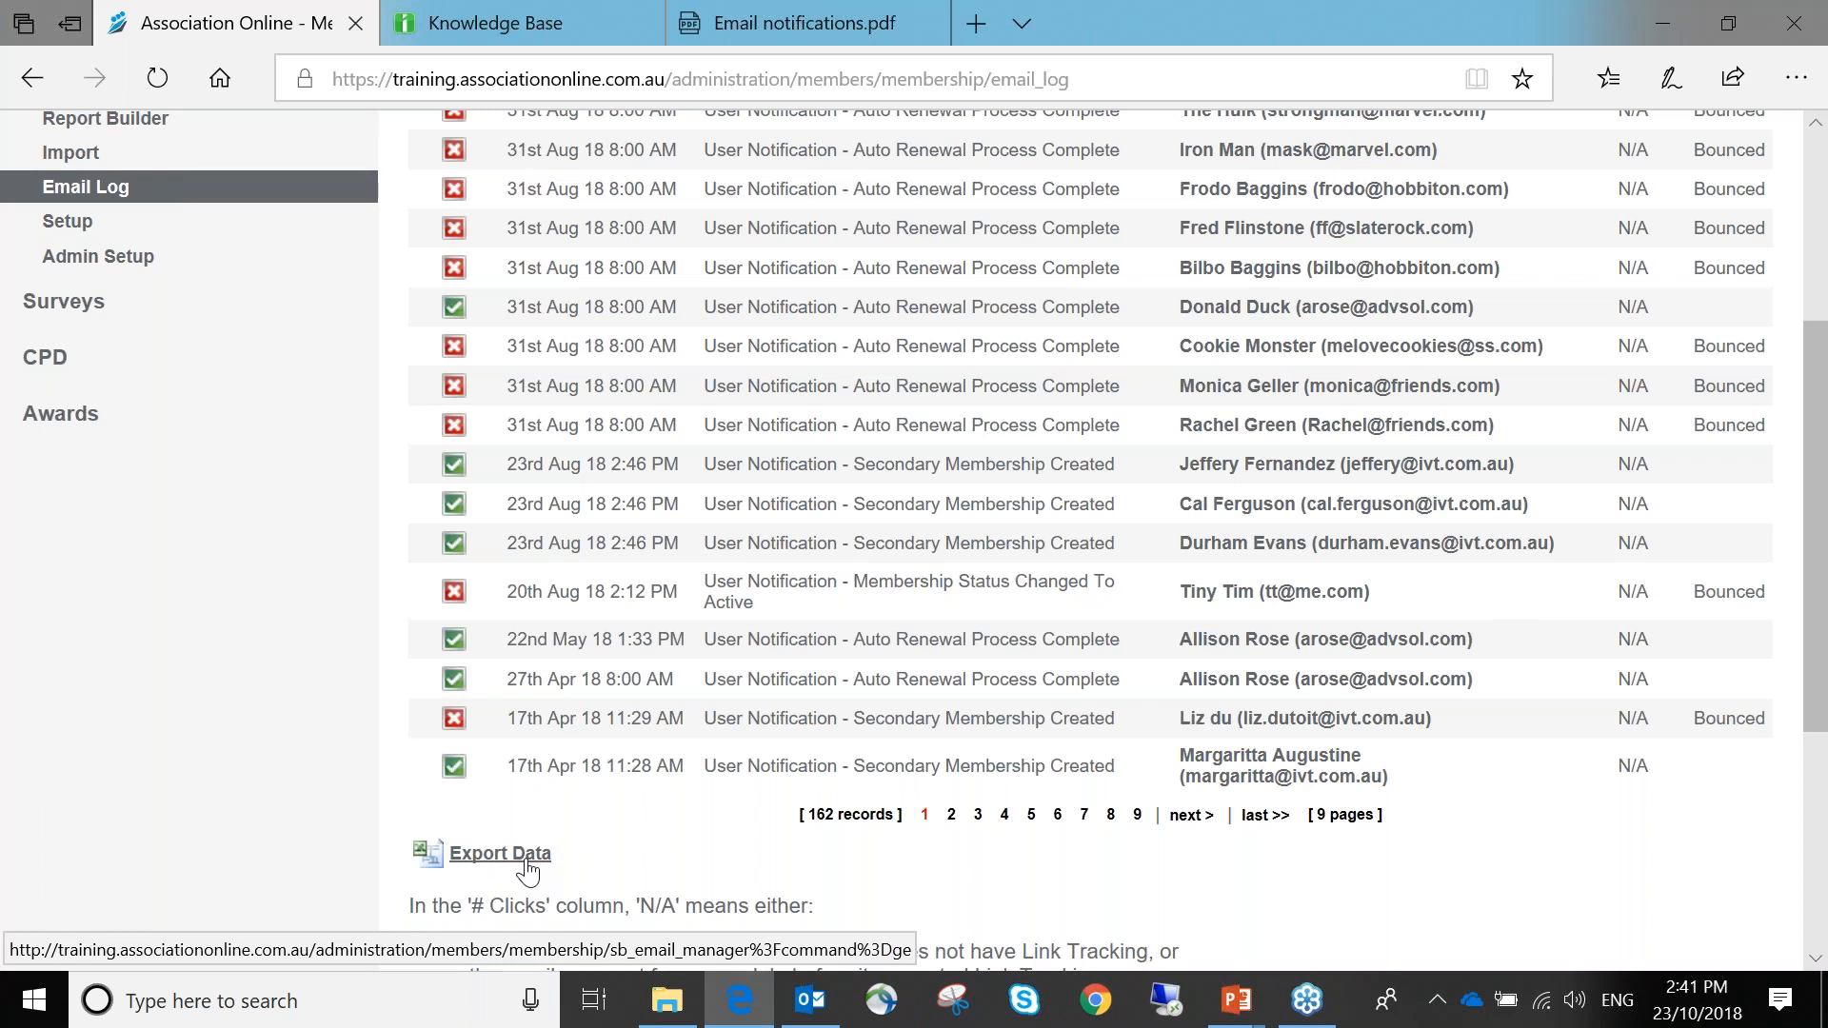
scroll(529, 871, up, 5)
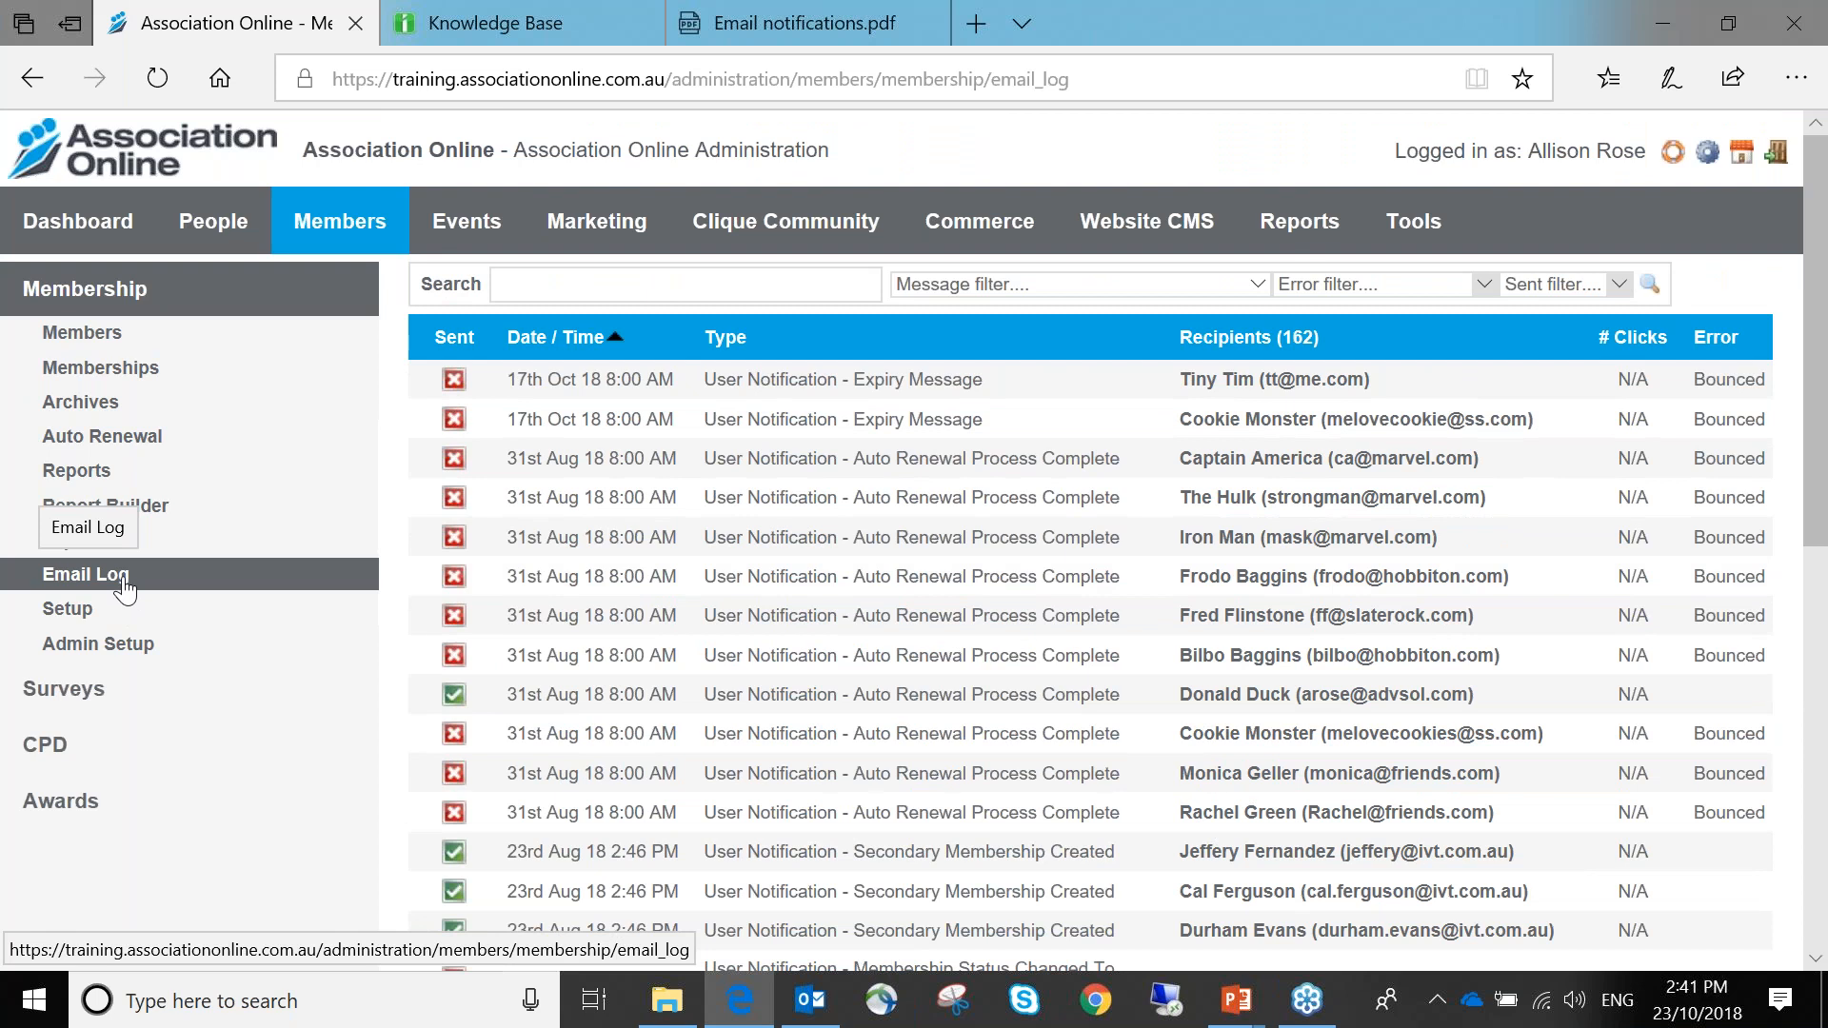
click(122, 610)
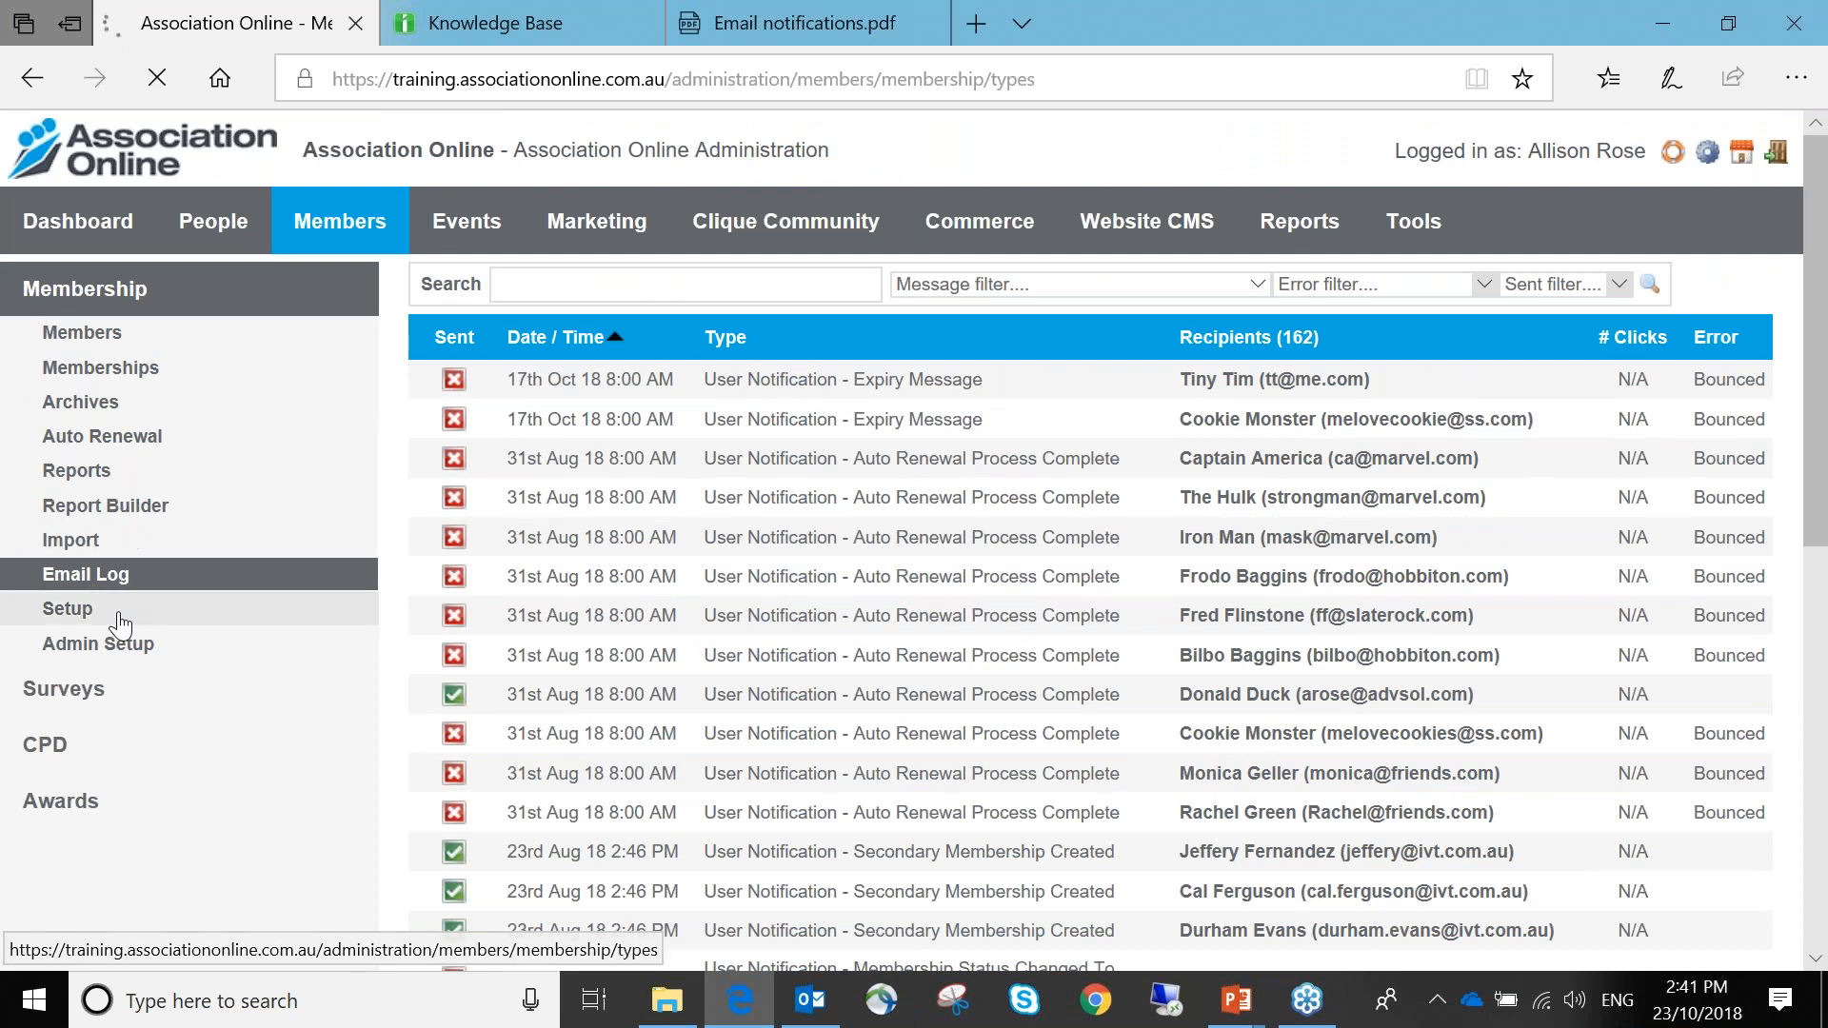
Show the Full Membership type's email templates under Membership Types
click(143, 667)
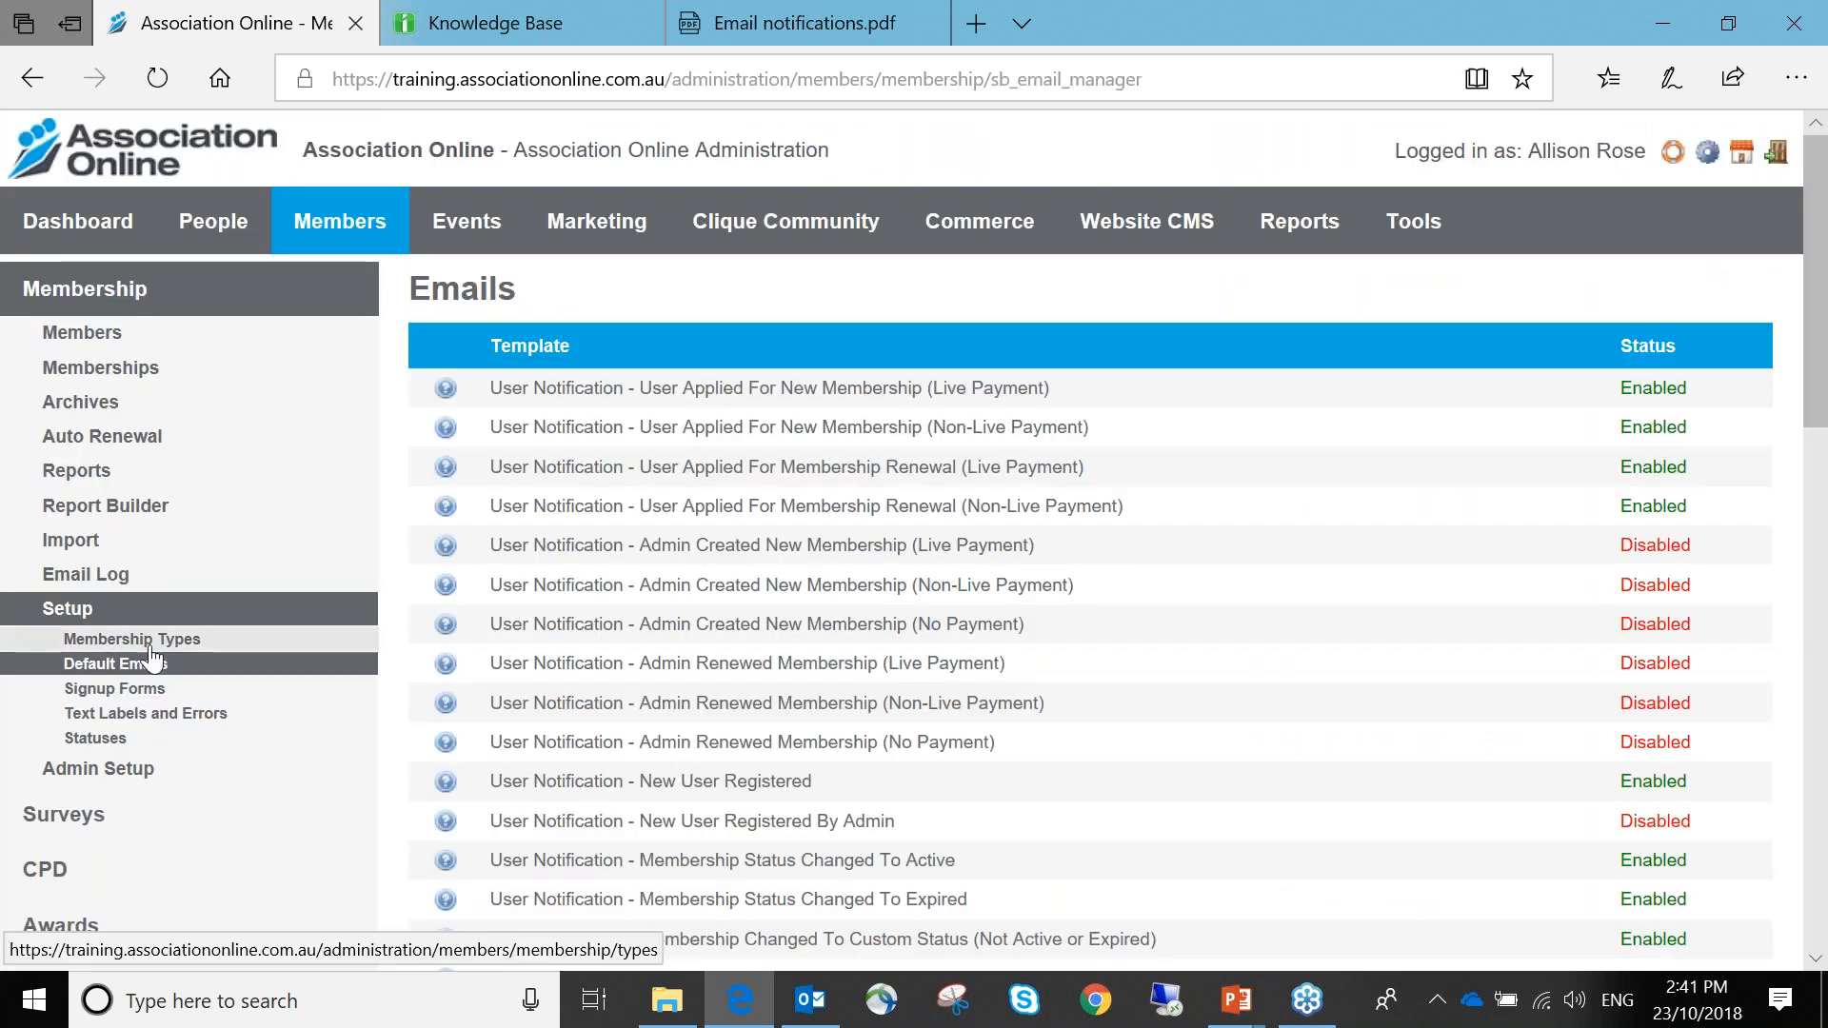
click(133, 640)
click(557, 495)
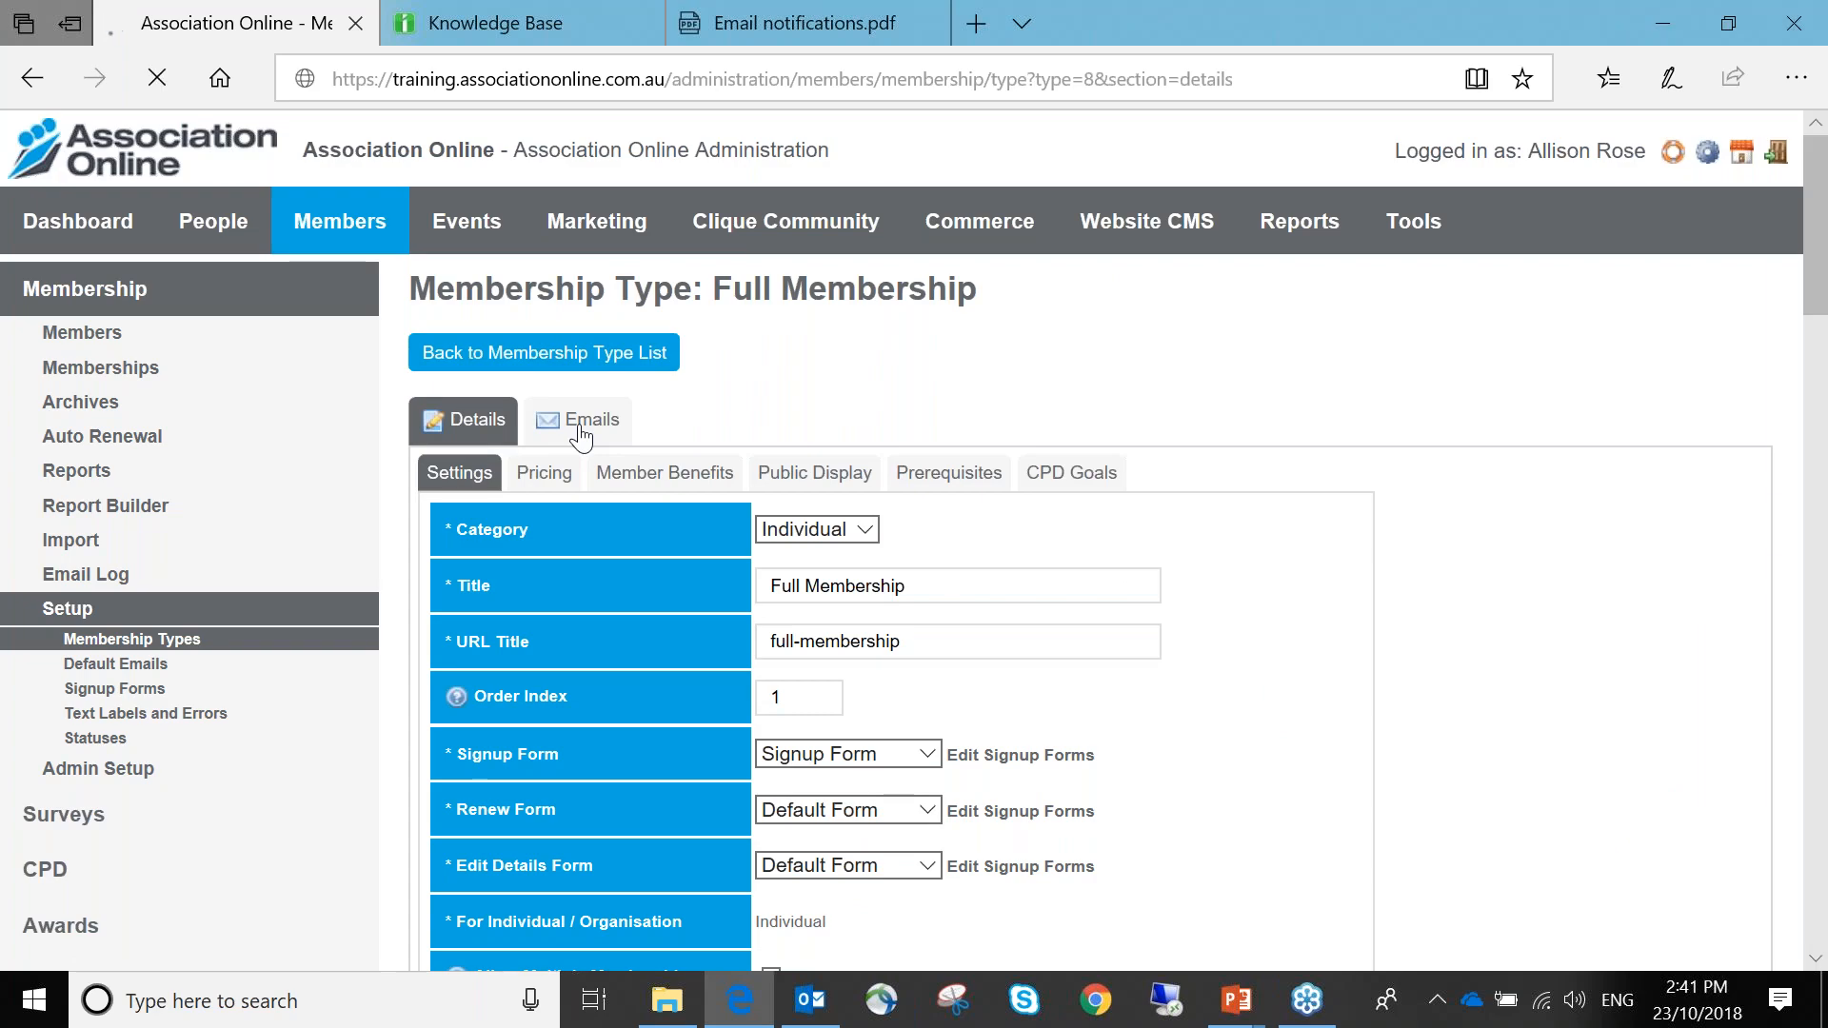
click(585, 422)
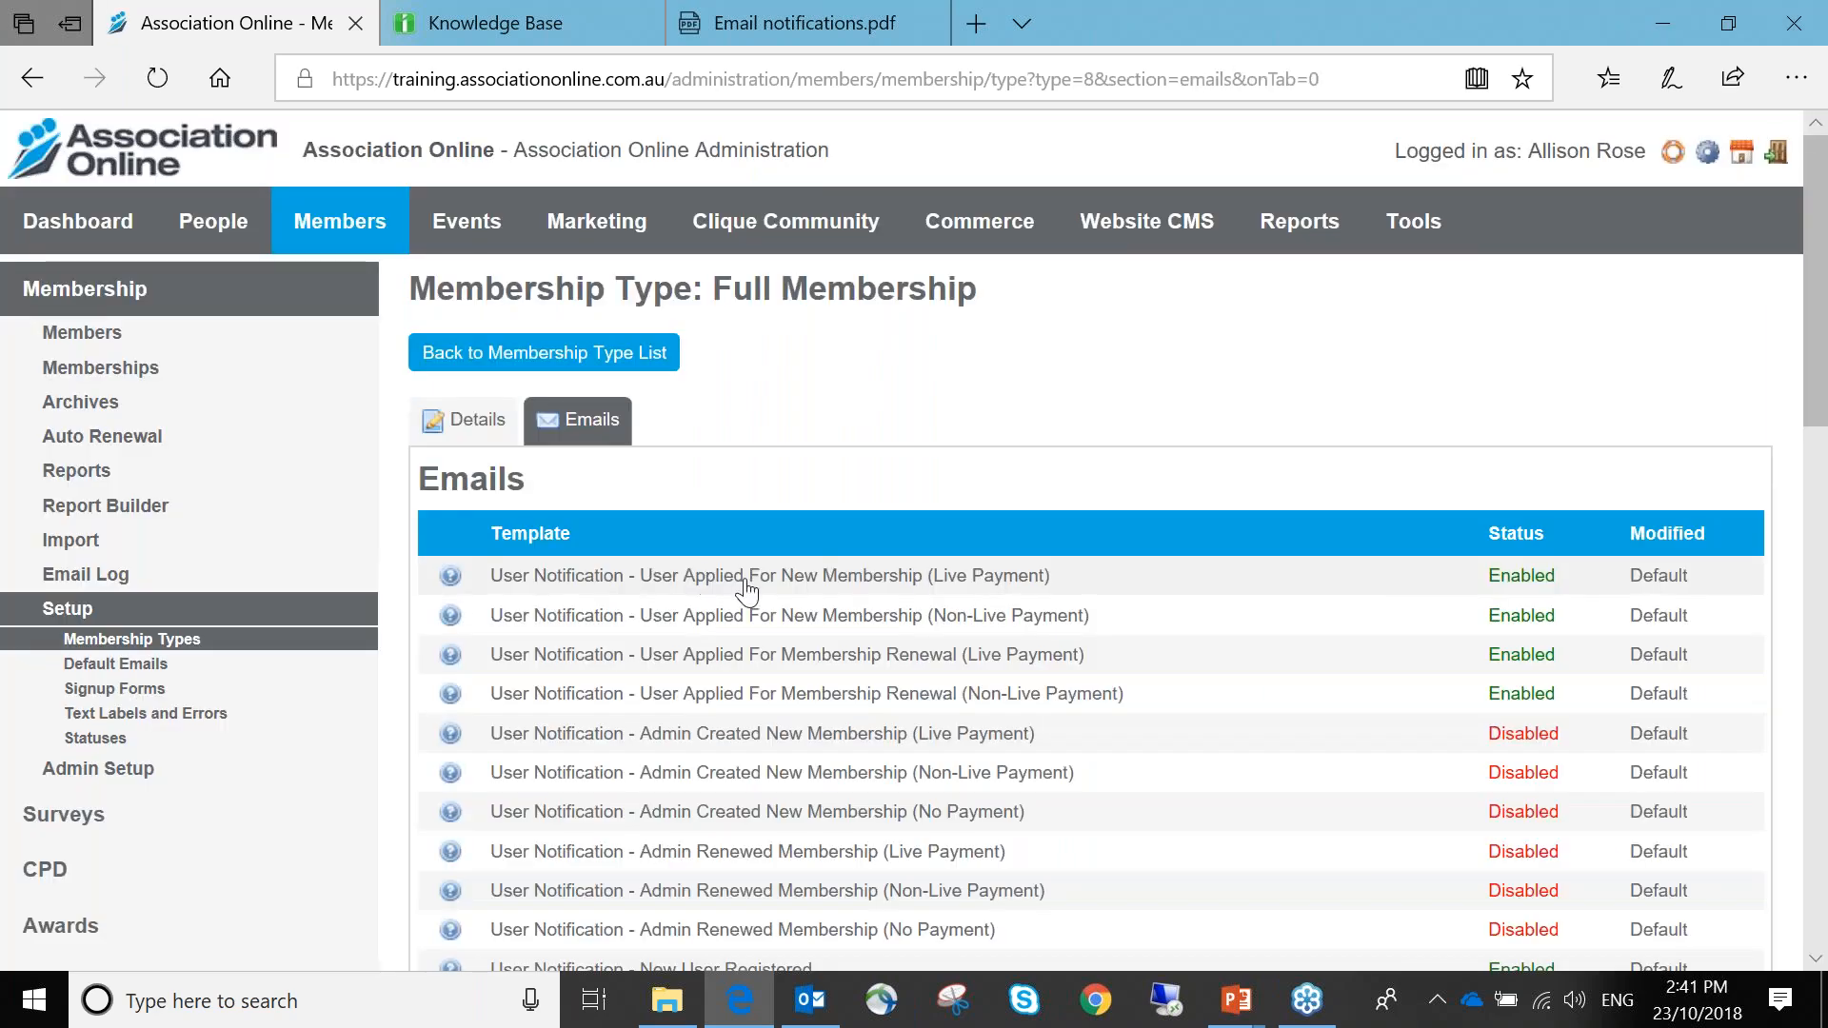
Look at the Live Payment application template, then switch to the Non-Live Payment one
click(744, 583)
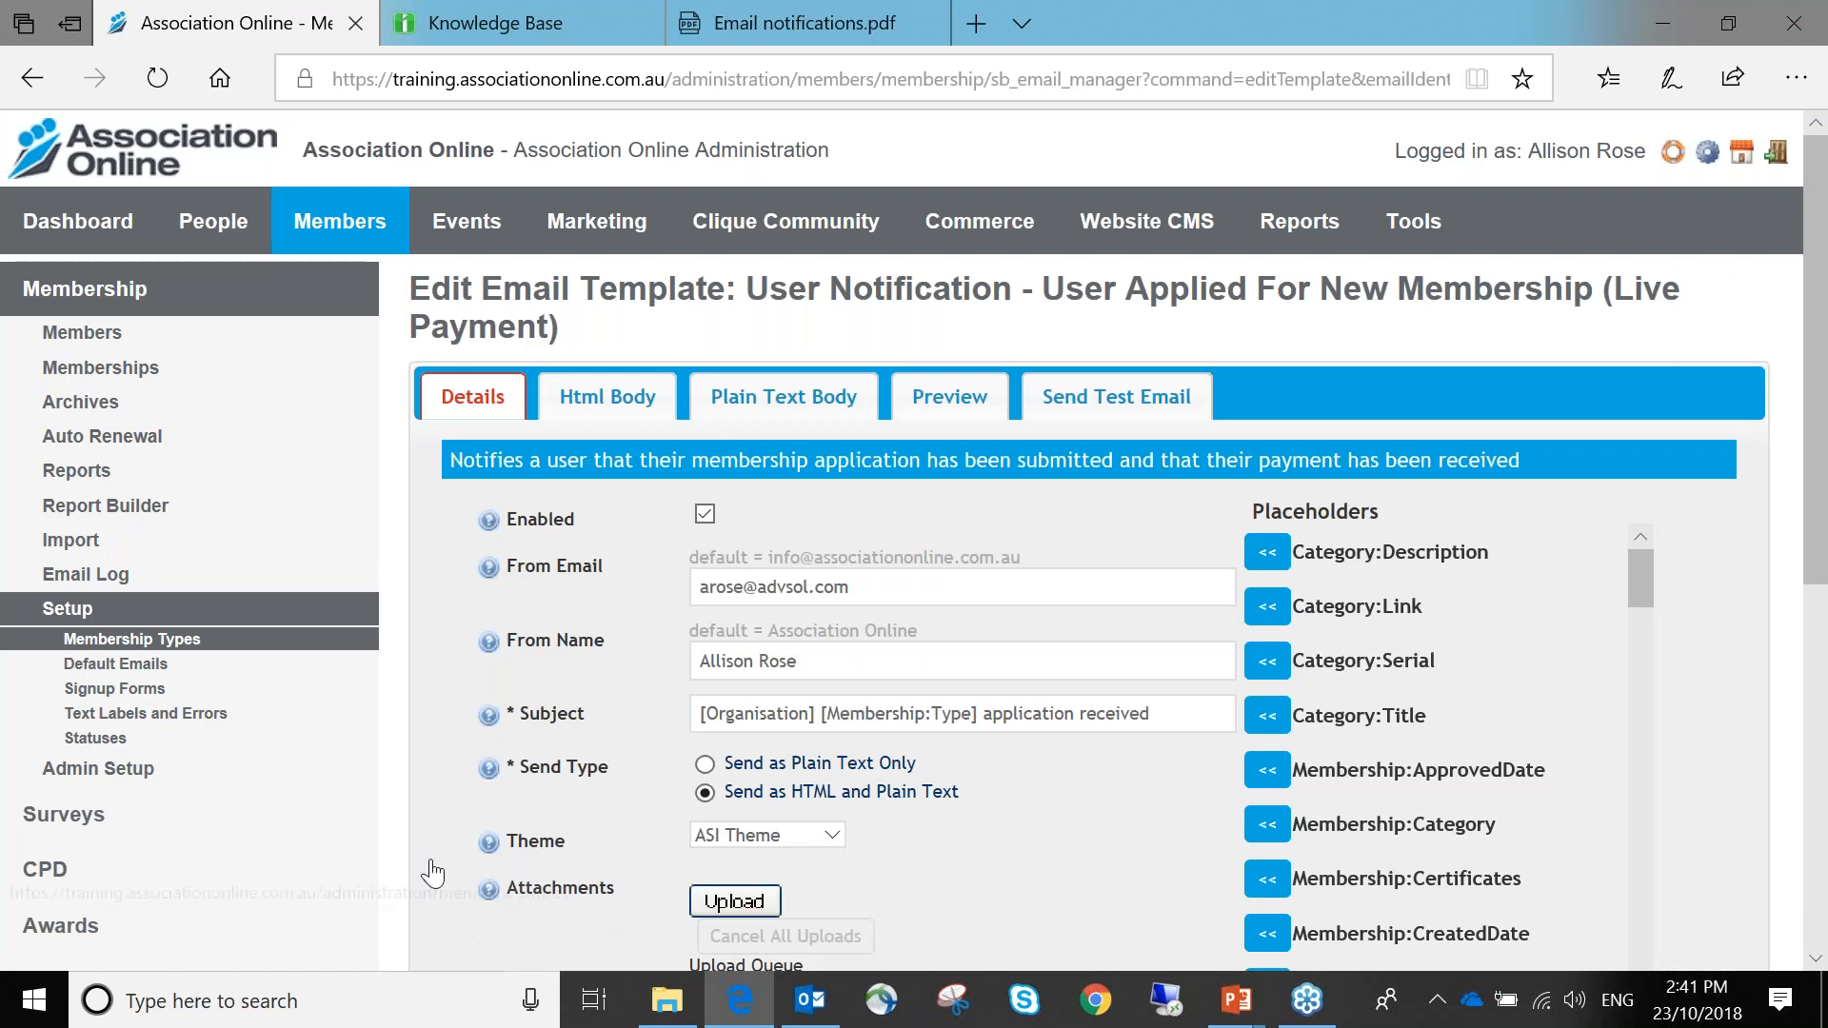
scroll(775, 653, down, 4)
click(453, 837)
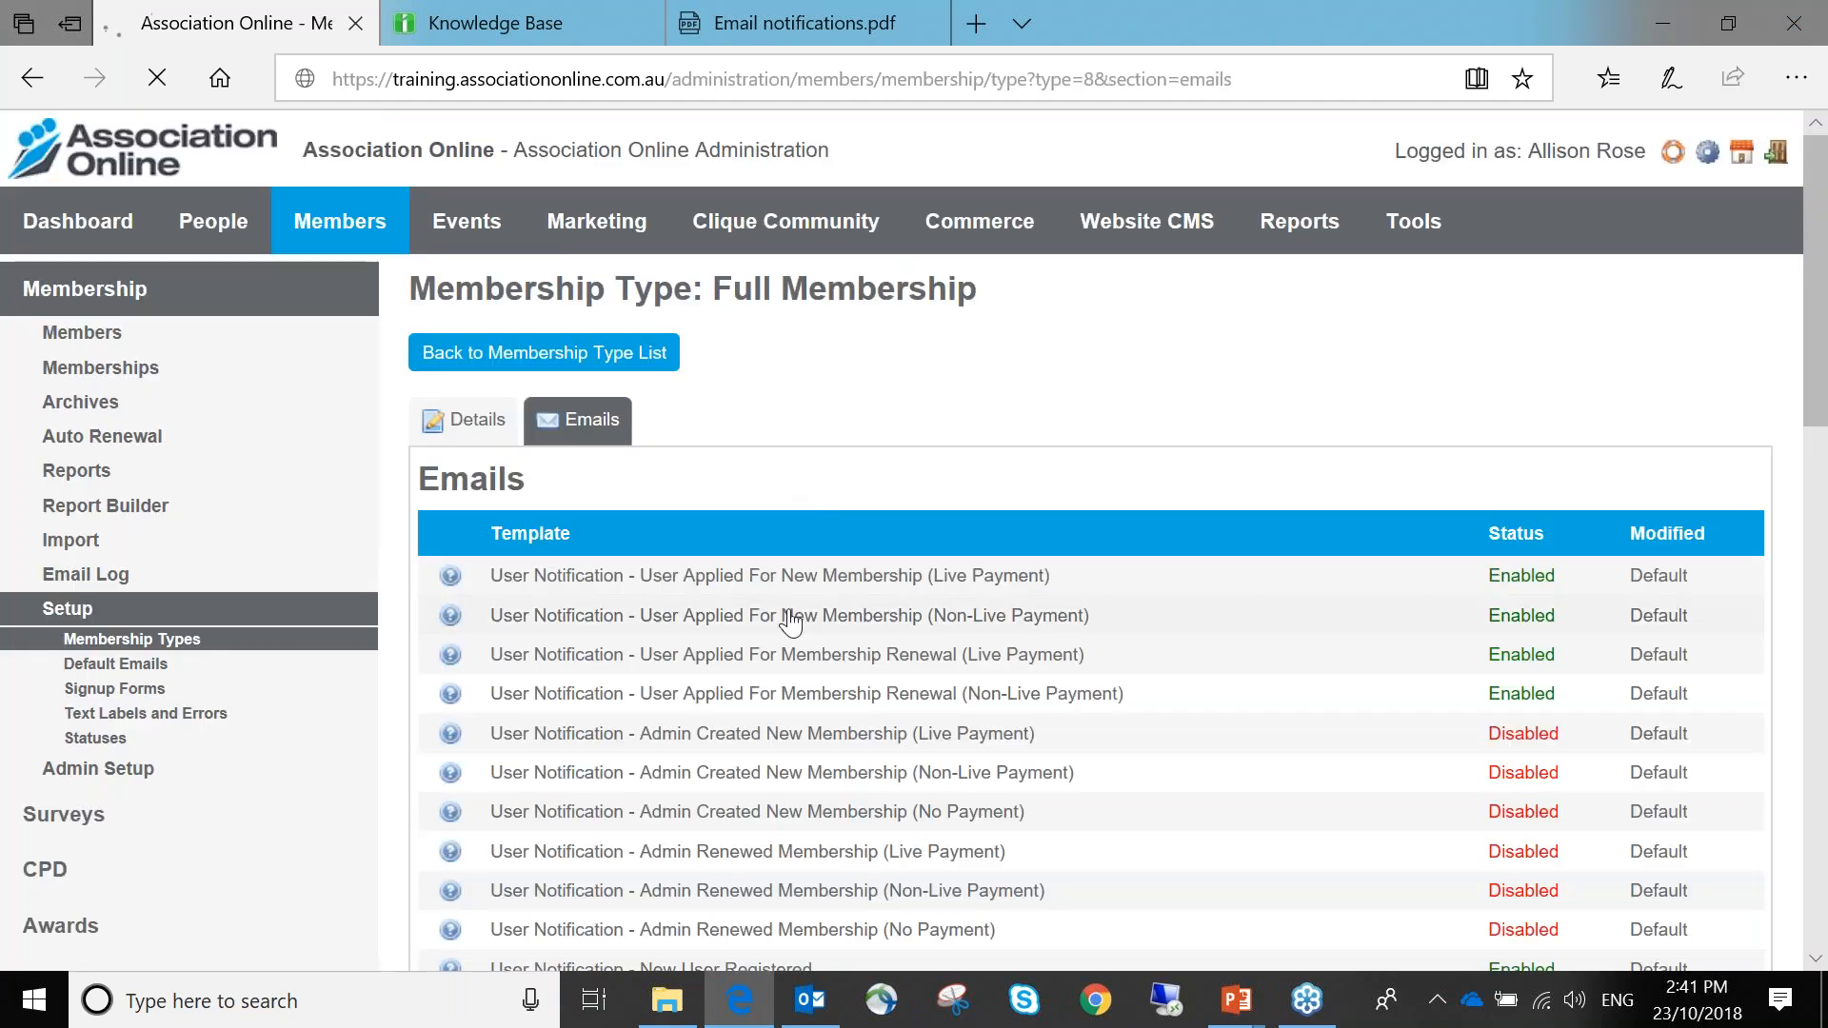
click(796, 506)
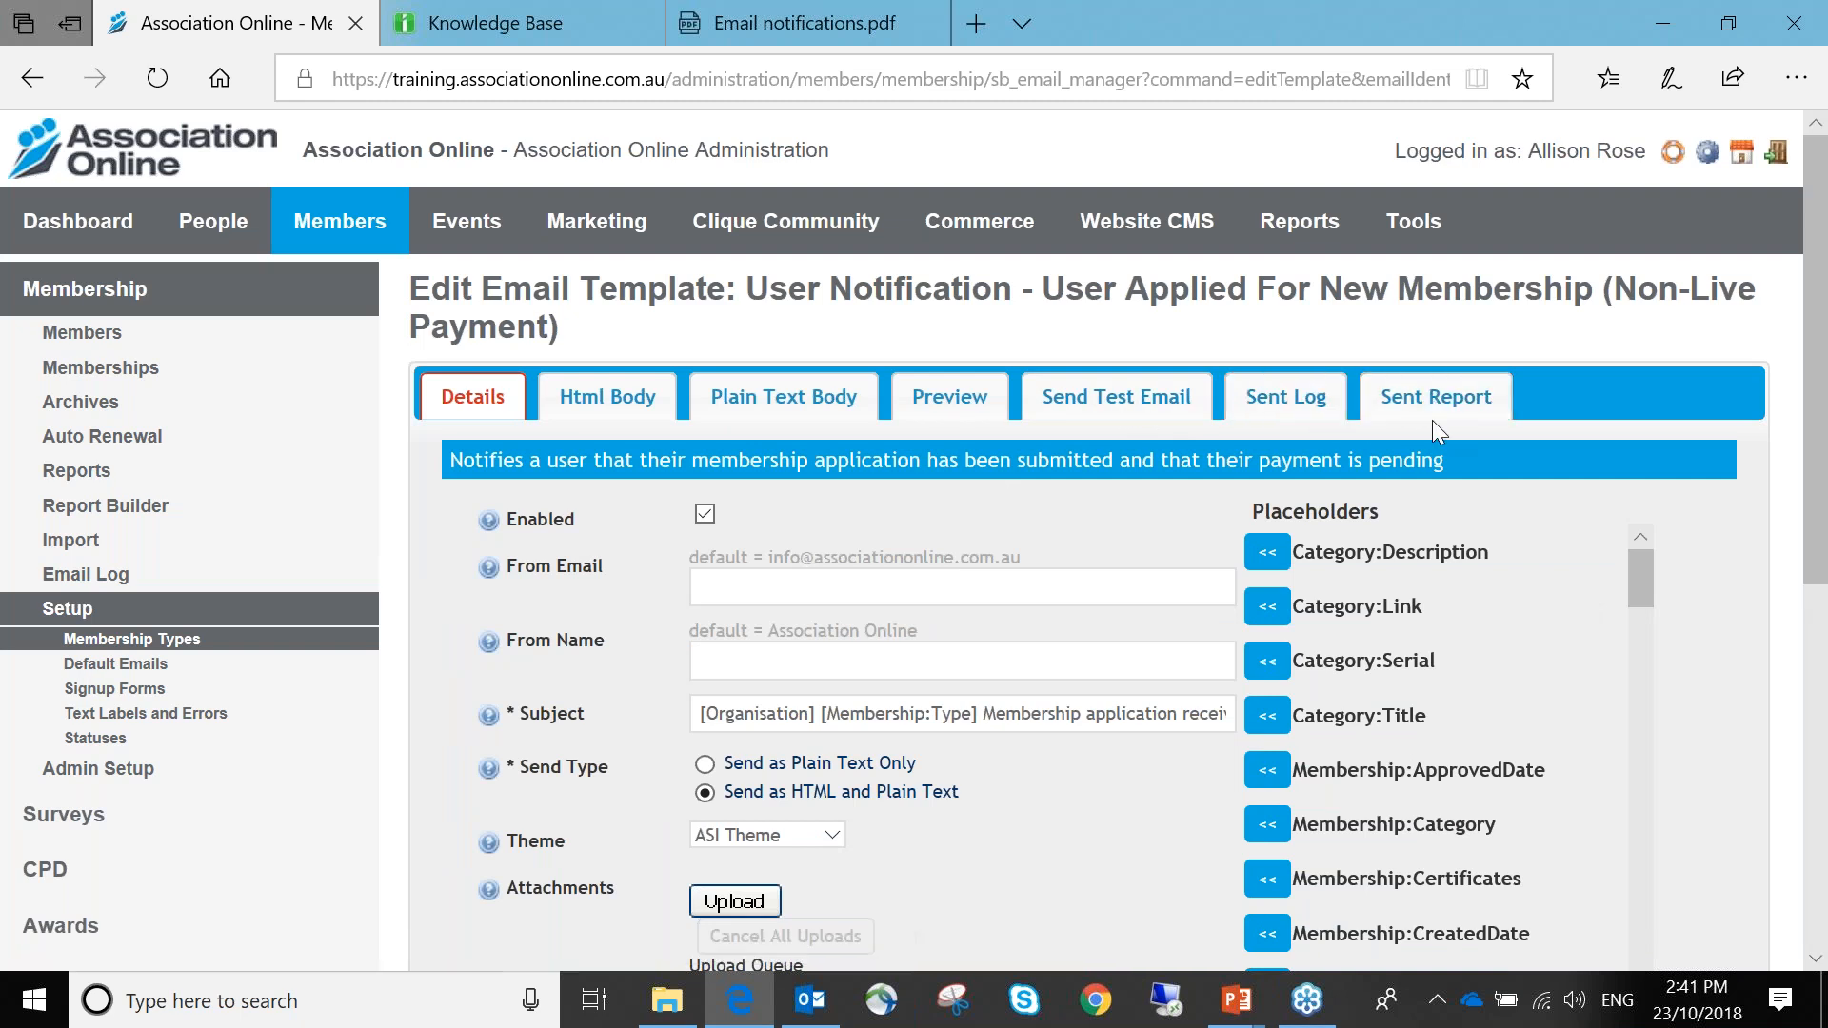
Review the template's 16 Sent Log recipients, check the Error and Sent filters, then open Sent Report
click(1289, 407)
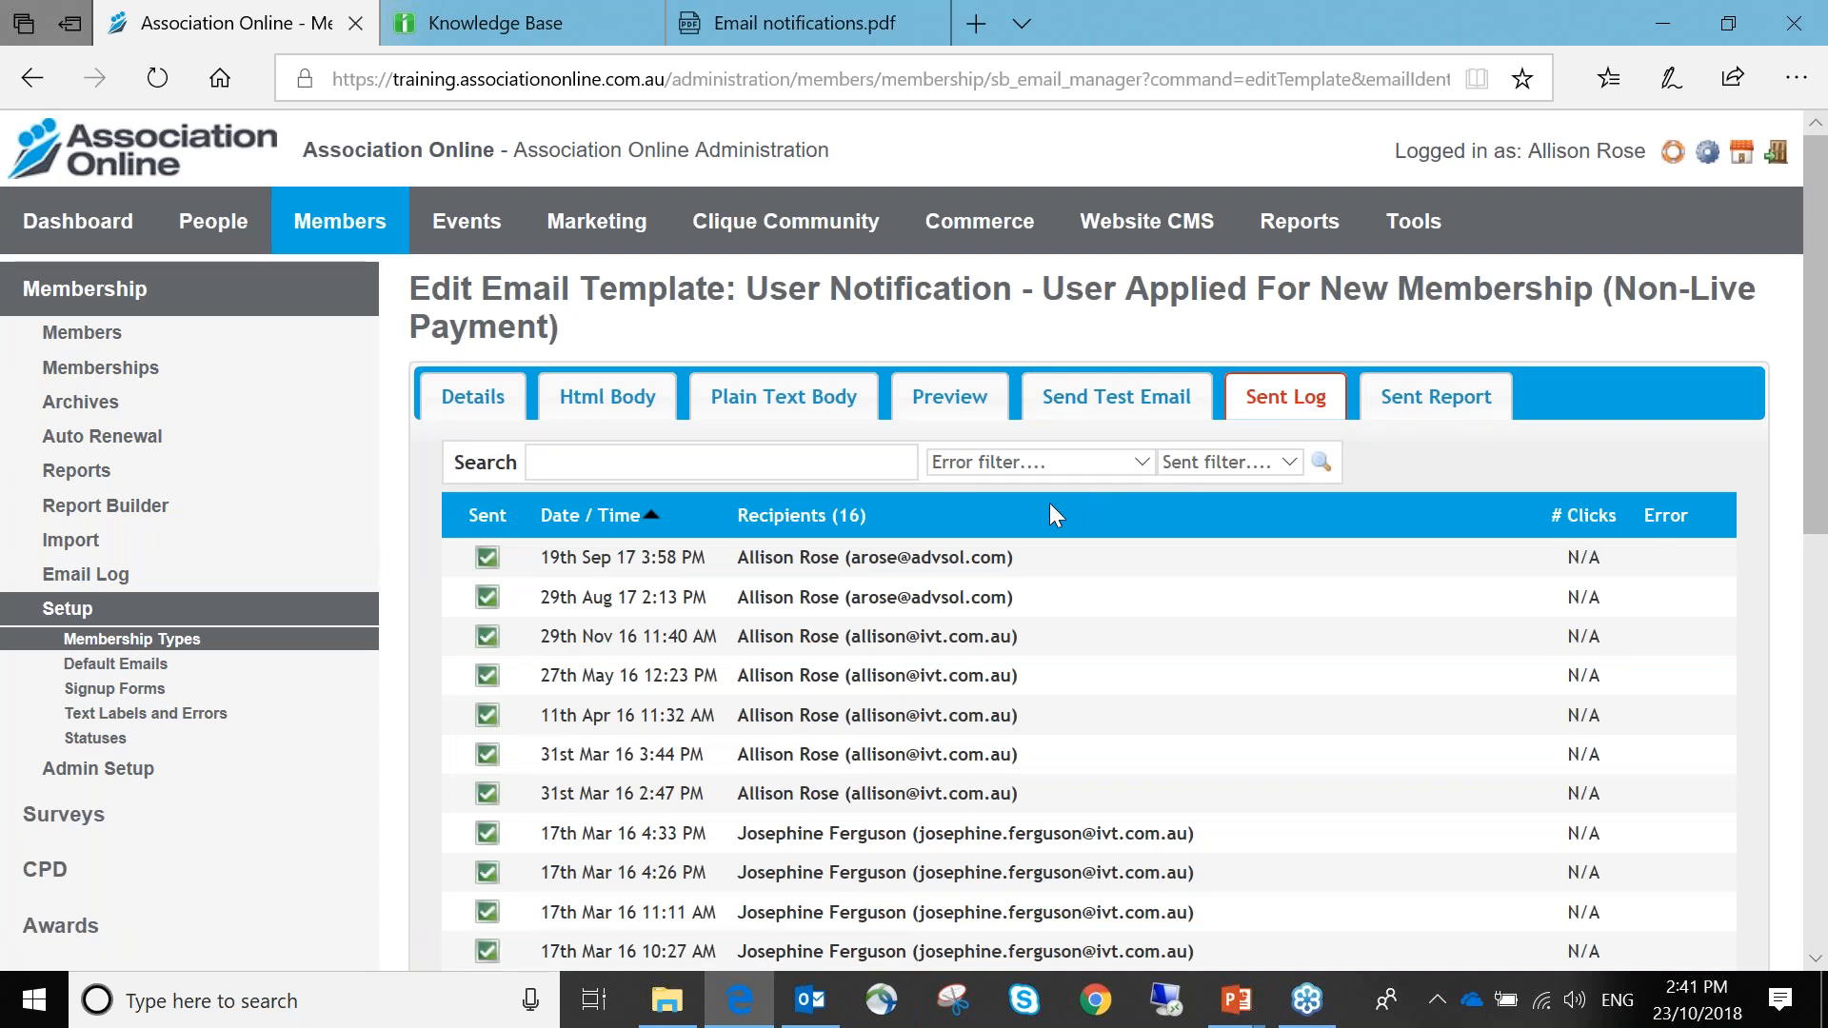
scroll(1049, 505, down, 2)
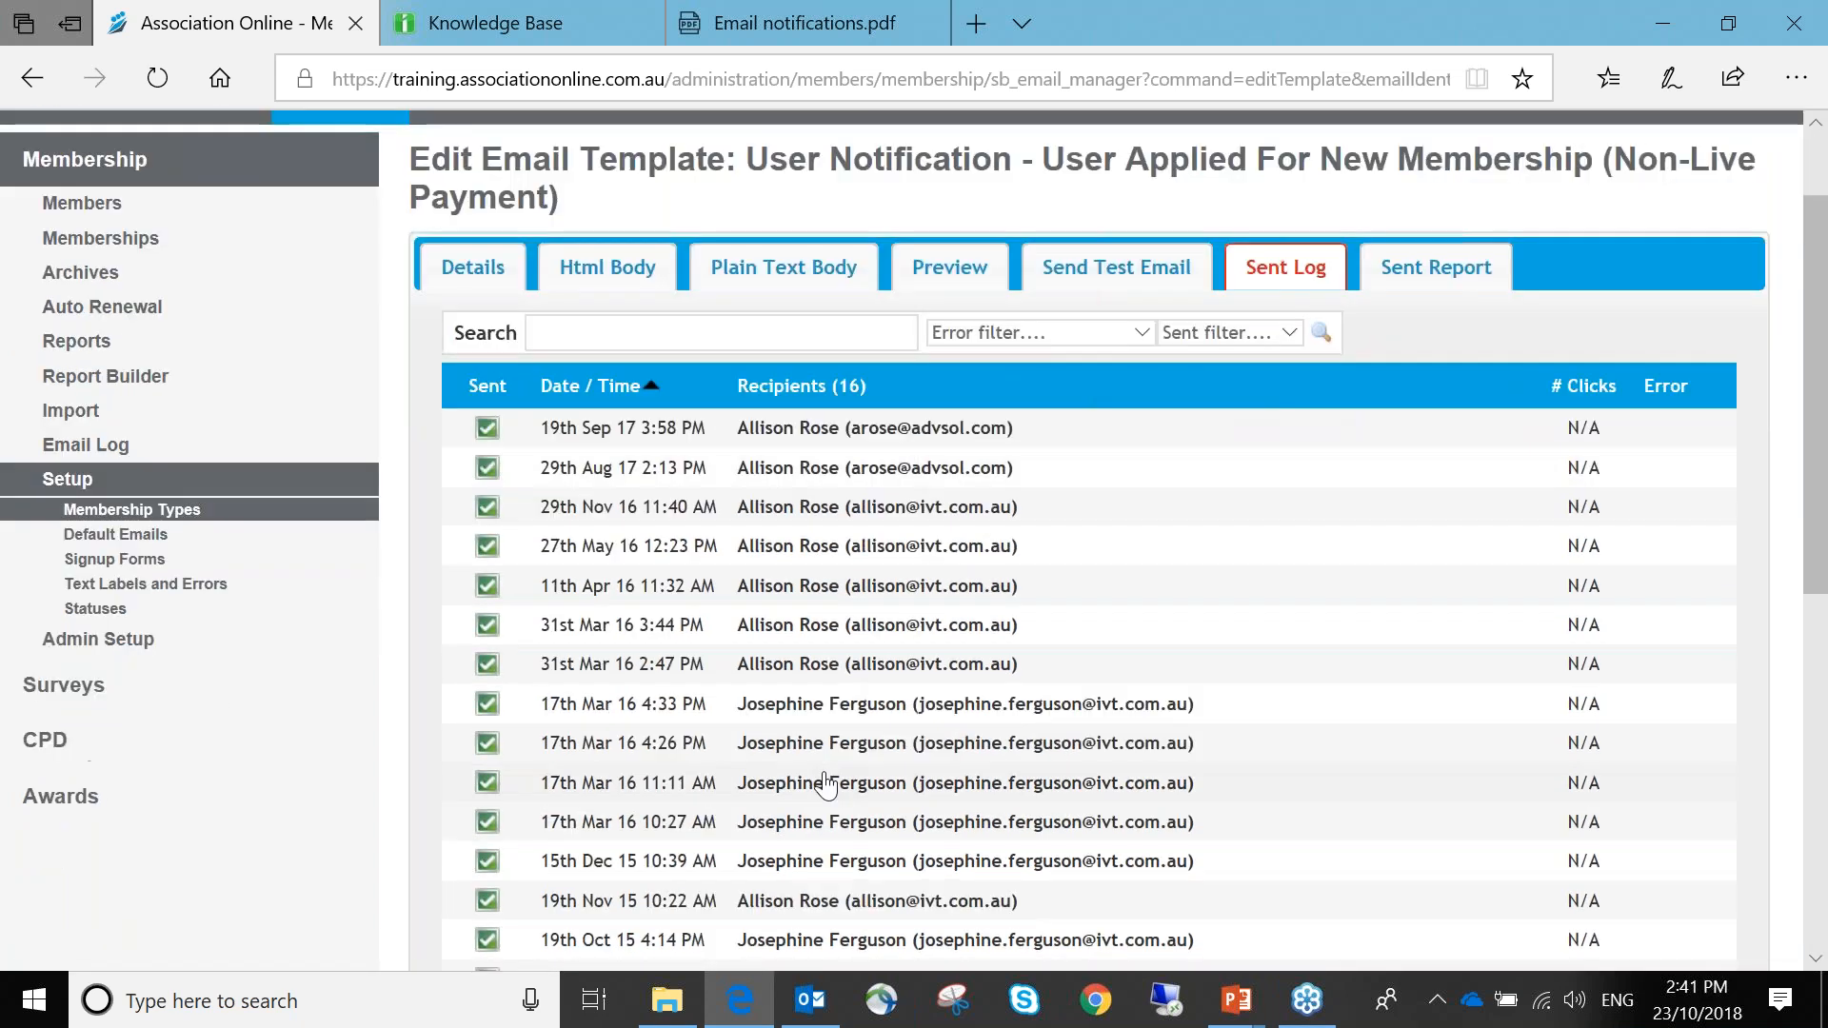
scroll(826, 782, down, 2)
scroll(827, 783, up, 4)
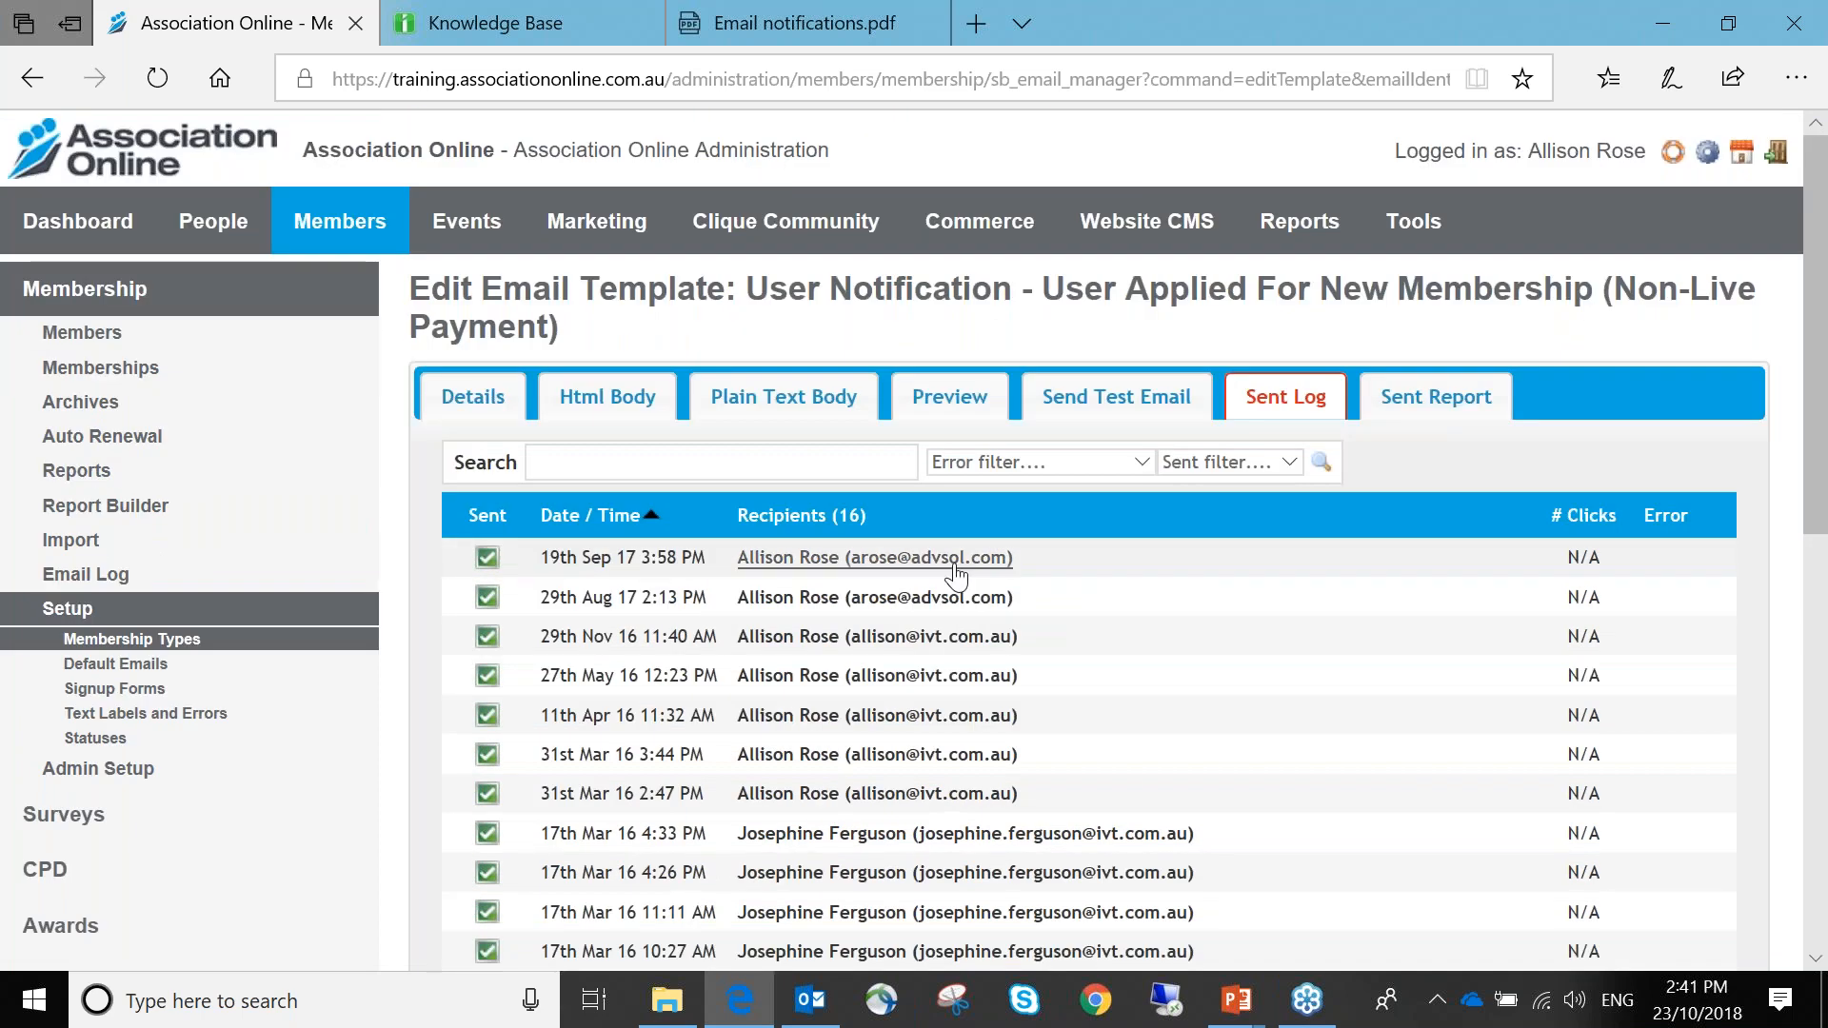
click(1041, 464)
click(1236, 464)
click(1228, 463)
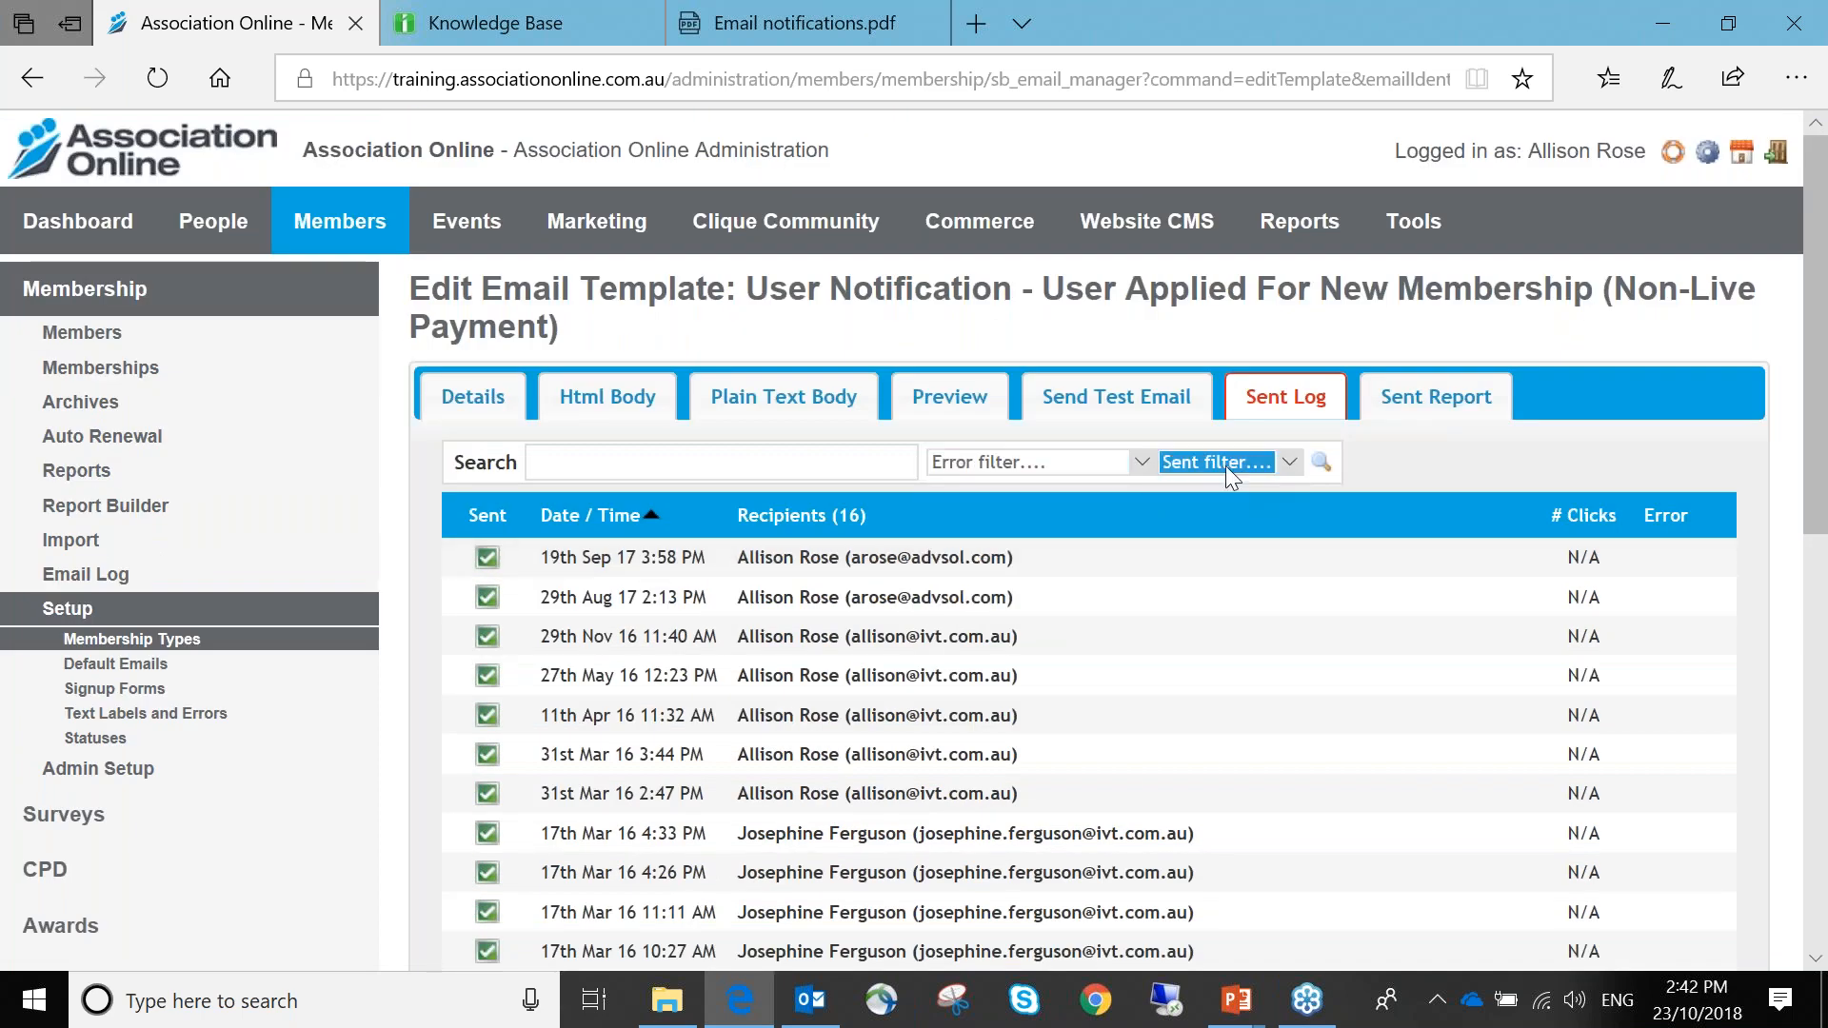
click(1436, 396)
Switch the Sent Report to Table, then Statistics, highlighting 15 sent and 33% unique opened
scroll(1356, 518, down, 4)
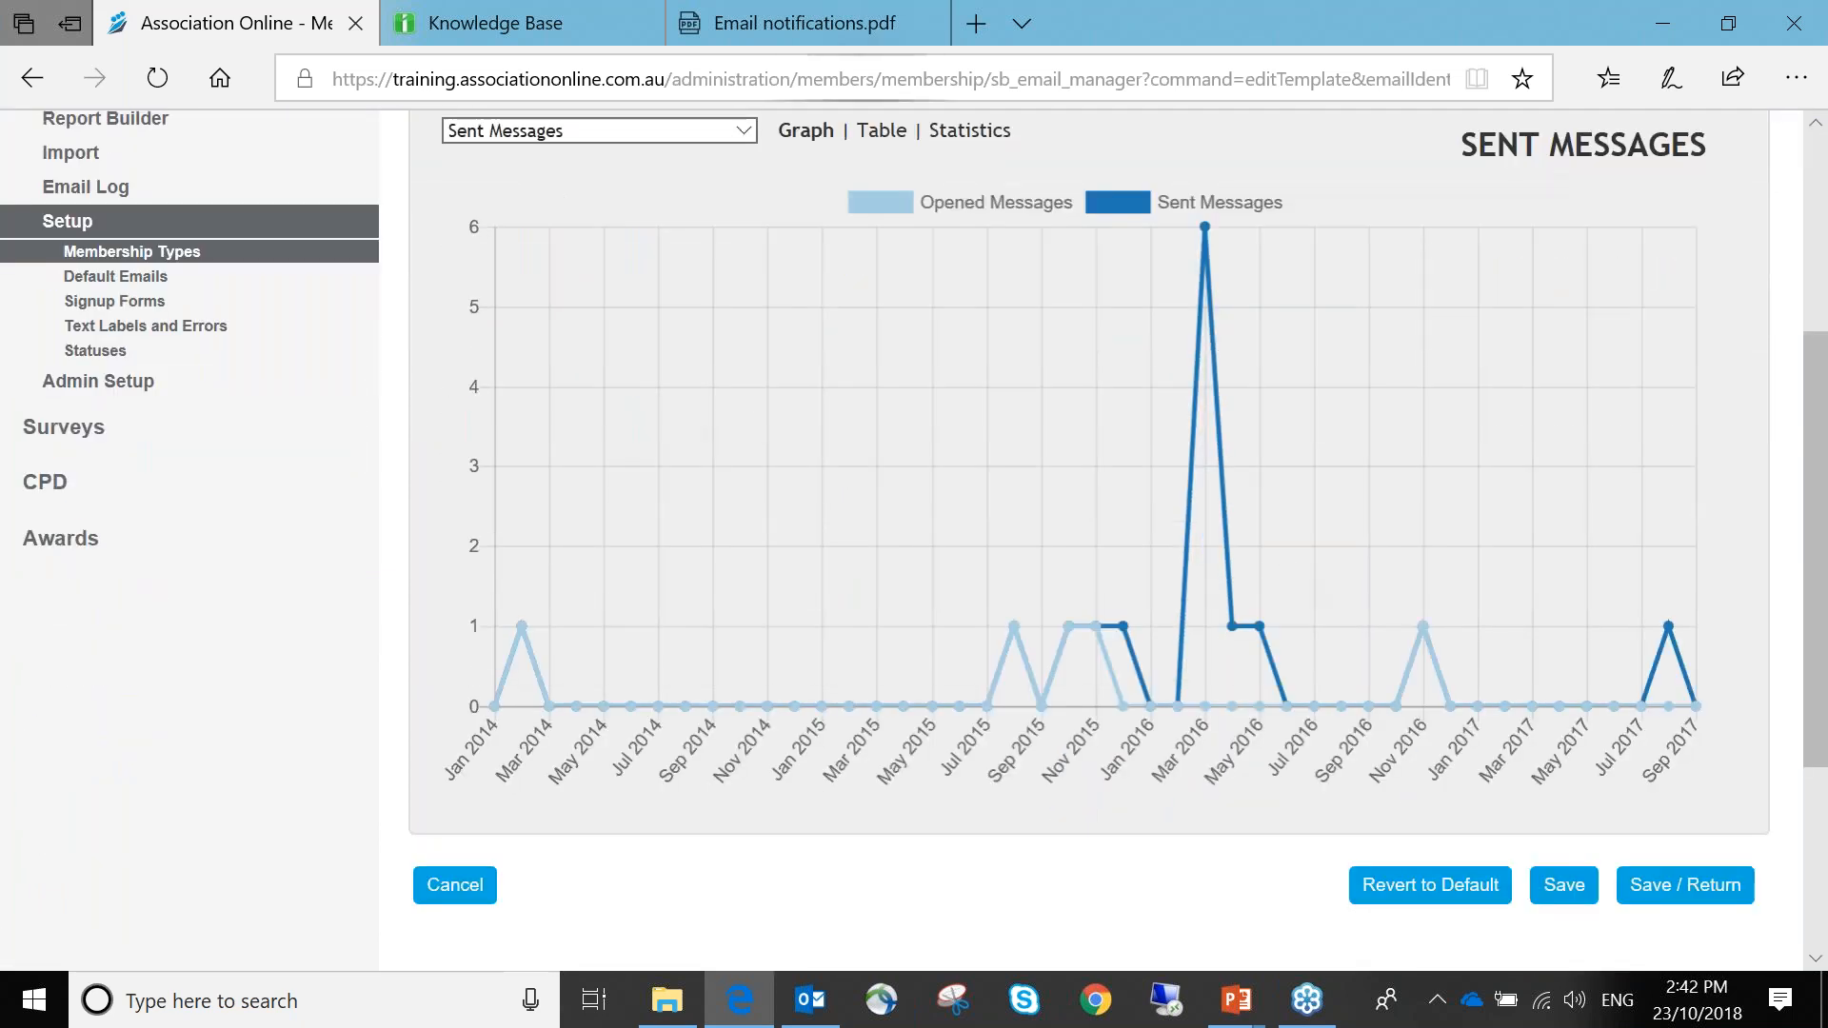
click(884, 130)
scroll(1033, 339, down, 4)
scroll(1028, 334, up, 4)
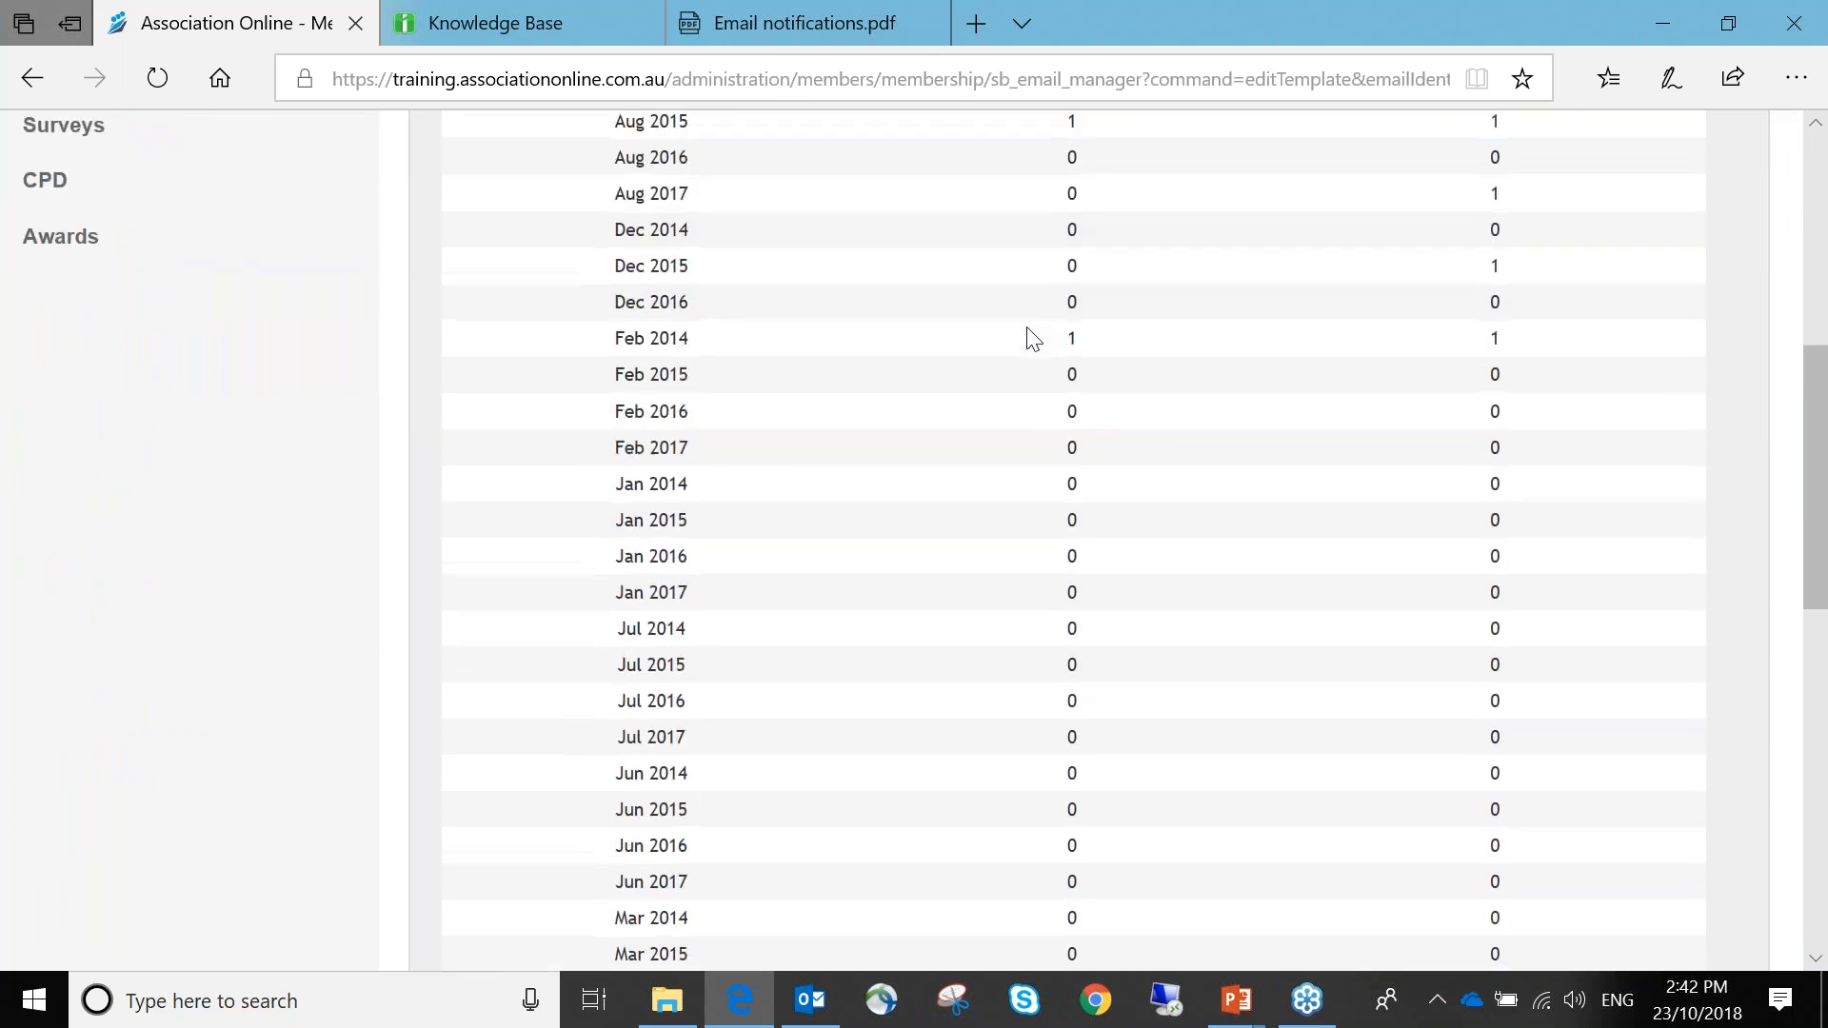
click(966, 131)
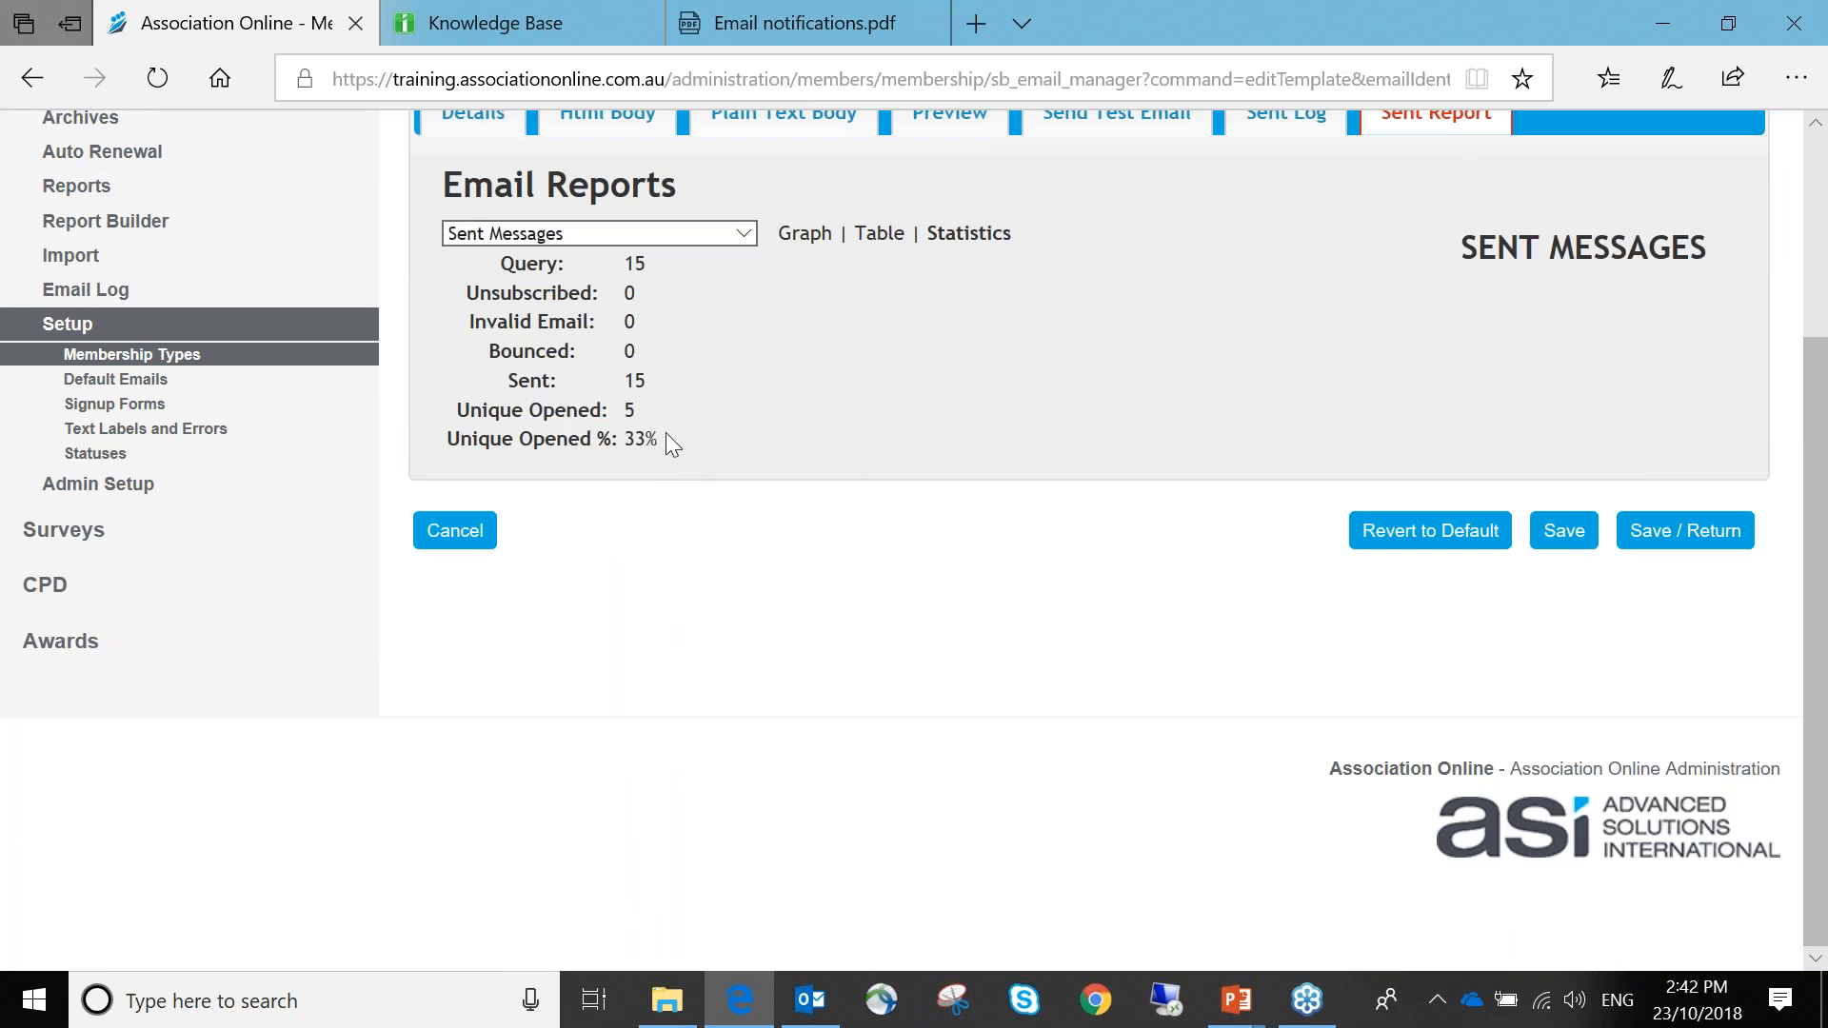
drag(631, 434, 617, 432)
drag(650, 378, 621, 379)
drag(657, 440, 635, 440)
Return to the emails list and reopen the Non-Live Payment template's Sent Log of 16 recipients
click(476, 533)
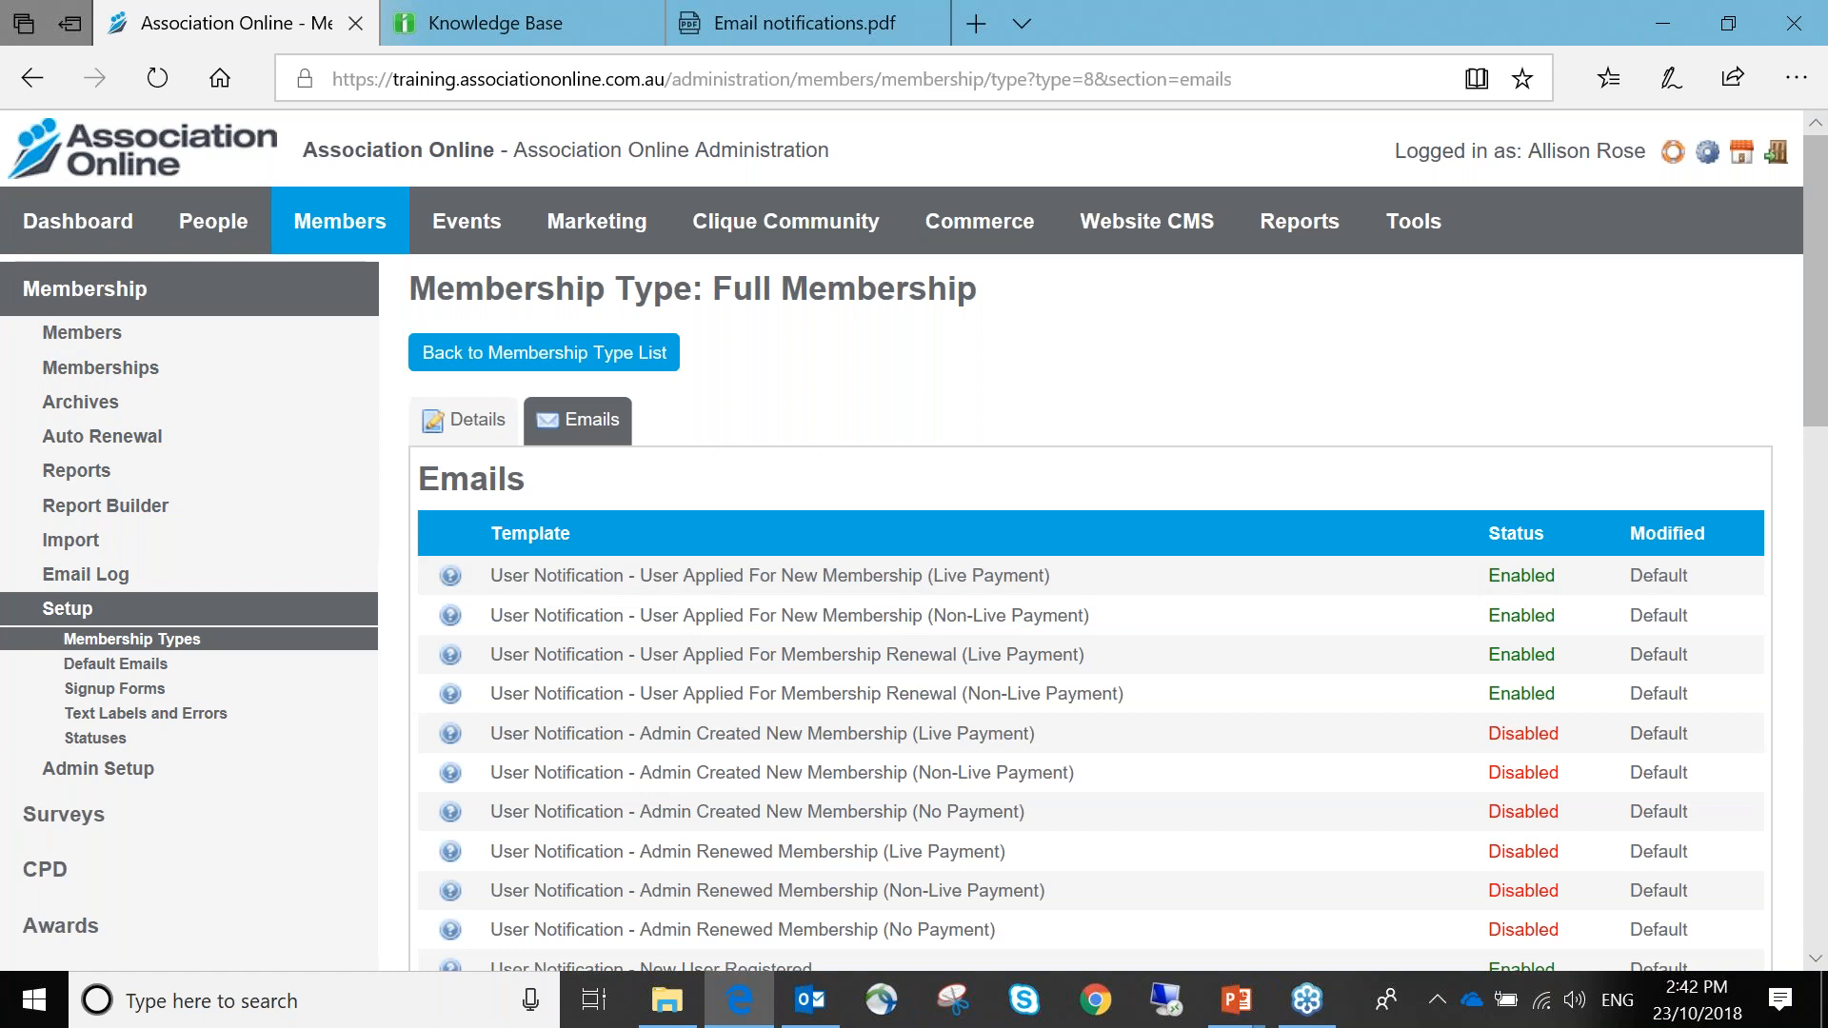
click(1005, 586)
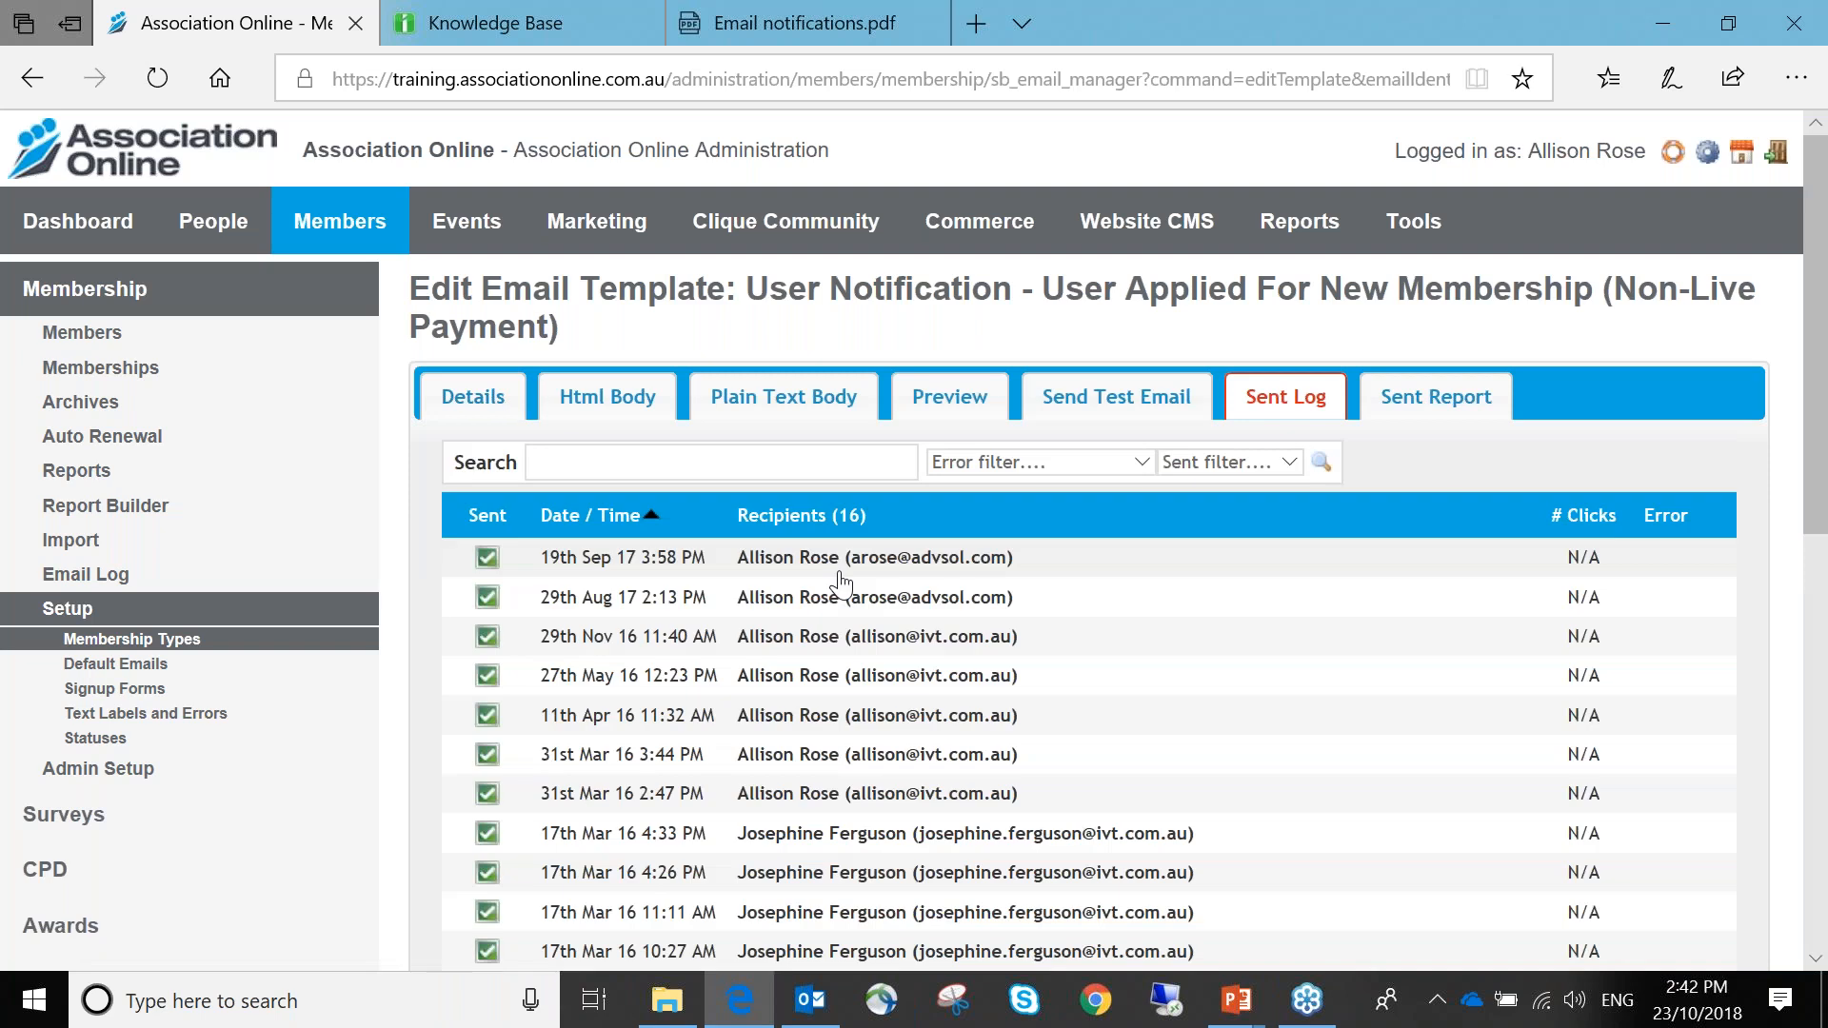
scroll(837, 581, down, 7)
scroll(754, 541, up, 7)
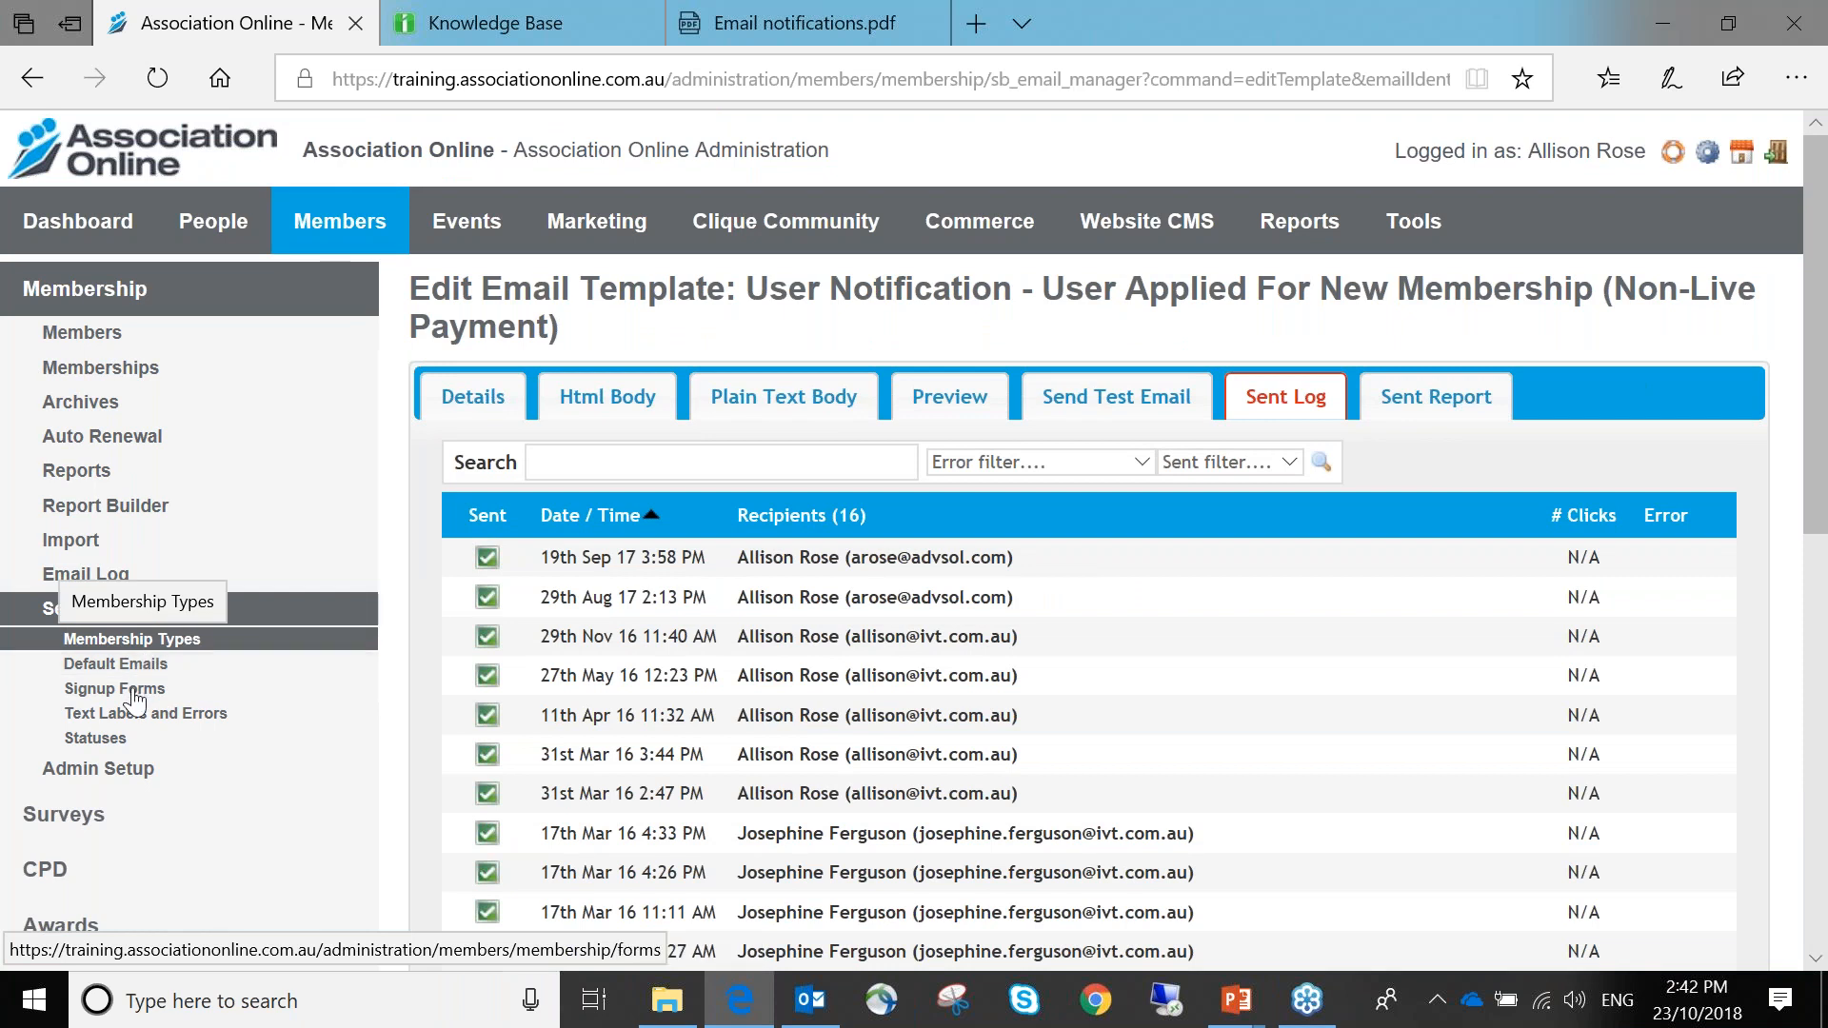
Open the Membership Email Log and a bounced recipient's contact email history
click(99, 582)
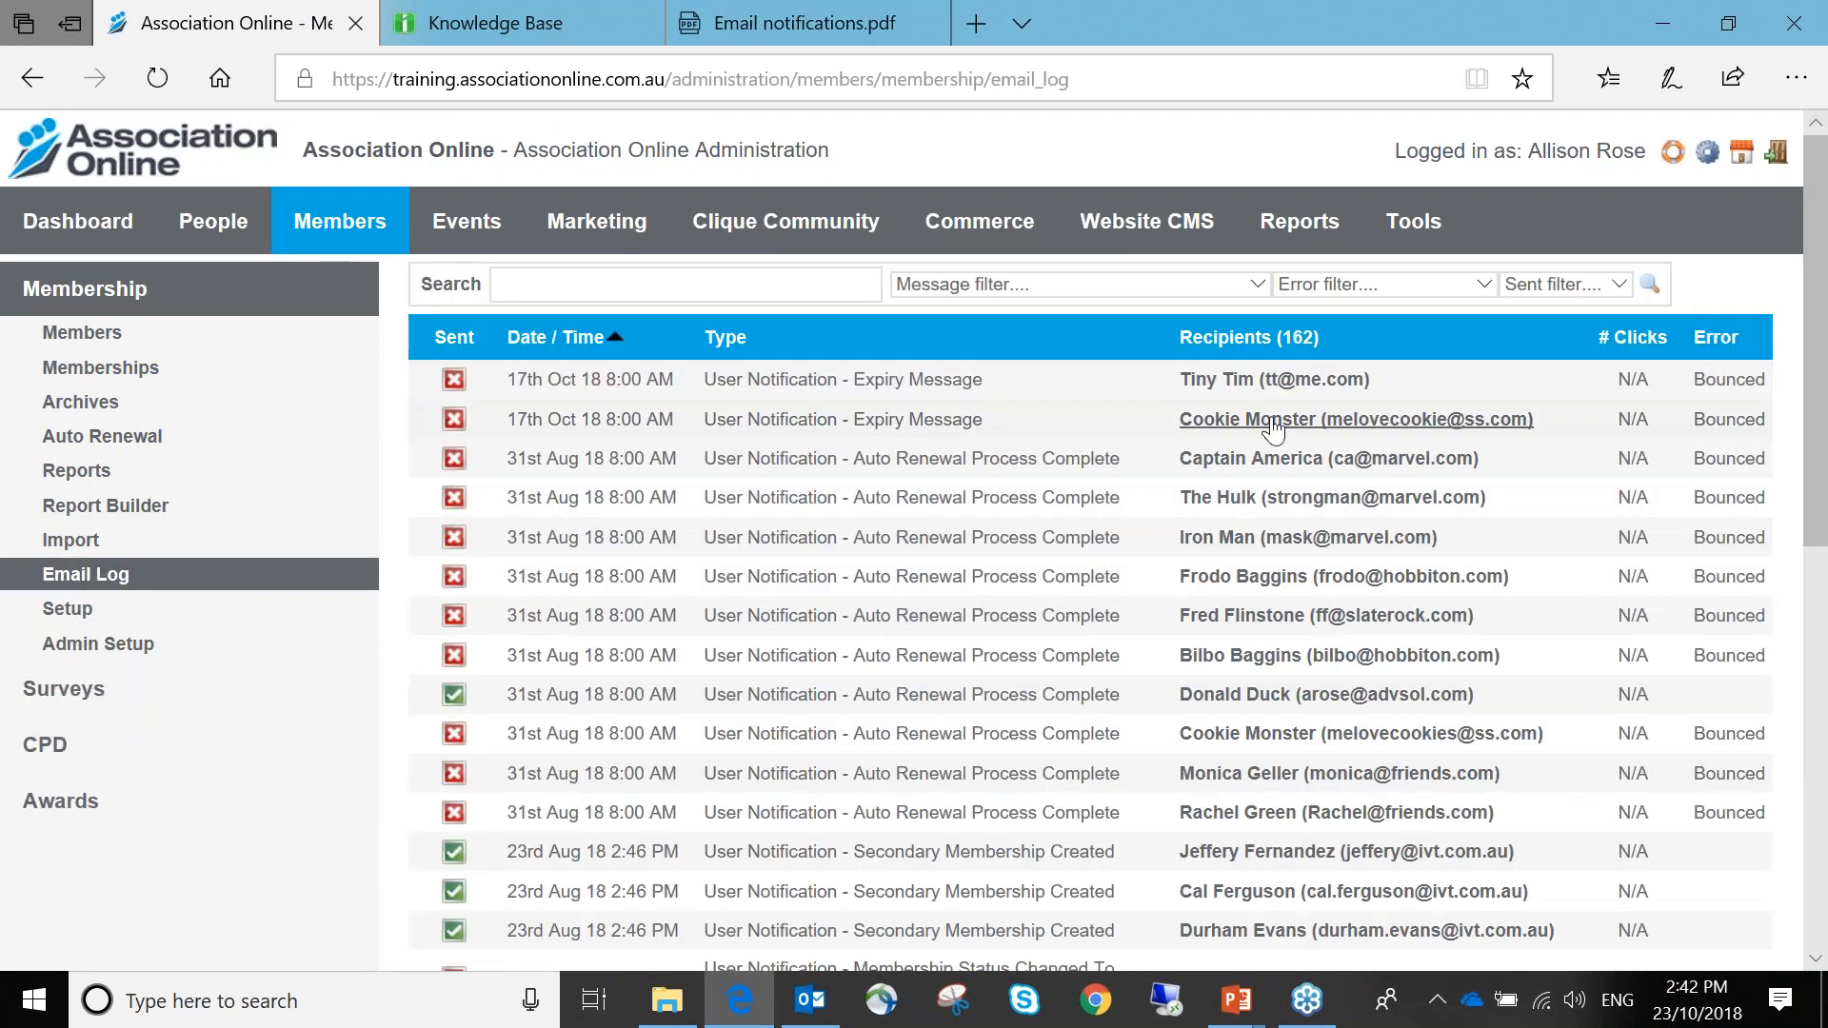
click(1356, 419)
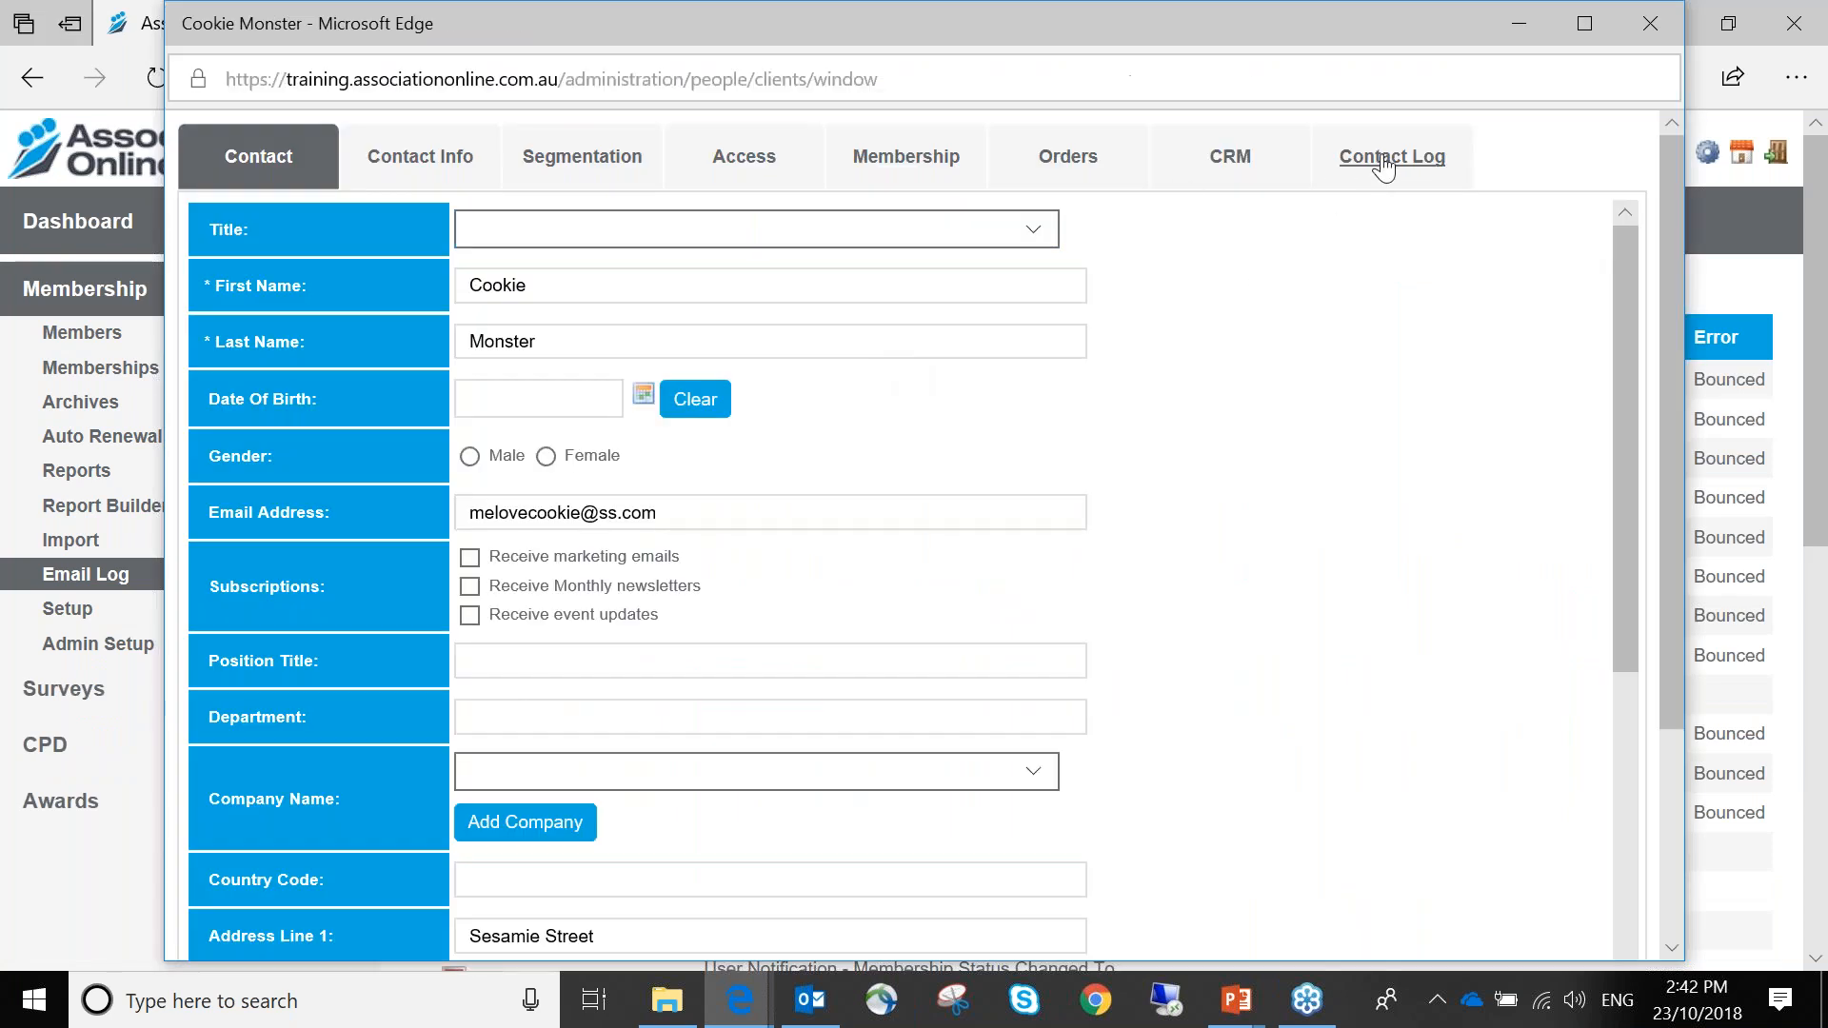
click(1383, 167)
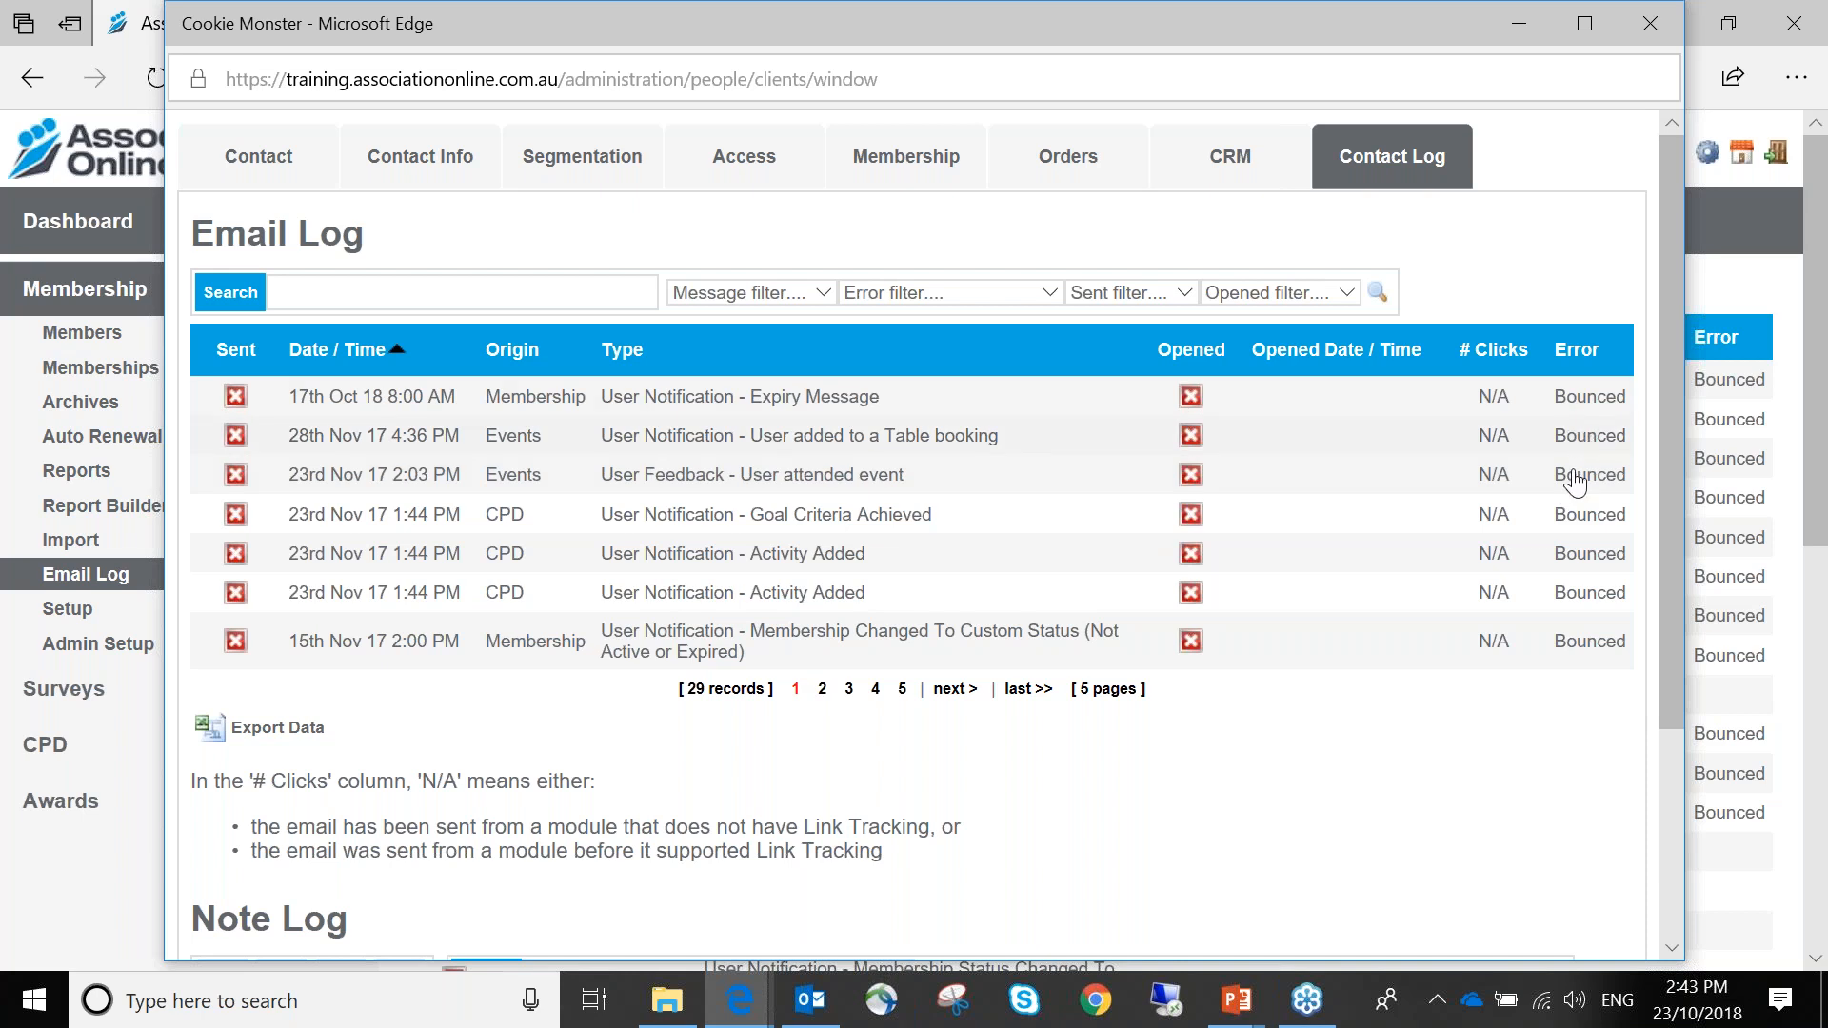
Inspect the bounced Activity Added and Expiry Message emails, then close both windows
click(818, 571)
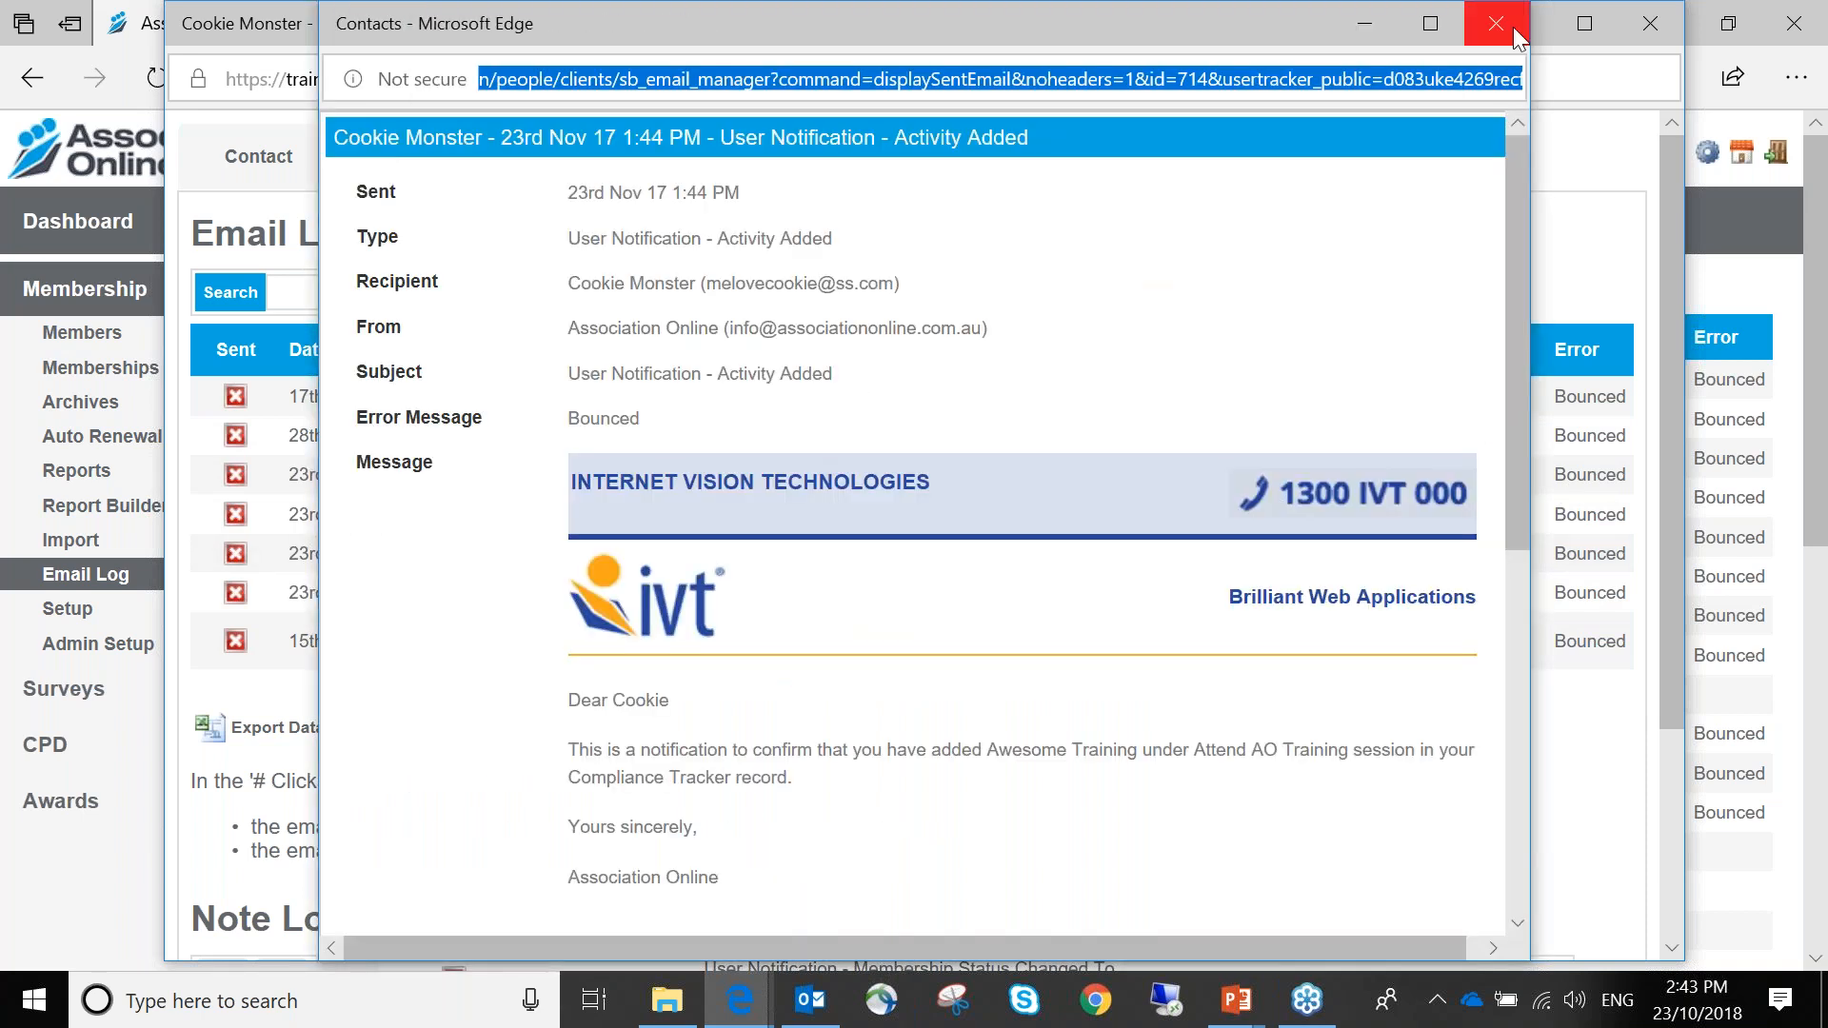
click(1505, 27)
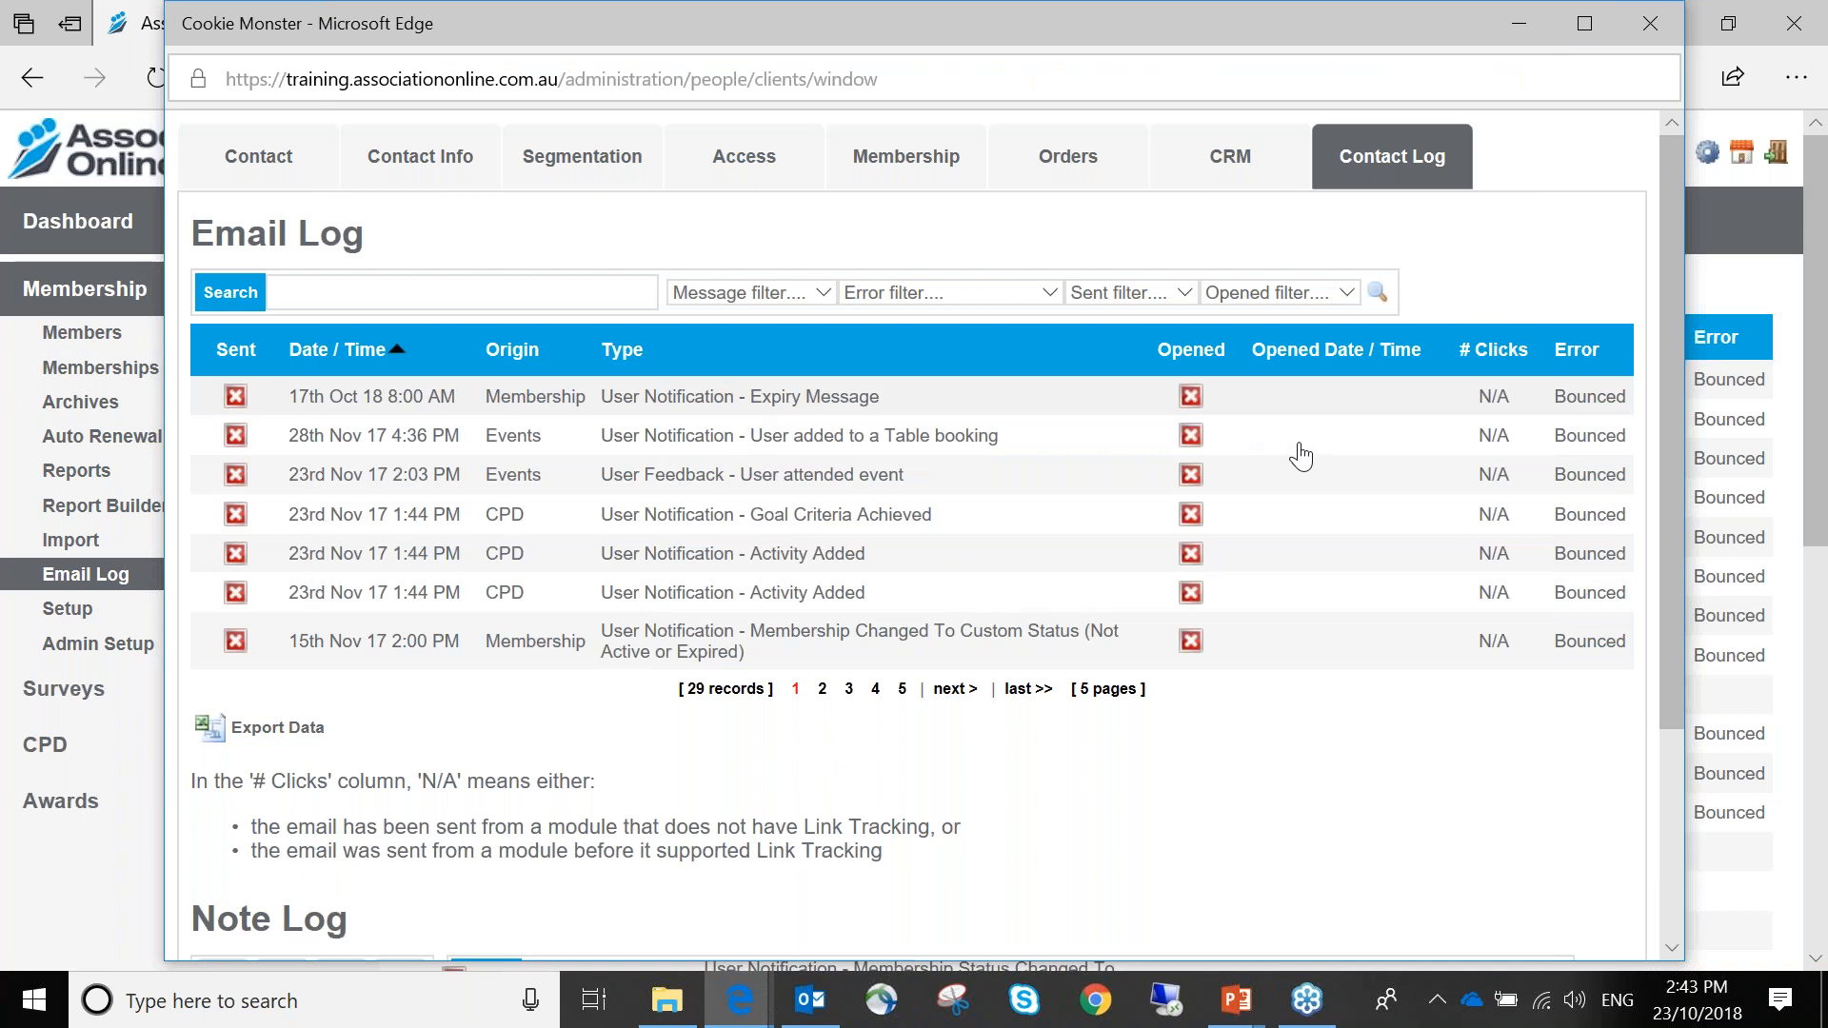
click(788, 457)
scroll(514, 571, down, 5)
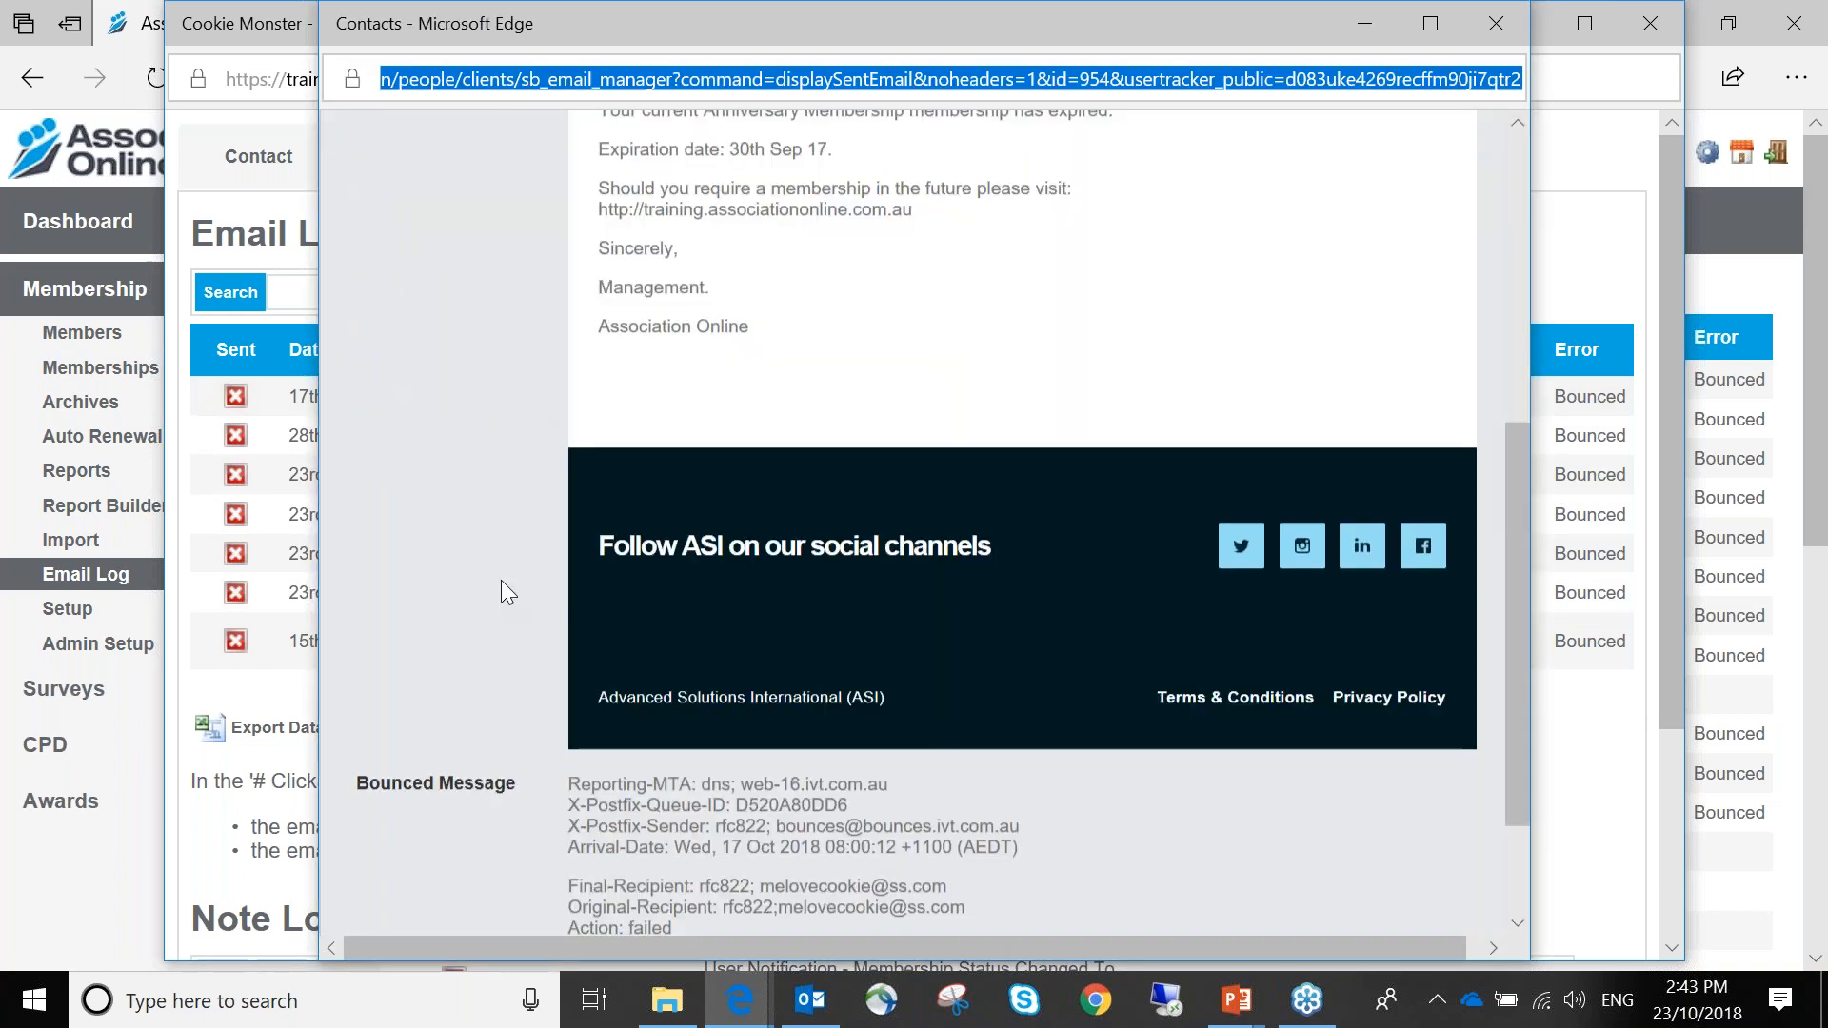
scroll(417, 931, down, 1)
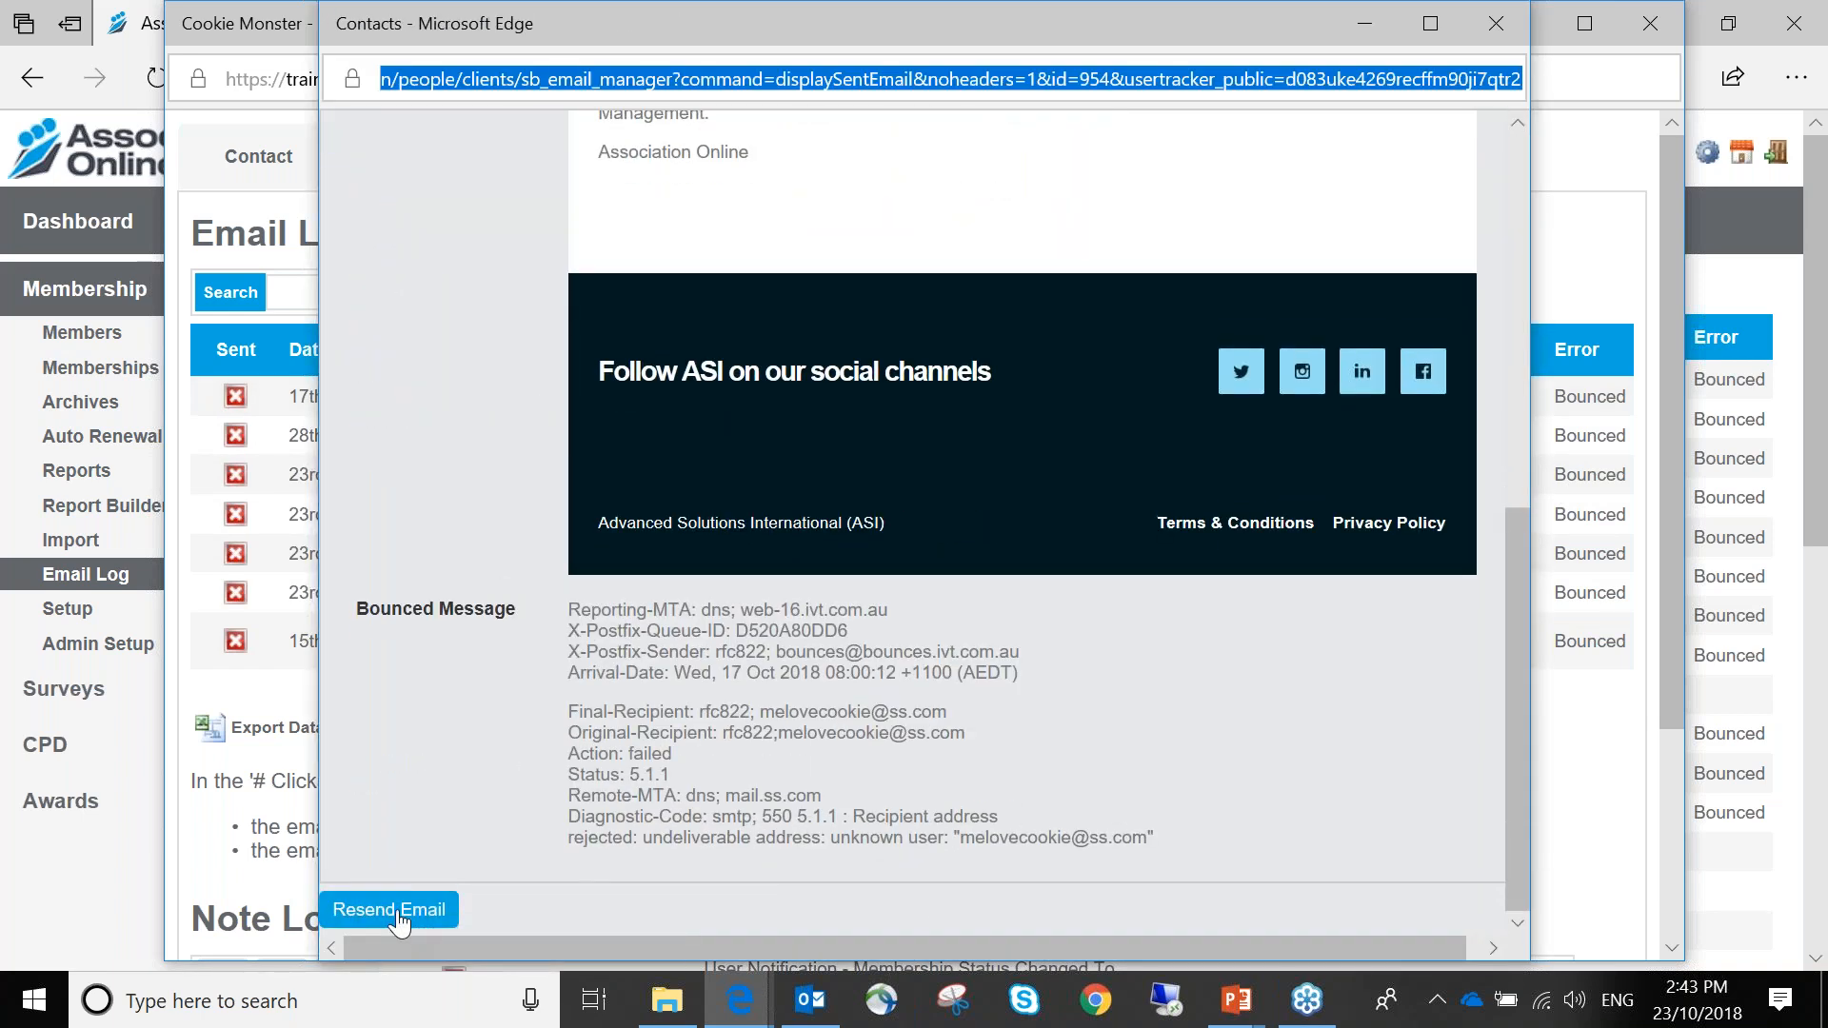
click(1500, 37)
click(1636, 36)
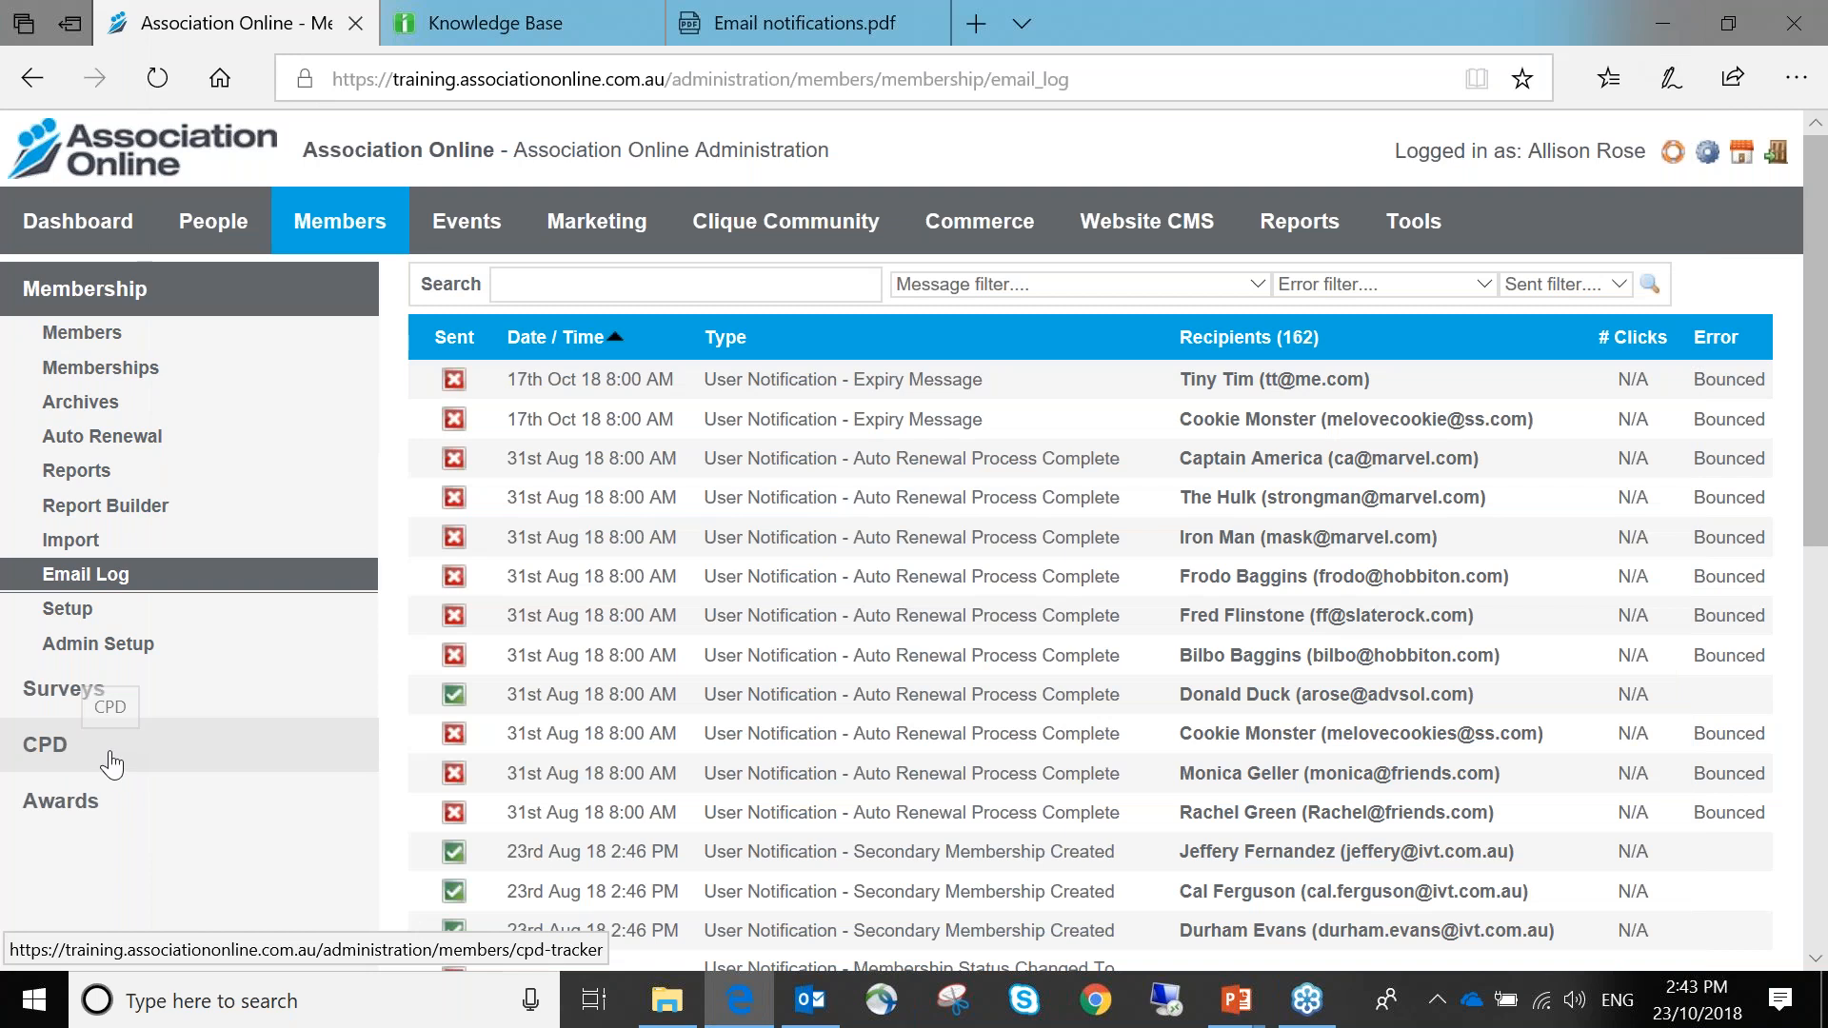
Go to CPD Setup > Emails and view its email log of 53 activity and goal notifications
click(112, 762)
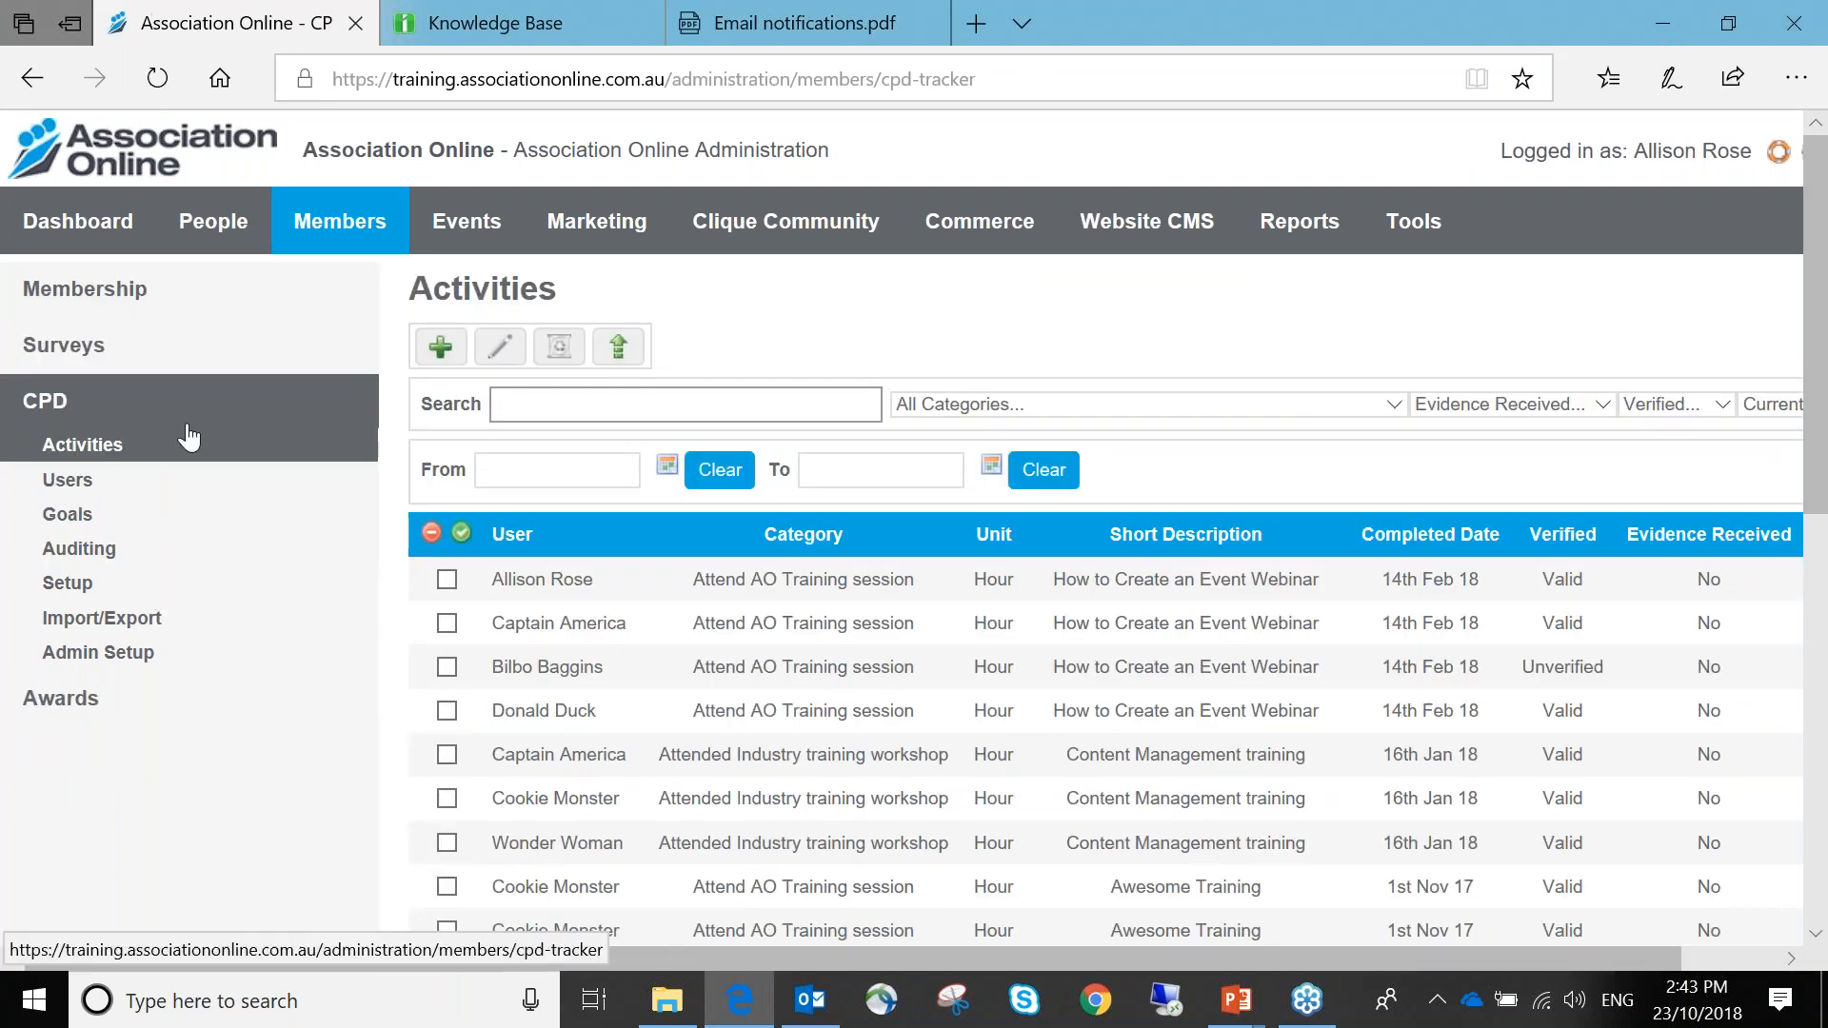
click(82, 592)
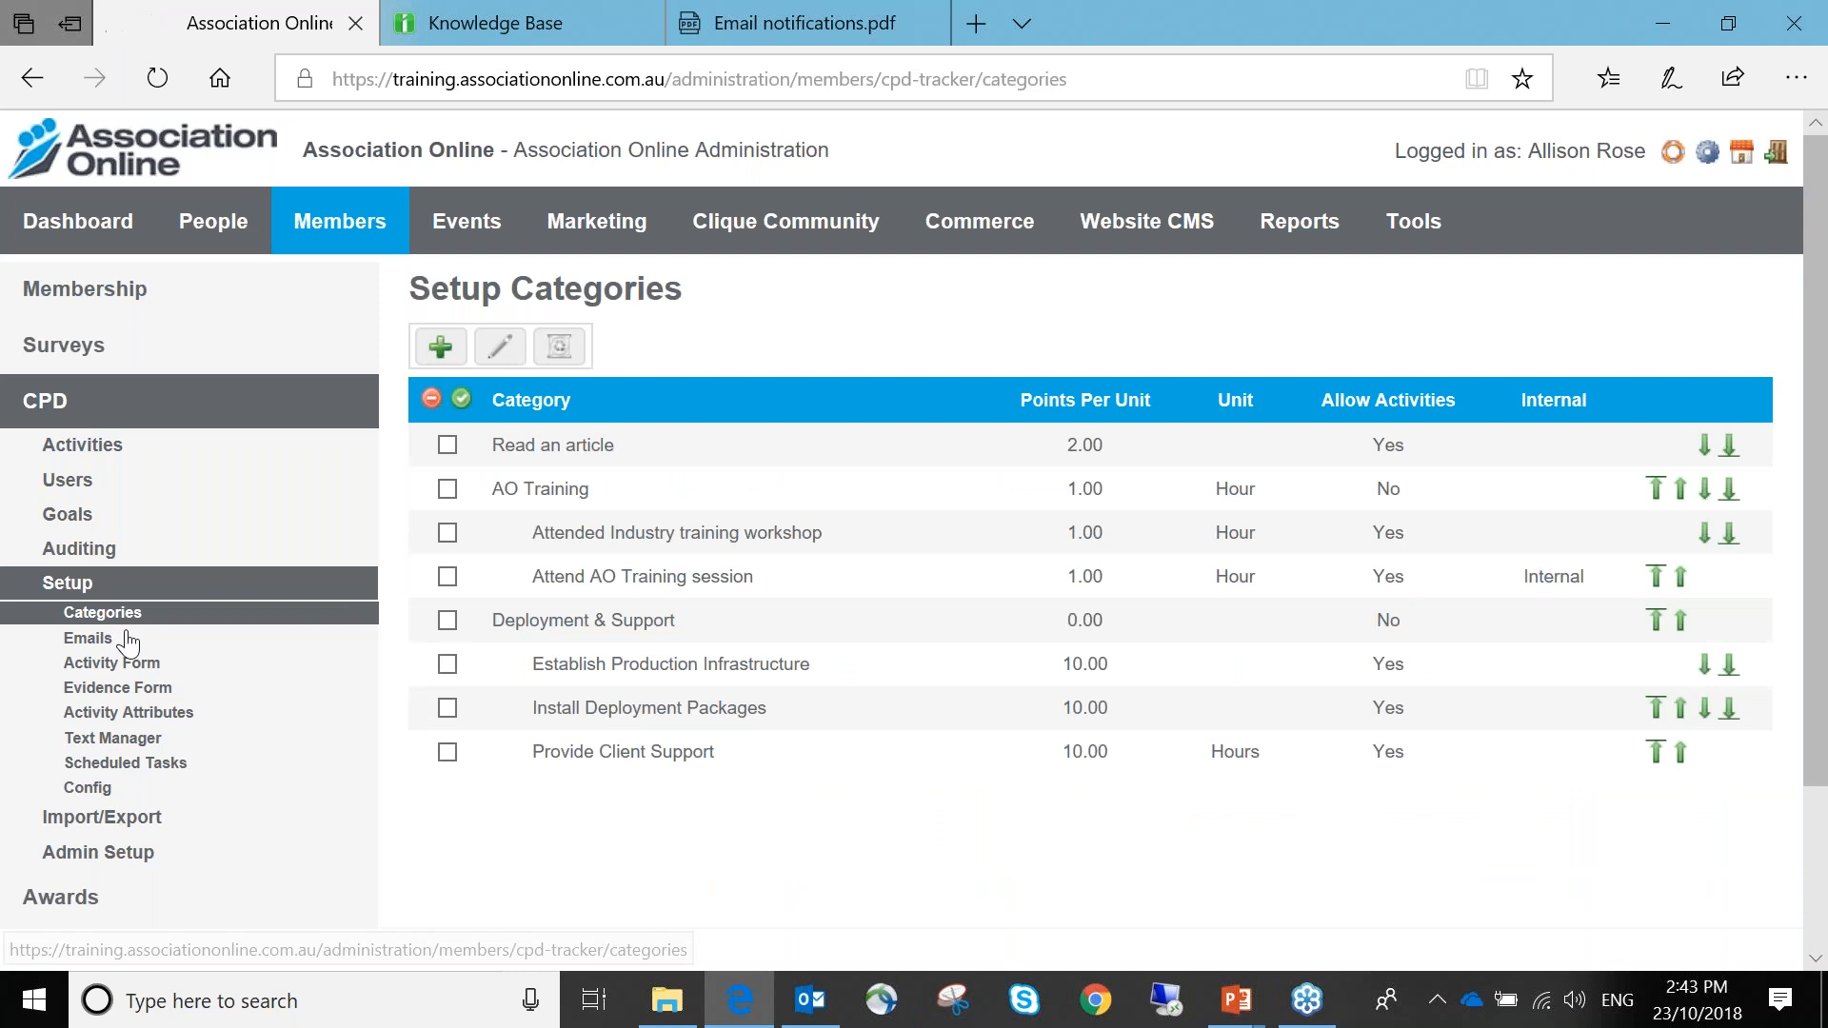
click(105, 638)
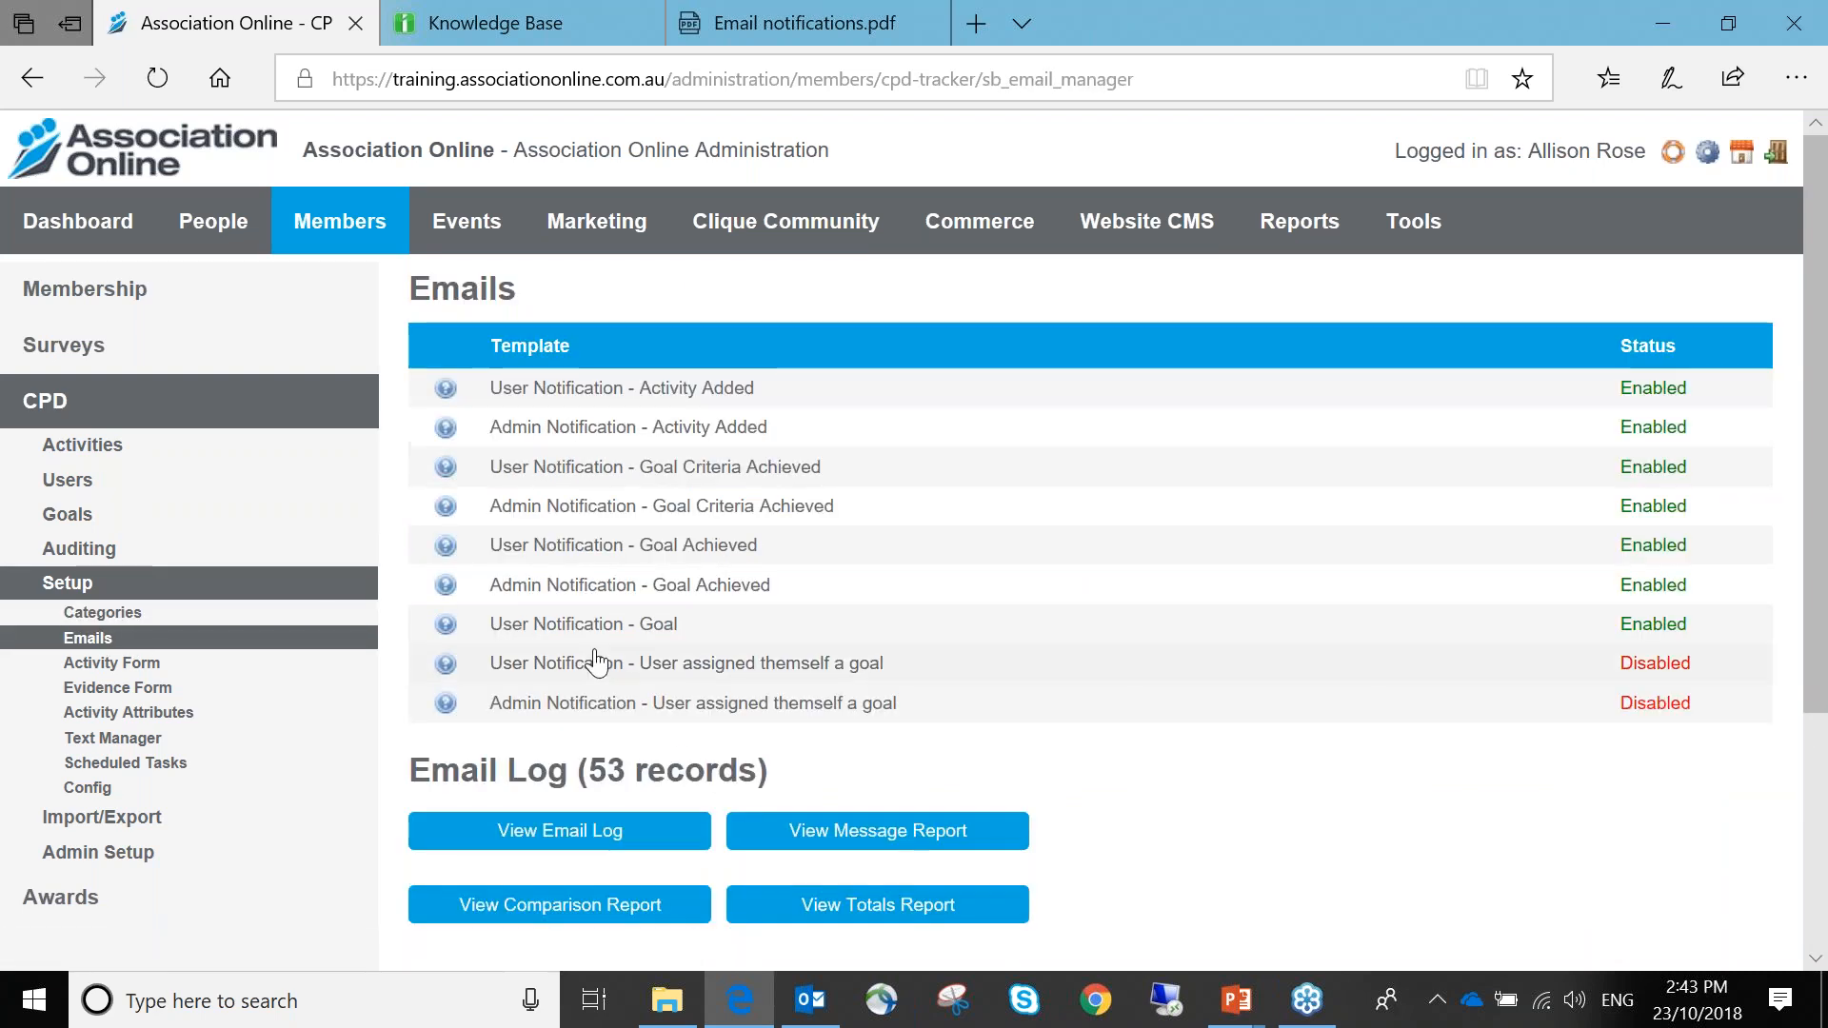
scroll(597, 662, down, 3)
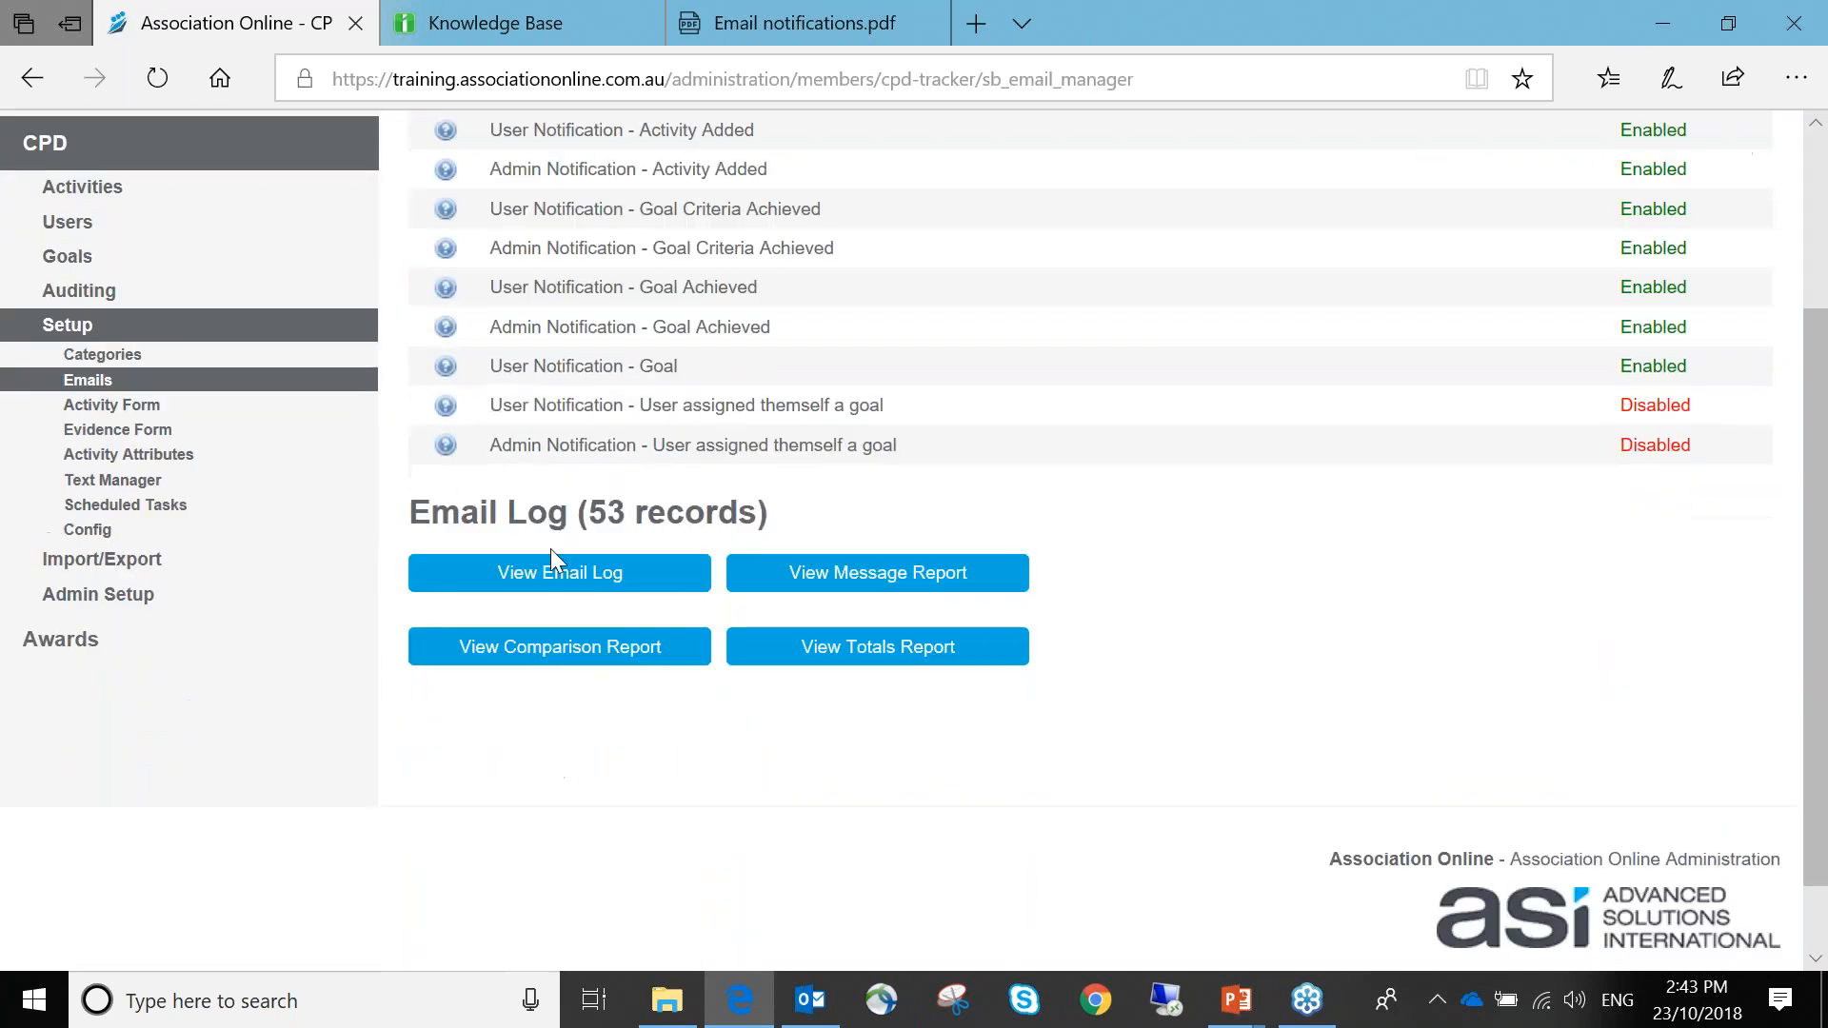
click(596, 581)
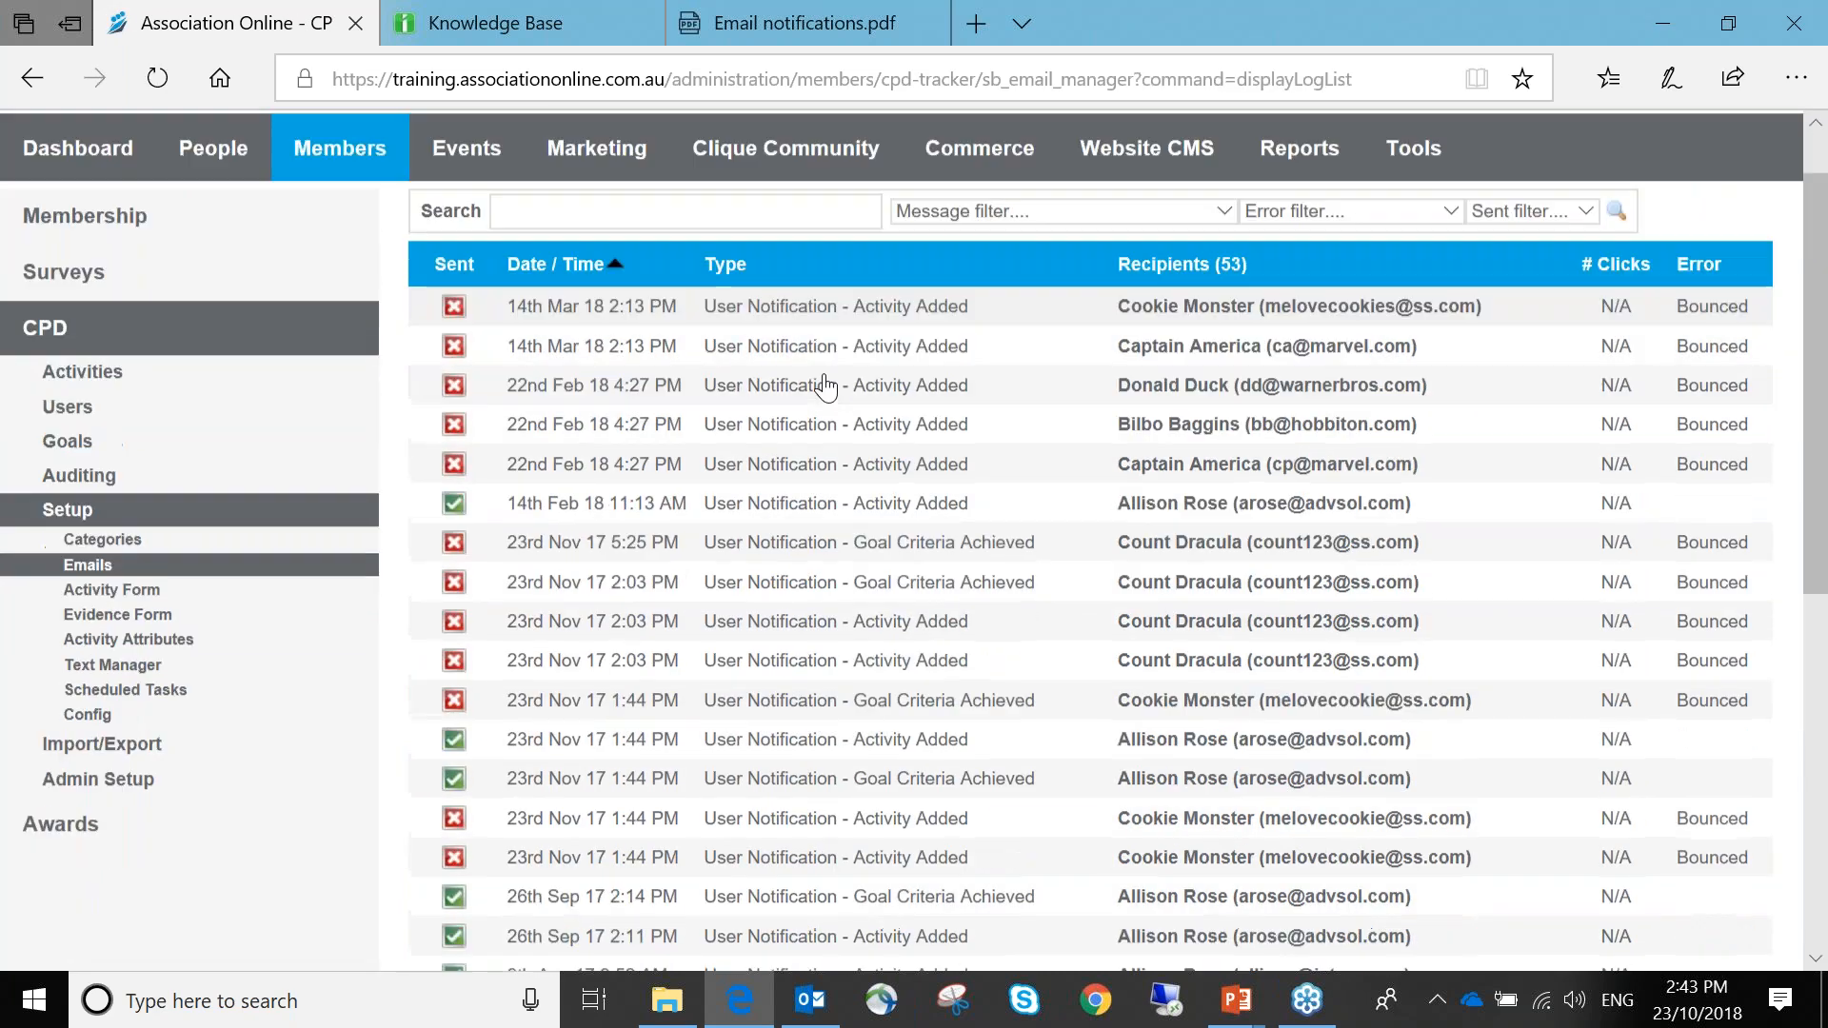
scroll(825, 386, down, 5)
scroll(826, 385, up, 5)
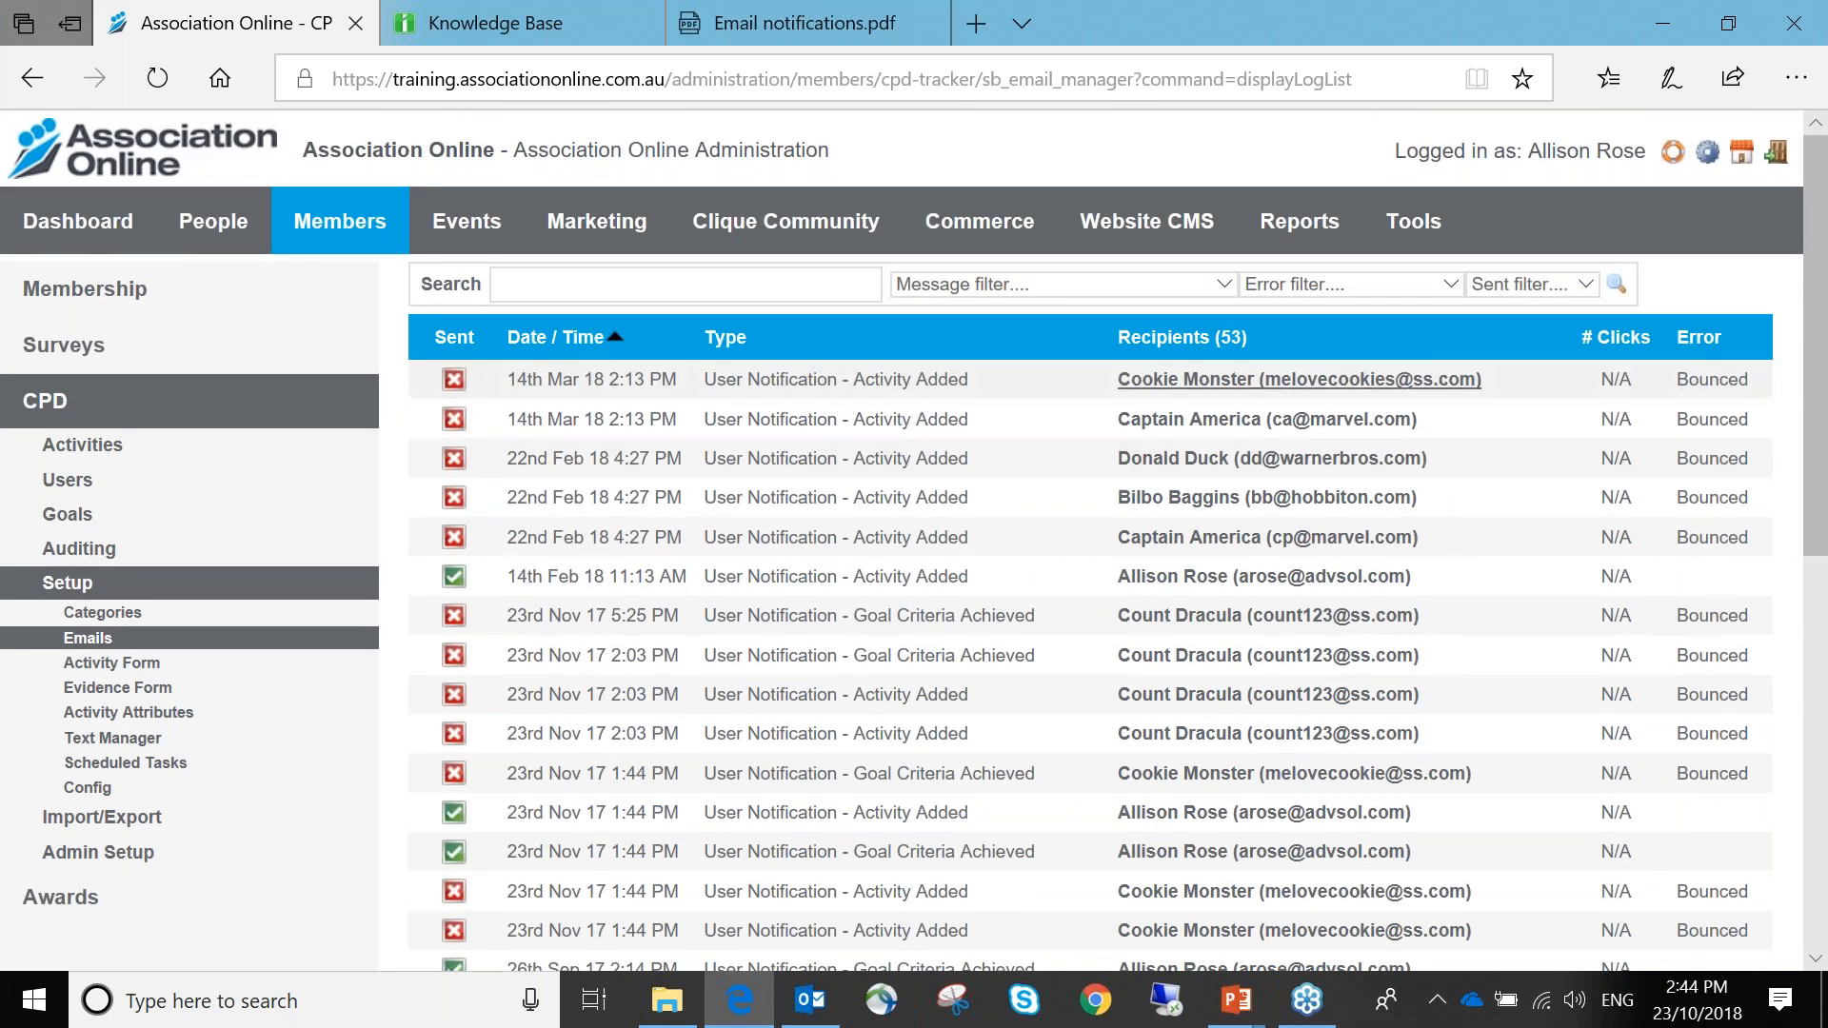
Open Reports > Sent Emails and browse the Origin filter list without choosing one
click(1338, 235)
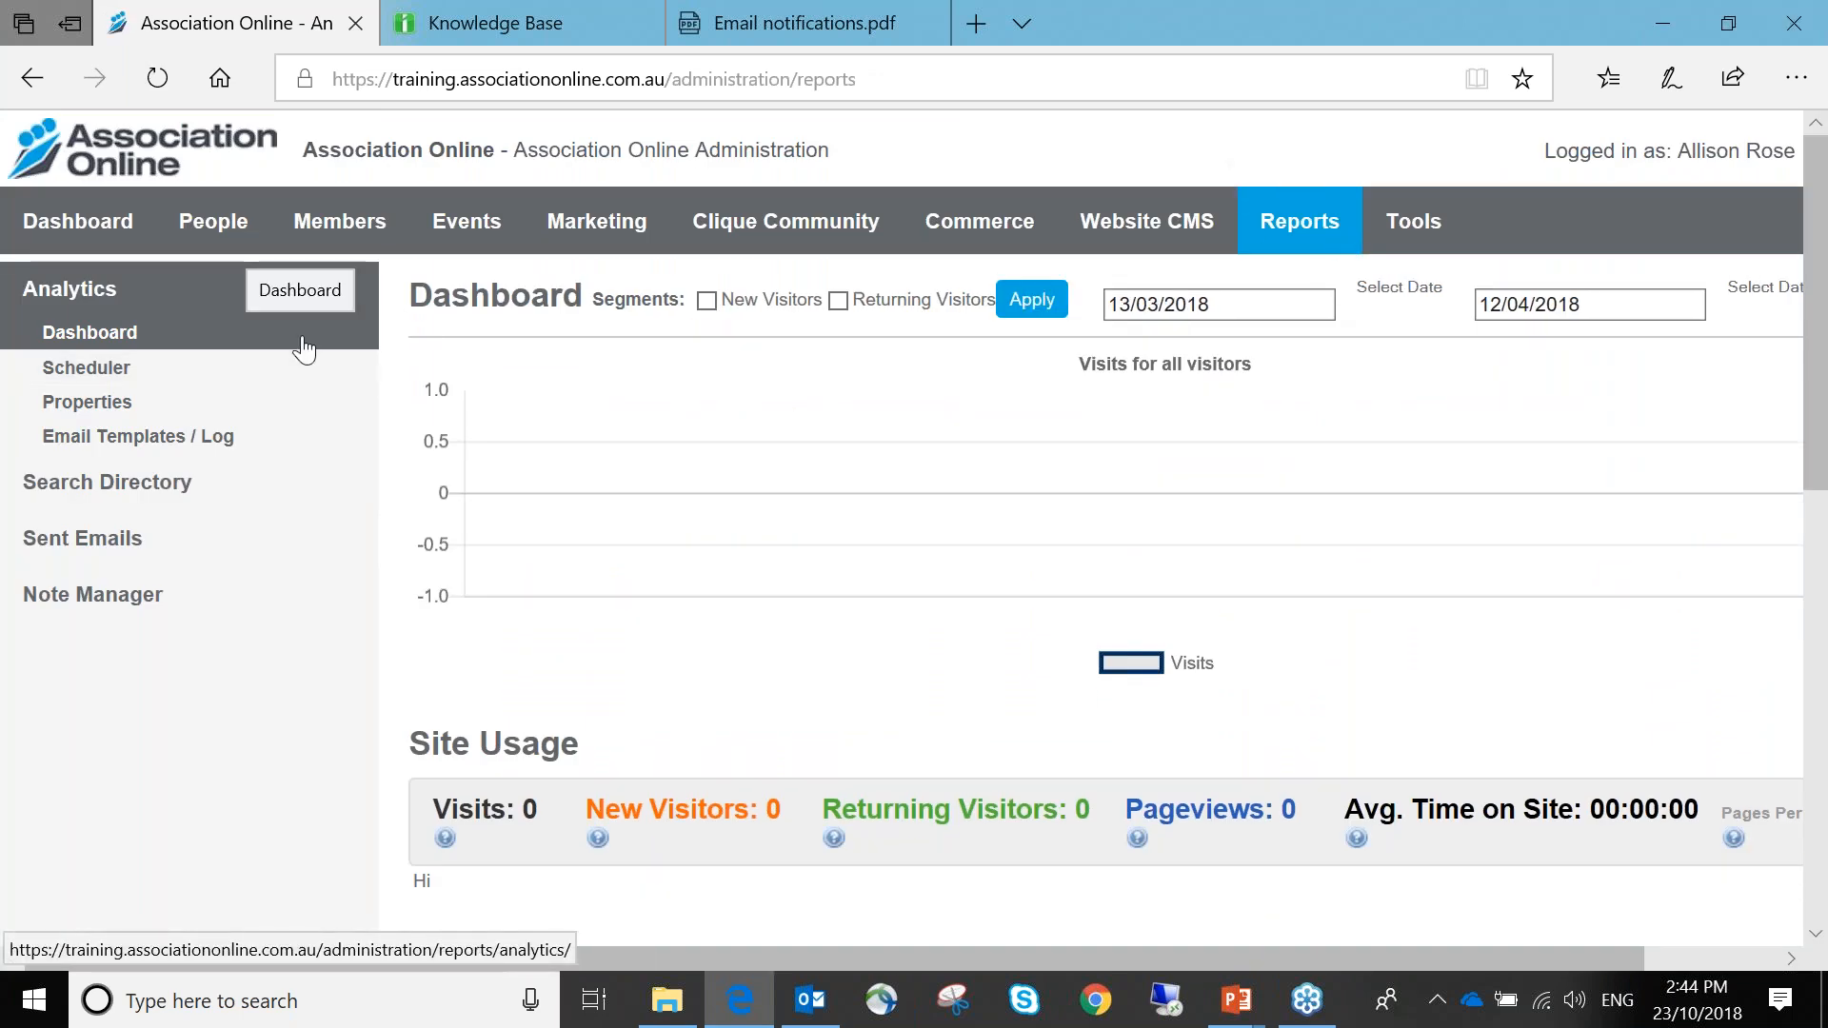
click(126, 550)
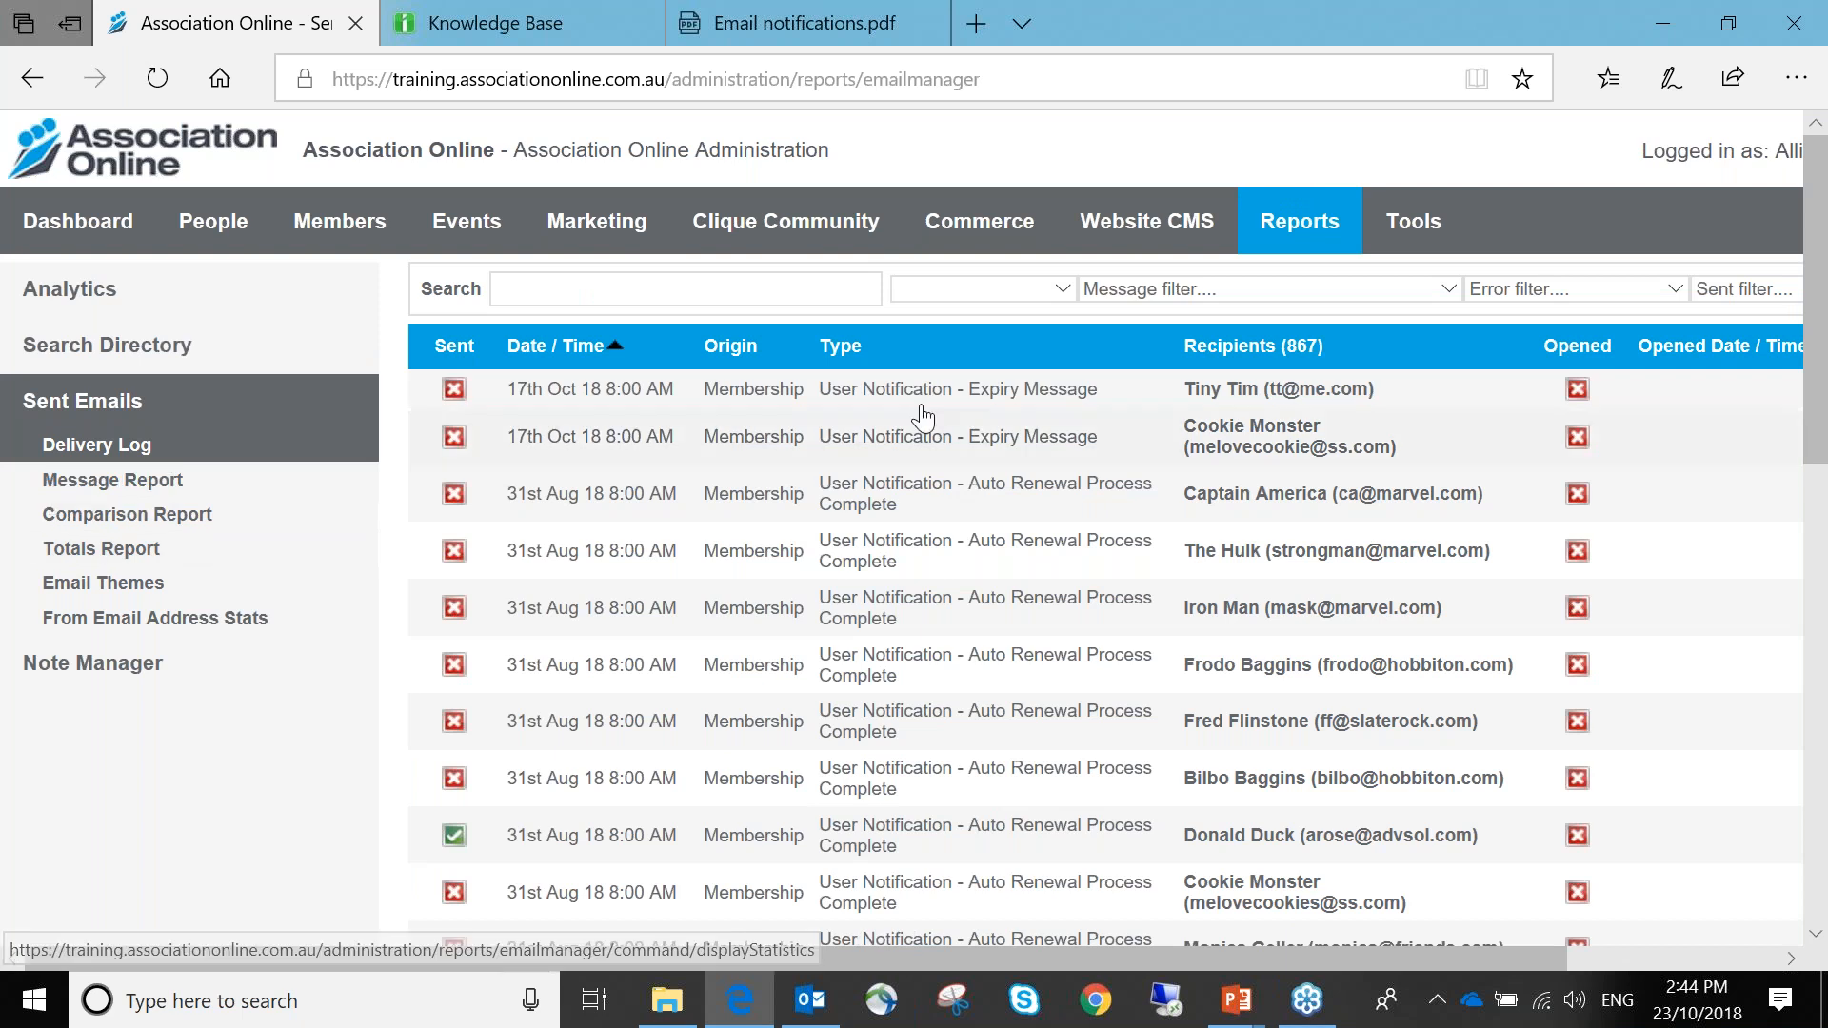
drag(1058, 259, 1064, 285)
click(1125, 305)
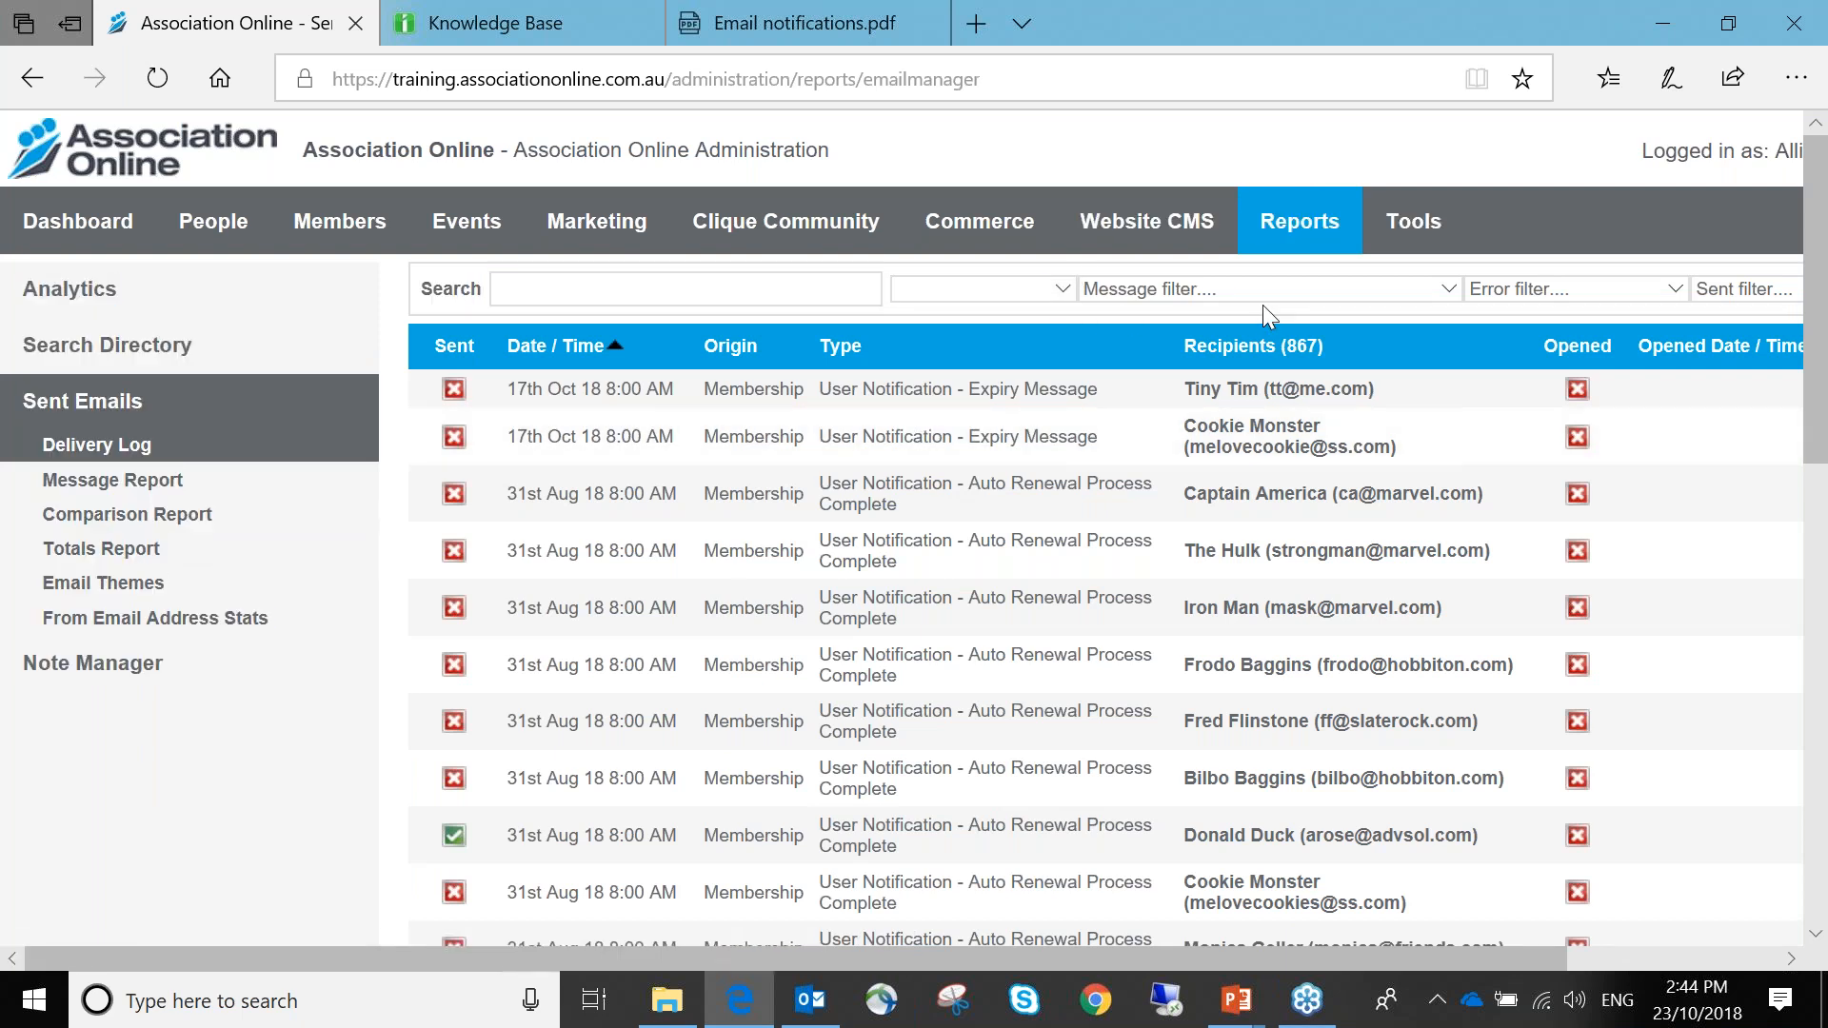
click(1062, 288)
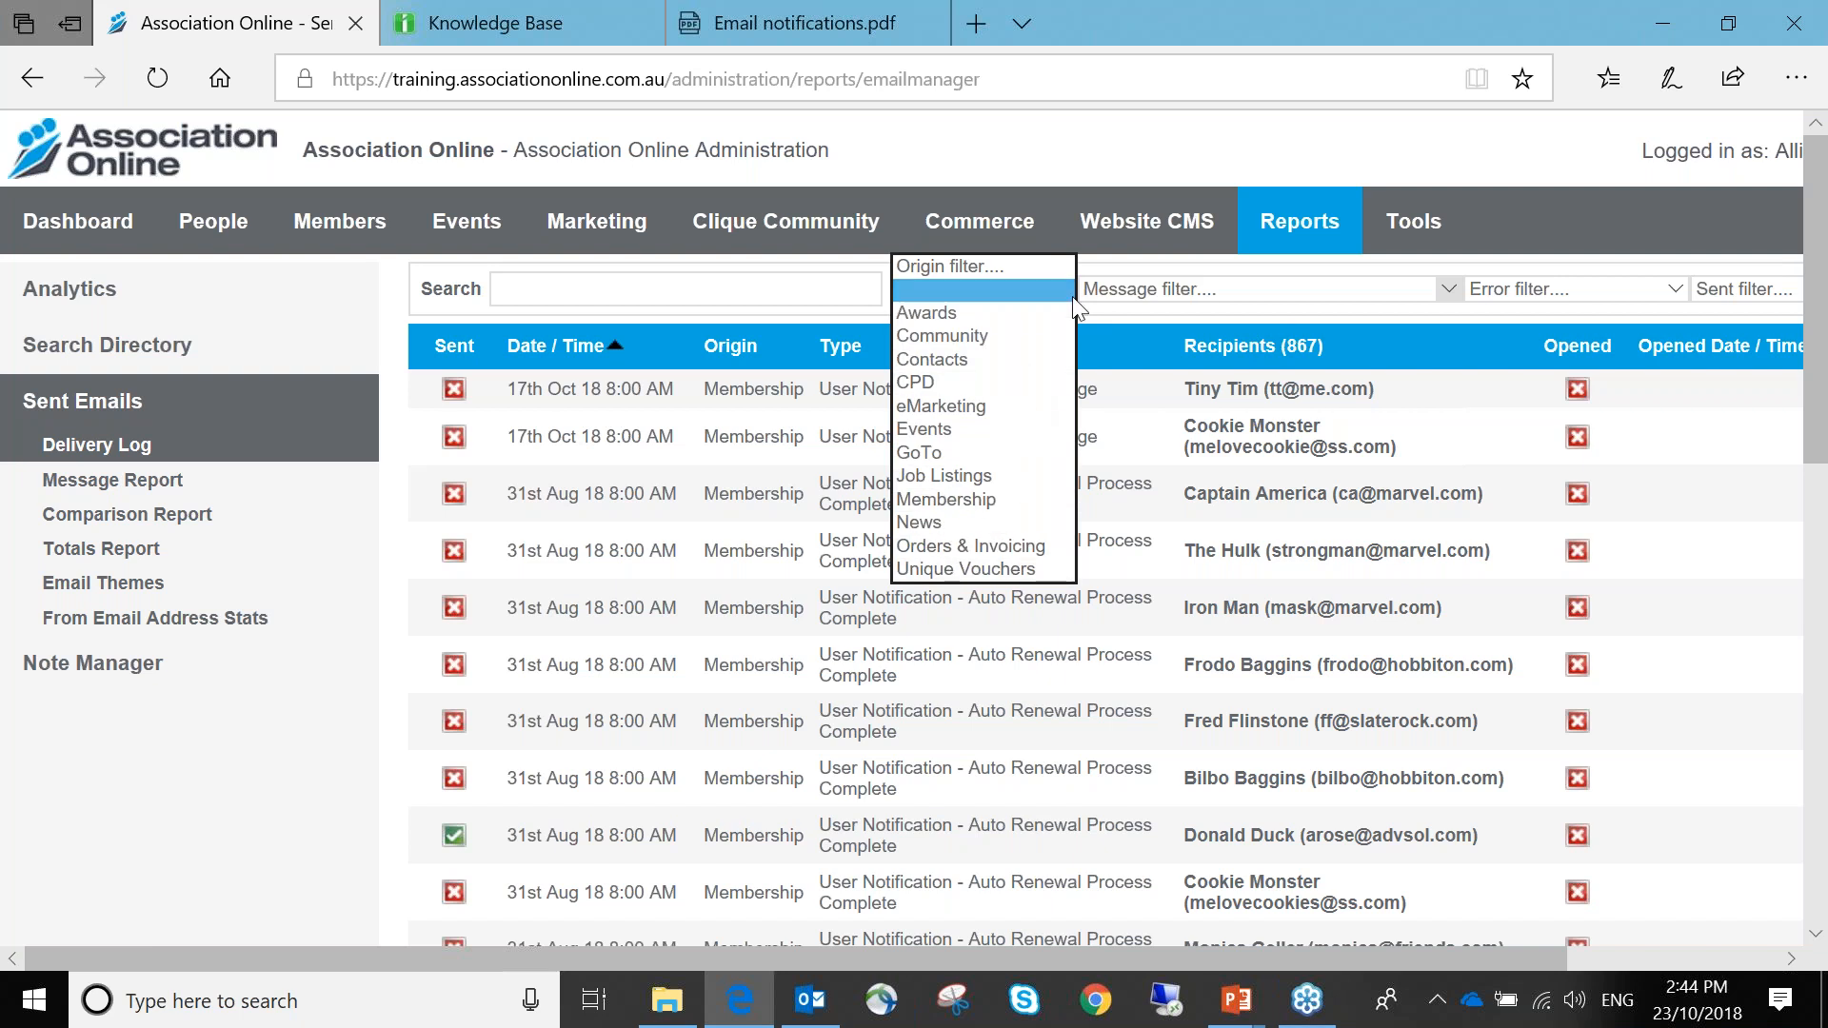
click(1115, 310)
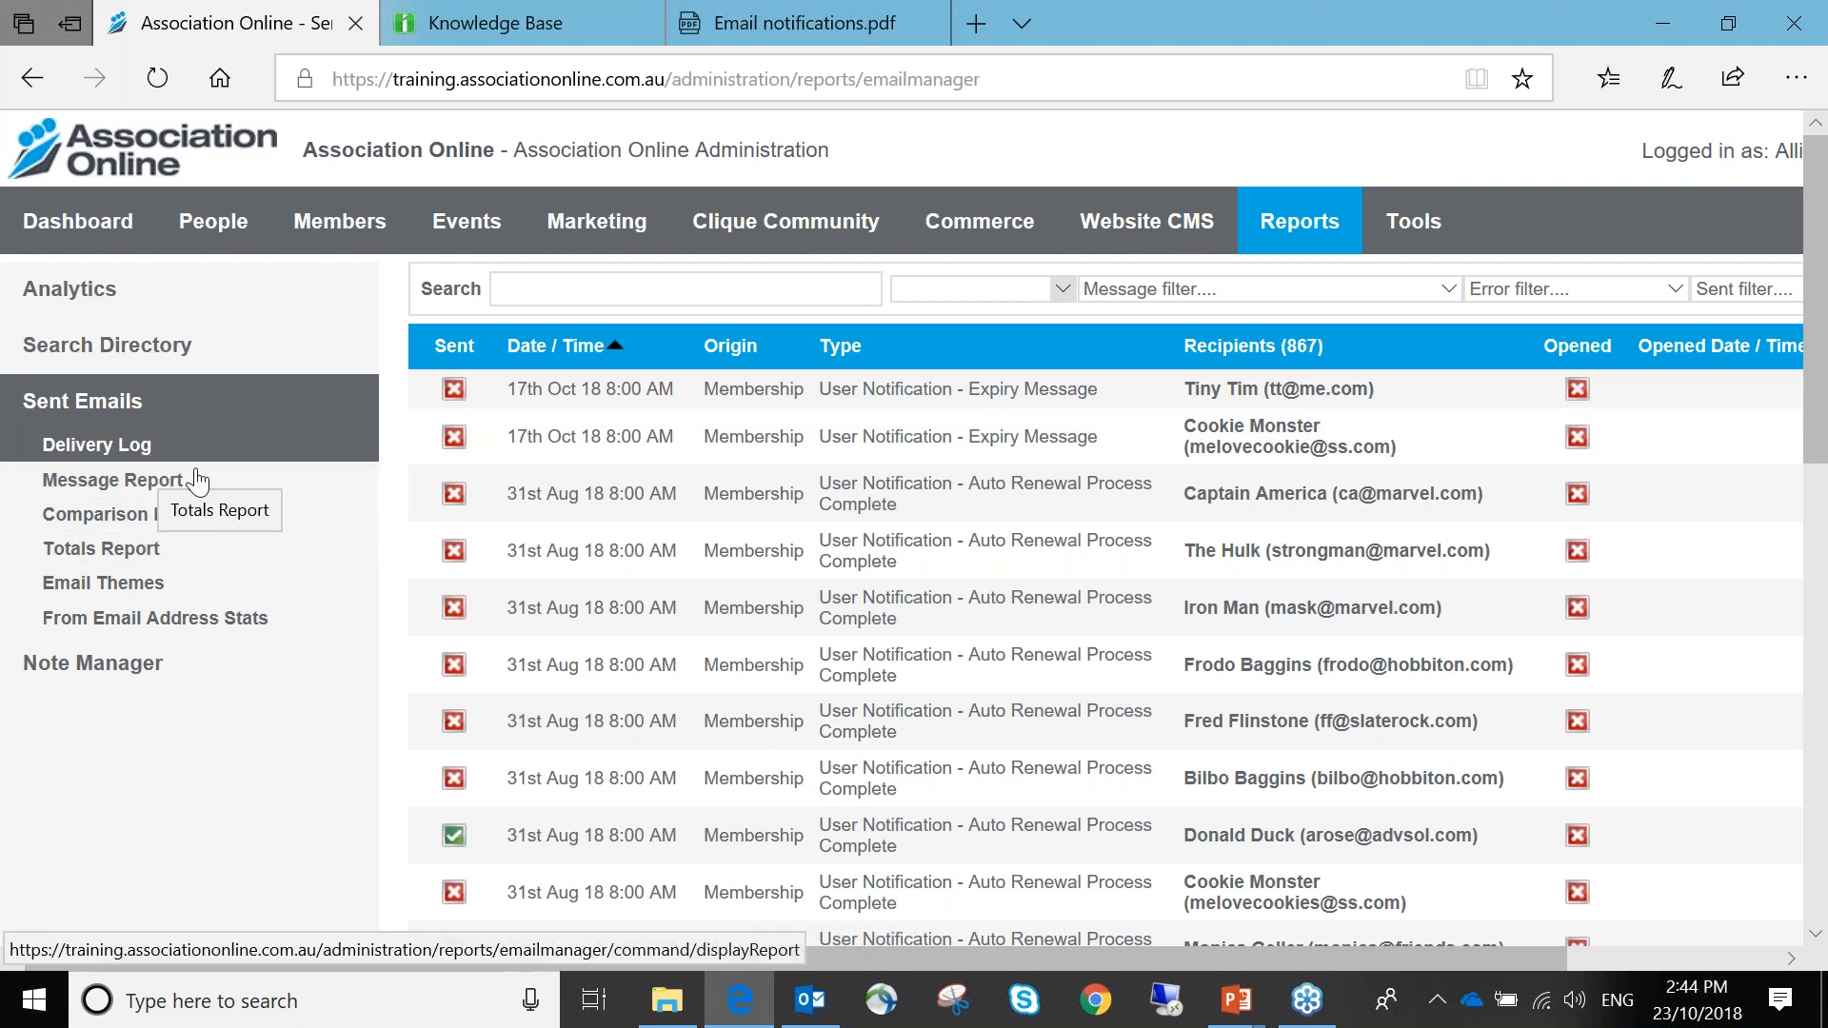
Show the Message Report graph for 2013–2018, then advance the presentation to the Review slide
click(197, 482)
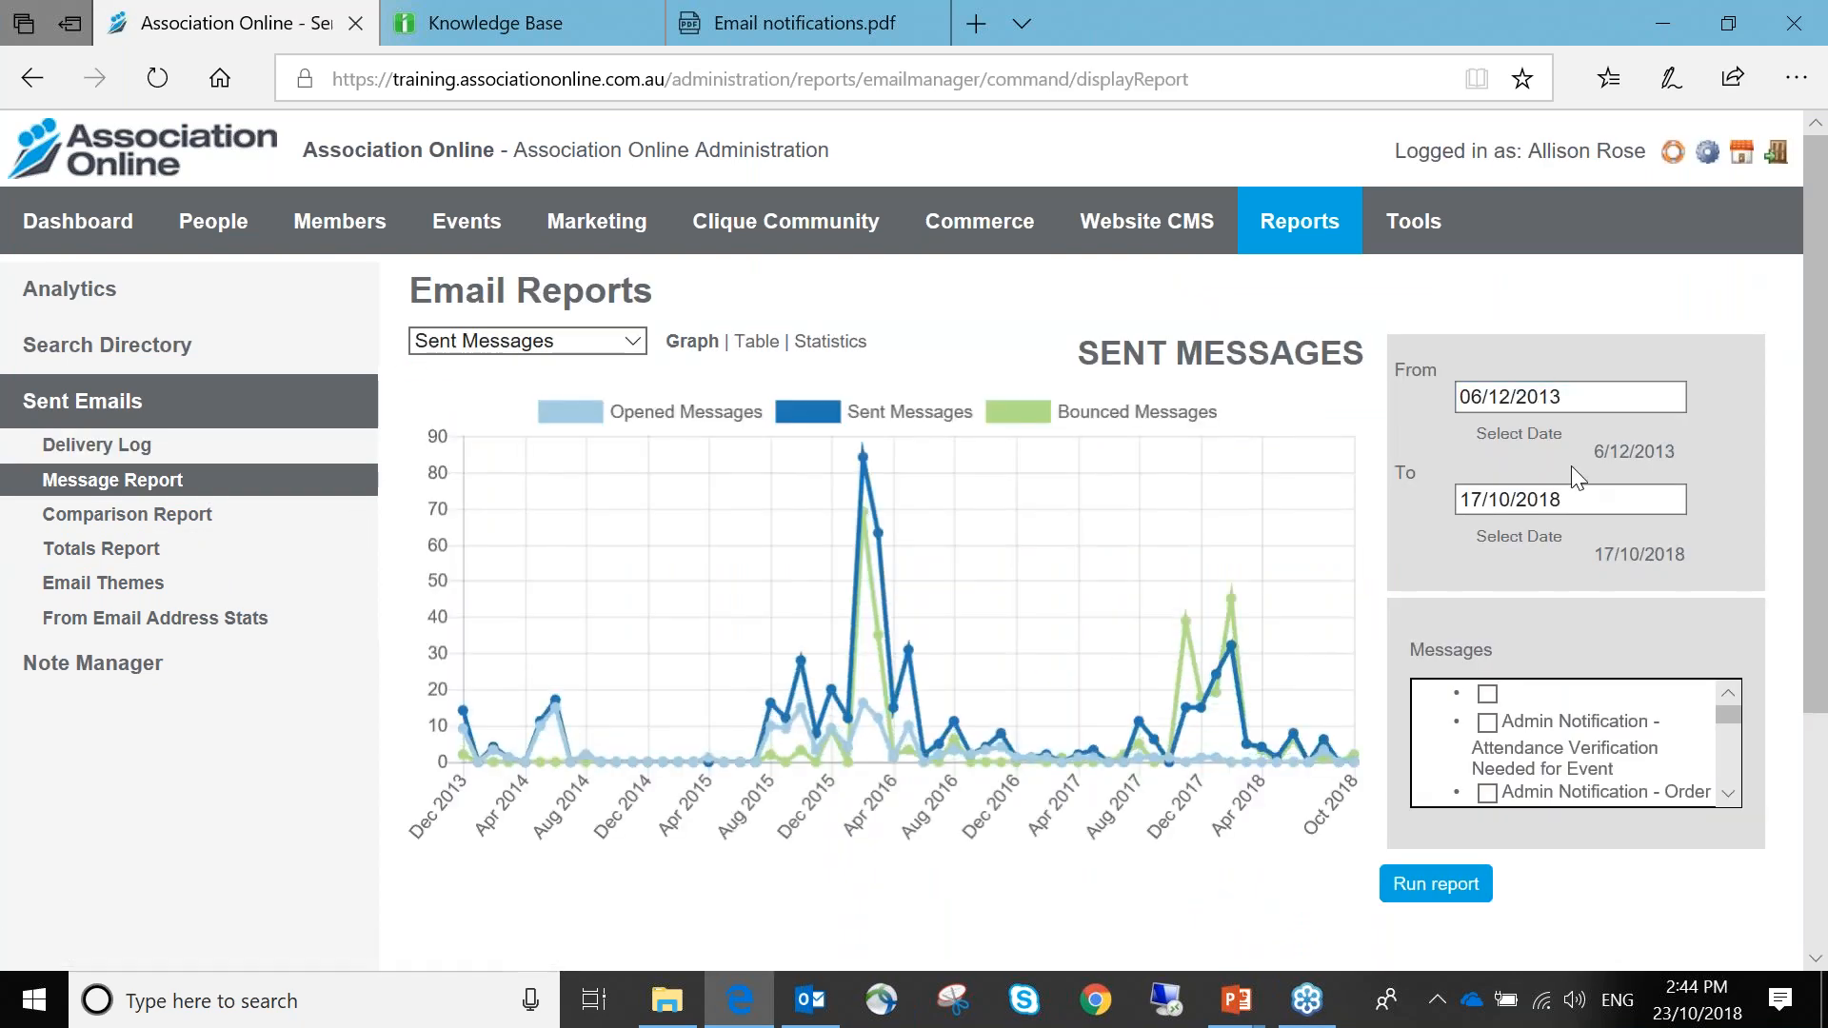
click(1572, 501)
click(615, 335)
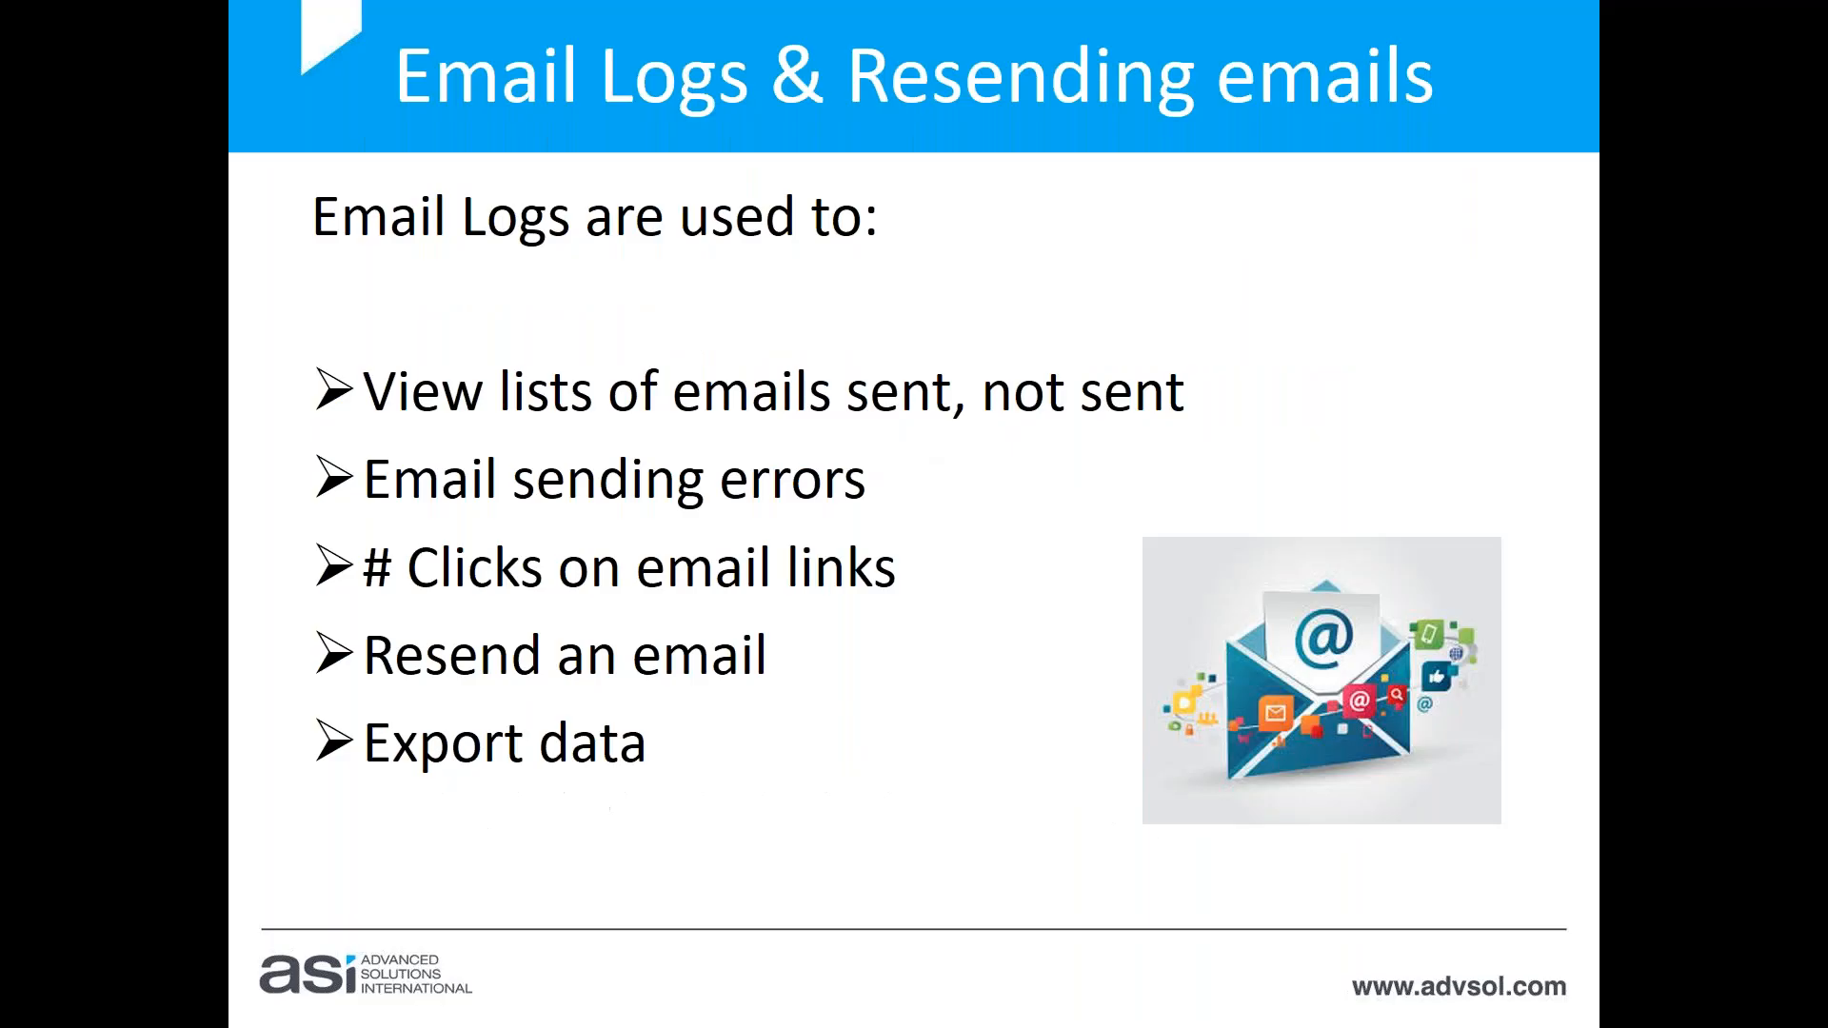
key(Right)
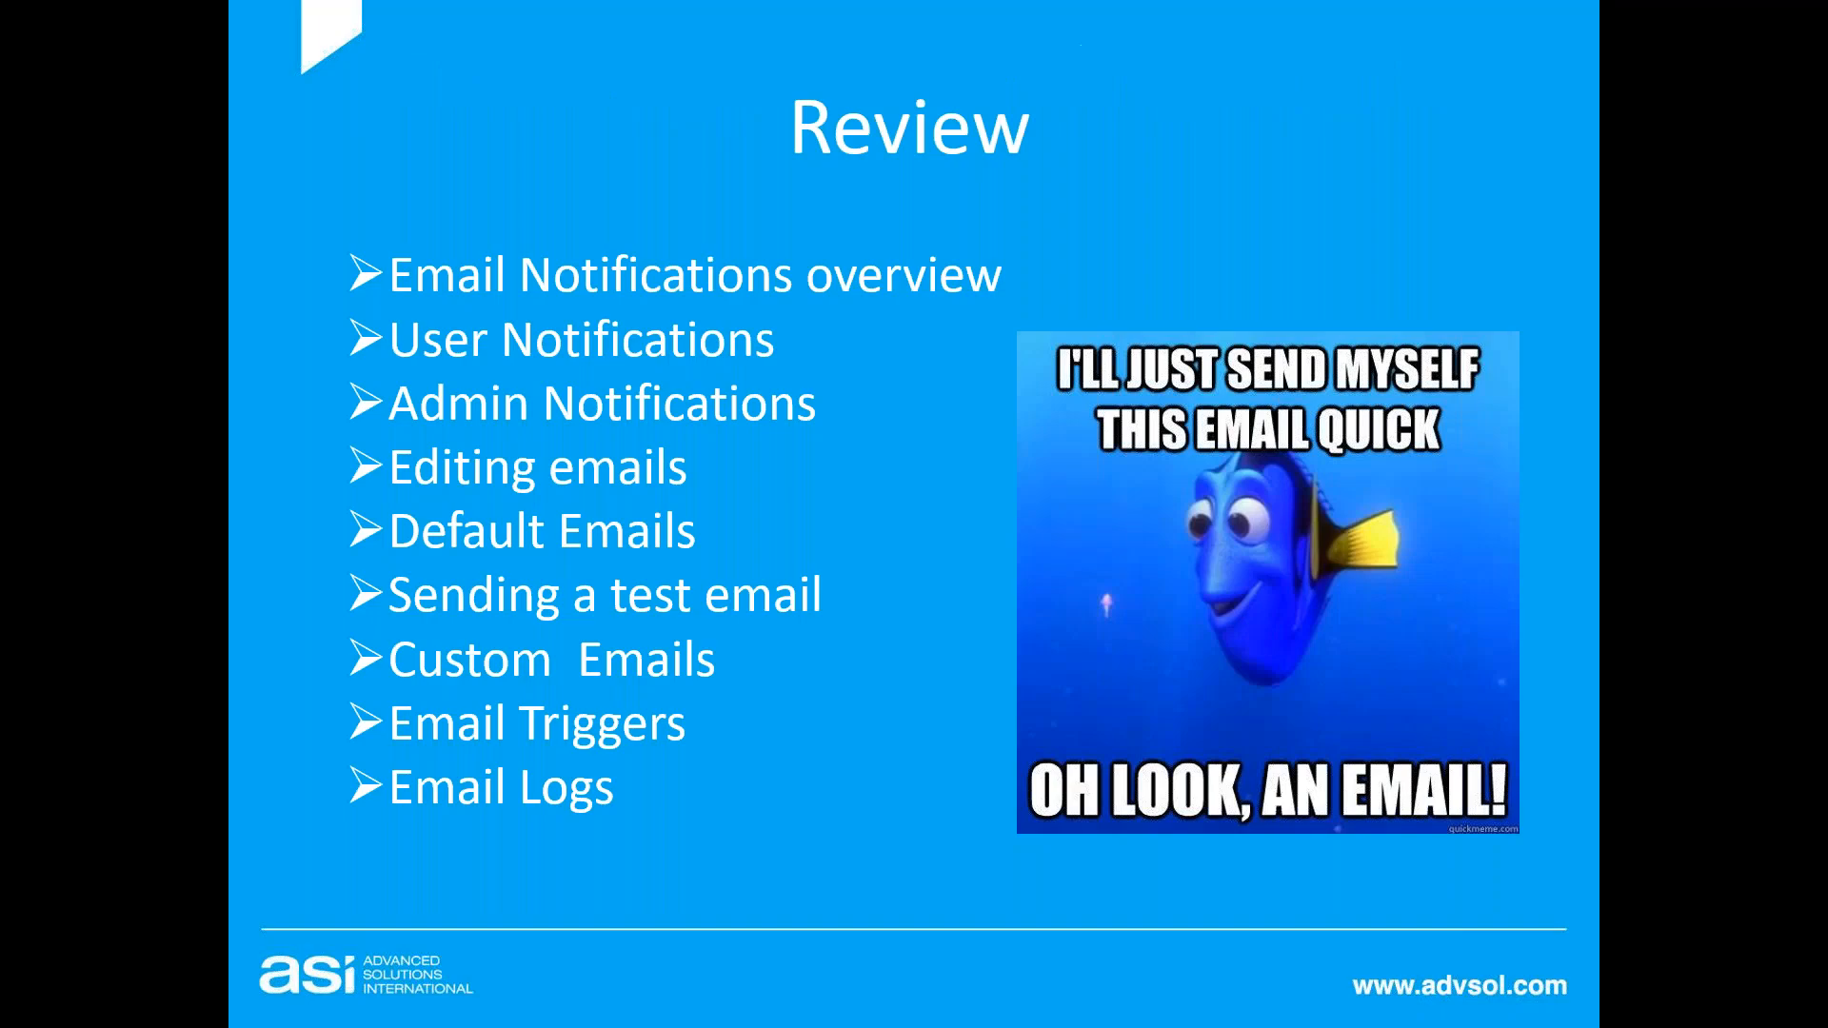